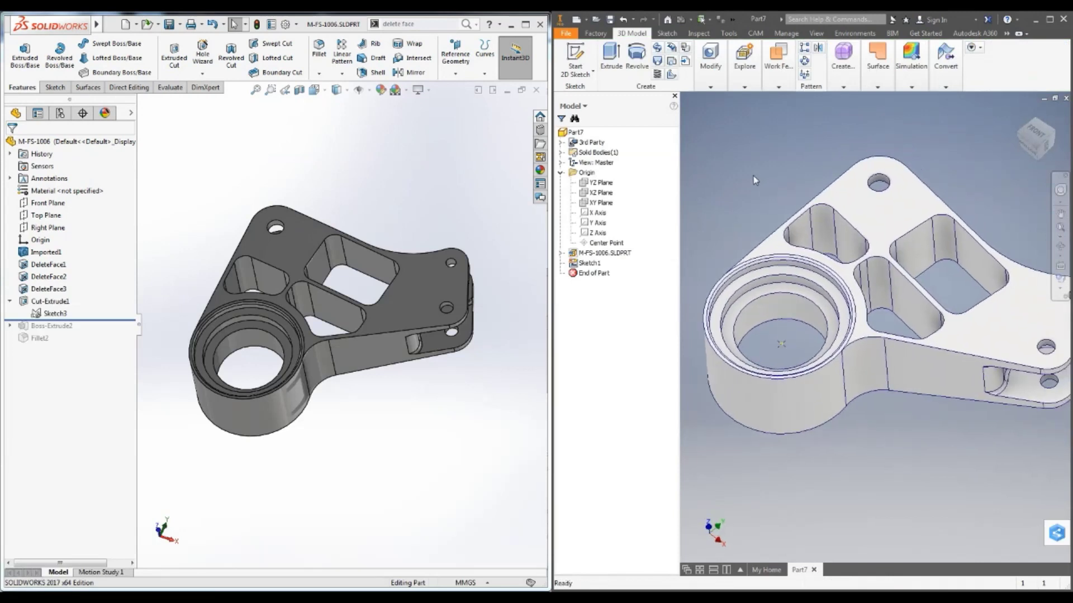
Open the part in the Autodesk Nastran In-CAD environment and assign Aluminum 6061 from the Inventor Material Library to the solid.
{"action": "left_click", "coordinate": [855, 33]}
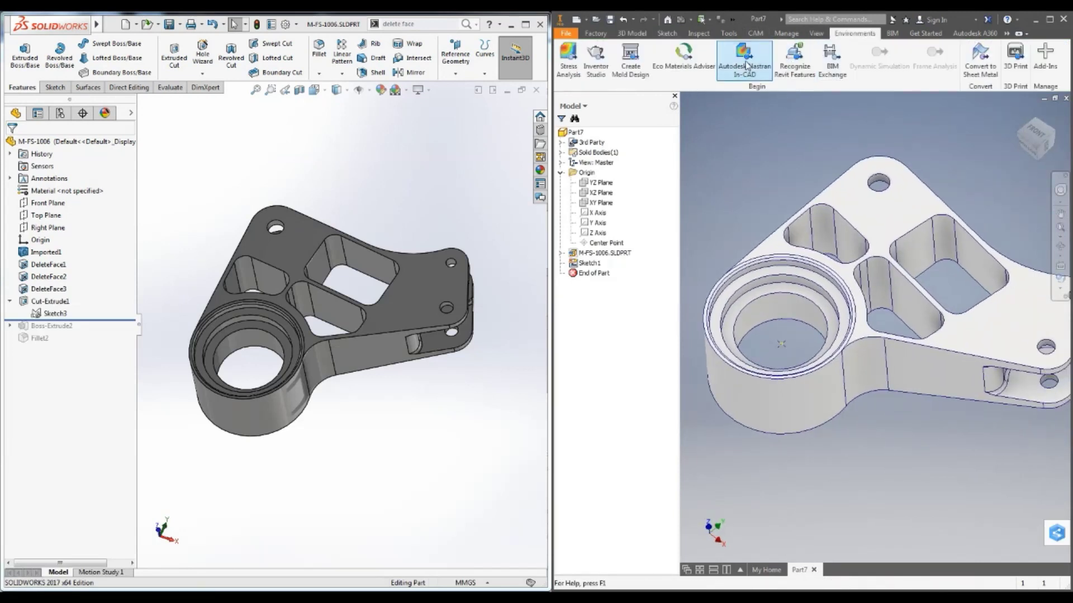
{"action": "left_click", "coordinate": [746, 64]}
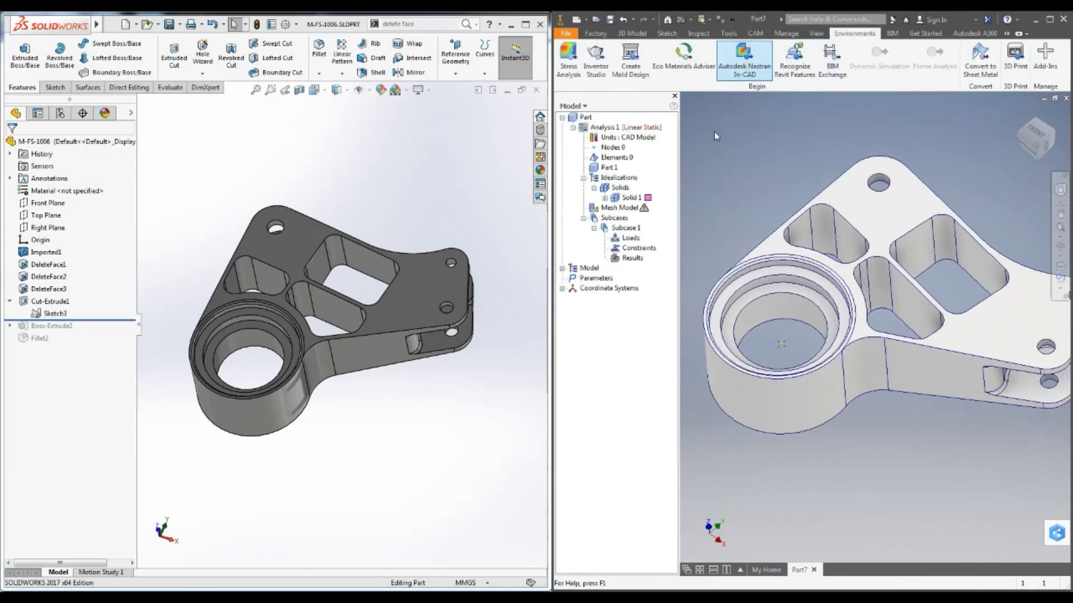
{"action": "left_click", "coordinate": [605, 198]}
{"action": "left_click", "coordinate": [643, 207]}
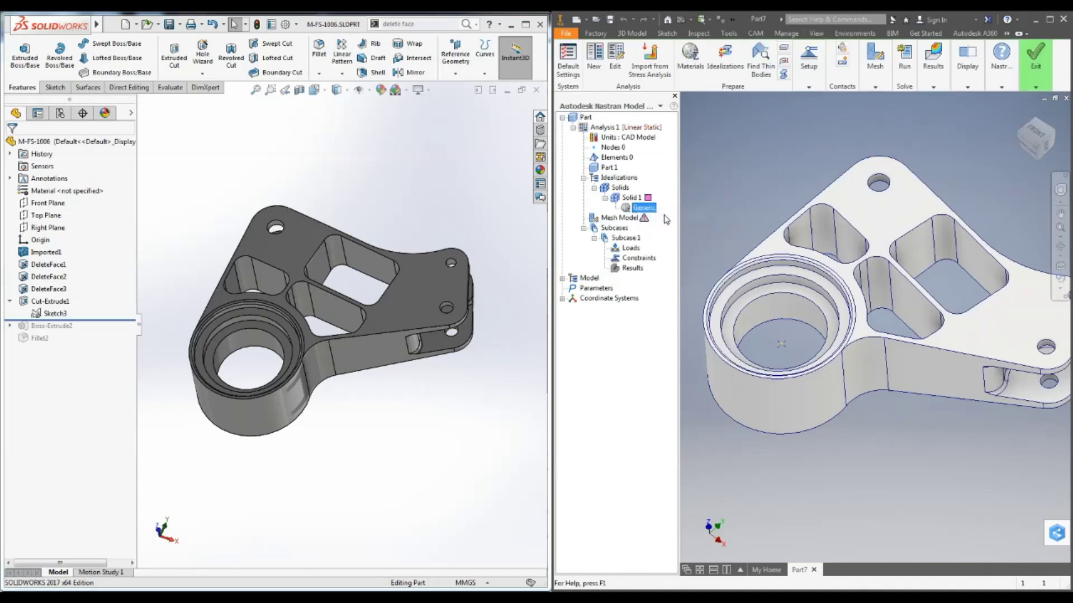
{"action": "left_click", "coordinate": [143, 108]}
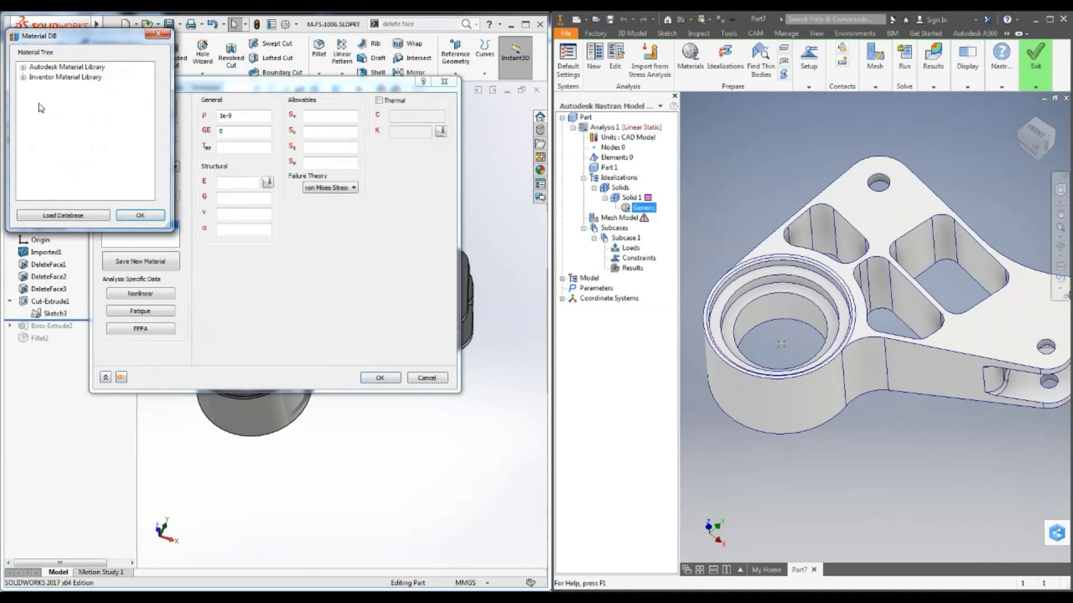
{"action": "left_click", "coordinate": [23, 78]}
{"action": "left_click", "coordinate": [54, 127]}
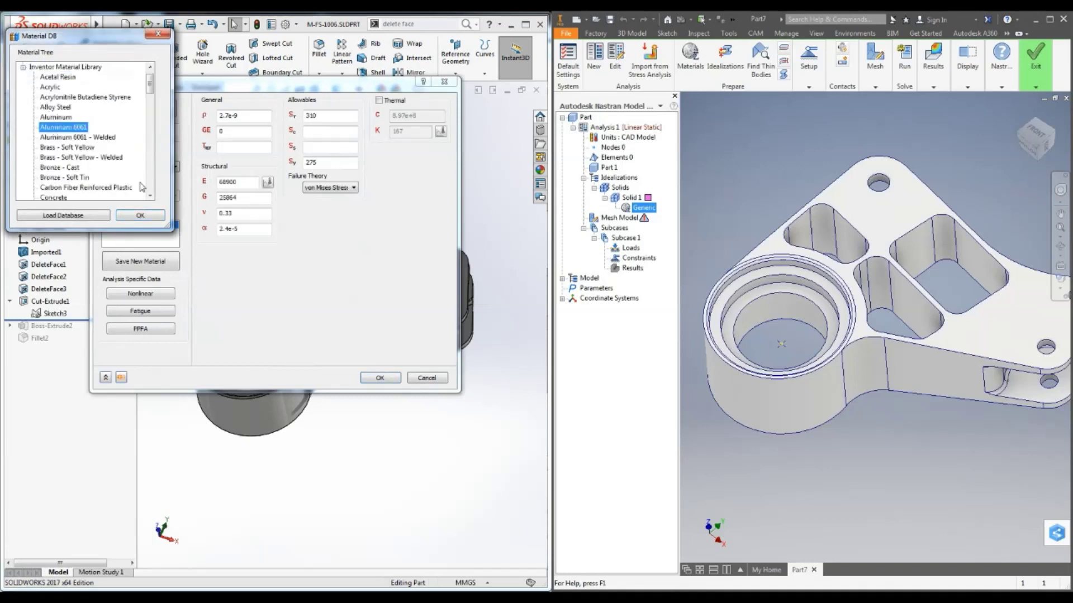
{"action": "left_click", "coordinate": [140, 215]}
{"action": "left_click", "coordinate": [380, 378]}
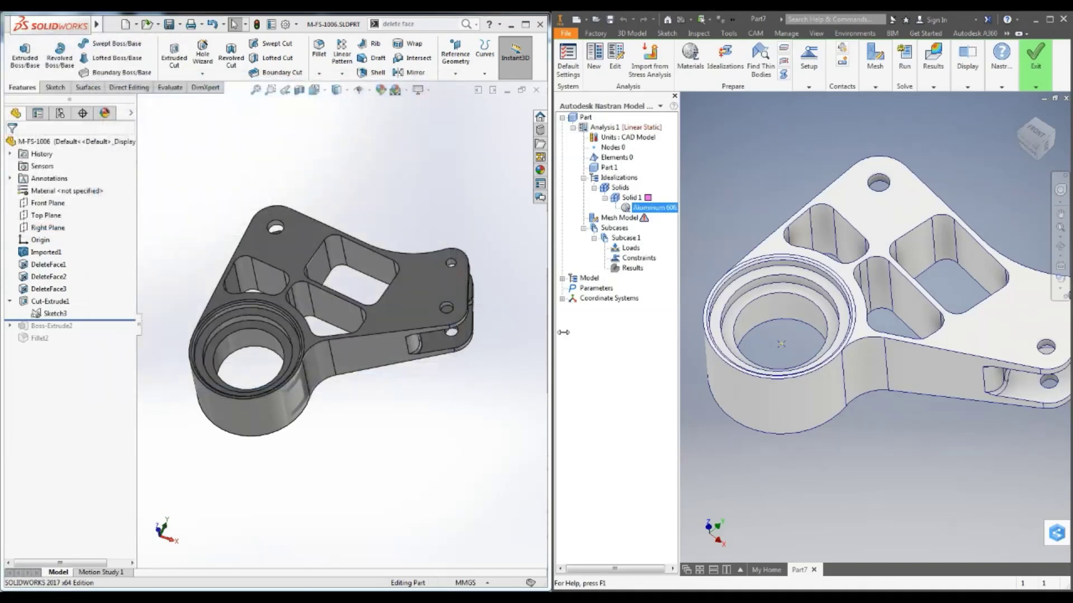
Review the element type and material settings of the Solid 1 idealization.
{"action": "left_click", "coordinate": [636, 198]}
{"action": "double_click", "coordinate": [637, 198]}
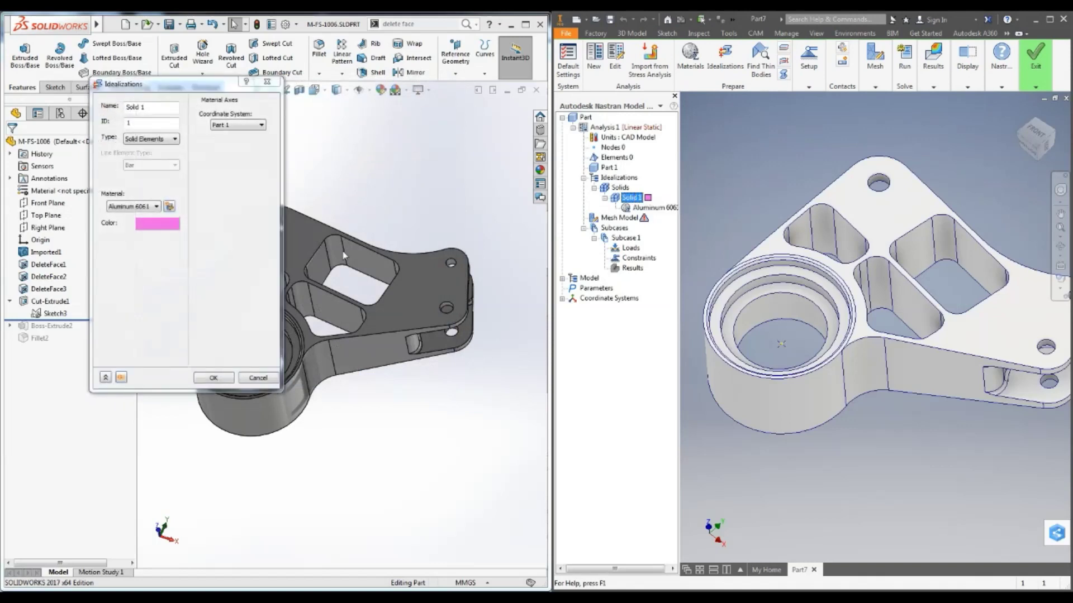
{"action": "left_click", "coordinate": [226, 381]}
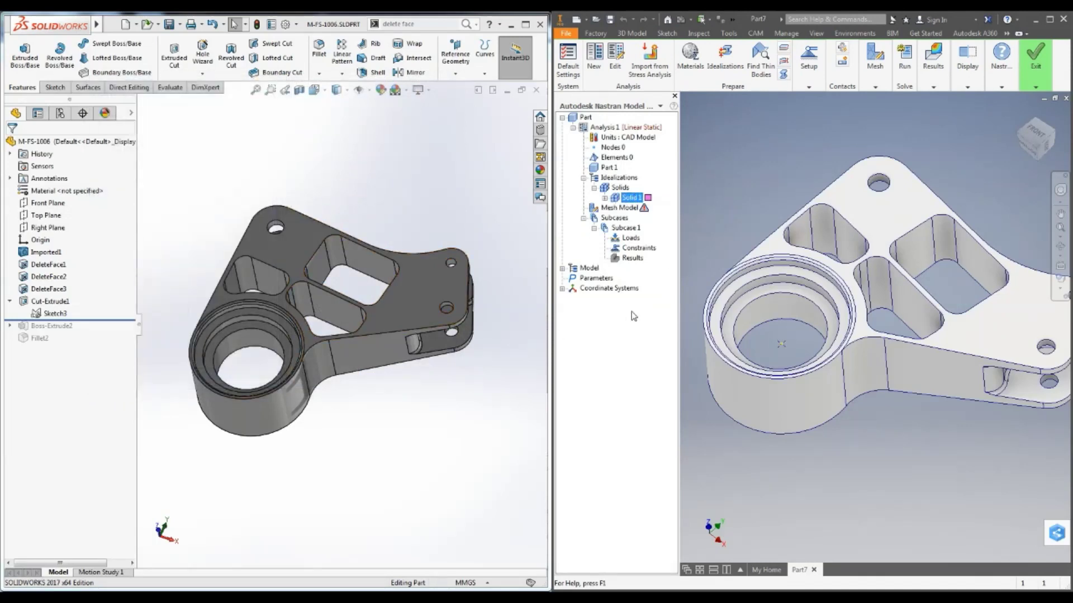
{"action": "left_click", "coordinate": [606, 198]}
{"action": "left_click", "coordinate": [605, 198]}
Add a structural constraint fixing all degrees of freedom on the two aligned hole faces nearest the front of the bracket's forked end.
{"action": "right_click", "coordinate": [636, 251]}
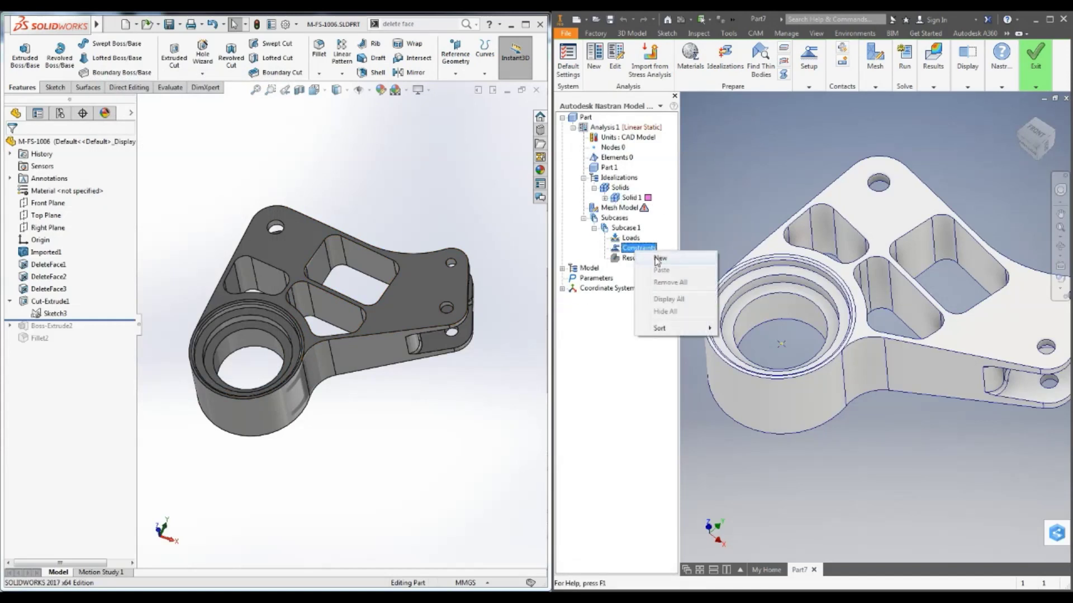
{"action": "left_click", "coordinate": [657, 261]}
{"action": "scroll", "coordinate": [745, 187], "scroll_direction": "up", "scroll_amount": 2}
{"action": "scroll", "coordinate": [963, 260], "scroll_direction": "down", "scroll_amount": 3}
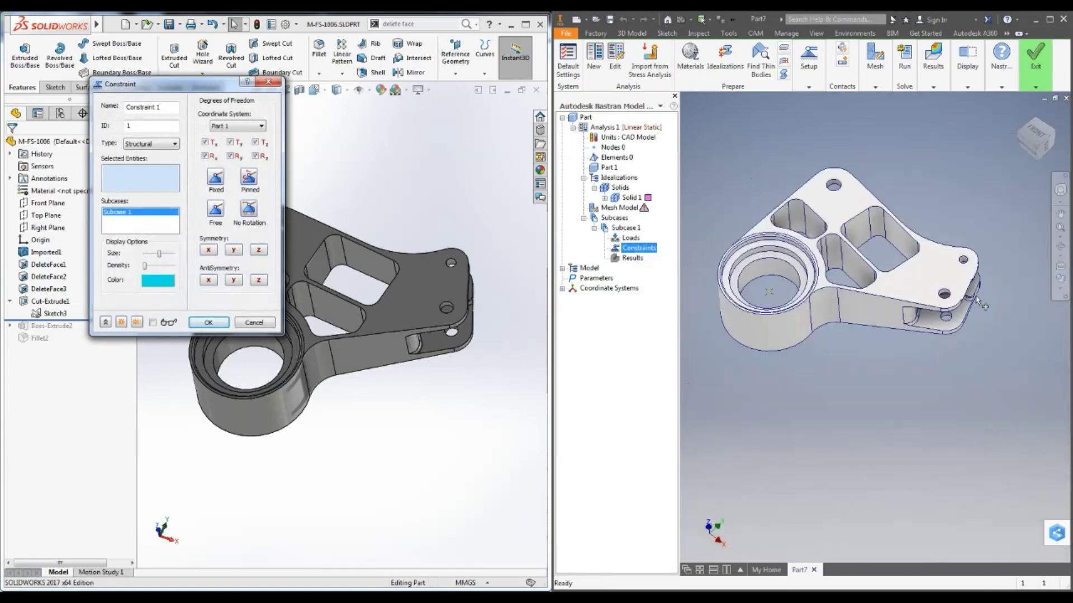
{"action": "scroll", "coordinate": [977, 301], "scroll_direction": "up", "scroll_amount": 3}
{"action": "scroll", "coordinate": [922, 329], "scroll_direction": "up", "scroll_amount": 2}
{"action": "left_click", "coordinate": [898, 347]}
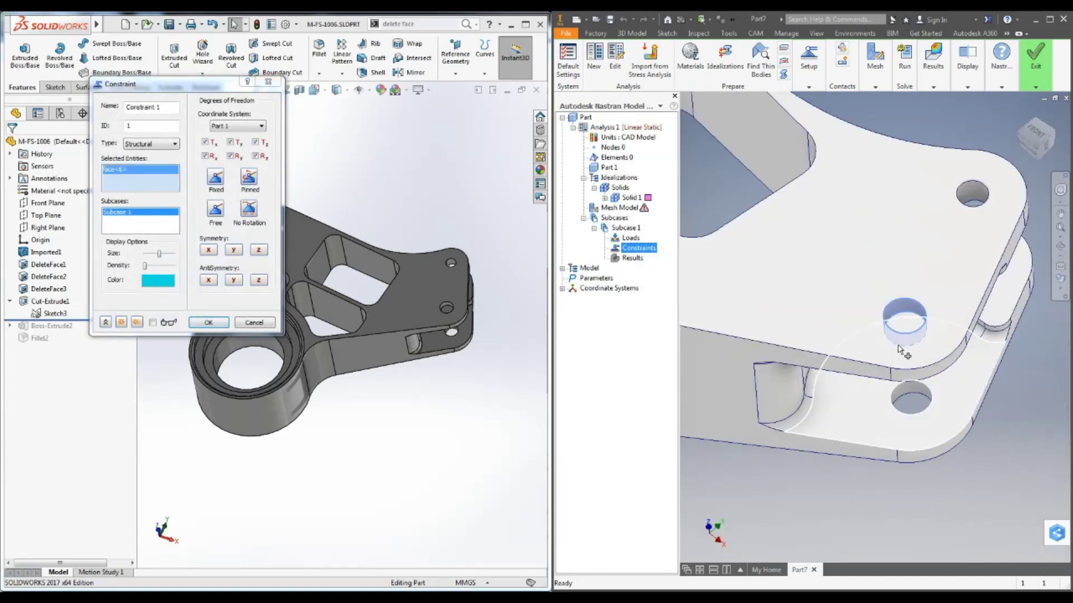
{"action": "left_click", "coordinate": [910, 399]}
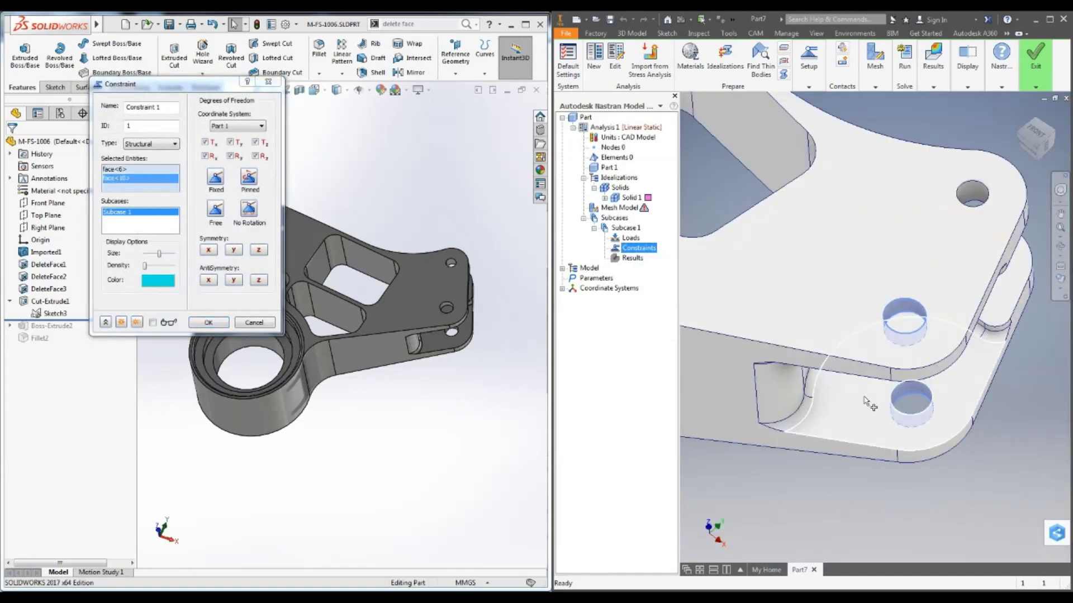
{"action": "left_click", "coordinate": [208, 323]}
Apply a 5000 N force to the two aligned hole faces at the other forked corner, directed along the adjacent straight upper edge.
{"action": "scroll", "coordinate": [737, 272], "scroll_direction": "up", "scroll_amount": 3}
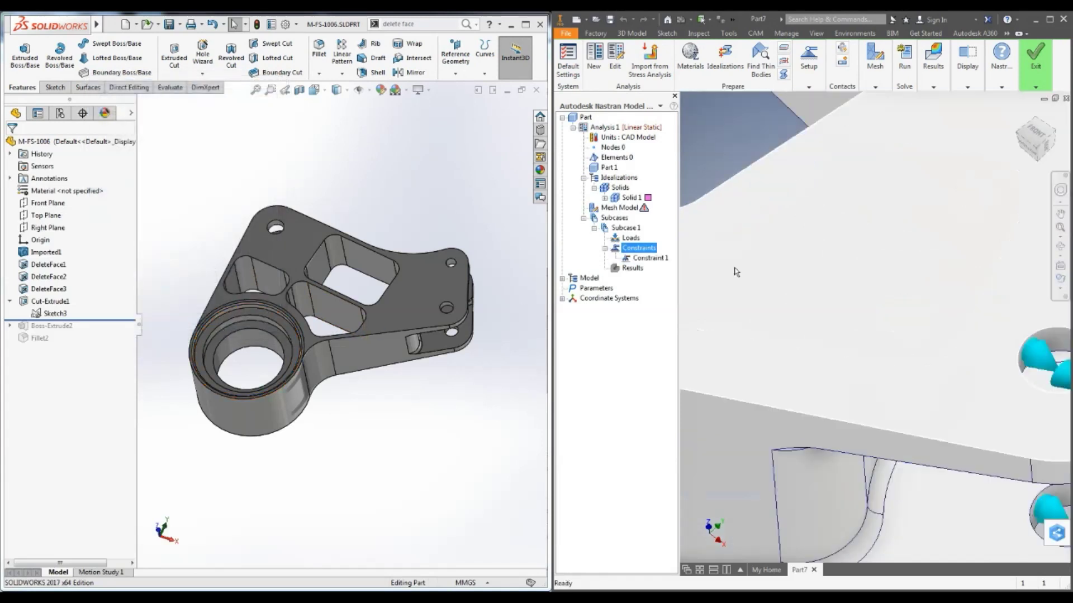
{"action": "scroll", "coordinate": [737, 272], "scroll_direction": "down", "scroll_amount": 3}
{"action": "middle_click_drag", "start_coordinate": [875, 282], "coordinate": [812, 287], "text": "shift"}
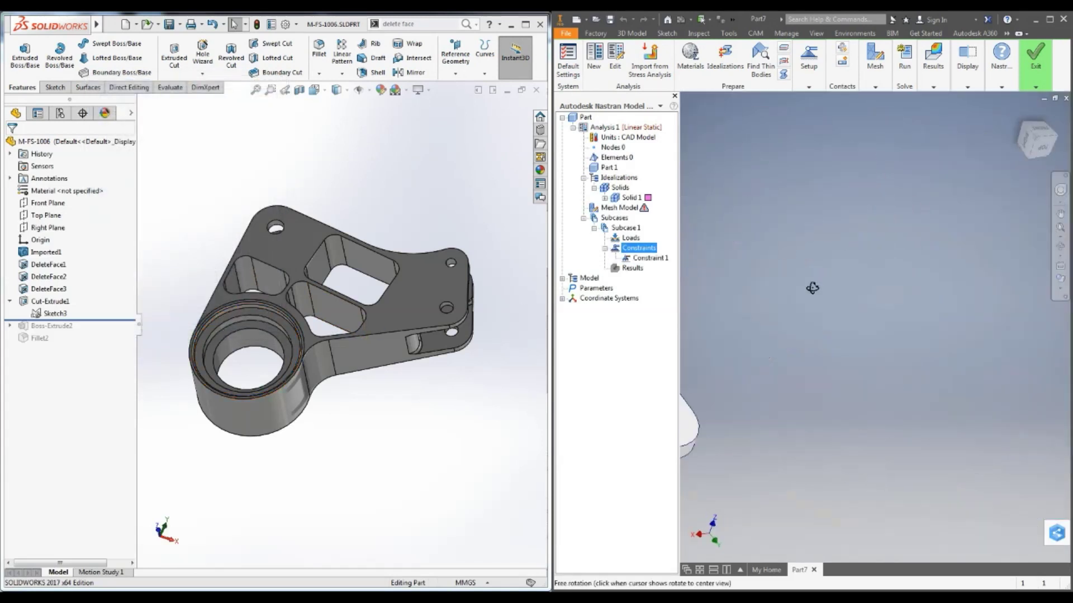
{"action": "left_click", "coordinate": [1060, 227]}
{"action": "middle_click_drag", "start_coordinate": [988, 279], "coordinate": [910, 389], "text": "shift"}
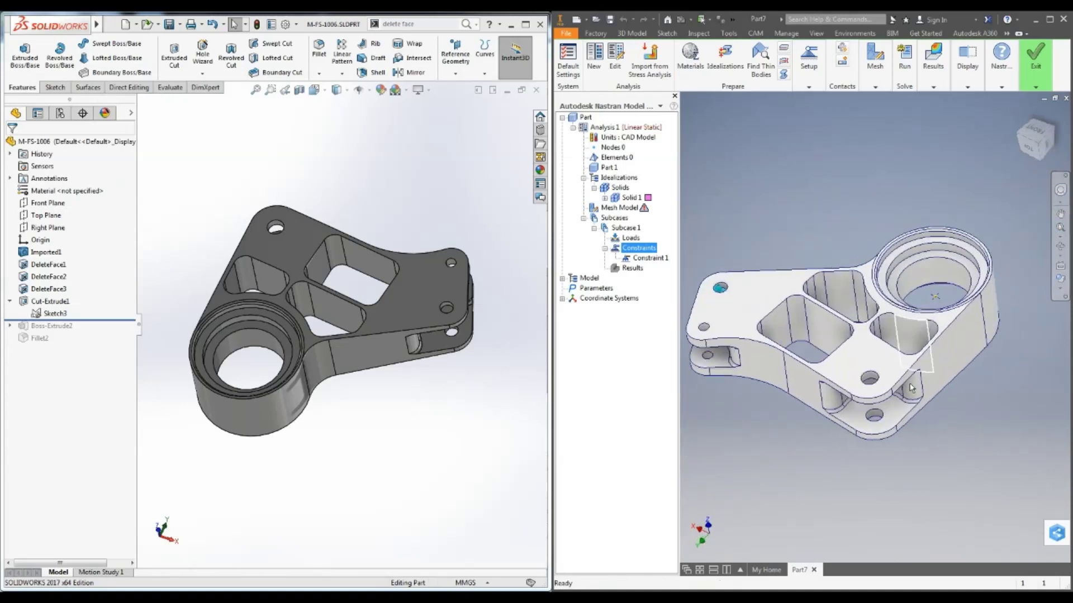
{"action": "scroll", "coordinate": [911, 389], "scroll_direction": "up", "scroll_amount": 4}
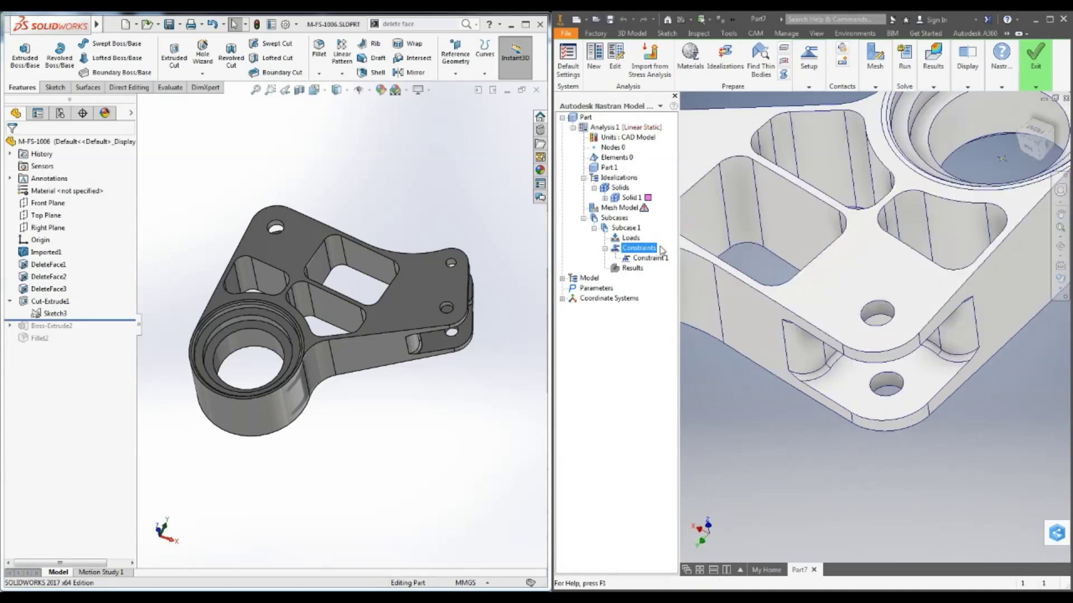
{"action": "right_click", "coordinate": [631, 241]}
{"action": "left_click", "coordinate": [643, 249]}
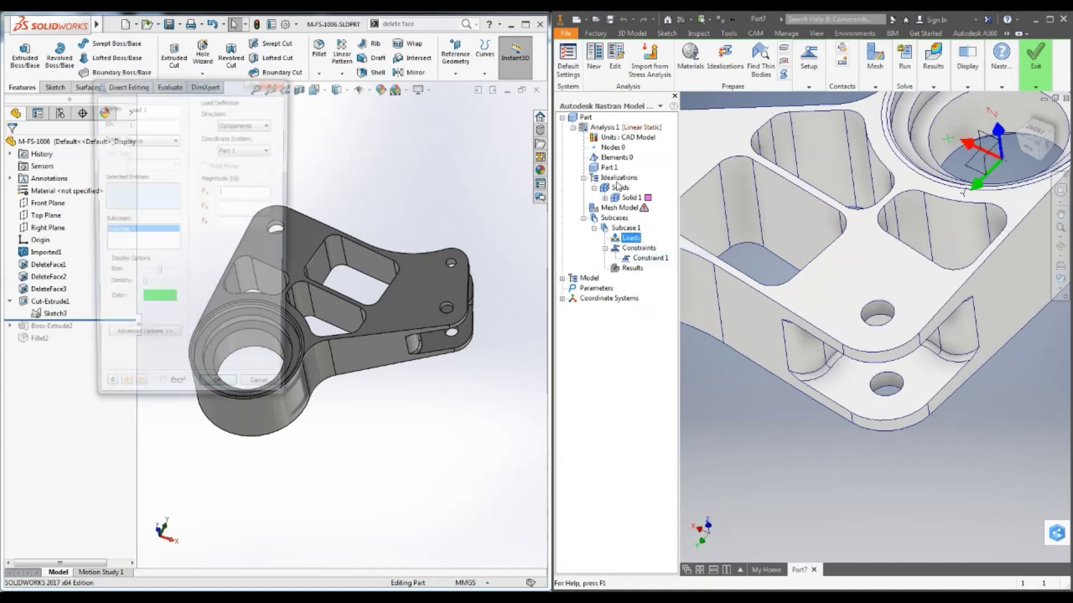
{"action": "left_click", "coordinate": [246, 123]}
{"action": "left_click", "coordinate": [243, 137]}
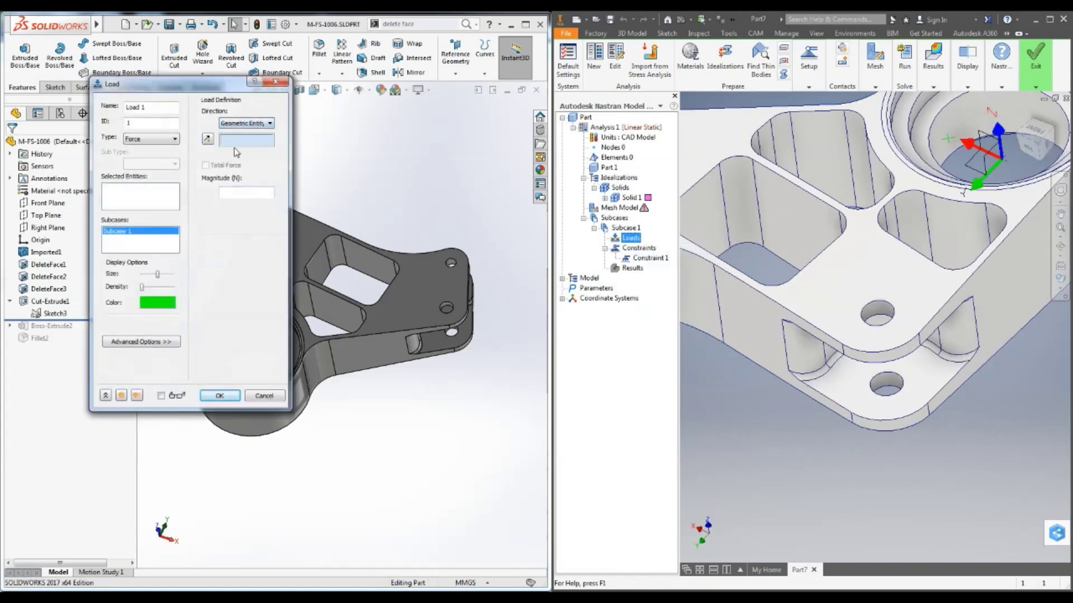
{"action": "left_click", "coordinate": [785, 311]}
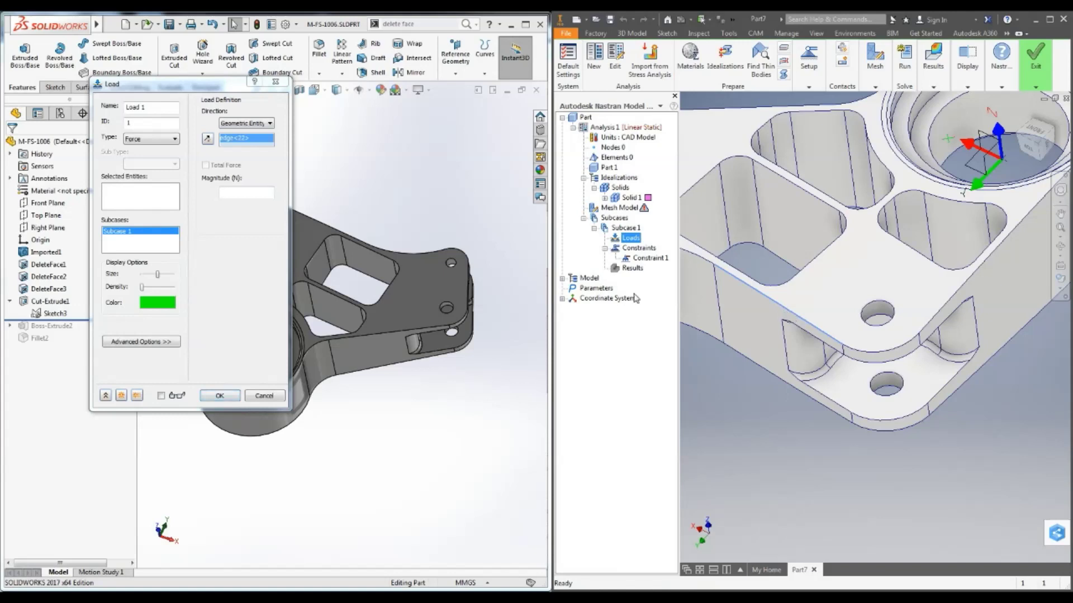
{"action": "left_click", "coordinate": [263, 193]}
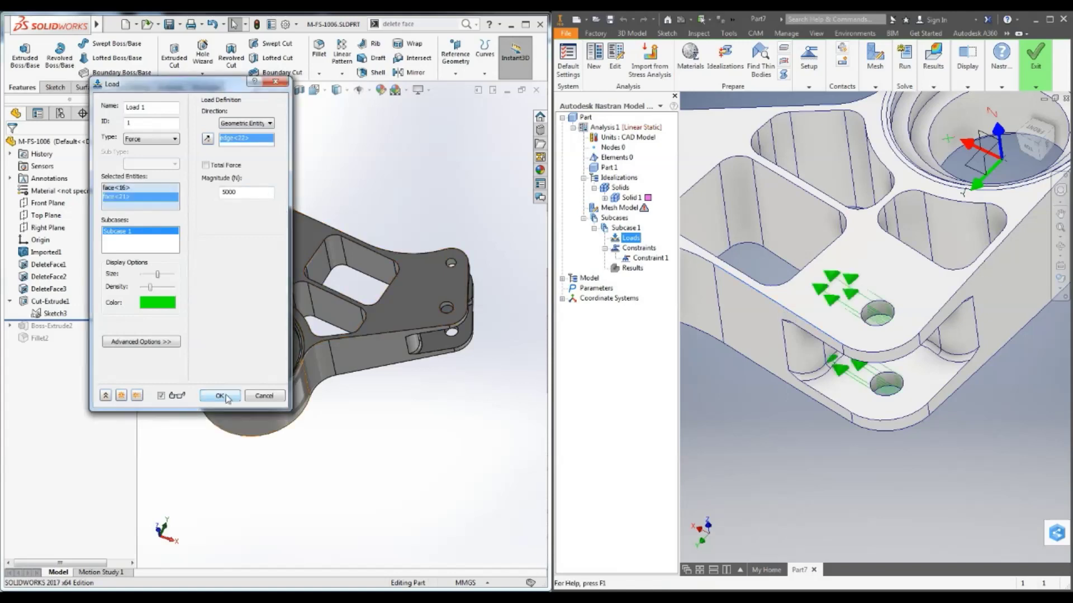
{"action": "left_click", "coordinate": [225, 396]}
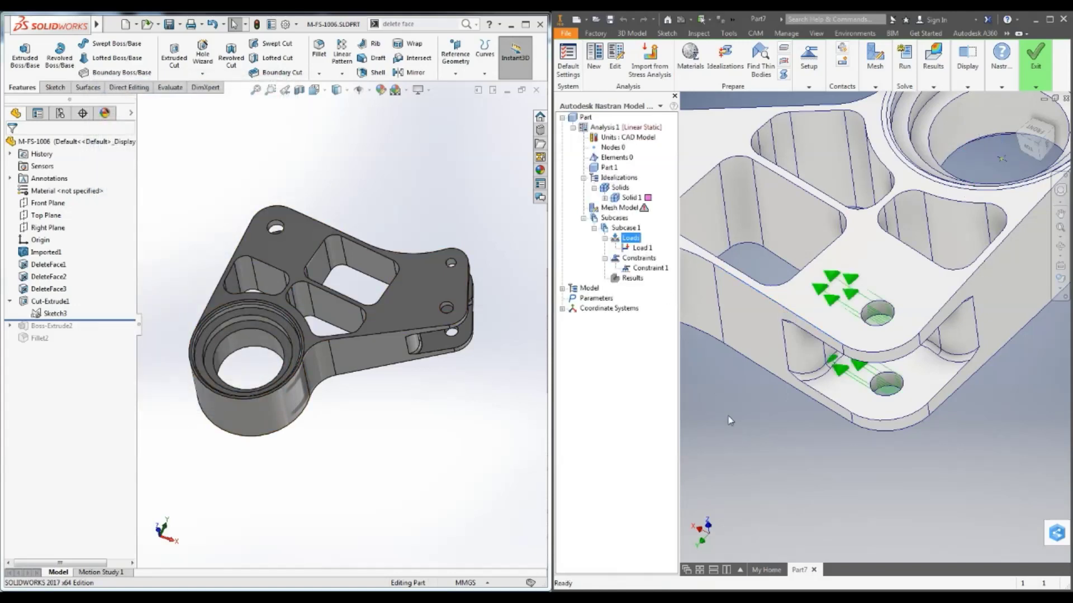
Create a rigid body connector from the large bore's inner cylindrical face to the sketch point at its center.
{"action": "right_click", "coordinate": [642, 259]}
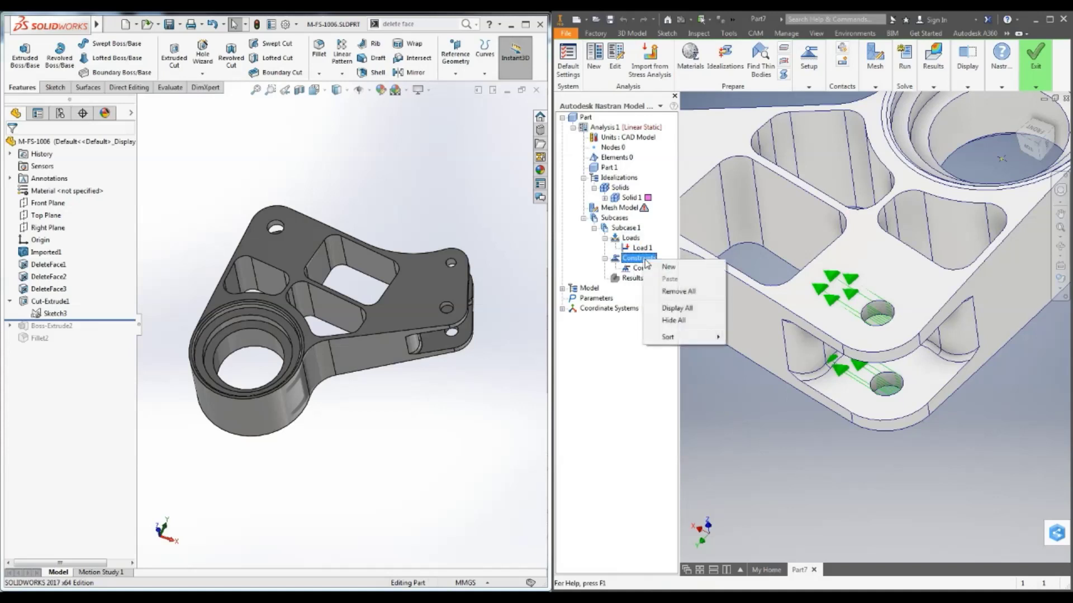
{"action": "left_click", "coordinate": [562, 288]}
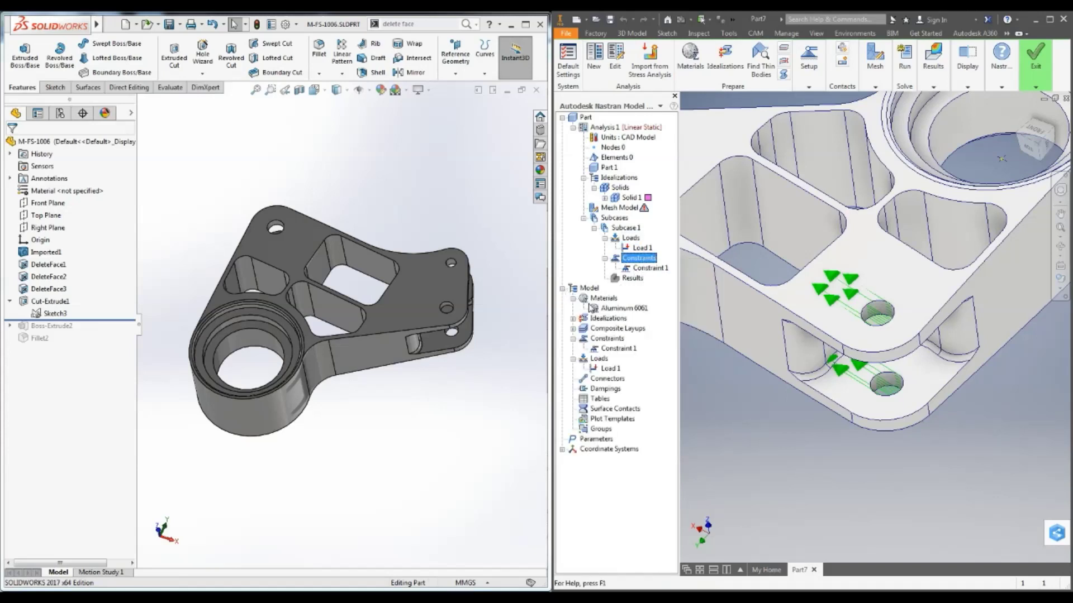
{"action": "right_click", "coordinate": [603, 380]}
{"action": "left_click", "coordinate": [621, 388]}
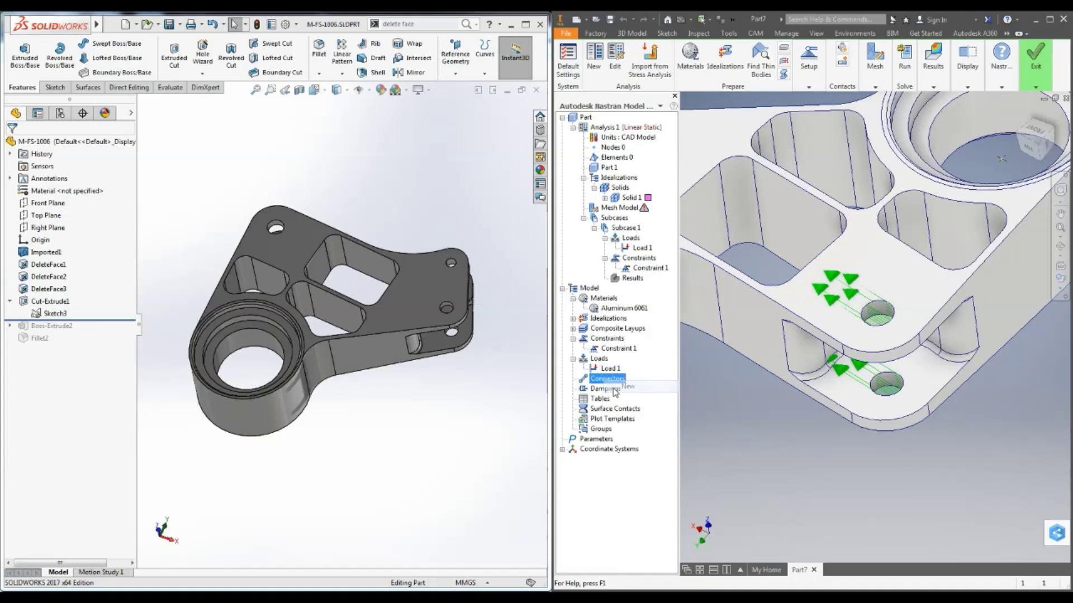
{"action": "left_click", "coordinate": [157, 125]}
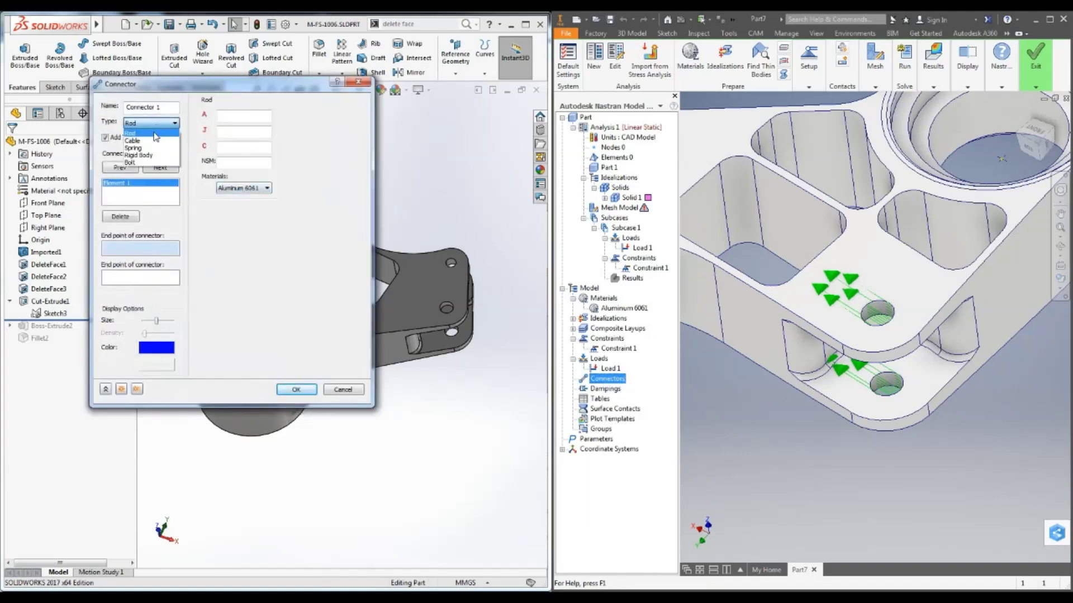
{"action": "left_click", "coordinate": [147, 152]}
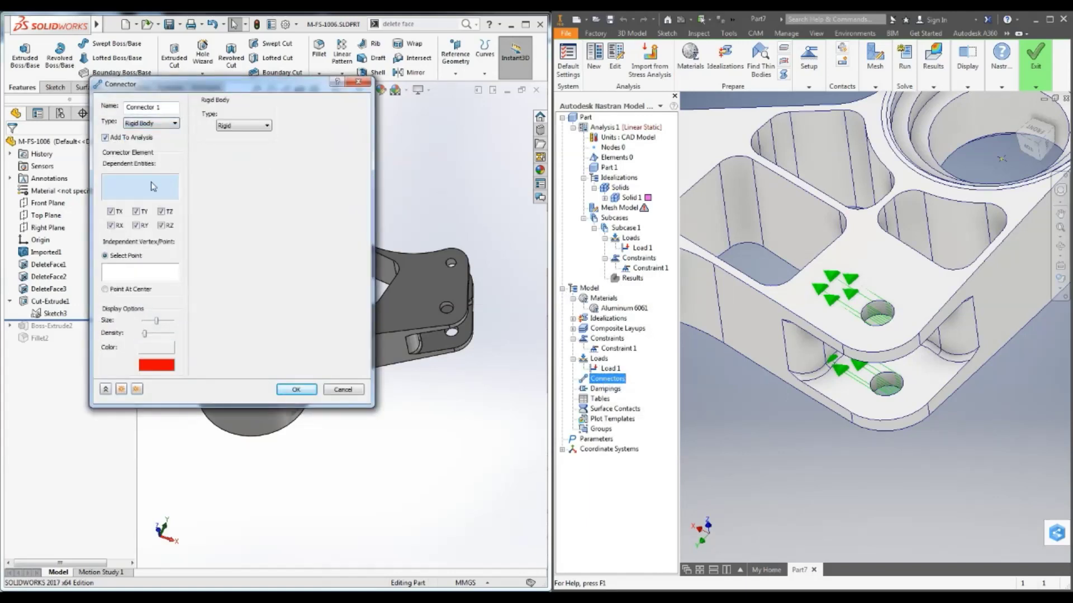
{"action": "left_click", "coordinate": [982, 132]}
{"action": "left_click", "coordinate": [151, 278]}
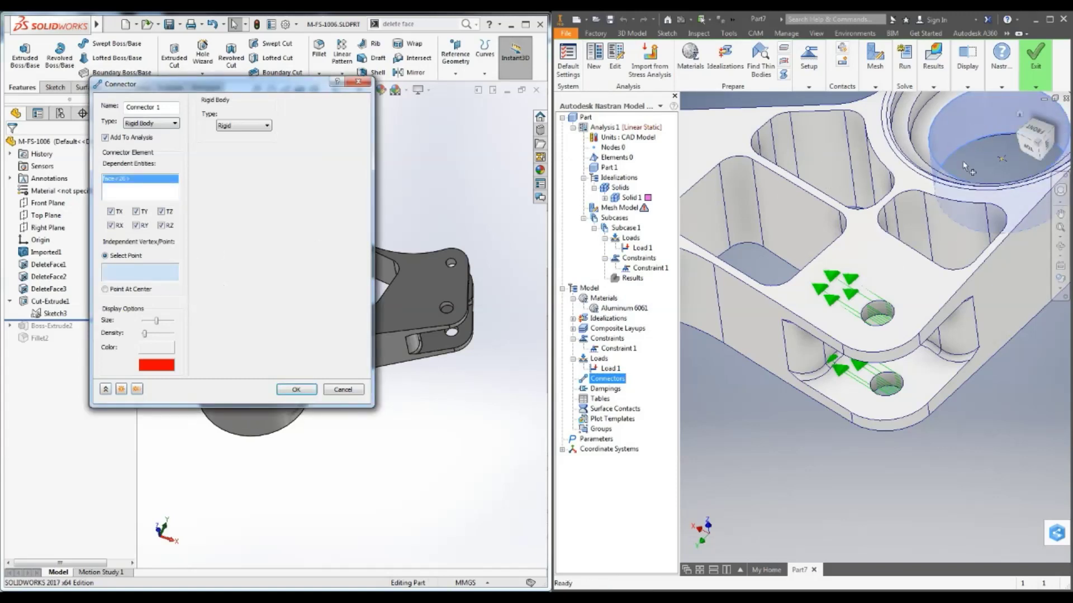
{"action": "left_click", "coordinate": [1000, 161]}
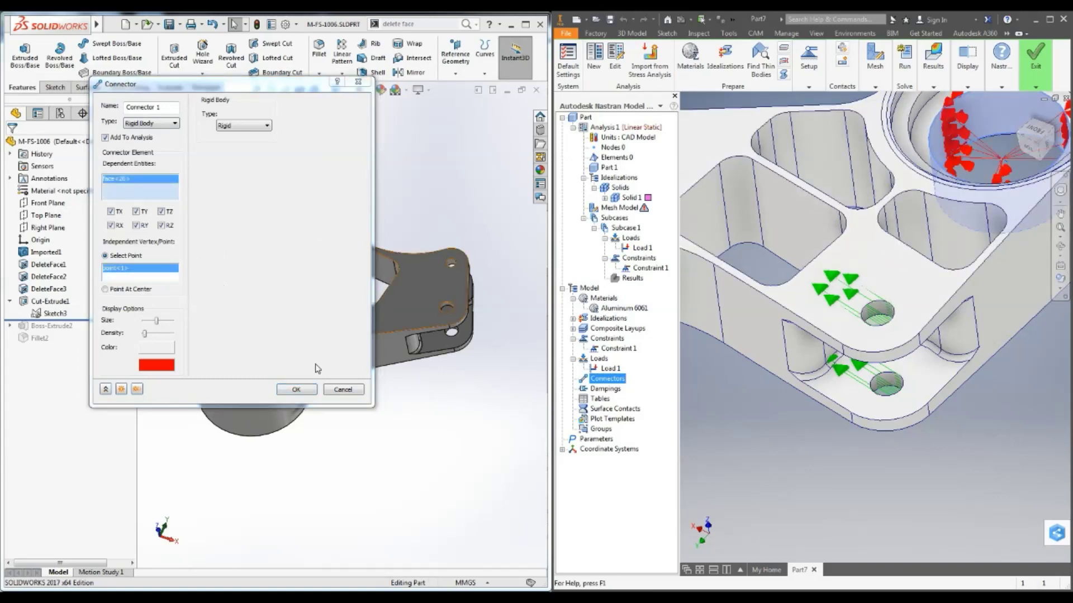
{"action": "left_click", "coordinate": [302, 391]}
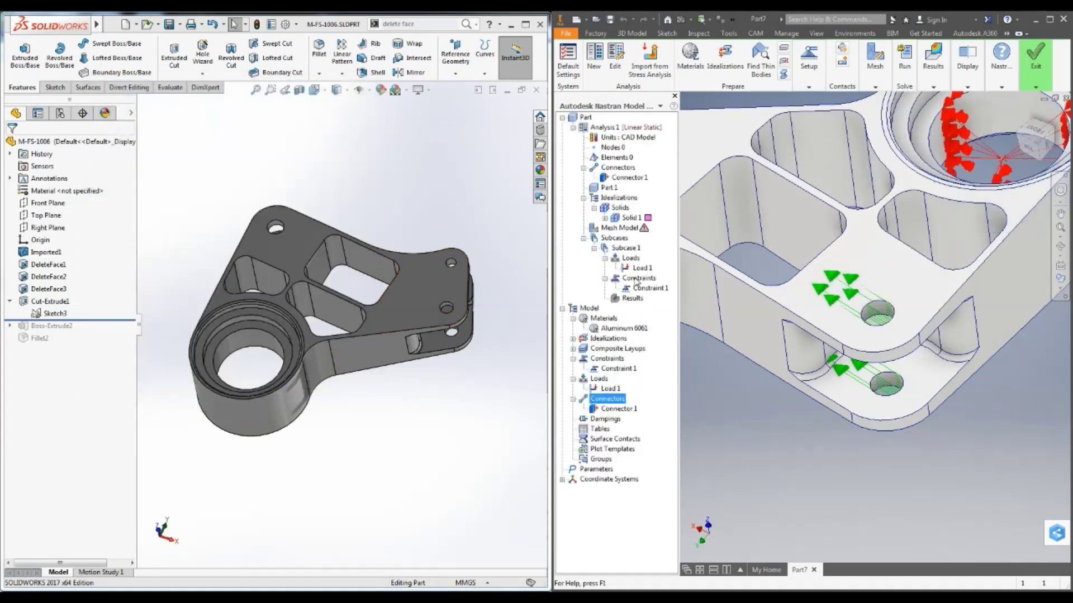
Constrain the large bore's center point in all degrees of freedom except rotation about Z.
{"action": "right_click", "coordinate": [637, 280]}
{"action": "left_click", "coordinate": [662, 289]}
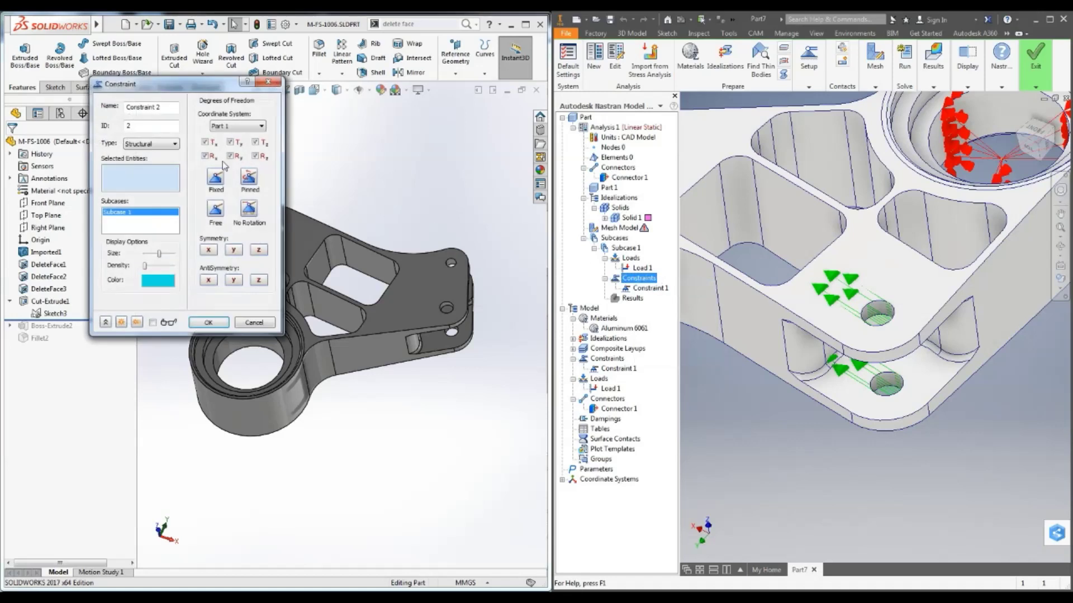
{"action": "left_click", "coordinate": [255, 156]}
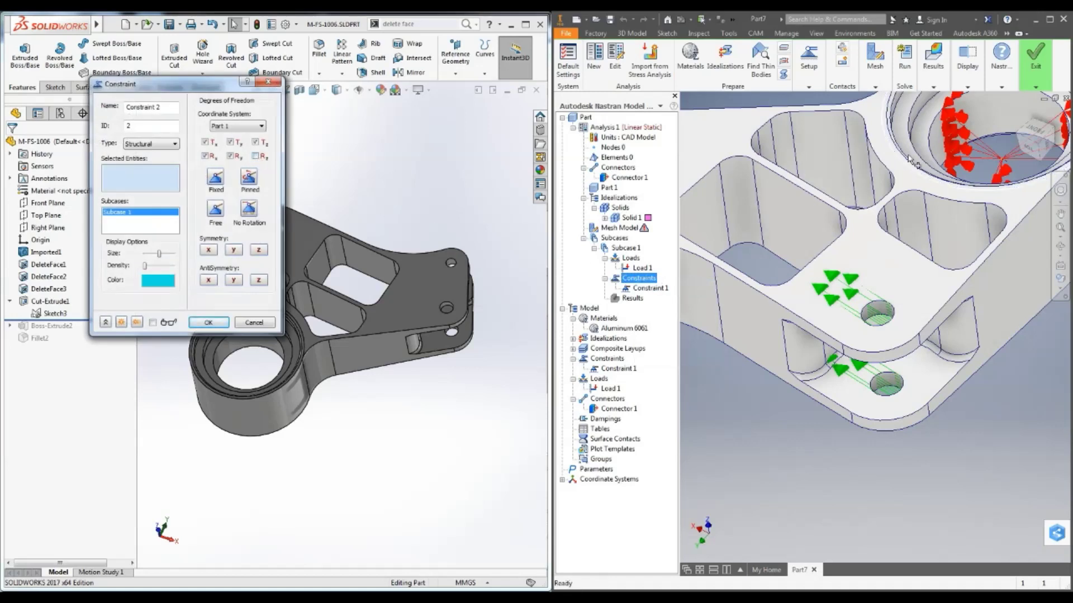
{"action": "left_click", "coordinate": [1003, 161]}
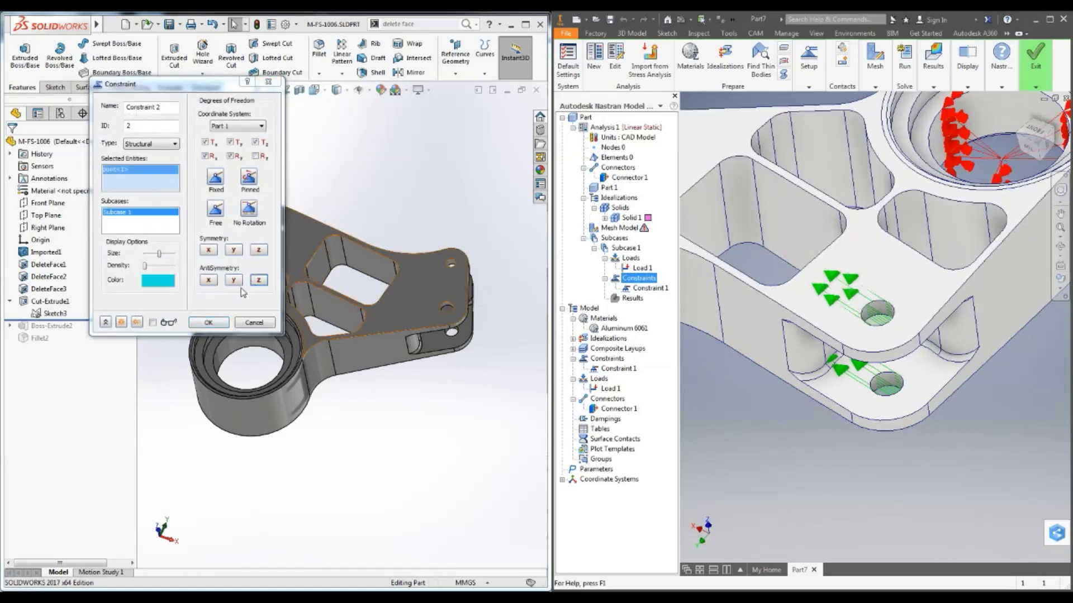
{"action": "left_click", "coordinate": [209, 323]}
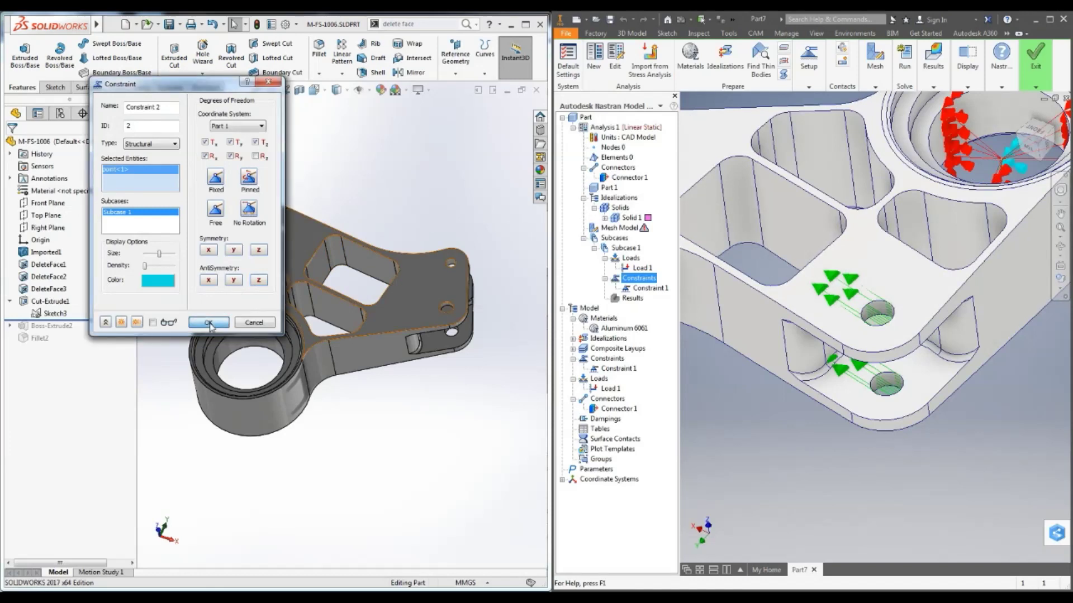
Generate the bracket's mesh with an element size of 5 mm and parabolic element order, keeping the advanced mesh settings.
{"action": "left_click", "coordinate": [875, 58]}
{"action": "left_click", "coordinate": [881, 109]}
{"action": "left_click_drag", "start_coordinate": [200, 117], "coordinate": [106, 120]}
{"action": "type", "text": "5"}
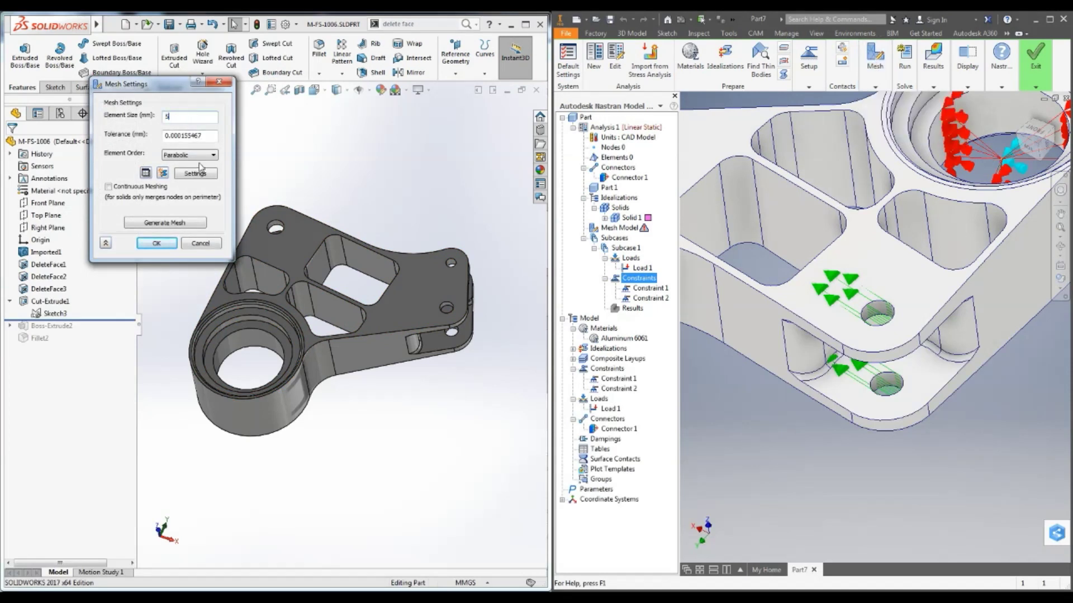
{"action": "left_click", "coordinate": [195, 174]}
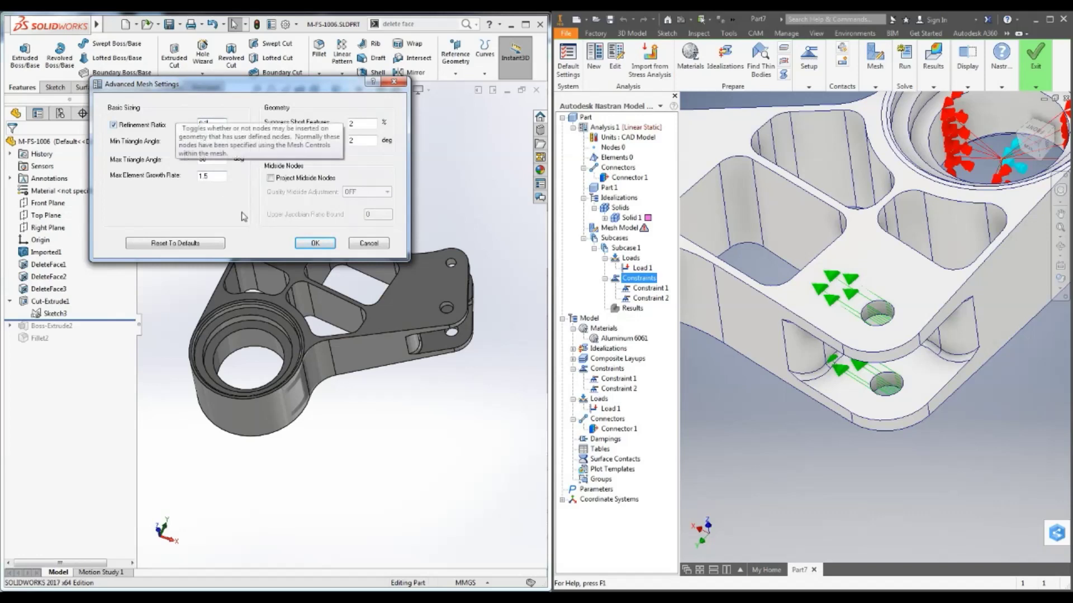
{"action": "left_click", "coordinate": [306, 242]}
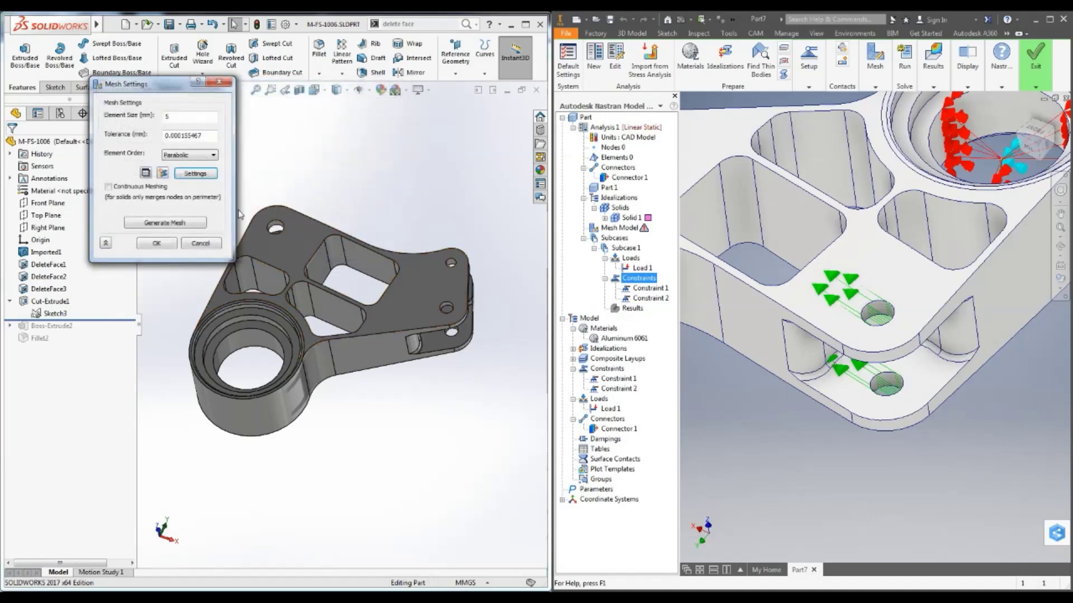
{"action": "left_click", "coordinate": [182, 224]}
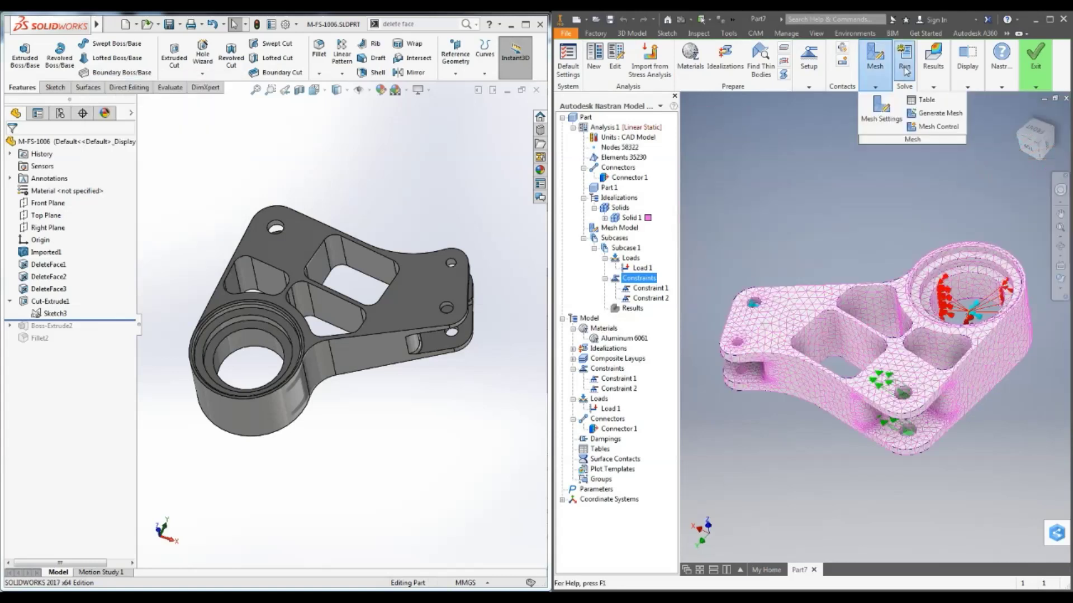
Run the linear static analysis of the bracket, saving the part as Part7.ipt.
{"action": "left_click", "coordinate": [881, 109]}
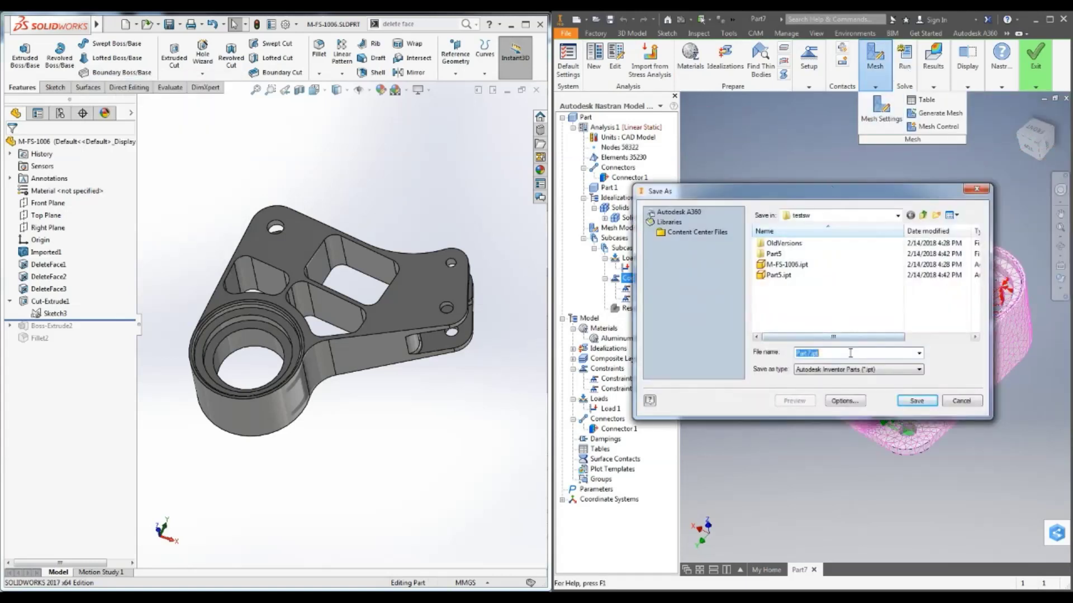
{"action": "left_click", "coordinate": [919, 400]}
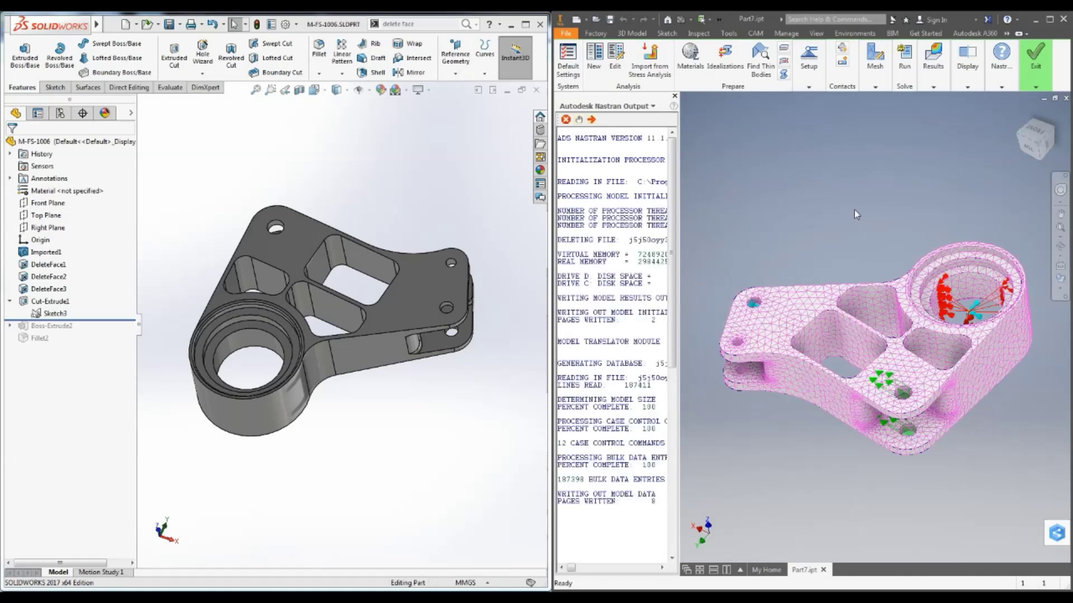
{"action": "left_click", "coordinate": [579, 352]}
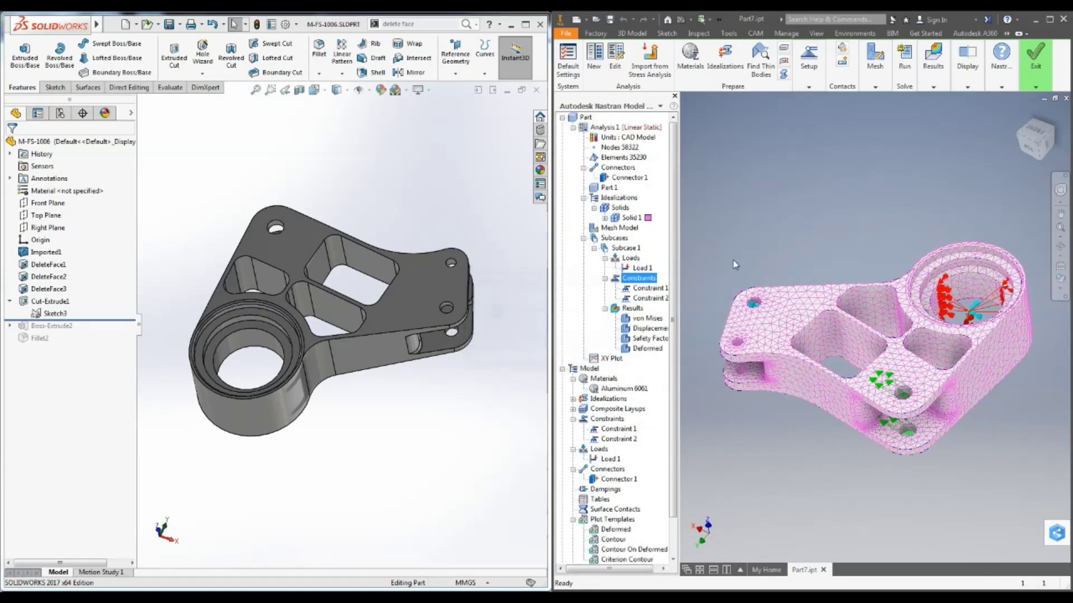
Examine the von Mises stress and safety factor plots on the bracket, including the minimum safety factor location, and hide the plot.
{"action": "left_click", "coordinate": [641, 323]}
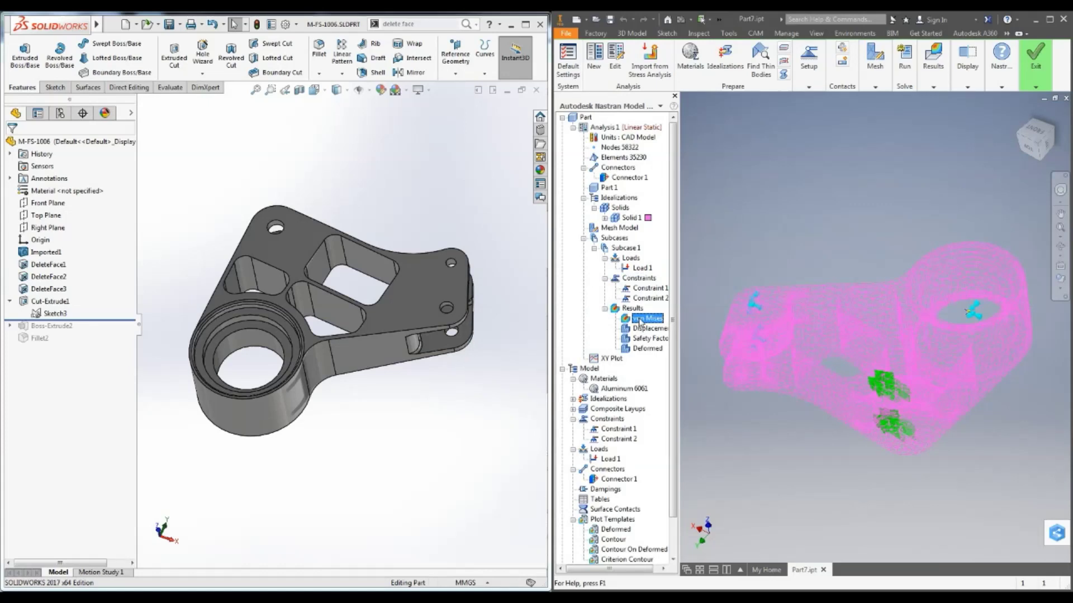
{"action": "mouse_move", "coordinate": [862, 235]}
{"action": "middle_mouse_down", "text": "shift"}
{"action": "mouse_move", "coordinate": [874, 256]}
{"action": "mouse_move", "coordinate": [877, 229]}
{"action": "mouse_move", "coordinate": [862, 235]}
{"action": "mouse_move", "coordinate": [878, 248]}
{"action": "mouse_move", "coordinate": [869, 254]}
{"action": "middle_mouse_up", "text": "shift"}
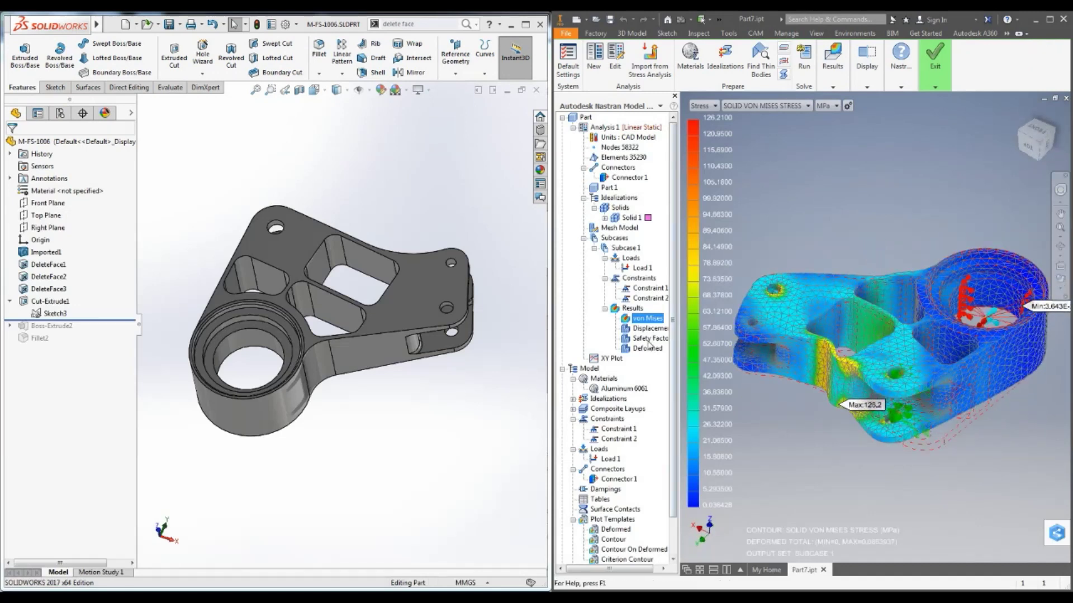
{"action": "left_click", "coordinate": [651, 339]}
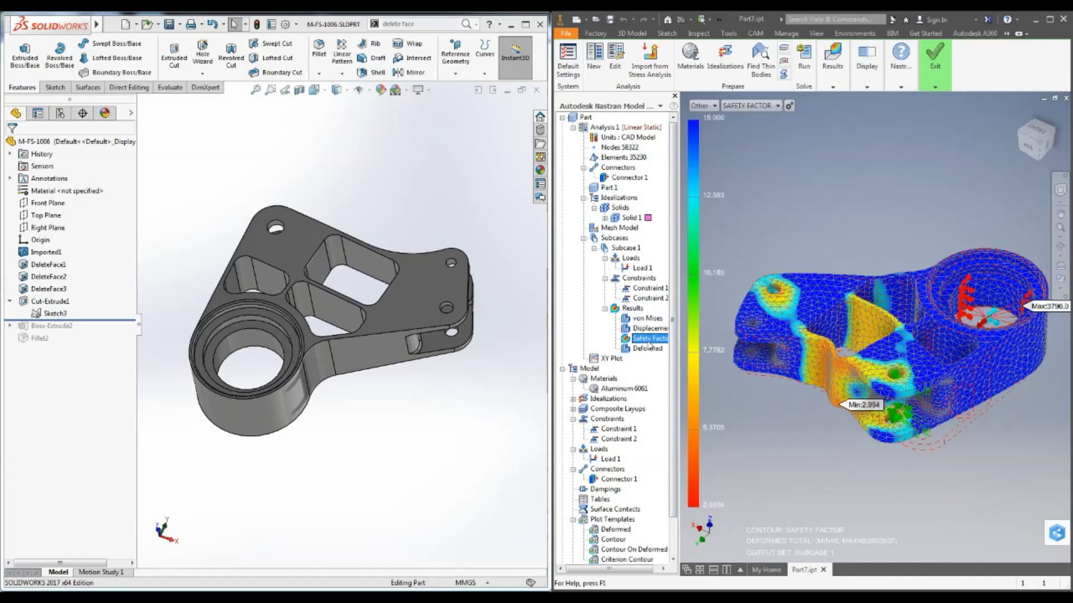
{"action": "middle_click_drag", "start_coordinate": [865, 417], "coordinate": [864, 420], "text": "shift"}
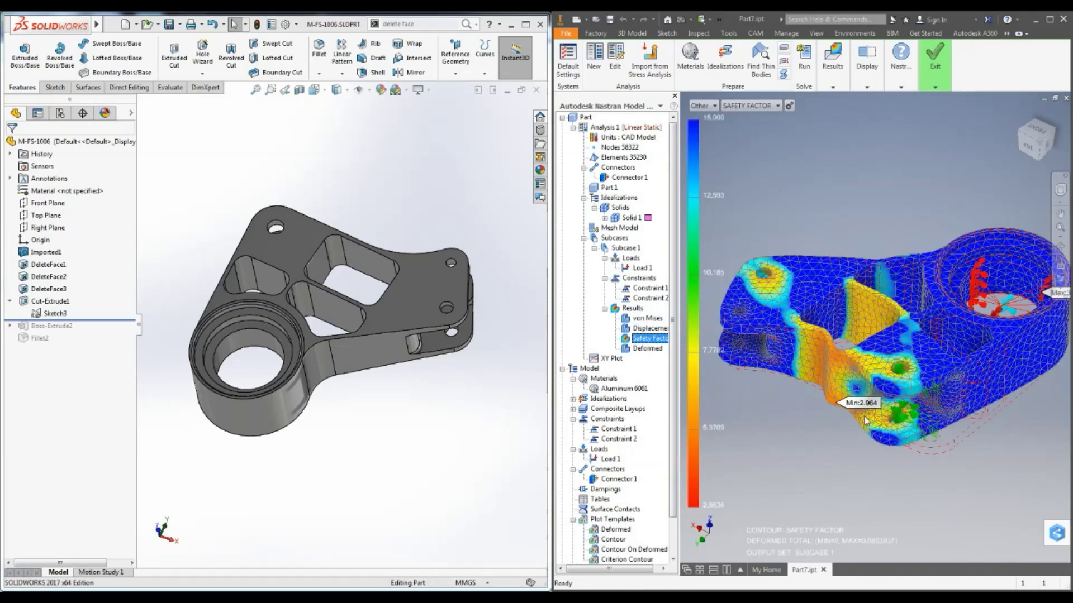
{"action": "mouse_move", "coordinate": [815, 418]}
{"action": "middle_mouse_down", "text": "shift"}
{"action": "mouse_move", "coordinate": [814, 431]}
{"action": "mouse_move", "coordinate": [814, 420]}
{"action": "middle_mouse_up", "text": "shift"}
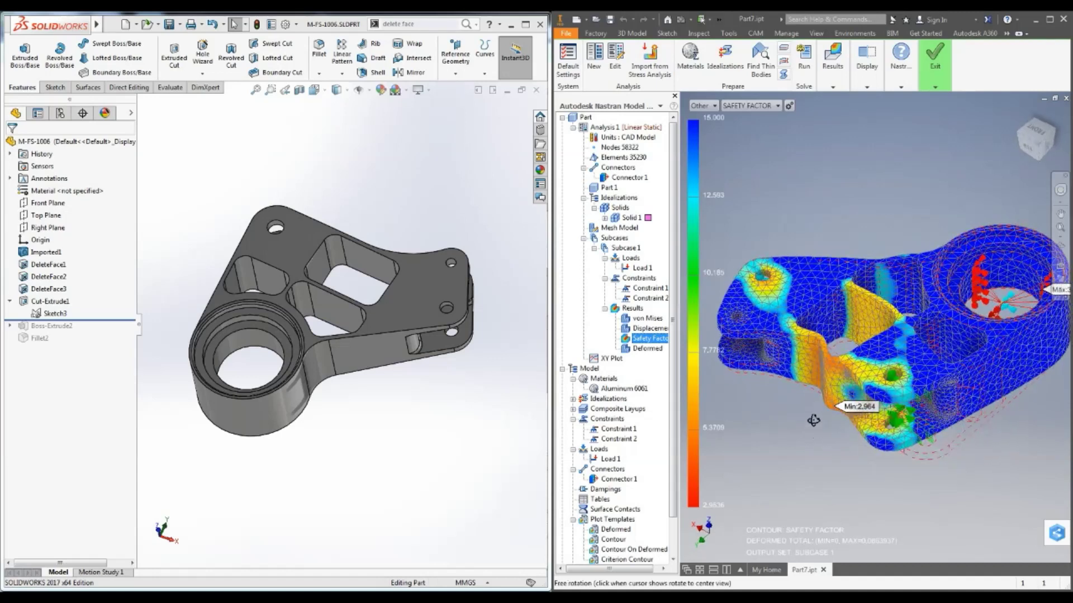
{"action": "double_click", "coordinate": [648, 339]}
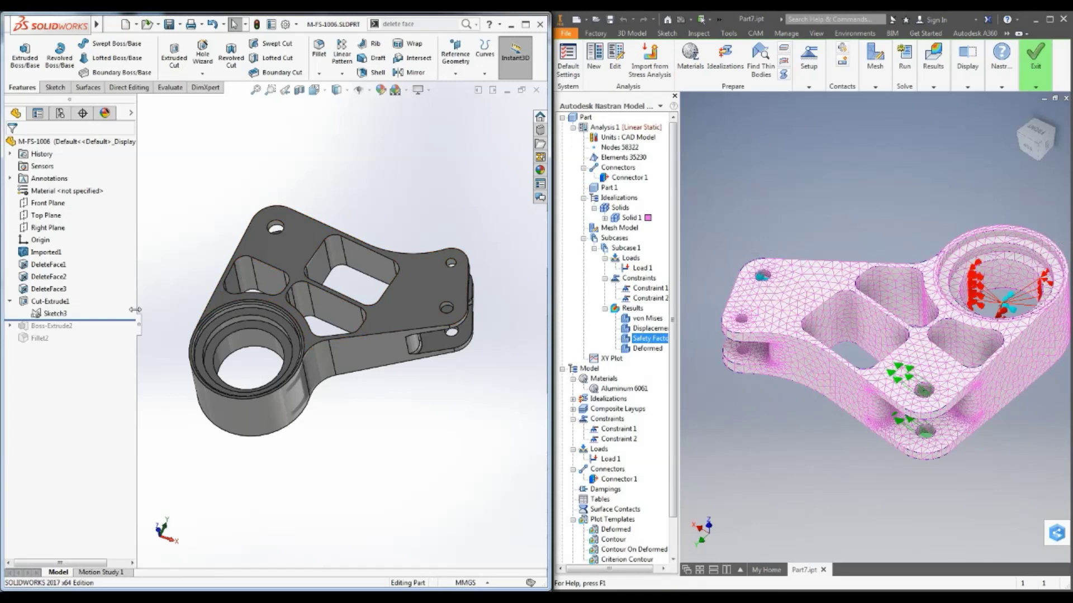
Switch to SOLIDWORKS, roll the bracket's history forward to include Boss-Extrude2 and Fillet2, and save the part.
{"action": "left_click_drag", "start_coordinate": [96, 319], "coordinate": [94, 343]}
{"action": "middle_click_drag", "start_coordinate": [220, 241], "coordinate": [251, 201], "text": "shift"}
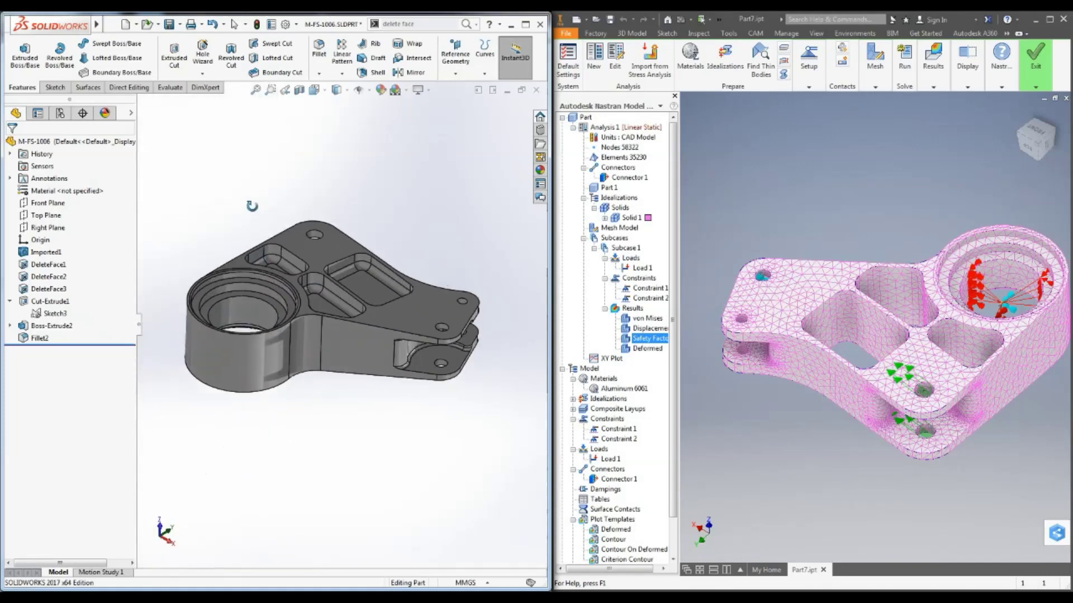
{"action": "left_click", "coordinate": [168, 28]}
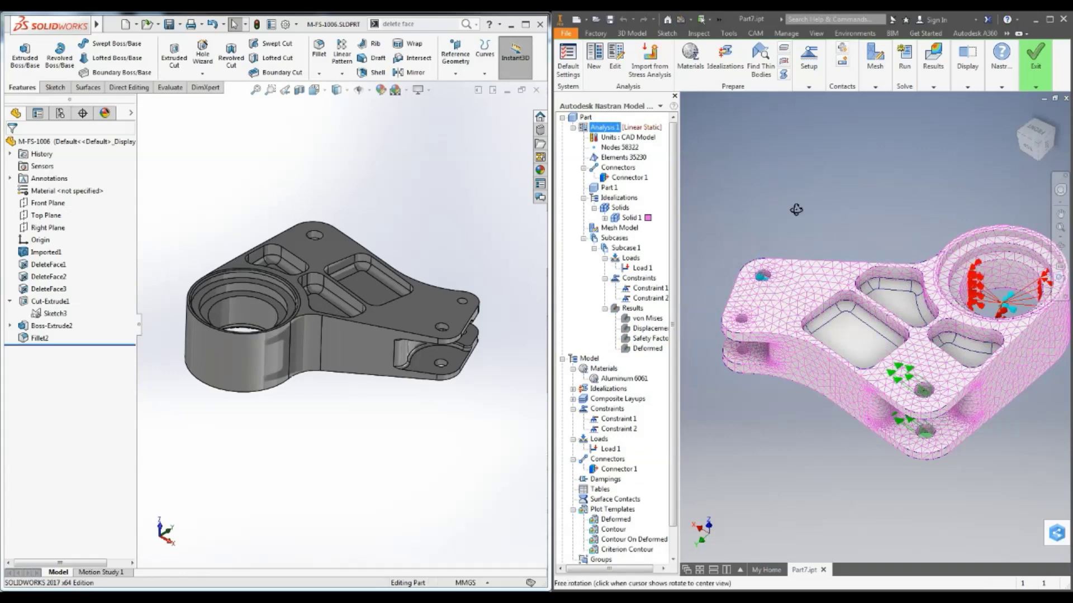
Switch to Inventor, regenerate the mesh for the updated bracket geometry and rerun the linear static analysis.
{"action": "left_click", "coordinate": [875, 83]}
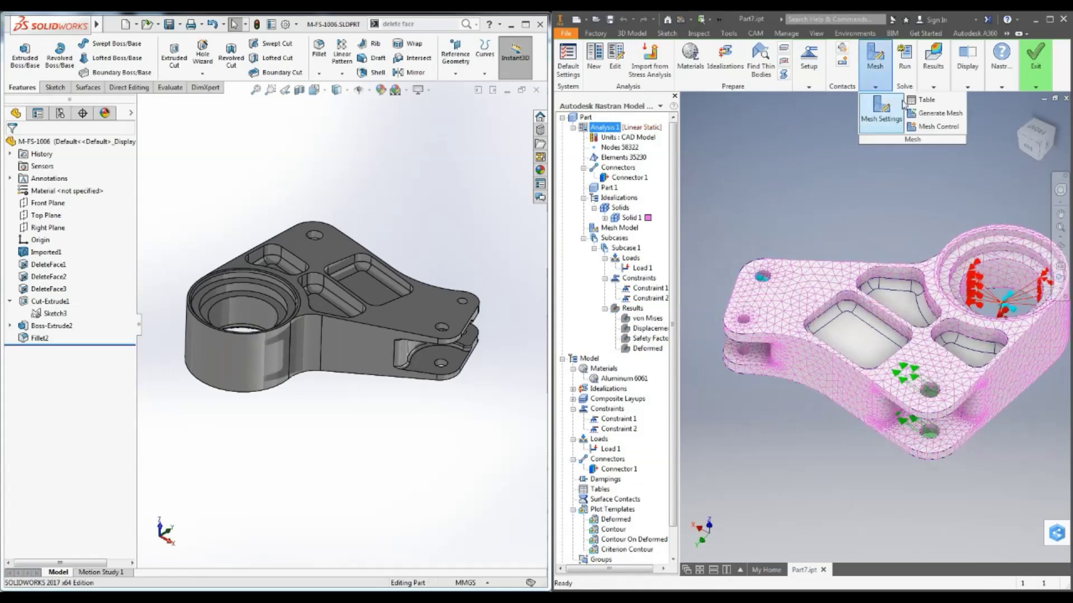
{"action": "left_click", "coordinate": [940, 113]}
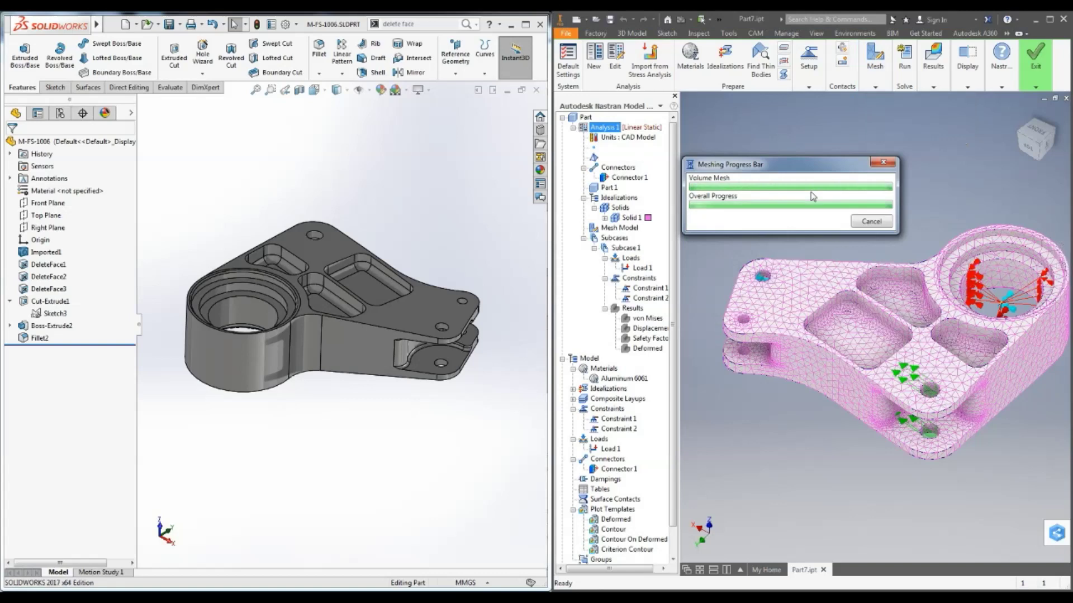
{"action": "middle_click_drag", "start_coordinate": [824, 208], "coordinate": [824, 231], "text": "shift"}
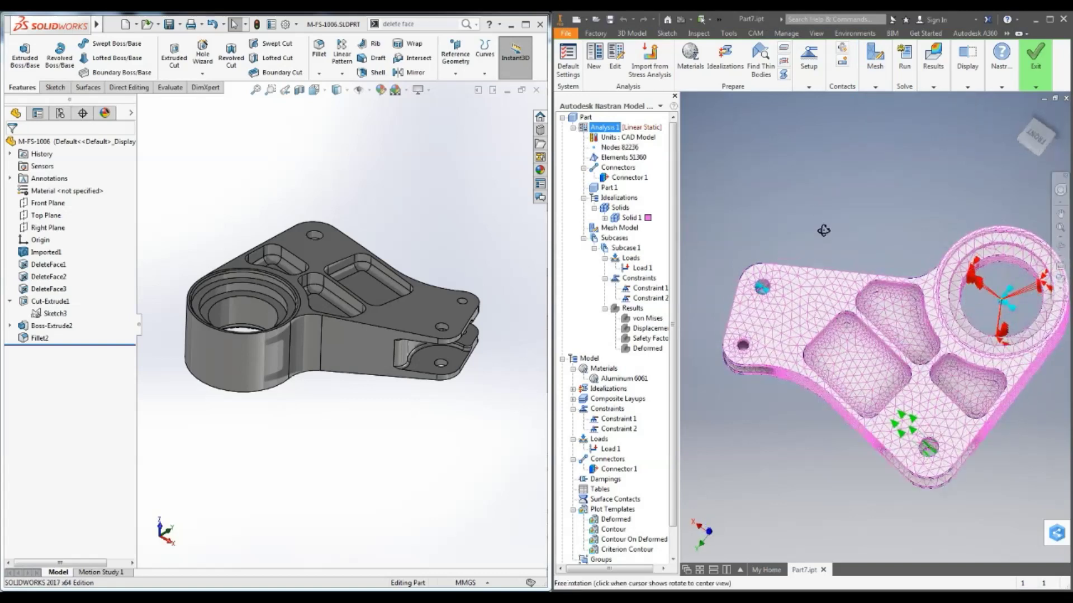
{"action": "left_click", "coordinate": [904, 60]}
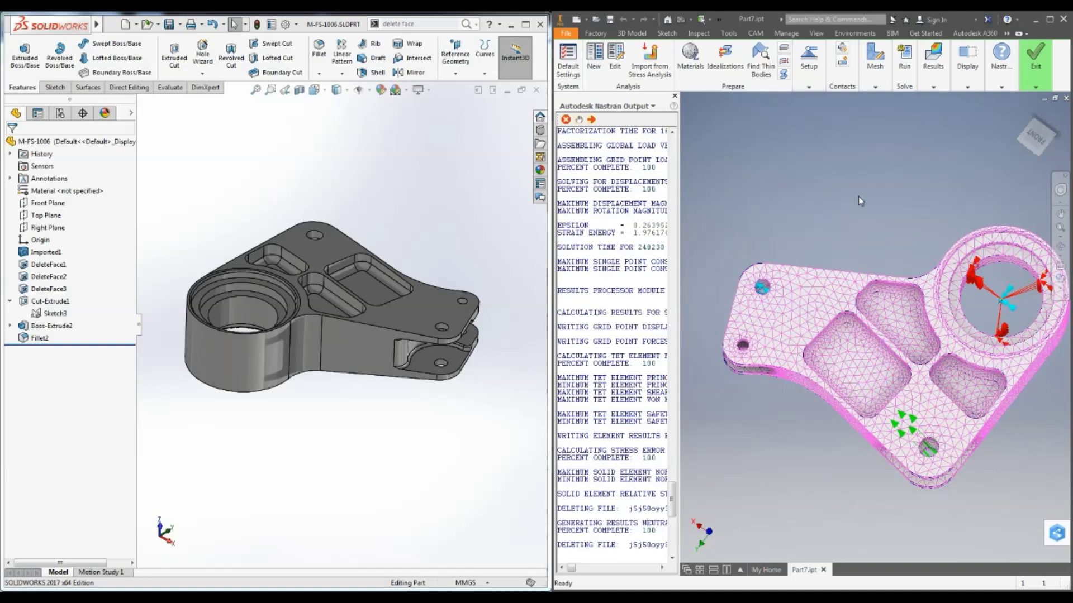
{"action": "left_click", "coordinate": [599, 347]}
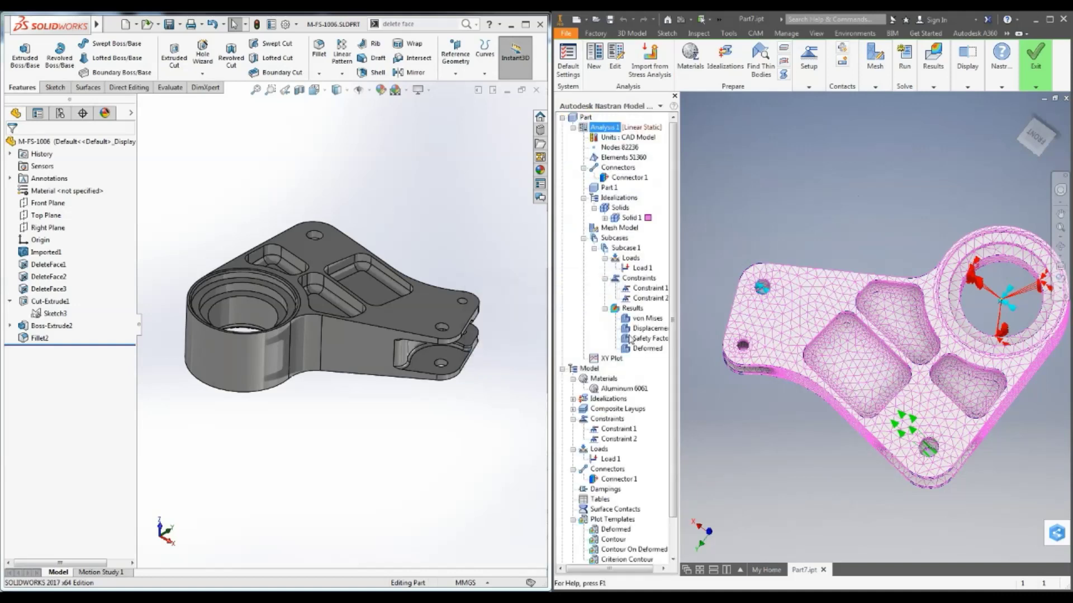
Examine the von Mises stress and safety factor plots for the modified bracket from several angles.
{"action": "left_click", "coordinate": [646, 320]}
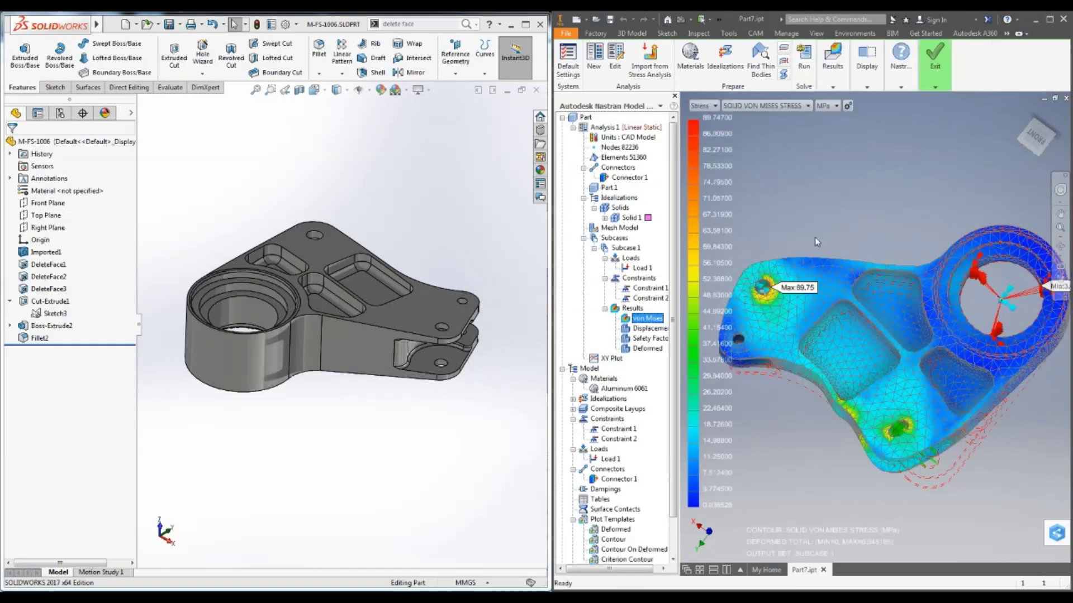
{"action": "middle_click_drag", "start_coordinate": [834, 235], "coordinate": [827, 195], "text": "shift"}
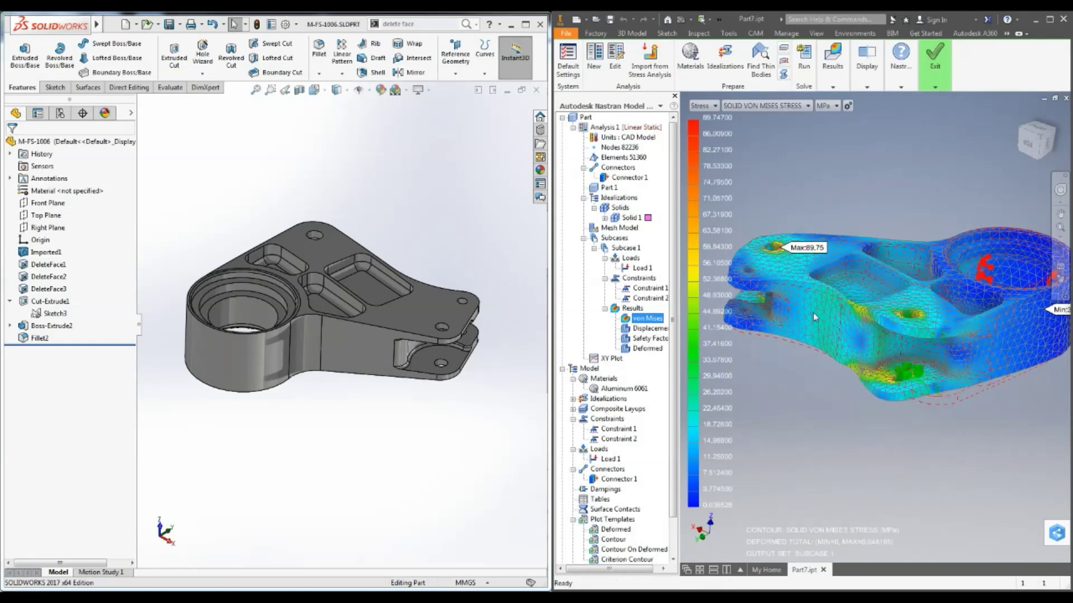
{"action": "left_click", "coordinate": [648, 339]}
{"action": "double_click", "coordinate": [649, 339]}
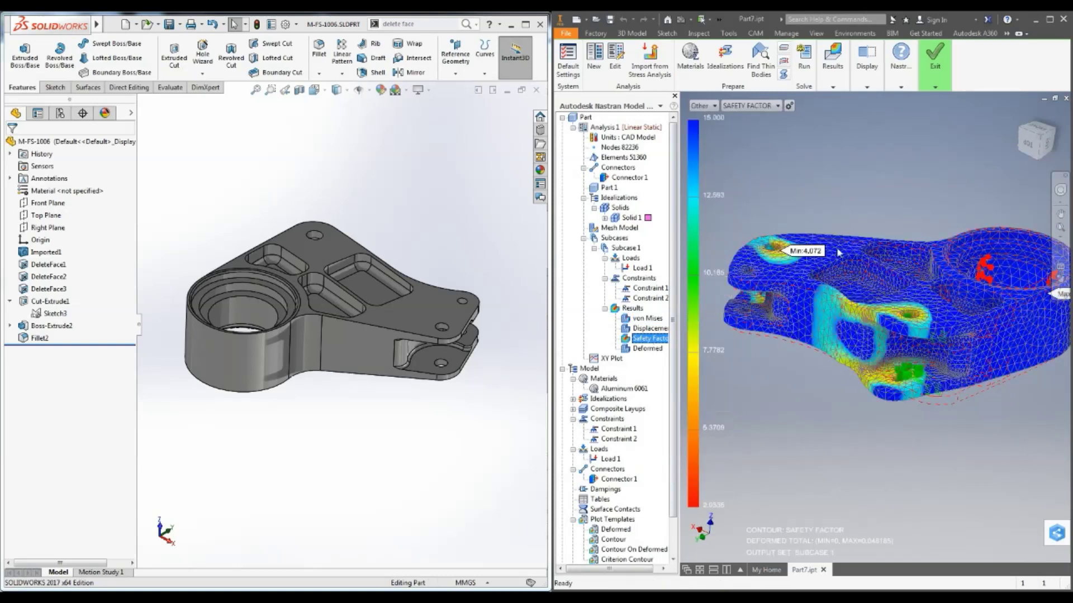
{"action": "mouse_move", "coordinate": [857, 192]}
{"action": "middle_mouse_down", "text": "shift"}
{"action": "mouse_move", "coordinate": [855, 234]}
{"action": "mouse_move", "coordinate": [852, 210]}
{"action": "middle_mouse_up", "text": "shift"}
{"action": "scroll", "coordinate": [852, 210], "scroll_direction": "up", "scroll_amount": 2}
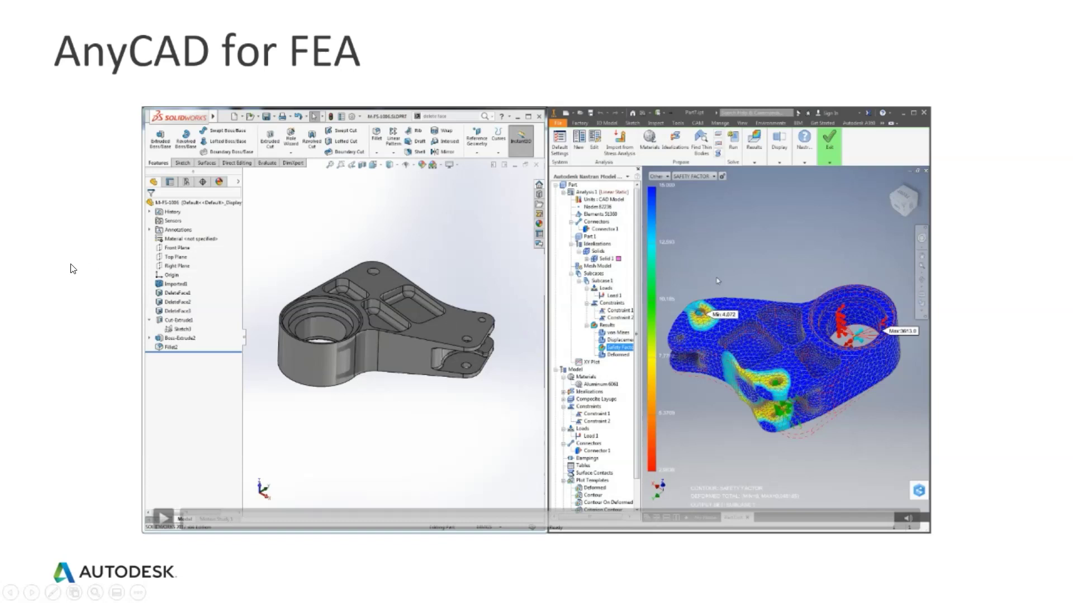
{"action": "key", "text": "Right"}
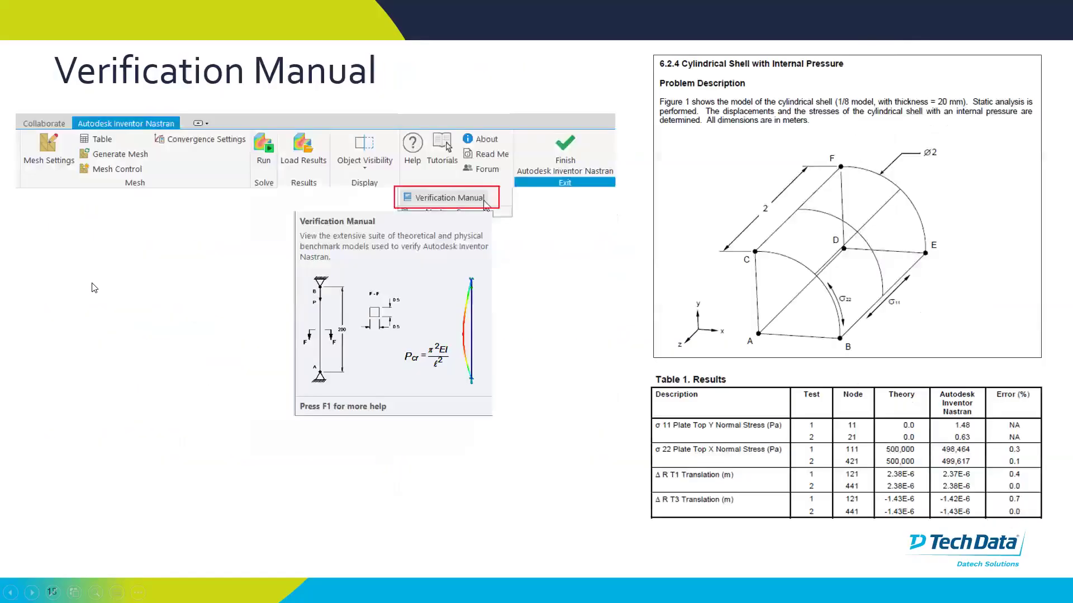
{"action": "key", "text": "Right"}
{"action": "key", "text": "Right"}
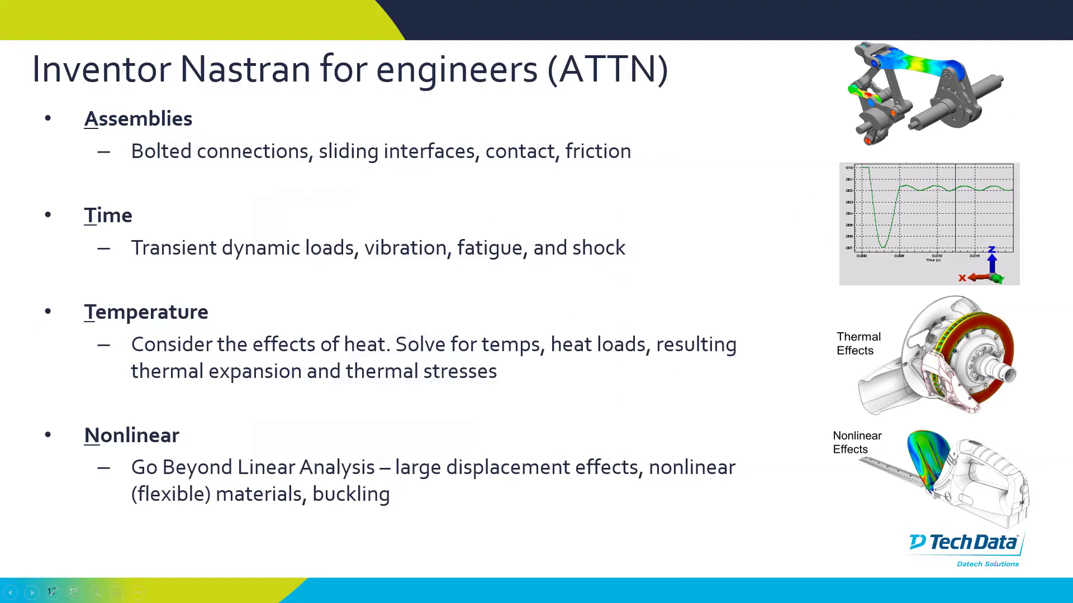
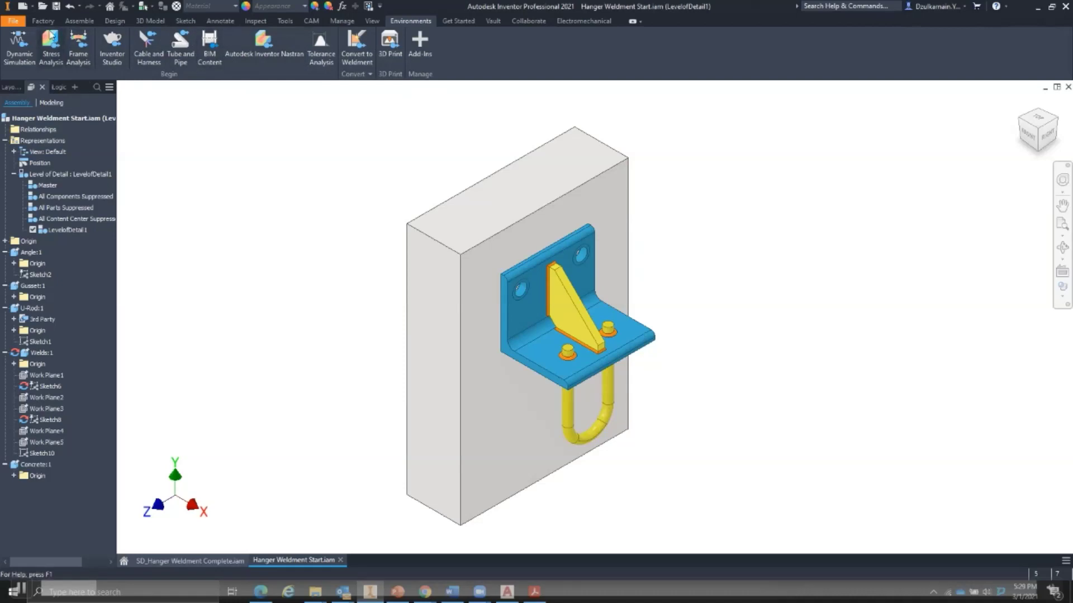
Enter the Autodesk Inventor Nastran environment for the hanger weldment assembly and start defining a new analysis.
{"action": "left_click", "coordinate": [267, 55]}
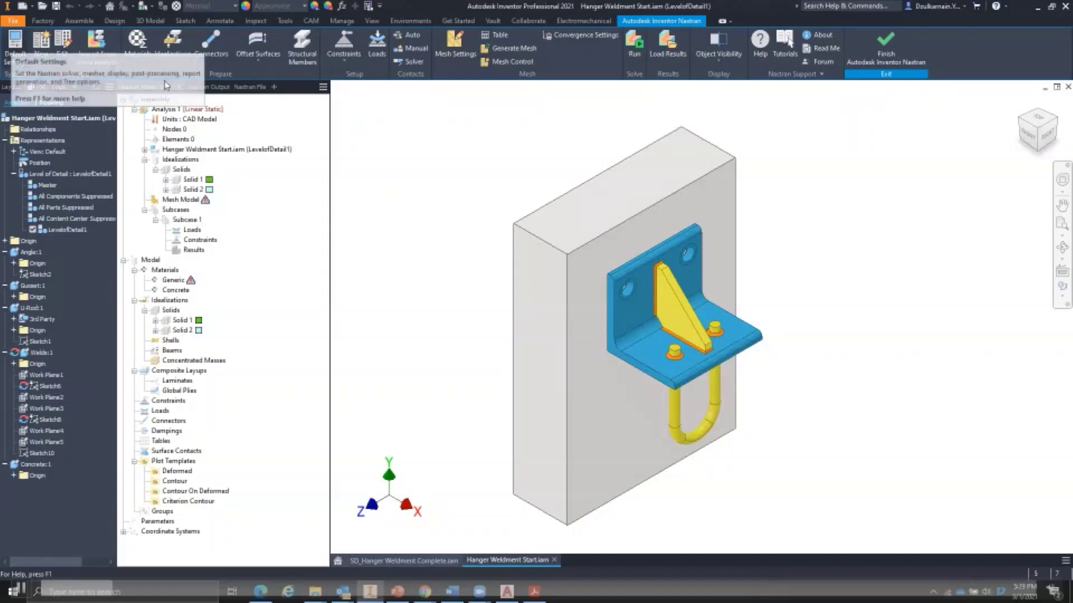
{"action": "double_click", "coordinate": [195, 110]}
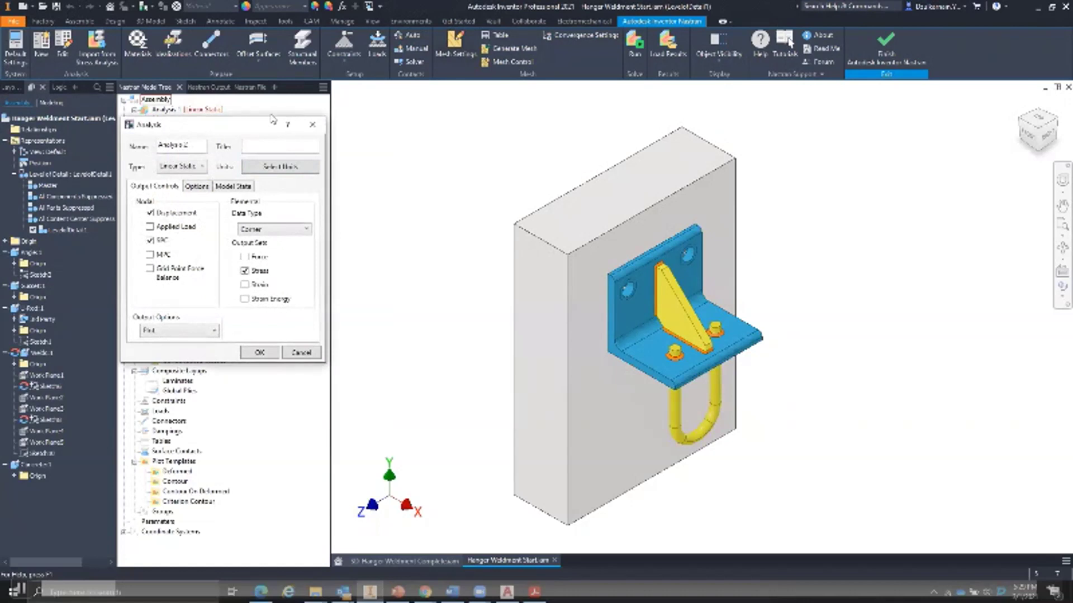
{"action": "left_click_drag", "start_coordinate": [222, 130], "coordinate": [358, 134]}
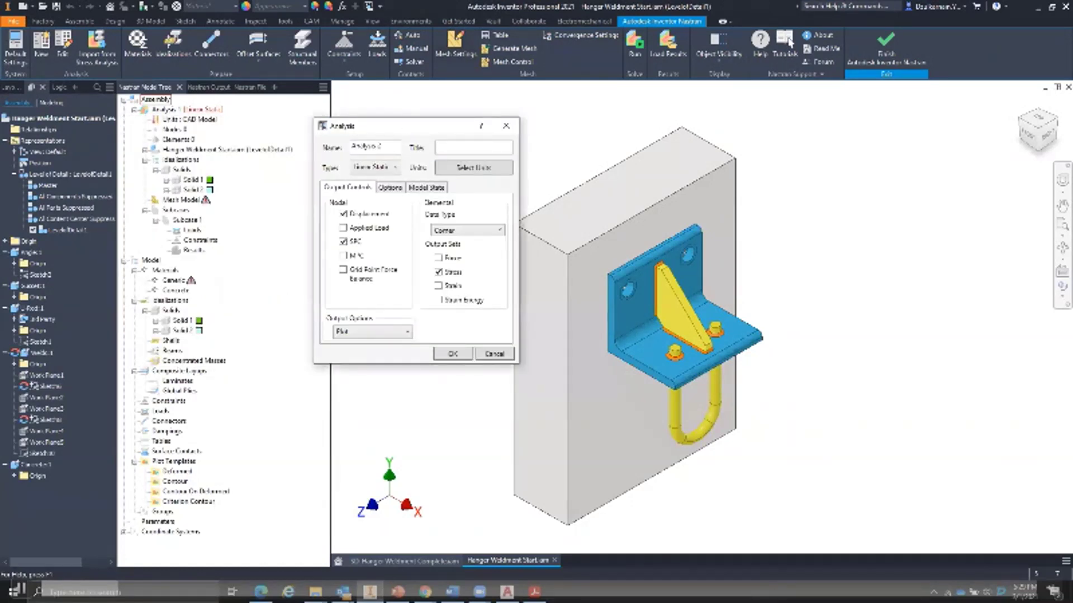
Review the available analysis types, the contact options and the model state settings in the new analysis definition.
{"action": "key", "text": "alt+Tab"}
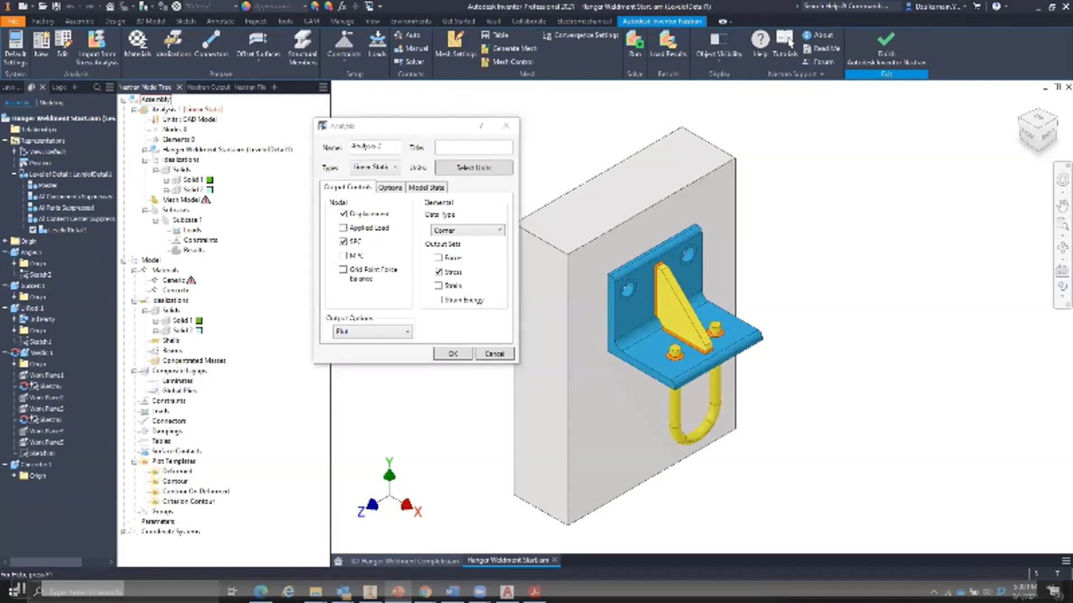
{"action": "left_click", "coordinate": [379, 167]}
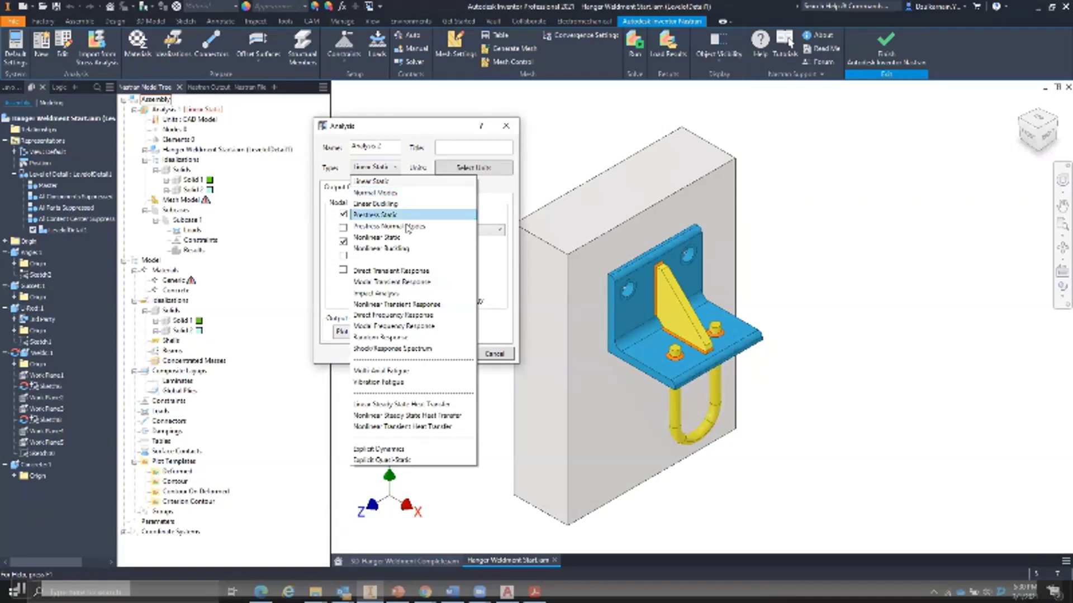
{"action": "left_click", "coordinate": [415, 137]}
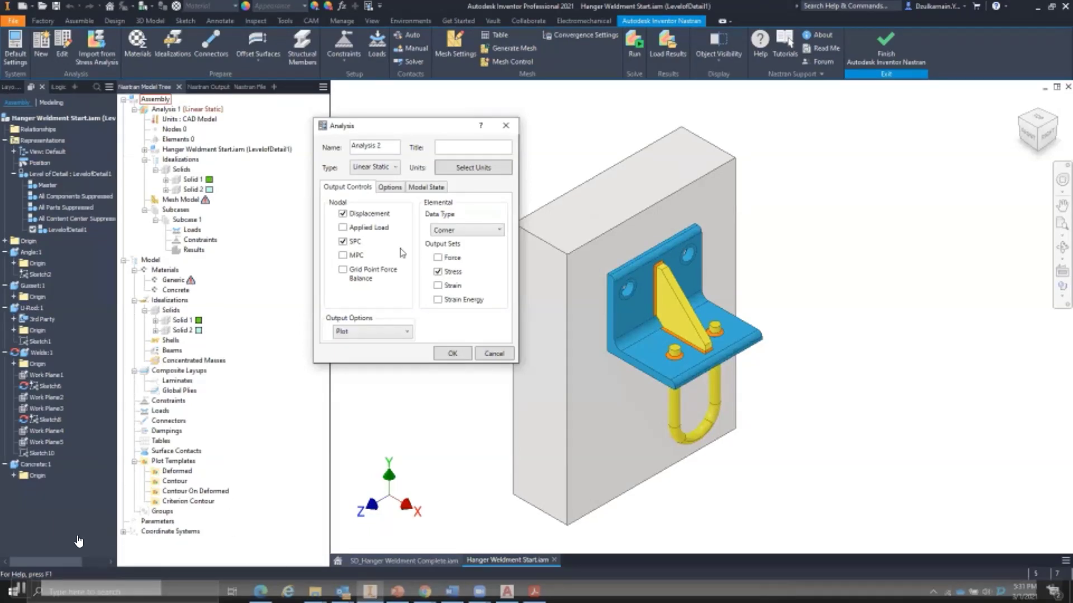
{"action": "mouse_move", "coordinate": [192, 581]}
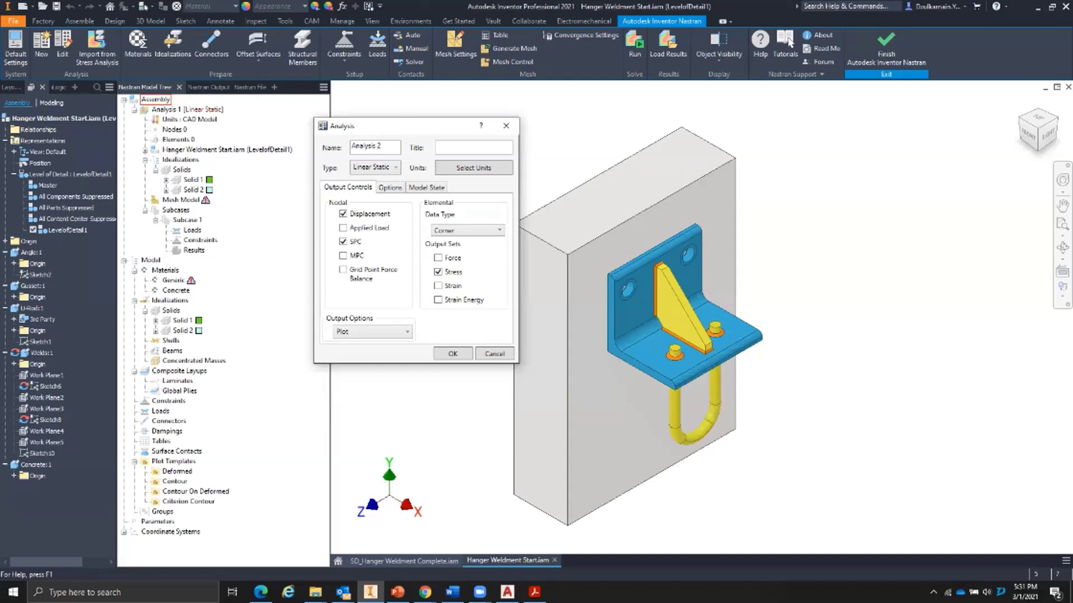
{"action": "left_click", "coordinate": [401, 188]}
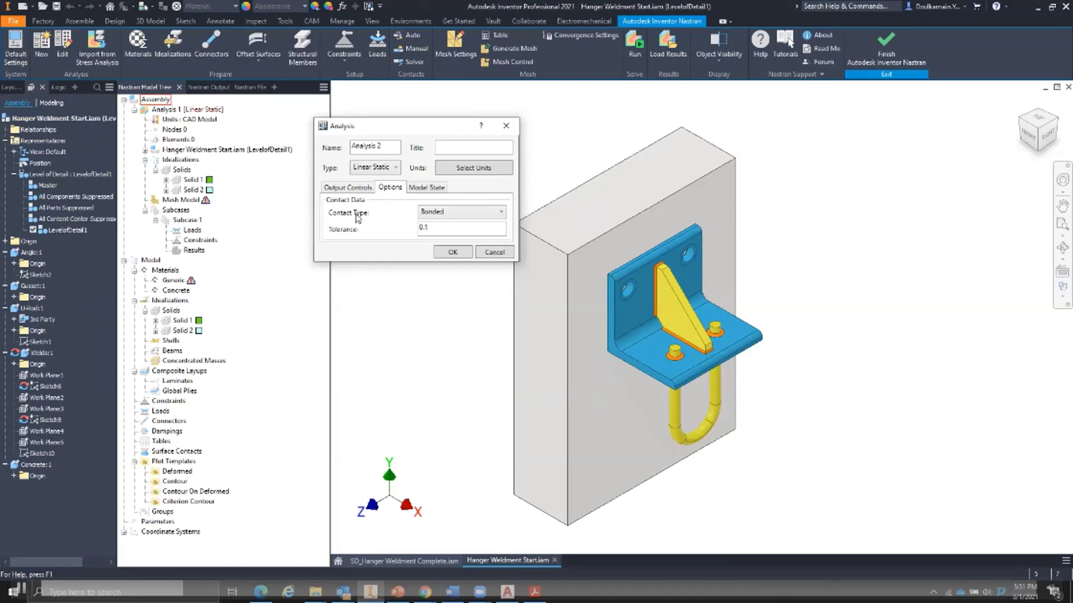
{"action": "left_click", "coordinate": [437, 188]}
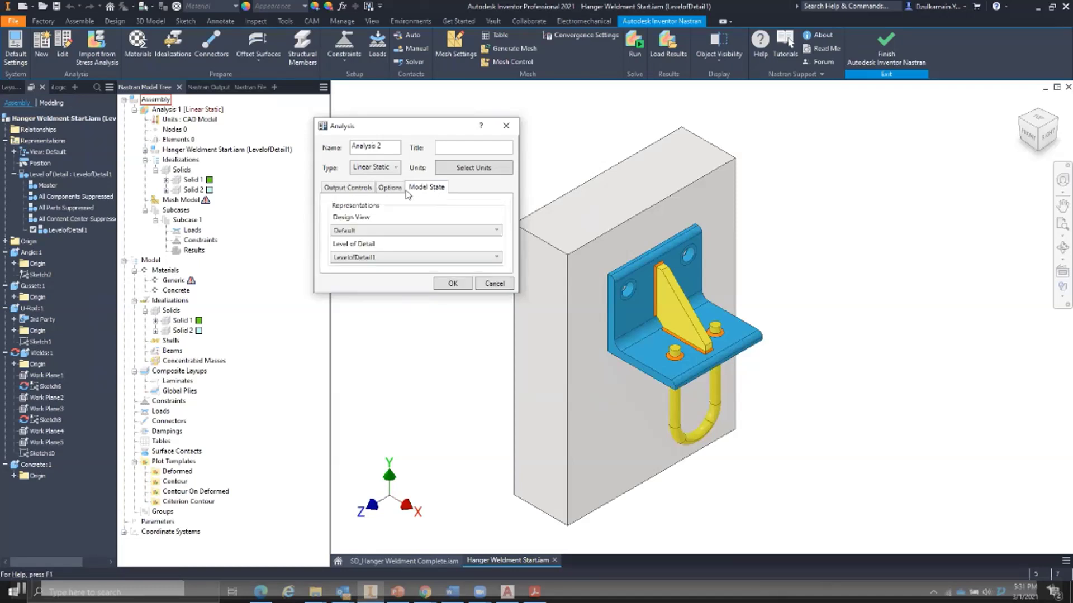
{"action": "left_click", "coordinate": [365, 191]}
Check the unit system of the new analysis and close its definition without creating it.
{"action": "left_click", "coordinate": [484, 171]}
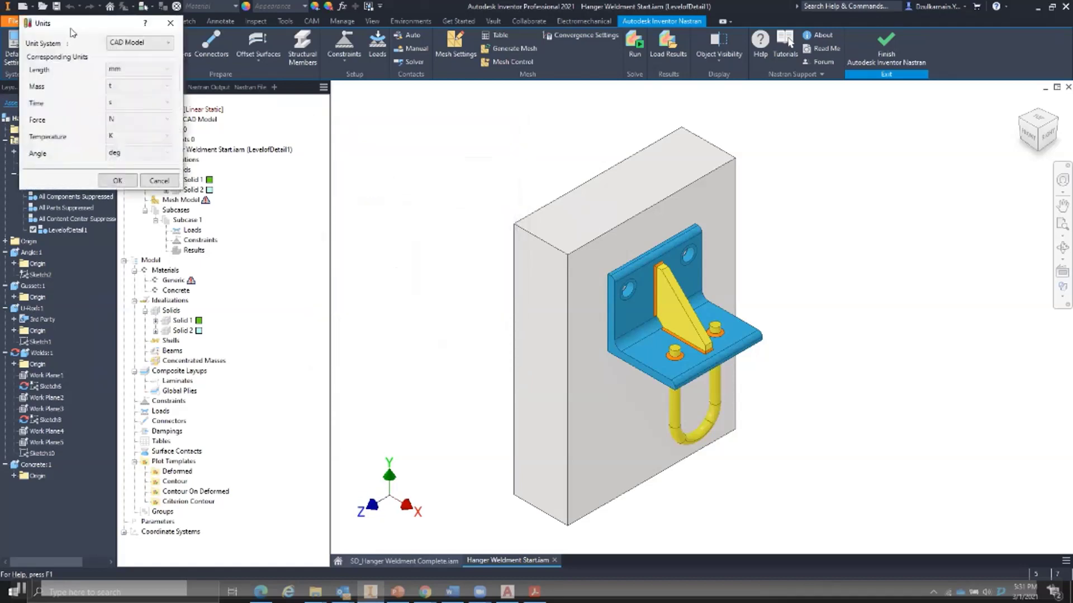
{"action": "left_click_drag", "start_coordinate": [72, 32], "coordinate": [353, 138]}
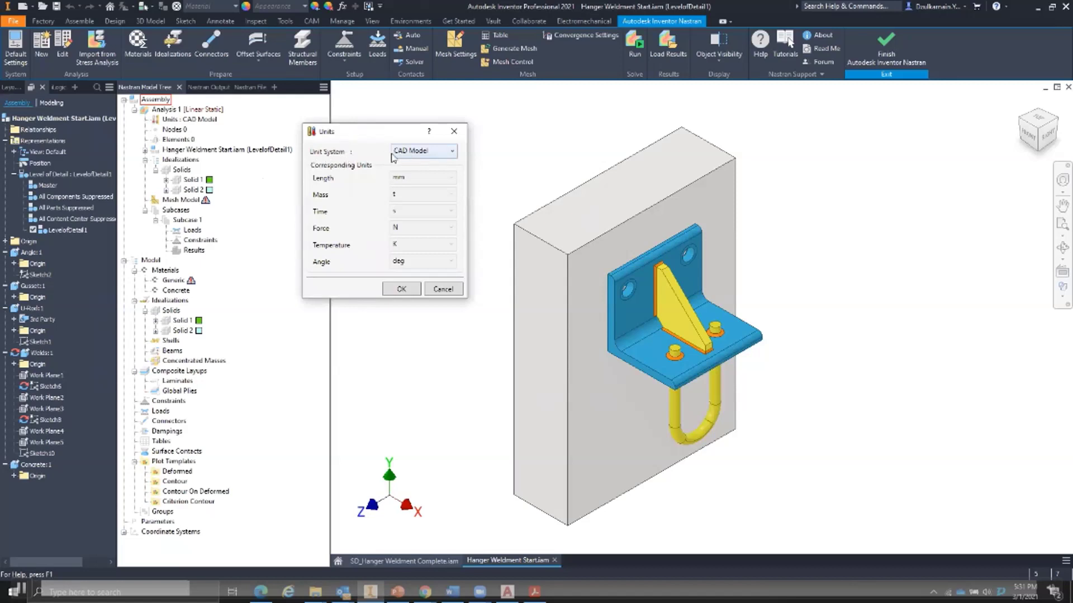
{"action": "left_click", "coordinate": [393, 152]}
{"action": "left_click", "coordinate": [362, 158]}
{"action": "left_click", "coordinate": [403, 289]}
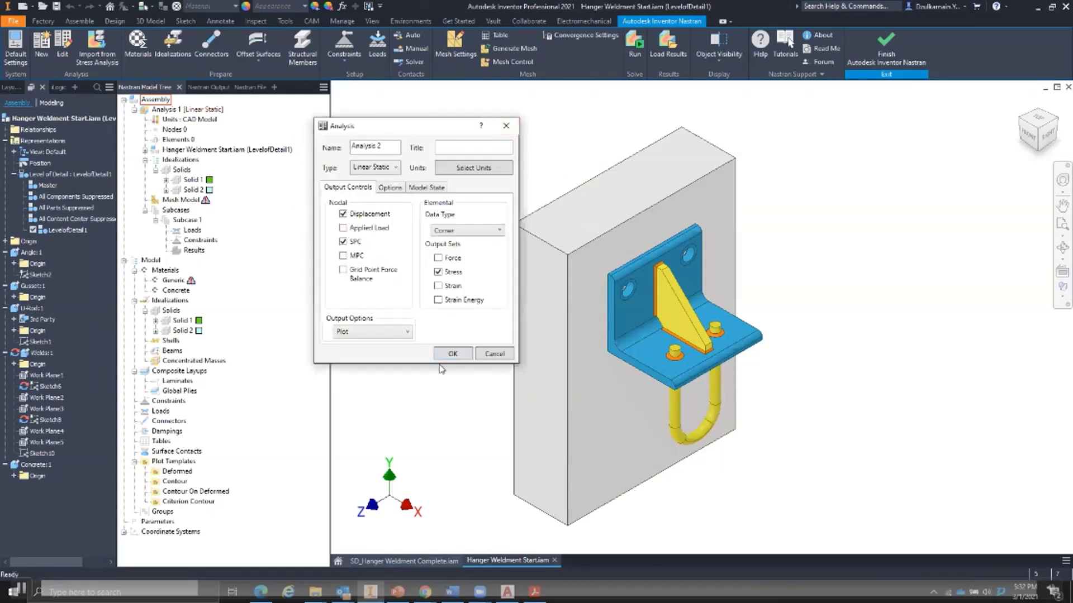
{"action": "left_click", "coordinate": [505, 127]}
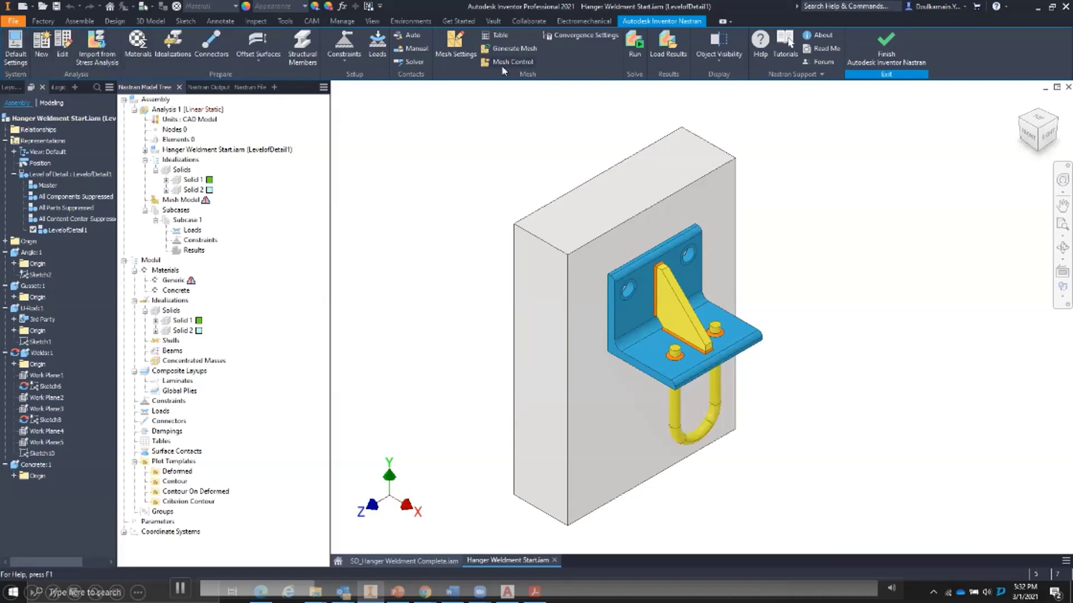
Browse the Autodesk Material Library for a new material and close the material definition without creating one.
{"action": "left_click", "coordinate": [136, 56]}
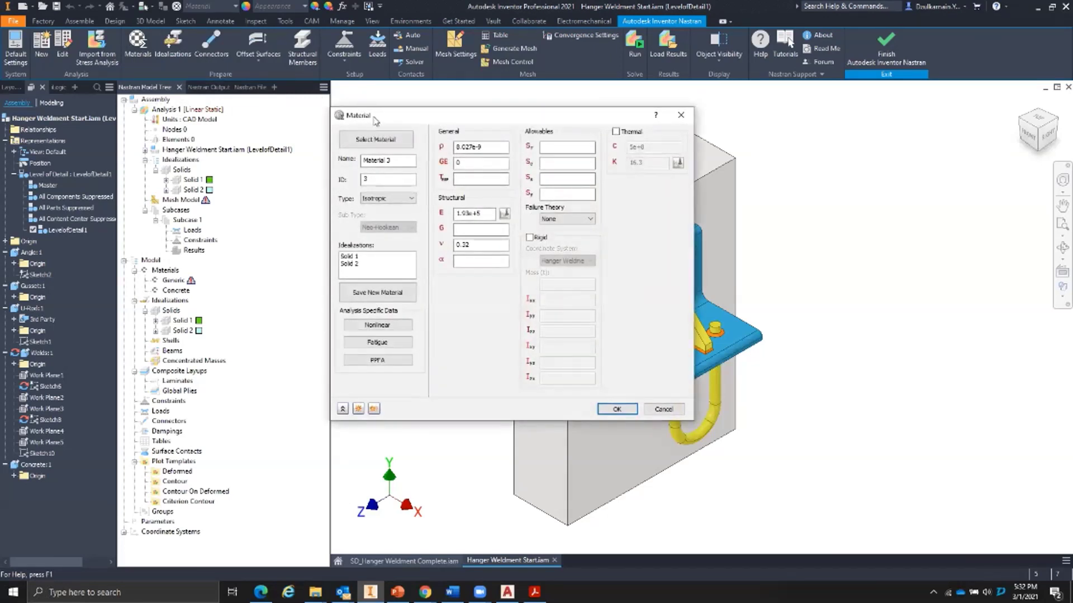
{"action": "left_click_drag", "start_coordinate": [374, 118], "coordinate": [414, 110]}
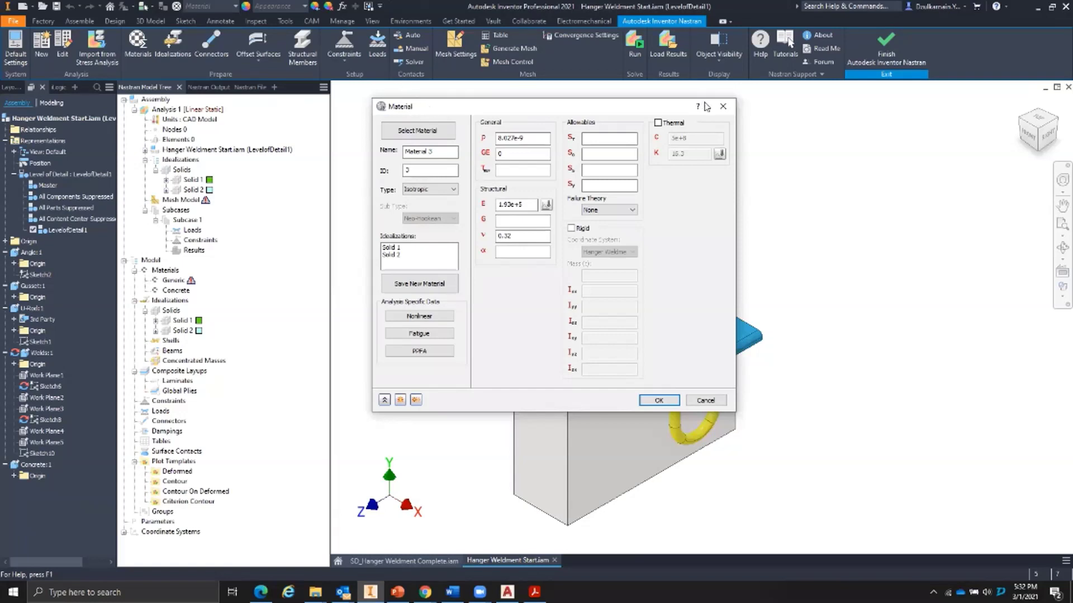
{"action": "left_click", "coordinate": [416, 130]}
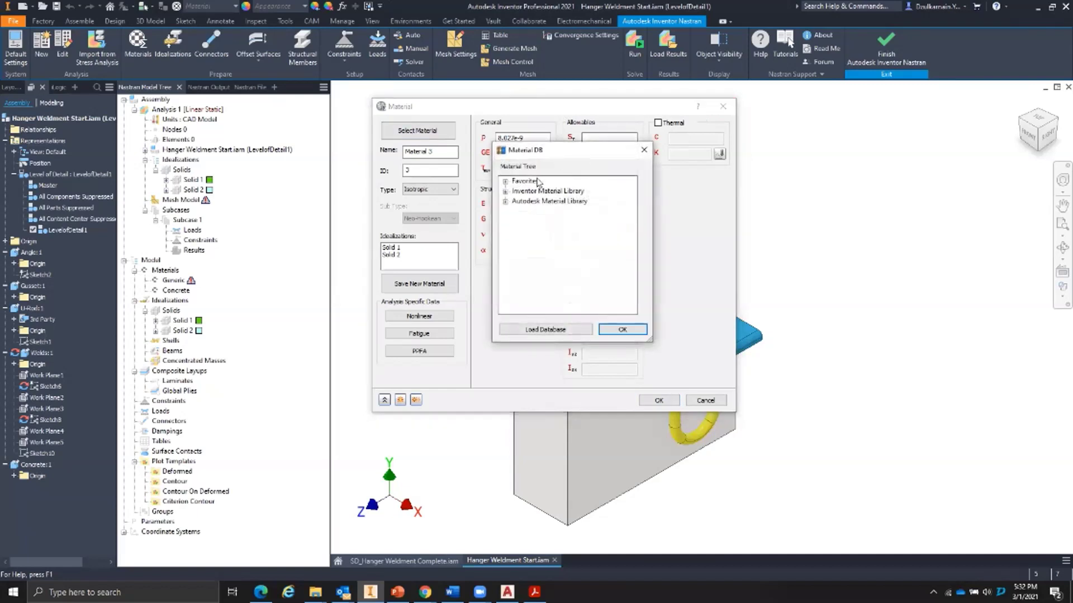
{"action": "left_click", "coordinate": [505, 203]}
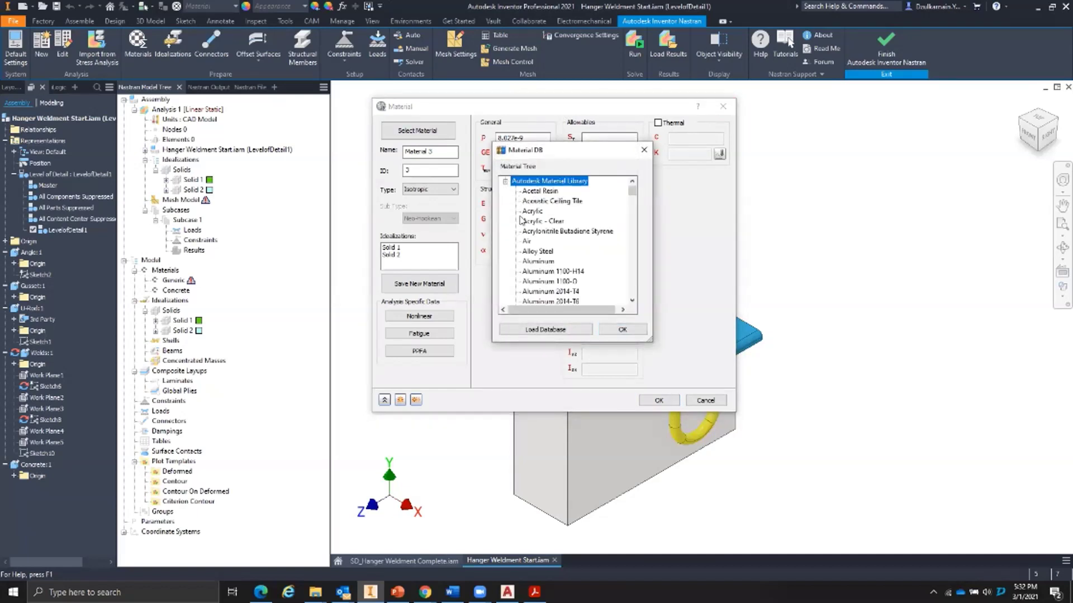
{"action": "scroll", "coordinate": [544, 264], "scroll_direction": "down", "scroll_amount": 1}
{"action": "scroll", "coordinate": [545, 264], "scroll_direction": "down", "scroll_amount": 3}
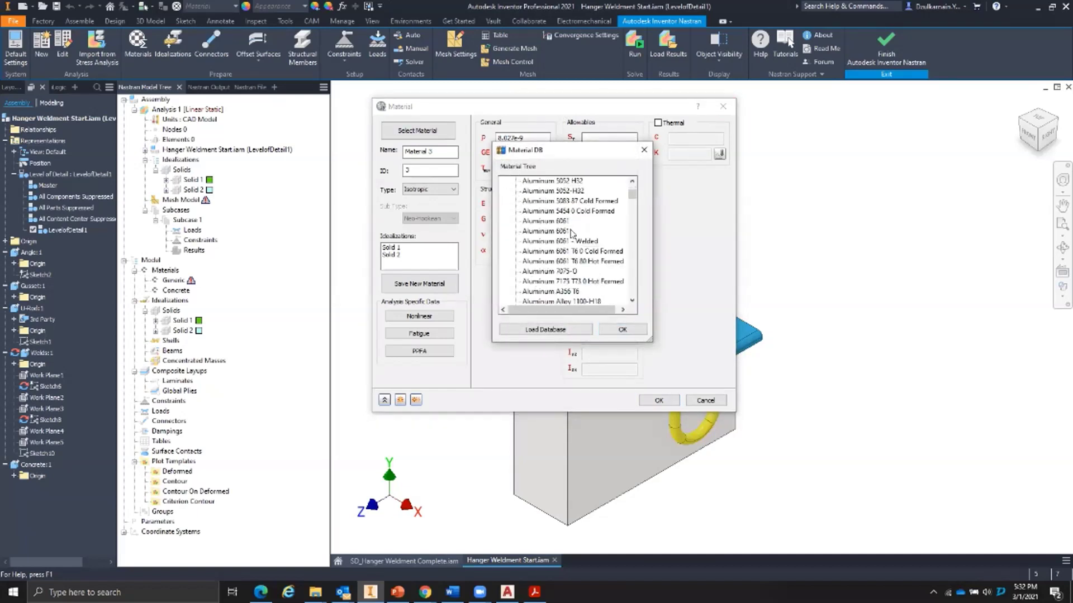
{"action": "left_click", "coordinate": [645, 151]}
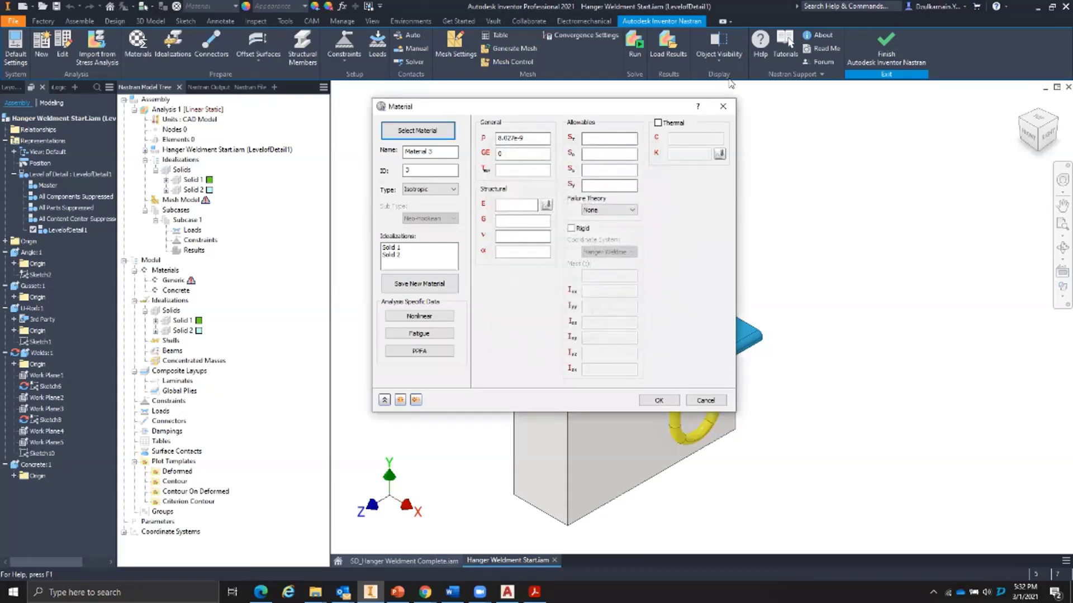
{"action": "left_click", "coordinate": [723, 106]}
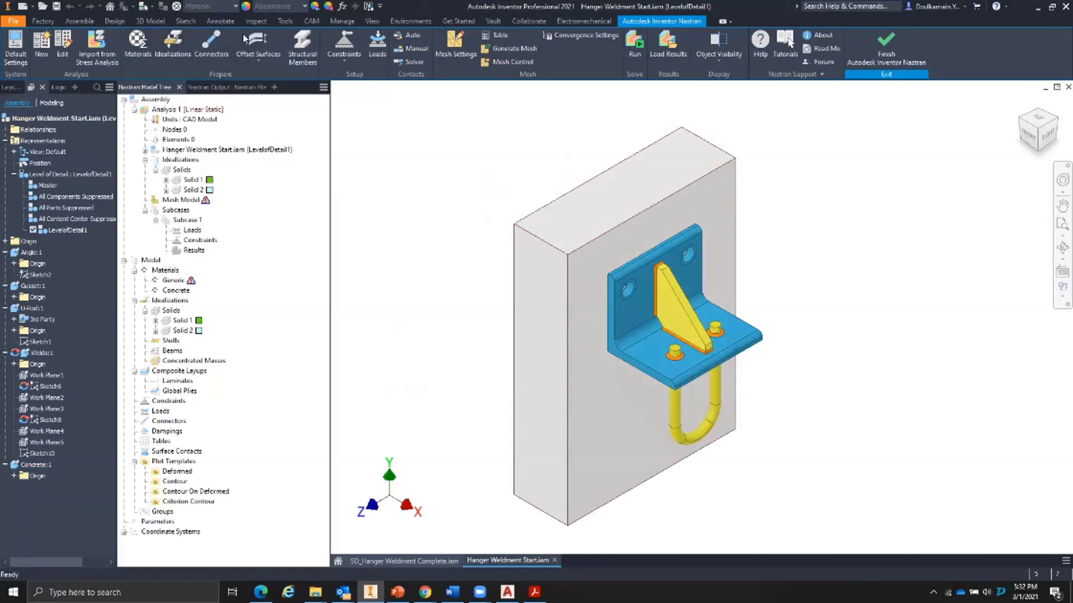
{"action": "left_click", "coordinate": [173, 43]}
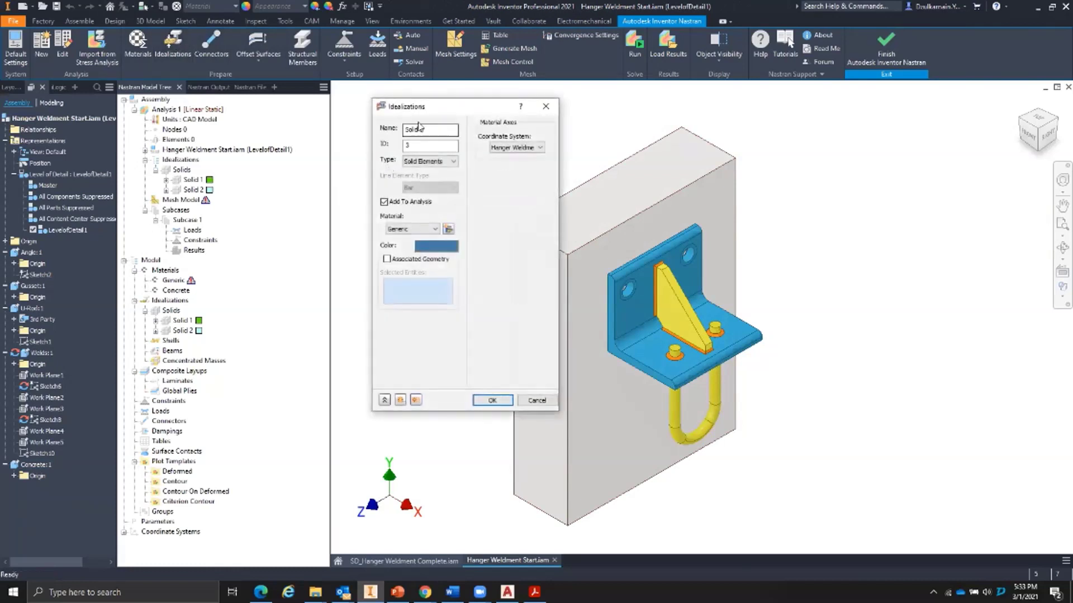
{"action": "left_click", "coordinate": [434, 229]}
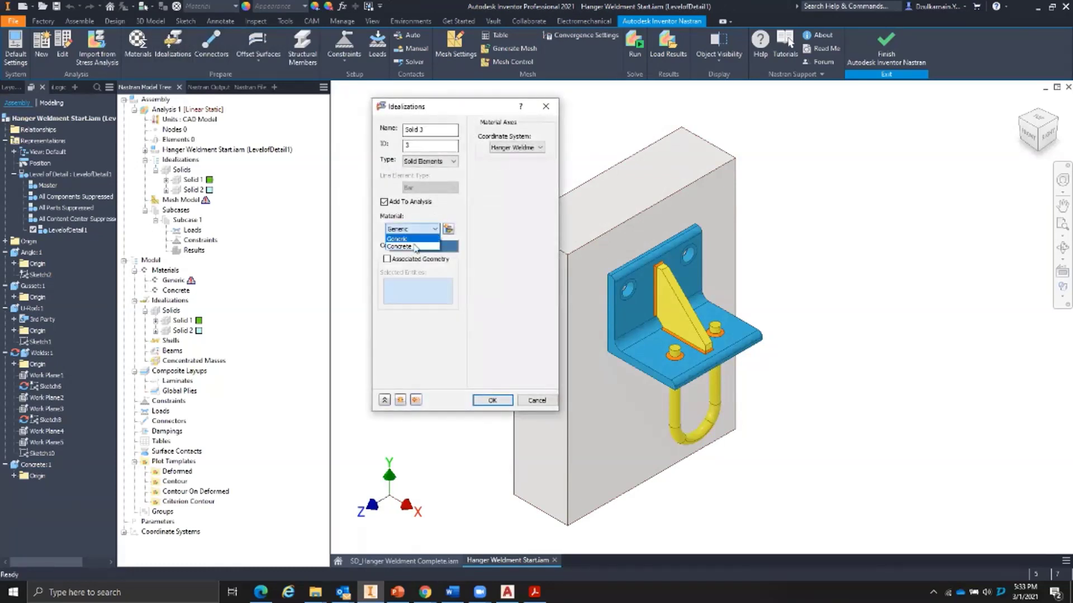
{"action": "left_click", "coordinate": [448, 229]}
{"action": "left_click", "coordinate": [448, 230]}
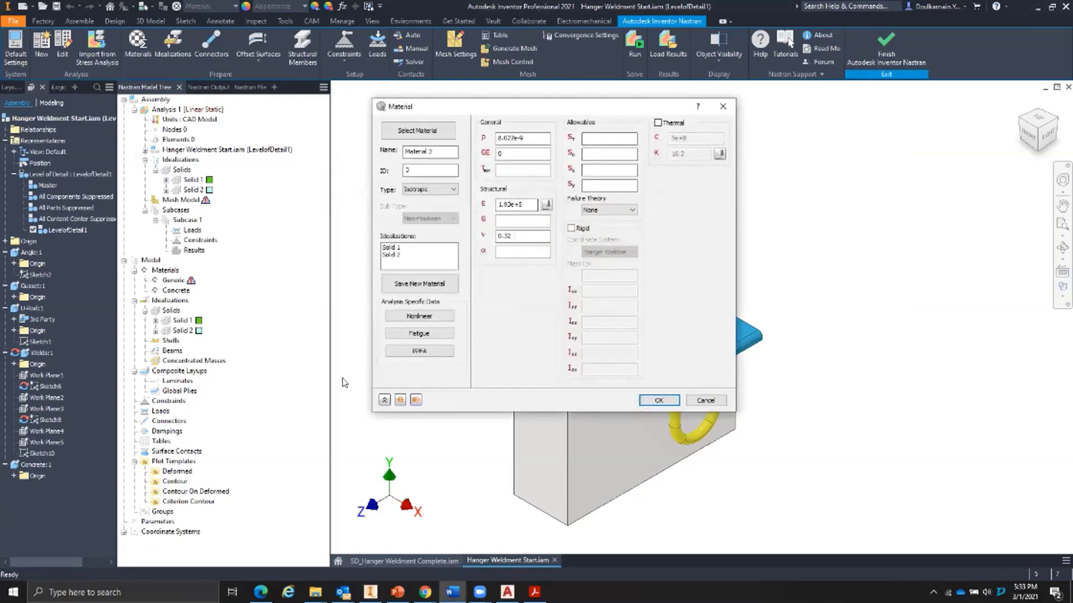
{"action": "left_click", "coordinate": [729, 109]}
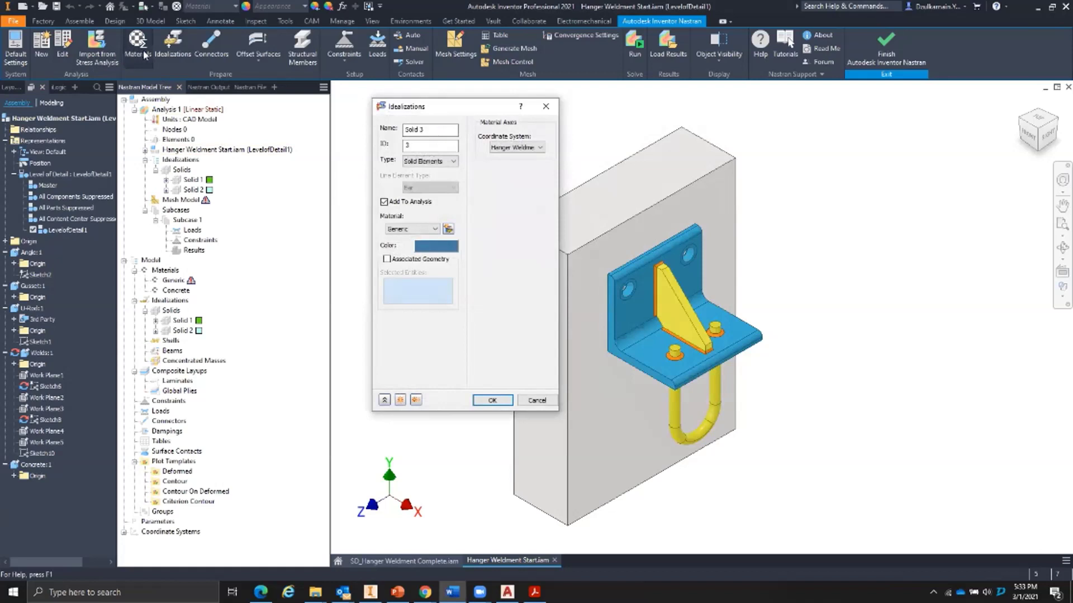
{"action": "left_click", "coordinate": [419, 228]}
{"action": "left_click", "coordinate": [505, 197]}
{"action": "left_click", "coordinate": [549, 107]}
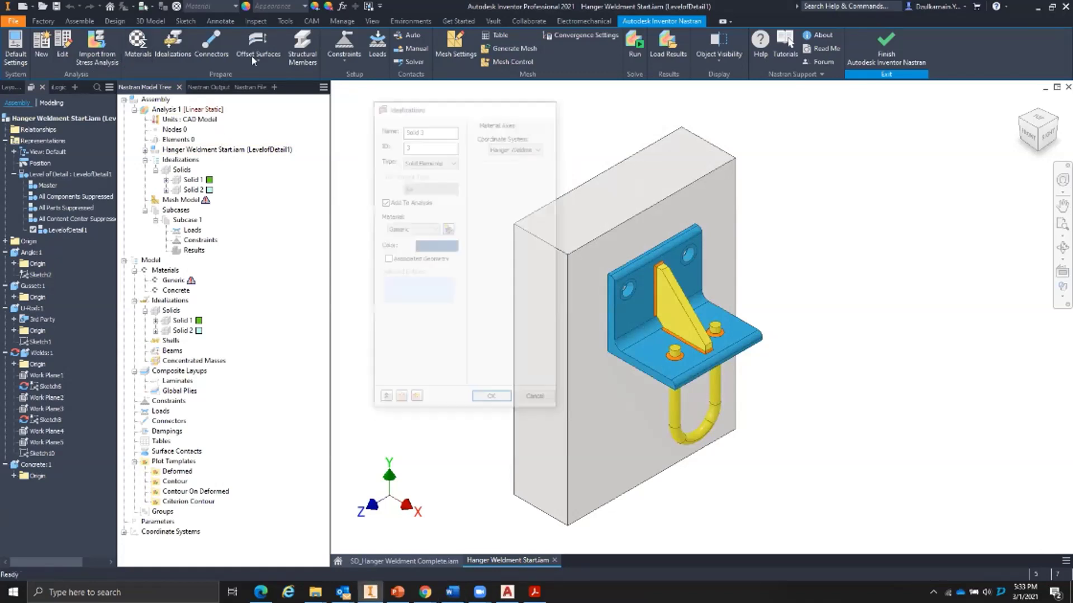
Create a new isotropic material by loading Steel from the Autodesk Material Library.
{"action": "left_click", "coordinate": [140, 51]}
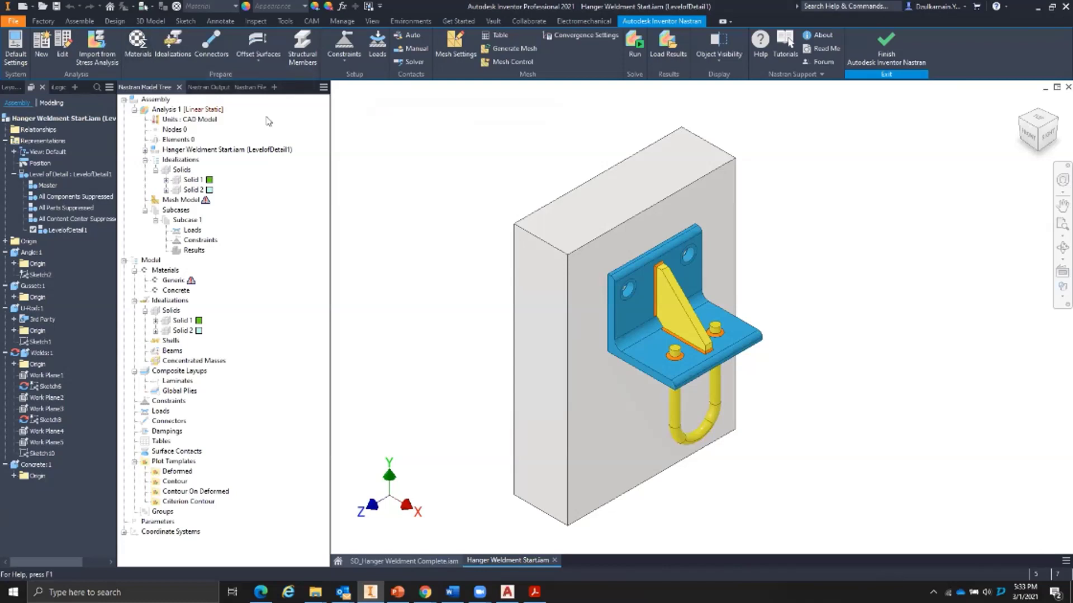
{"action": "left_click", "coordinate": [429, 131]}
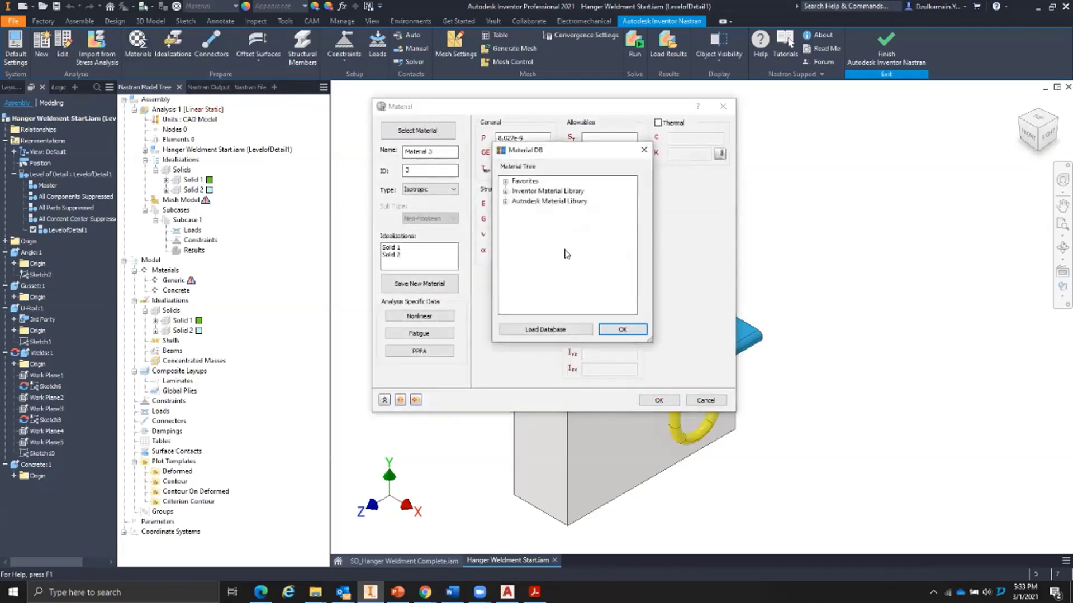
{"action": "left_click", "coordinate": [530, 264]}
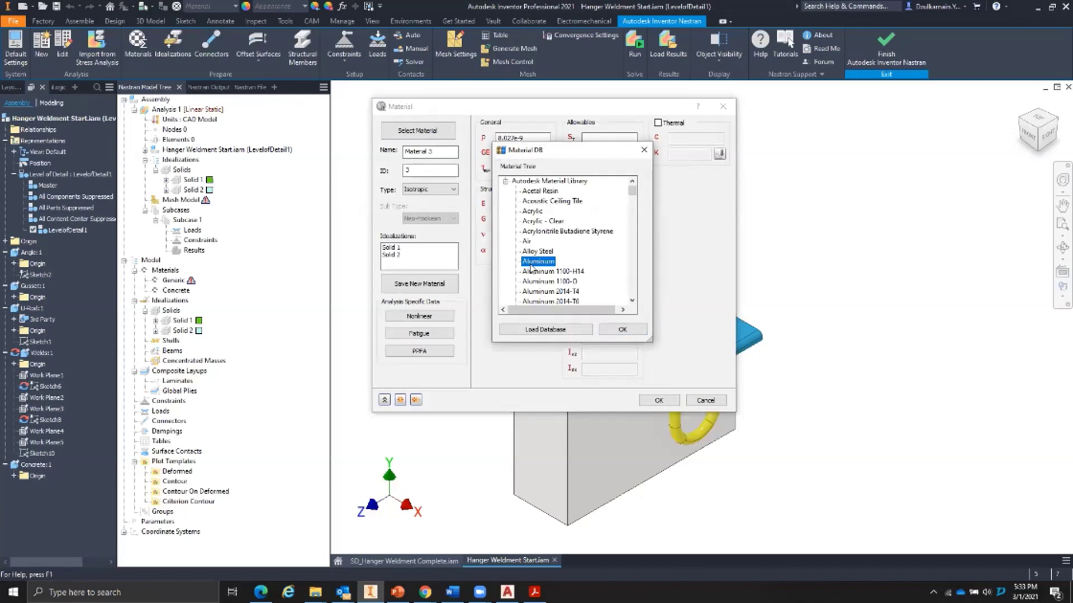
{"action": "type", "text": "ste"}
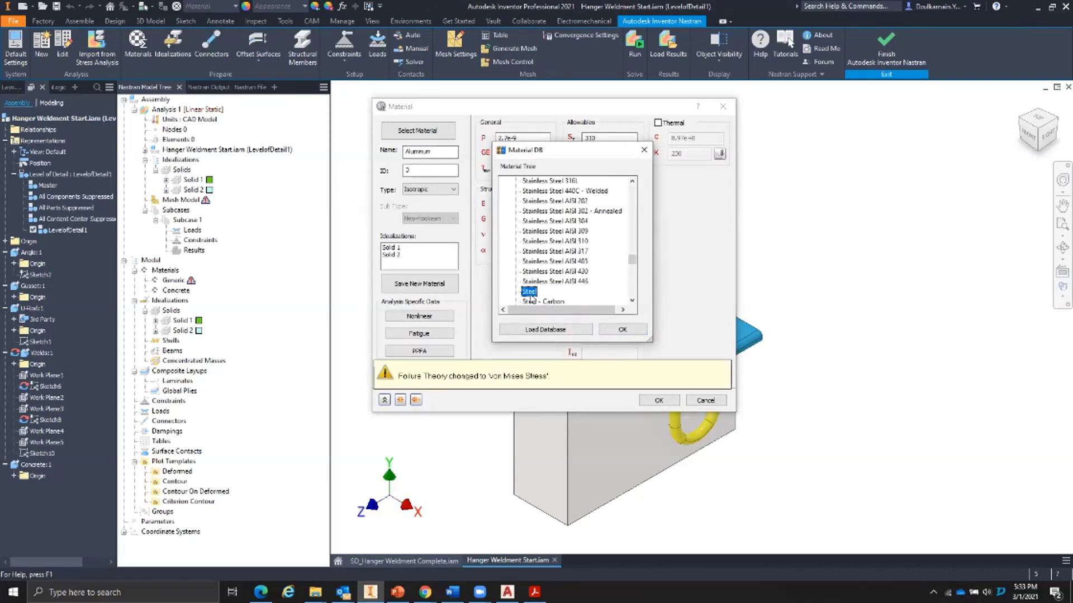
{"action": "left_click", "coordinate": [622, 330]}
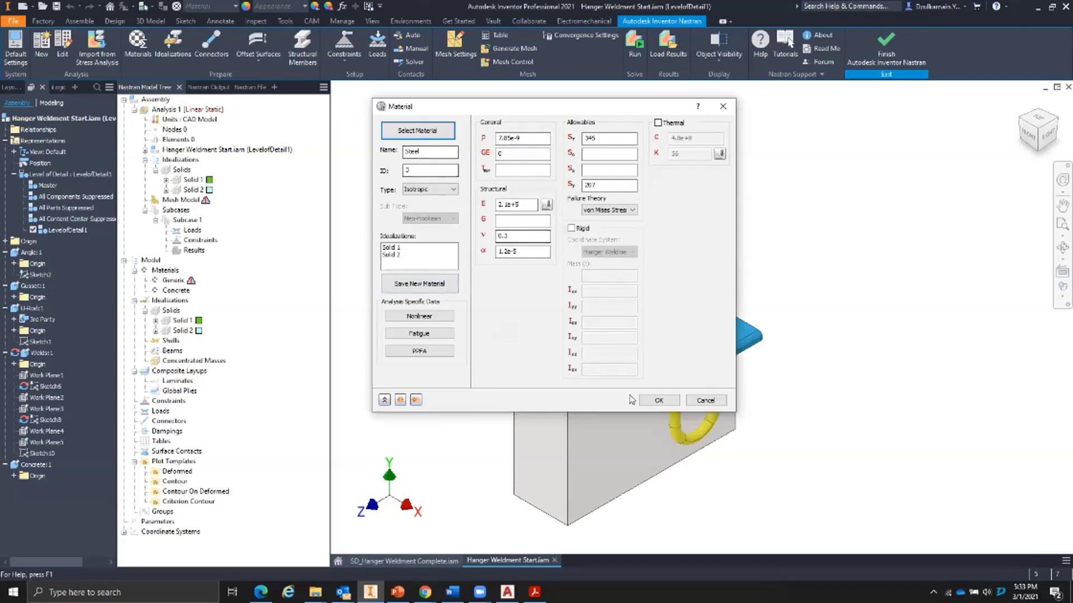
{"action": "left_click", "coordinate": [656, 401]}
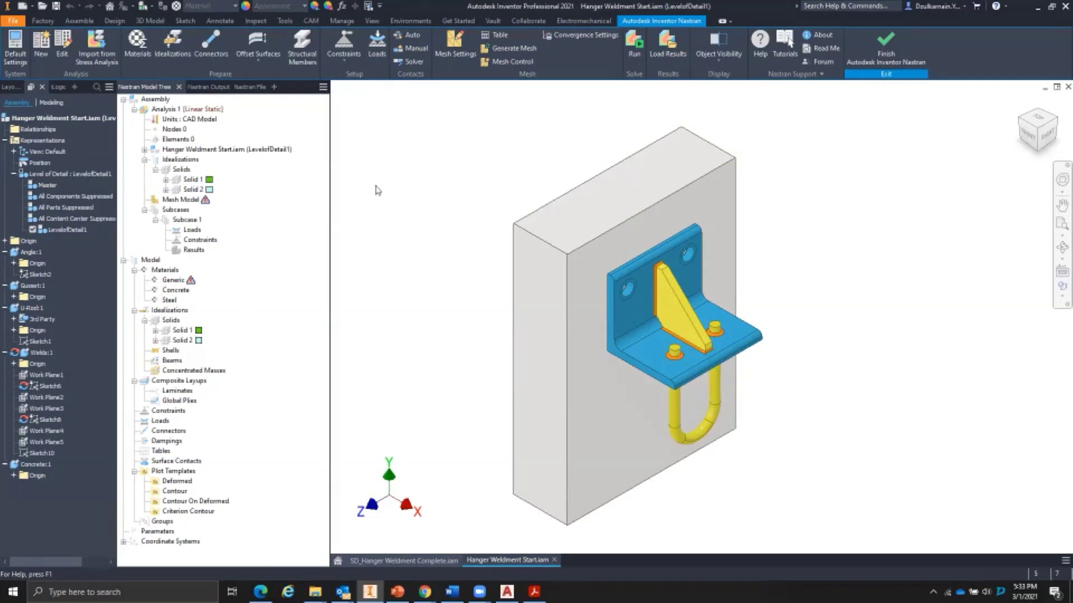
{"action": "left_click", "coordinate": [173, 45]}
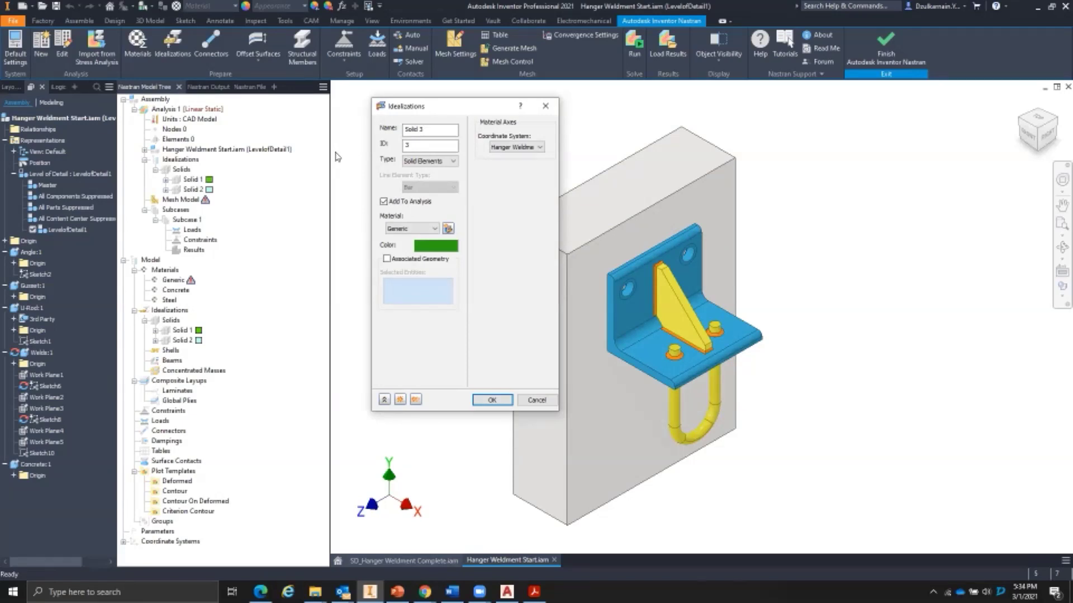
{"action": "left_click", "coordinate": [563, 42]}
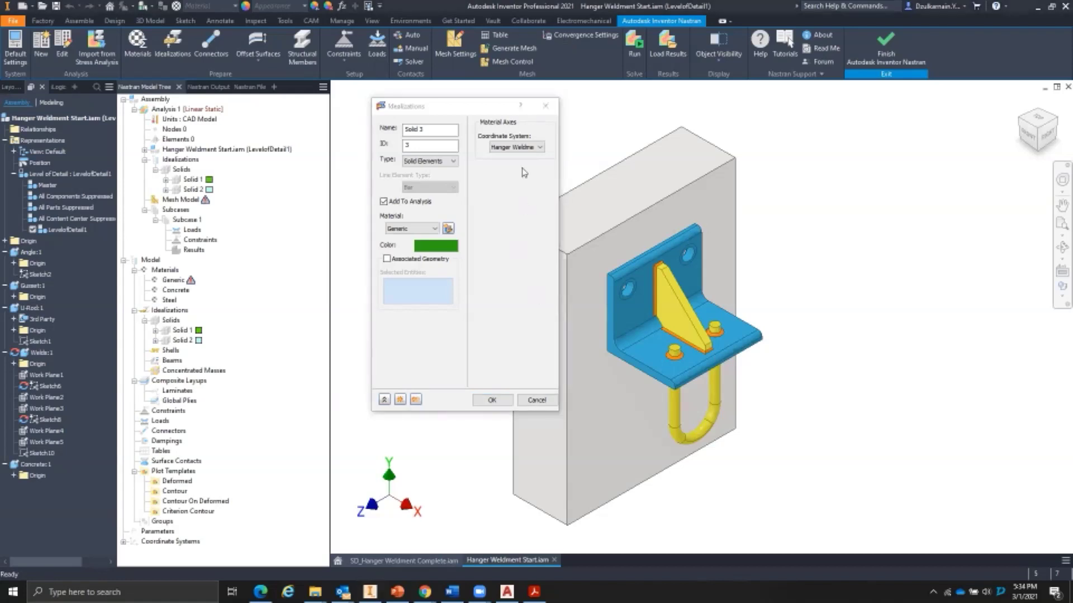
{"action": "left_click", "coordinate": [546, 107]}
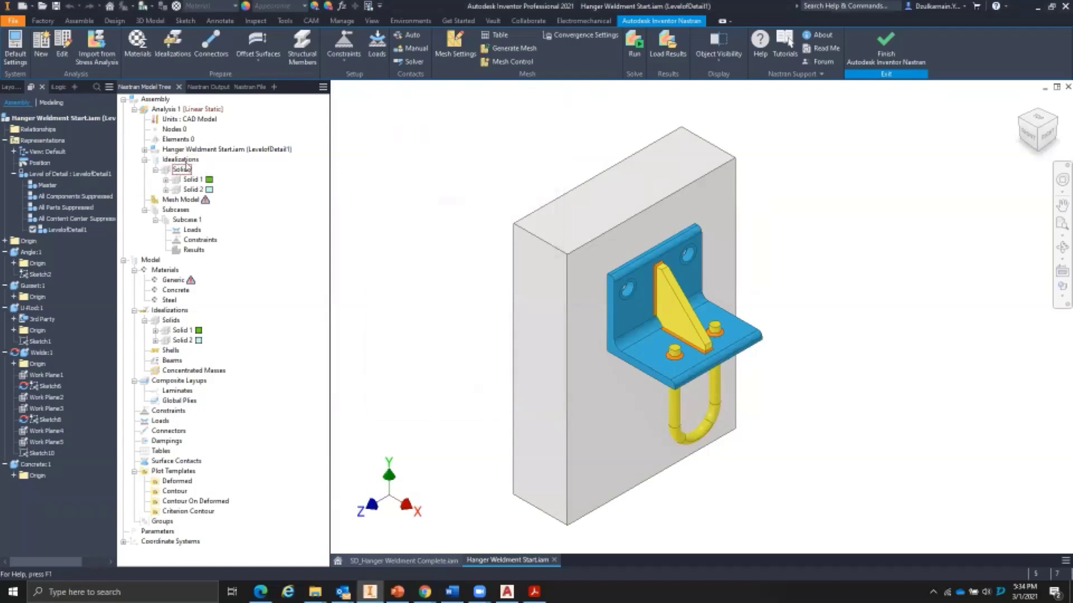
Edit the Solid 1 idealization to use the Steel material and give it an orange colour.
{"action": "right_click", "coordinate": [189, 181]}
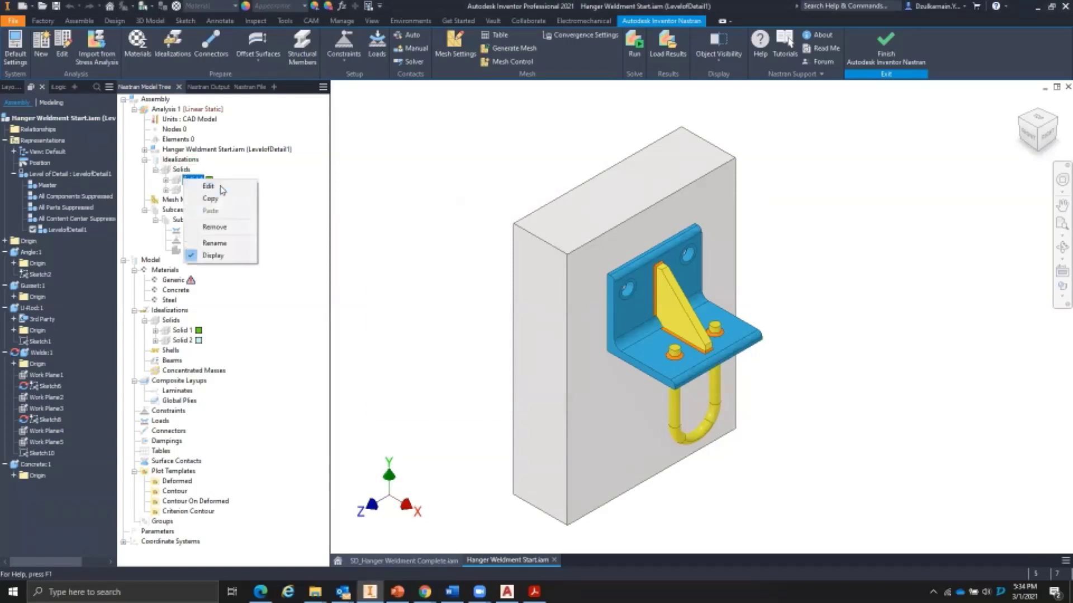
{"action": "left_click", "coordinate": [208, 186]}
{"action": "left_click_drag", "start_coordinate": [405, 110], "coordinate": [357, 106]}
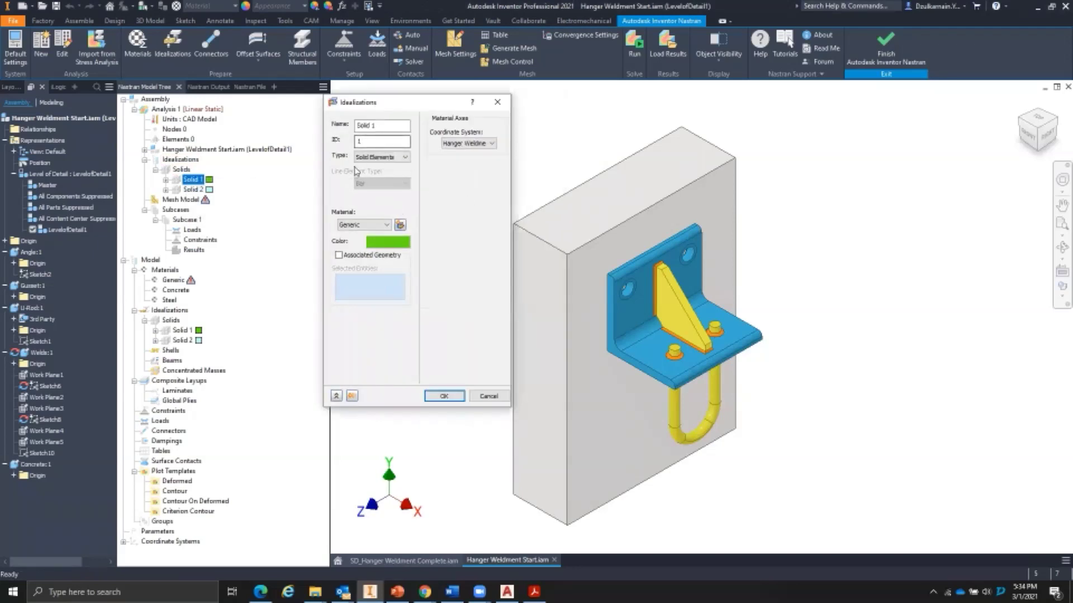
{"action": "left_click", "coordinate": [384, 225]}
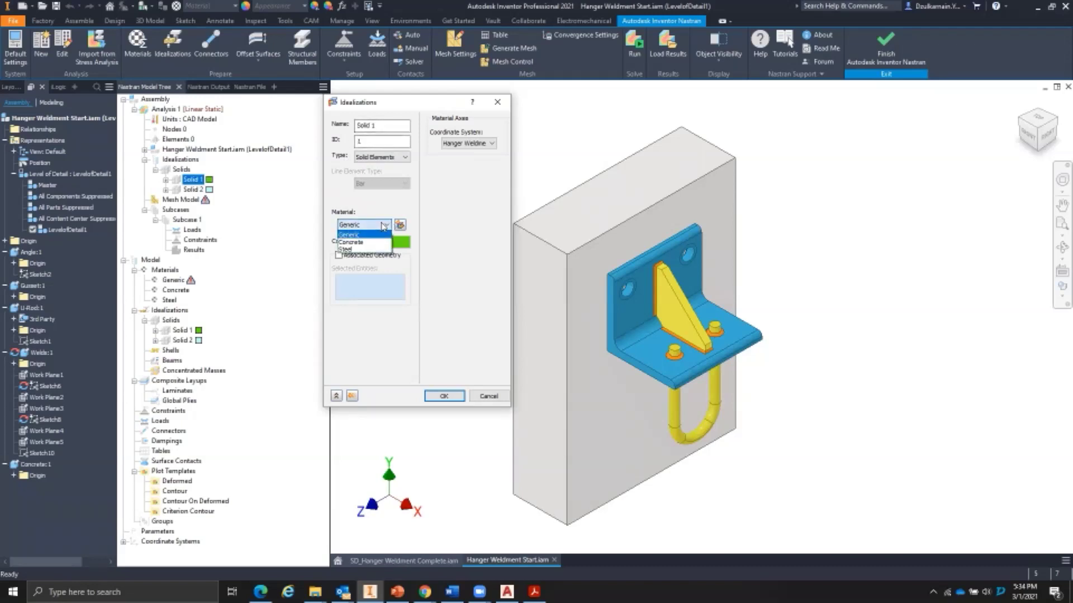
{"action": "left_click", "coordinate": [346, 249]}
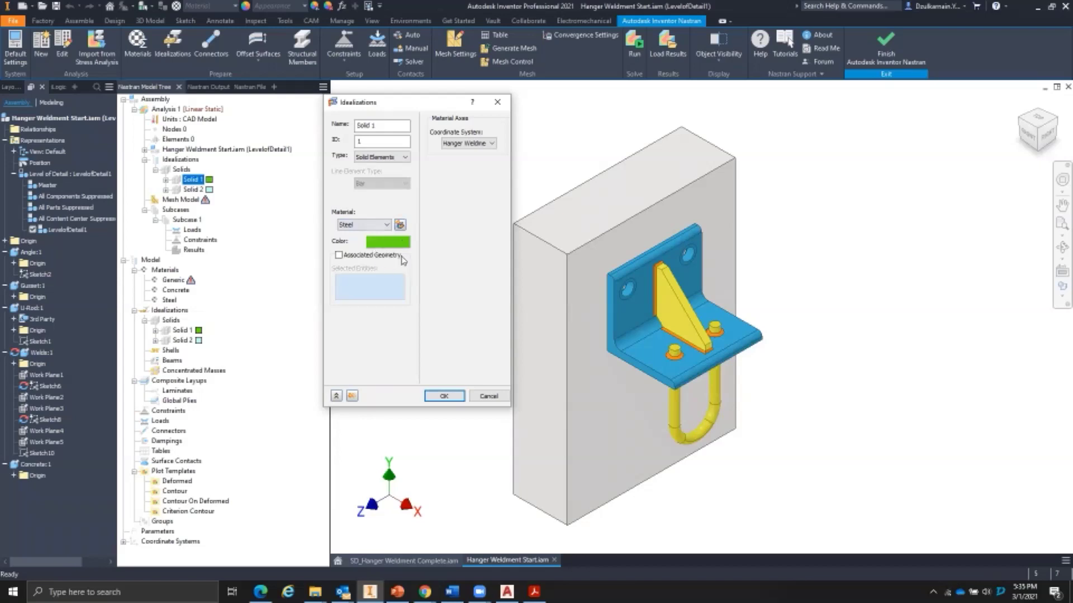
{"action": "left_click", "coordinate": [396, 246]}
{"action": "left_click", "coordinate": [380, 231]}
{"action": "left_click", "coordinate": [376, 332]}
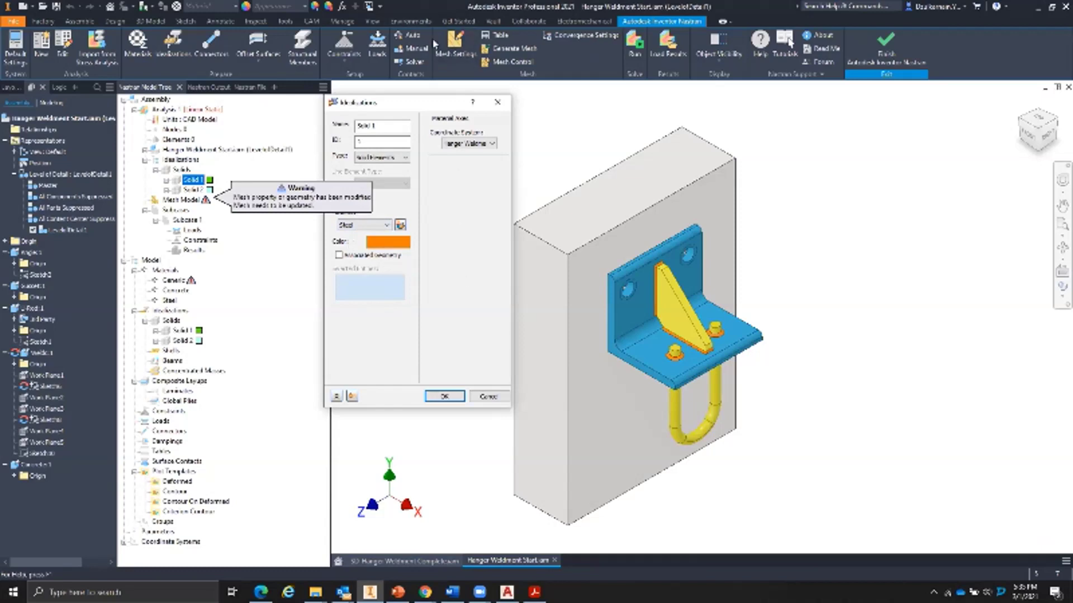
Associate the Solid 1 idealization with the angle, gusset, welds and U-rod, and accept the changes.
{"action": "left_click", "coordinate": [339, 255]}
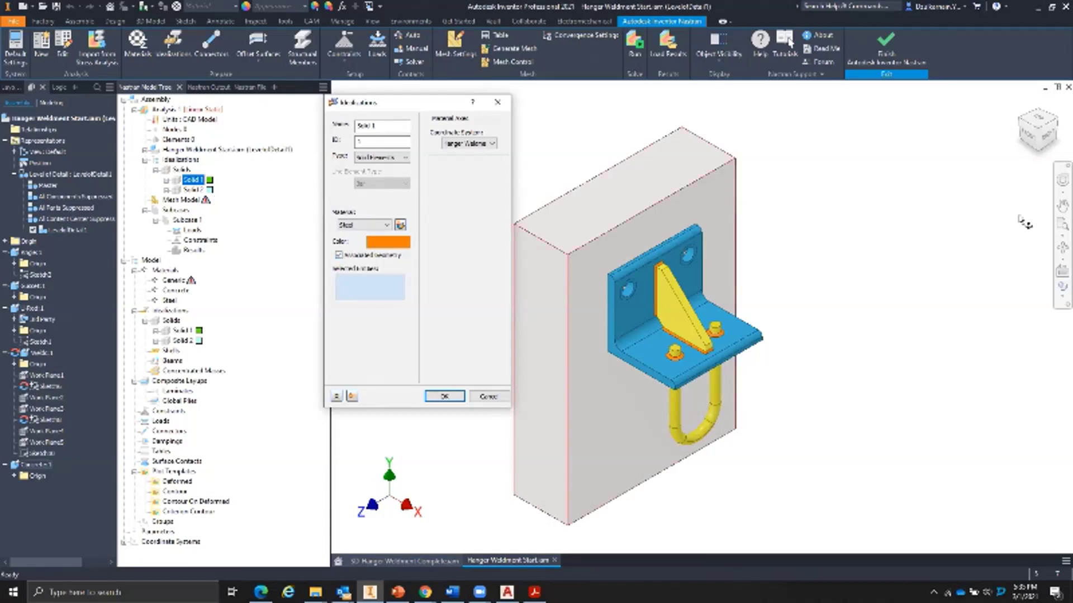
{"action": "middle_click_drag", "start_coordinate": [797, 283], "coordinate": [858, 267]}
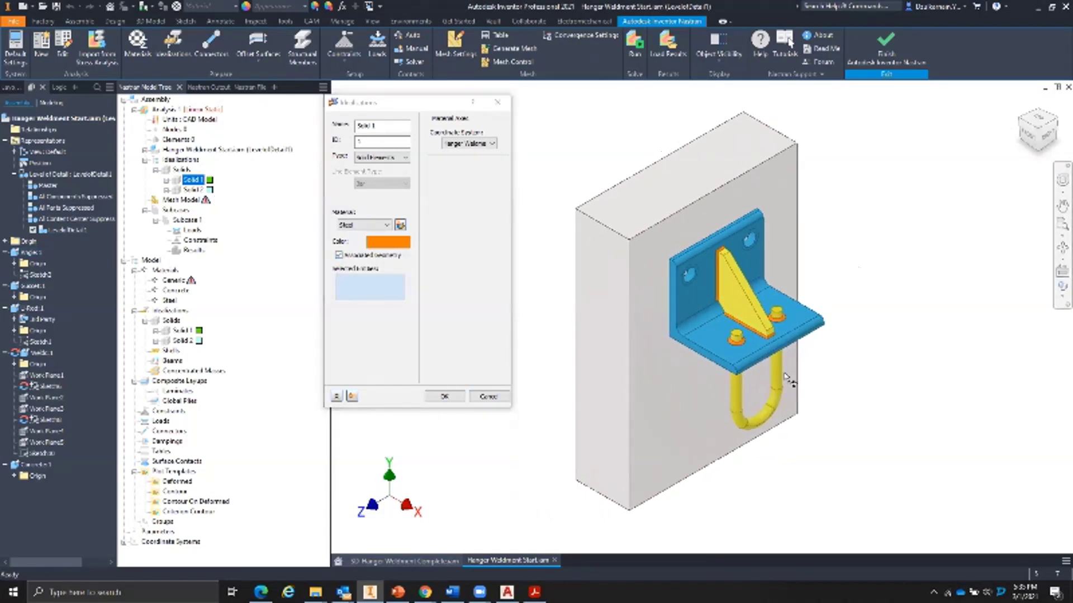
{"action": "left_click", "coordinate": [720, 338]}
{"action": "left_click", "coordinate": [745, 302]}
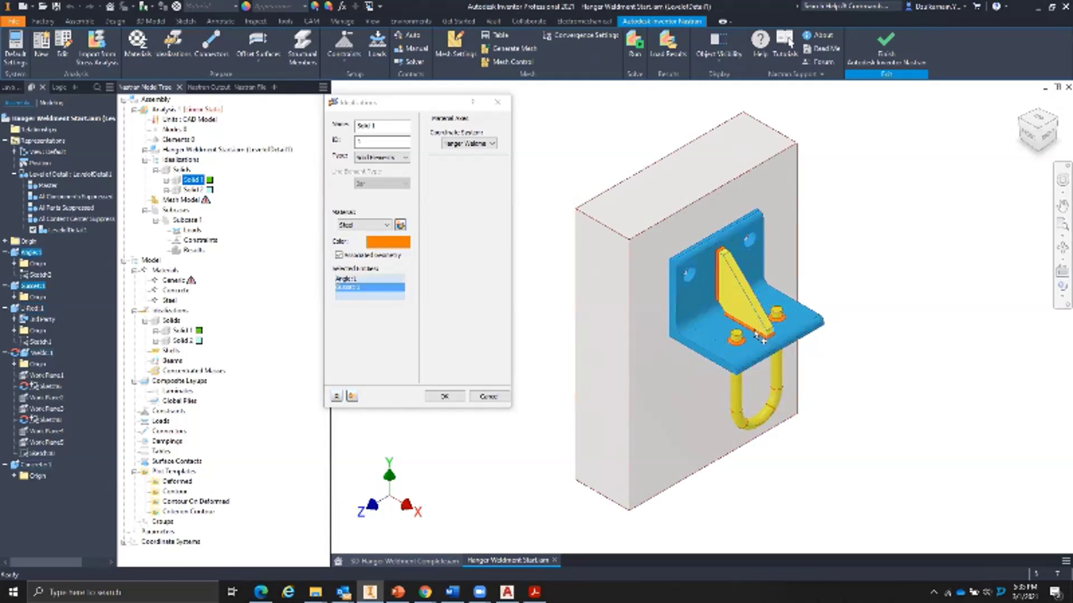
{"action": "left_click", "coordinate": [757, 331]}
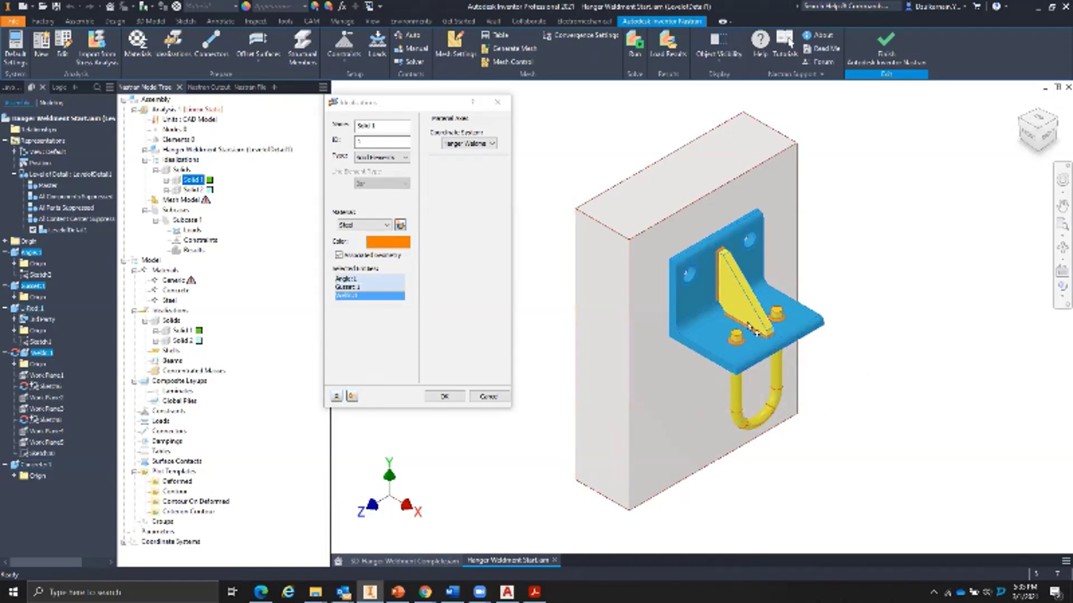
{"action": "left_click", "coordinate": [757, 428]}
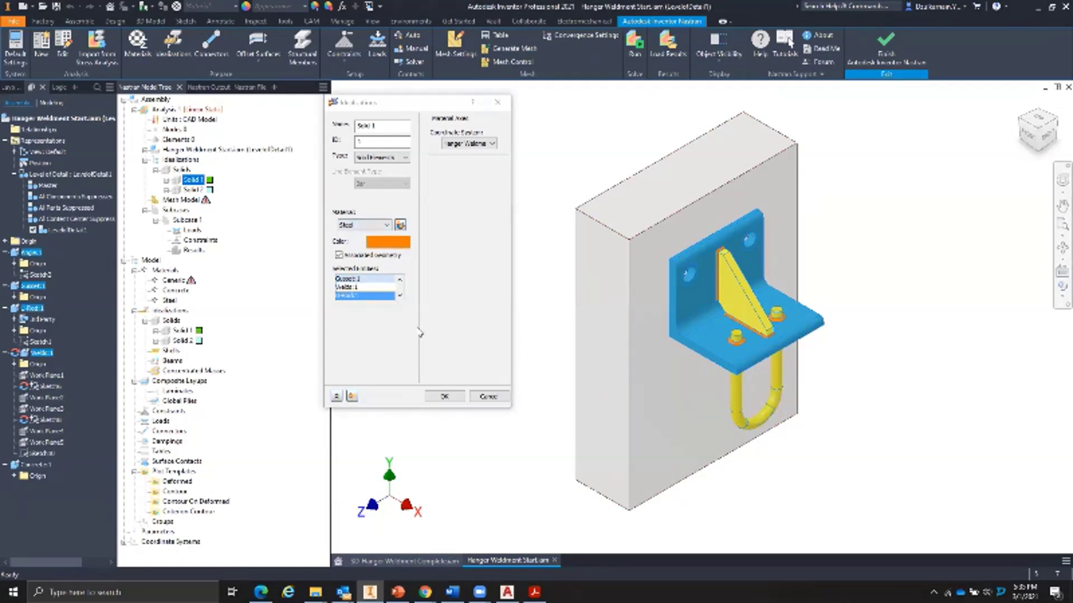
{"action": "left_click", "coordinate": [443, 396]}
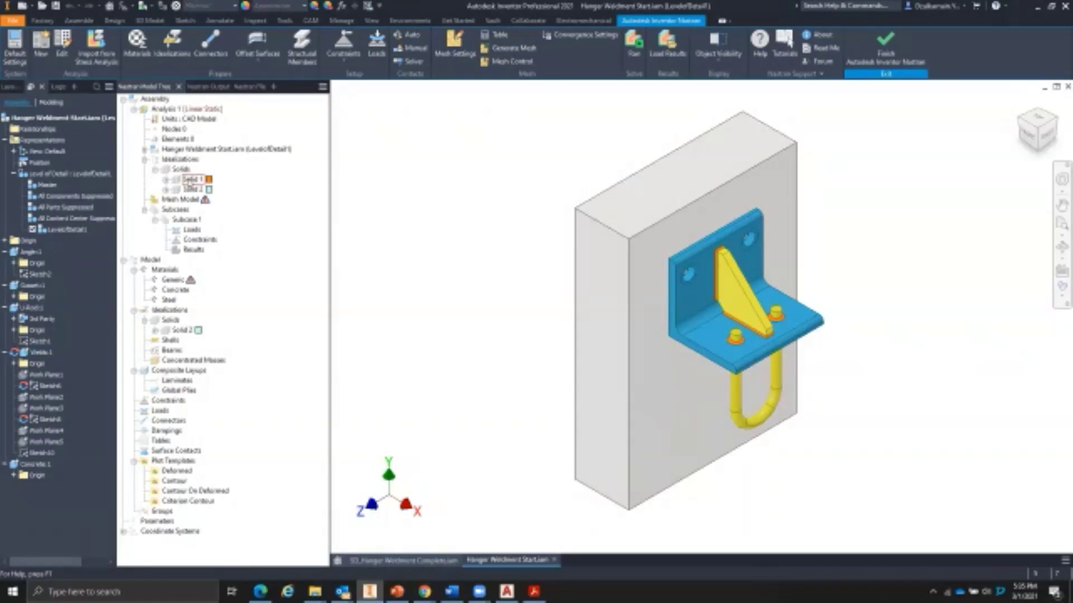
Reopen the Solid 1 idealization for review and select the concrete block in the model.
{"action": "right_click", "coordinate": [189, 182]}
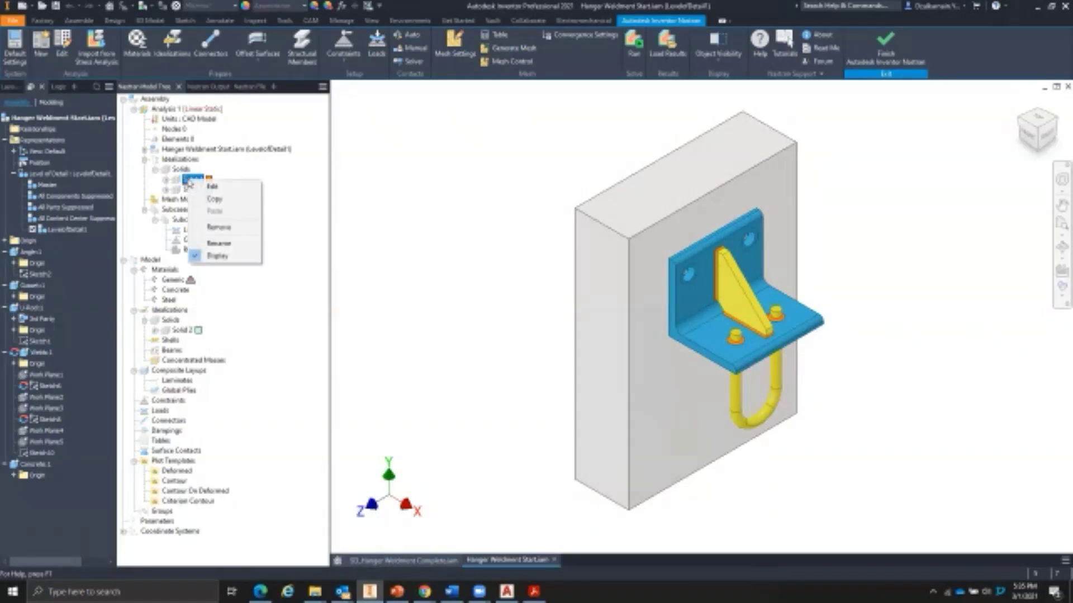
{"action": "left_click", "coordinate": [215, 186]}
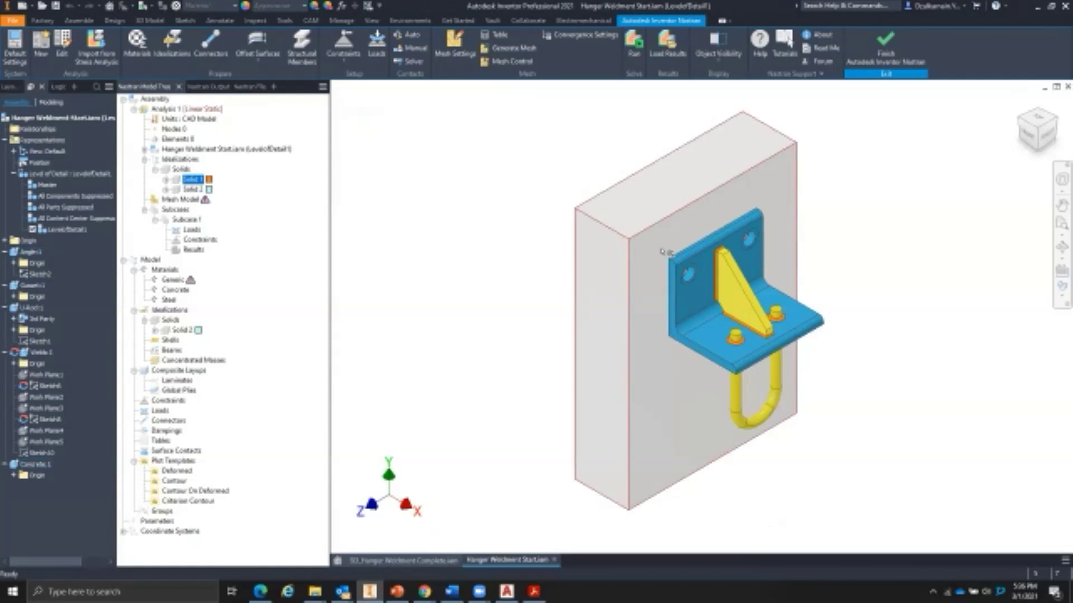
{"action": "middle_click_drag", "start_coordinate": [662, 251], "coordinate": [630, 240]}
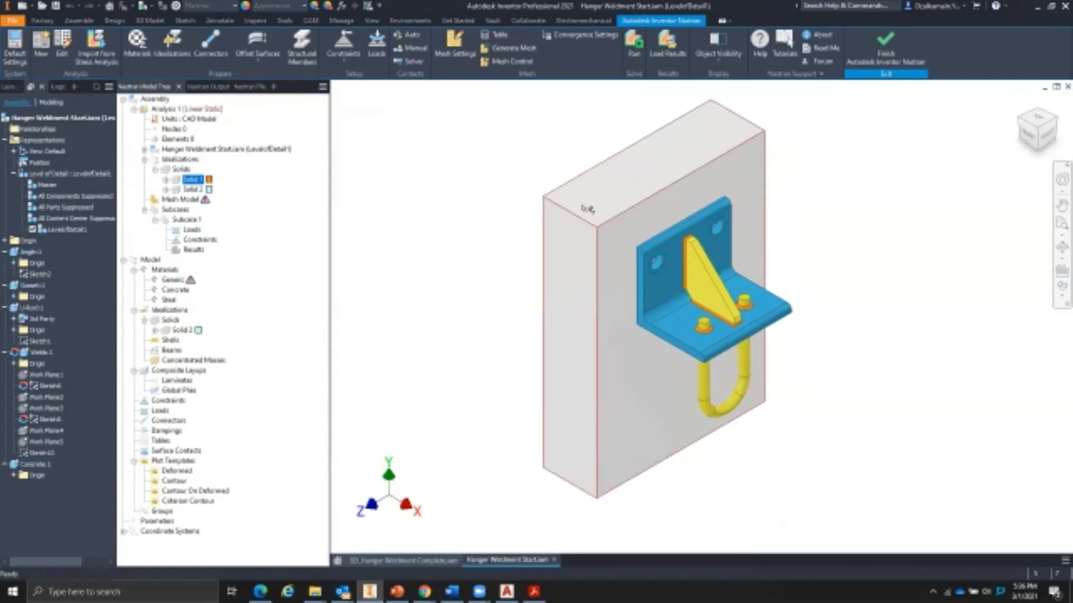
{"action": "left_click", "coordinate": [707, 182]}
{"action": "left_click", "coordinate": [498, 183]}
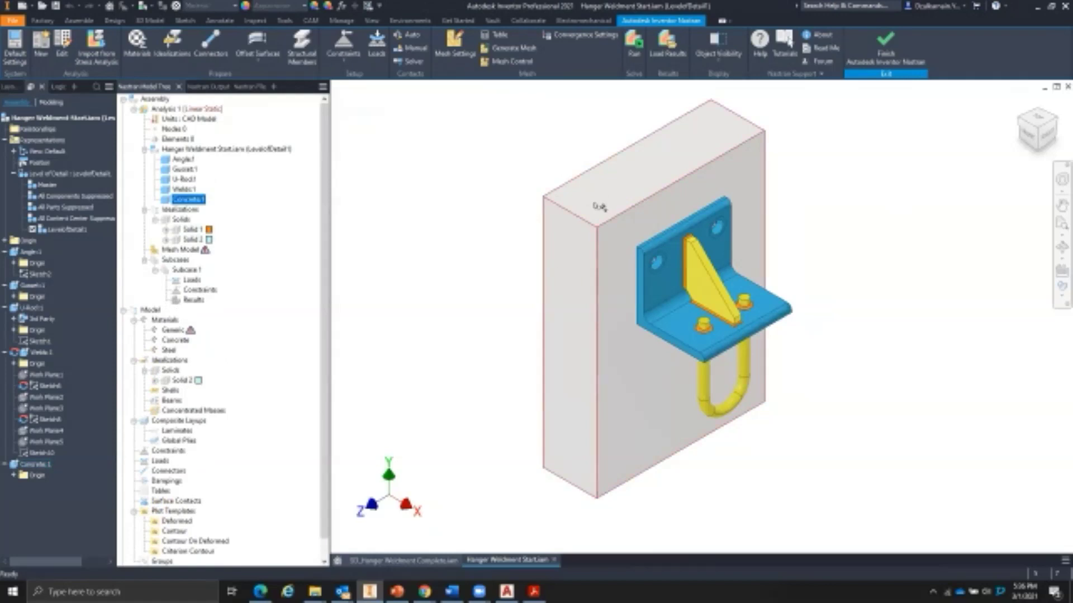
{"action": "left_click", "coordinate": [583, 215]}
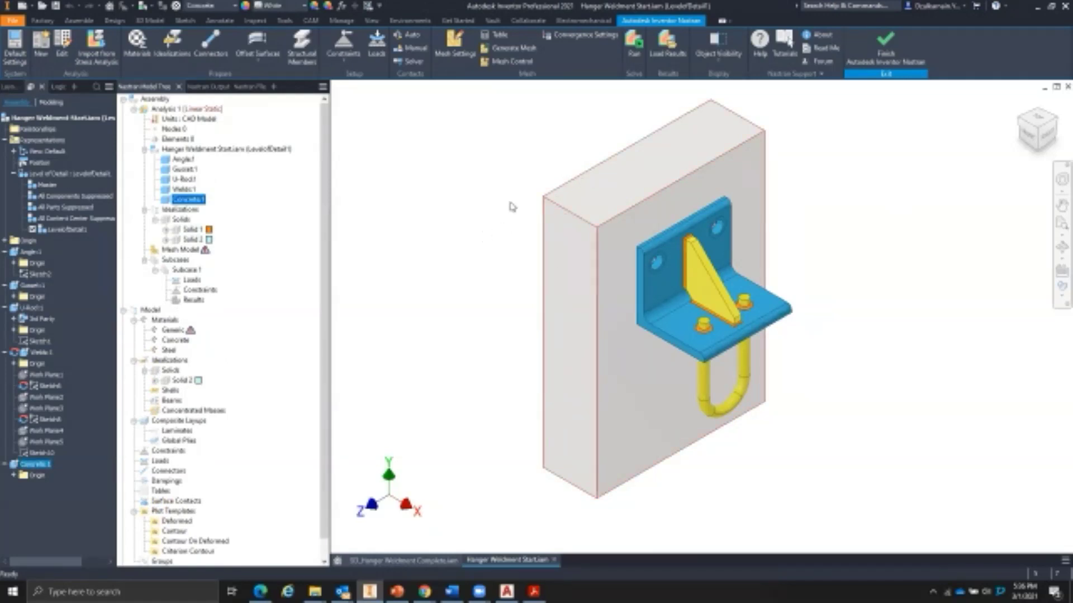
Check the visibility and analysis exclusion options of the concrete component without changing them.
{"action": "scroll", "coordinate": [291, 369], "scroll_direction": "down", "scroll_amount": 1}
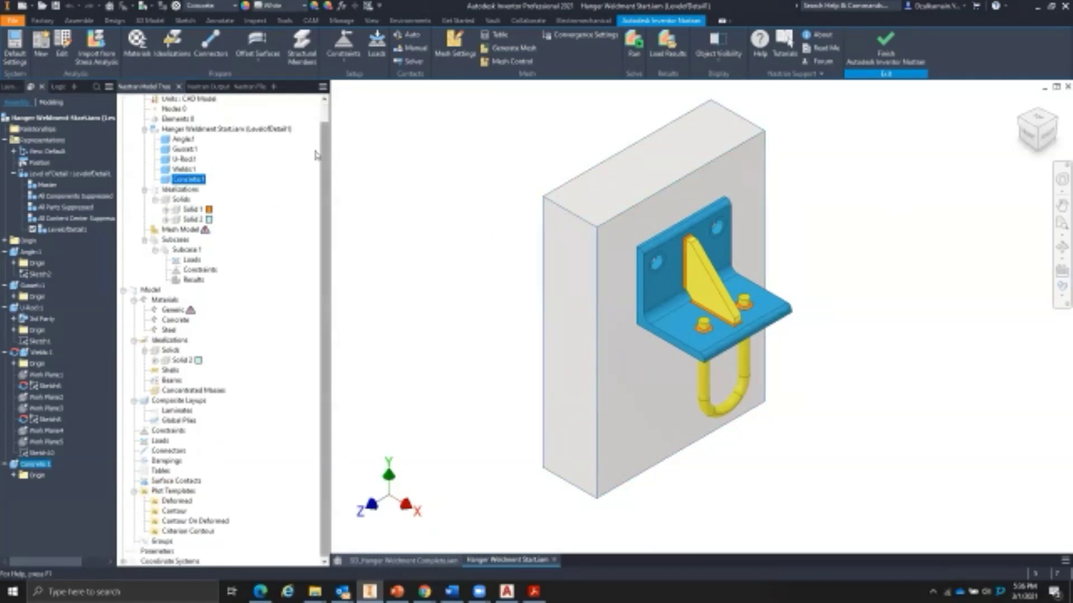
{"action": "right_click", "coordinate": [174, 180]}
{"action": "left_click", "coordinate": [355, 241]}
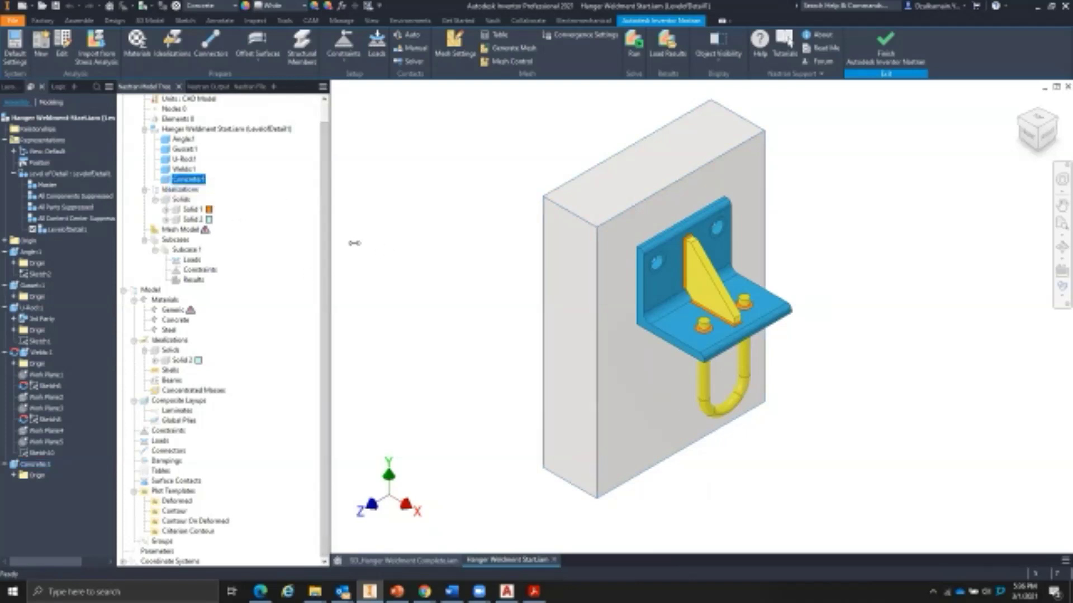
{"action": "right_click", "coordinate": [173, 180]}
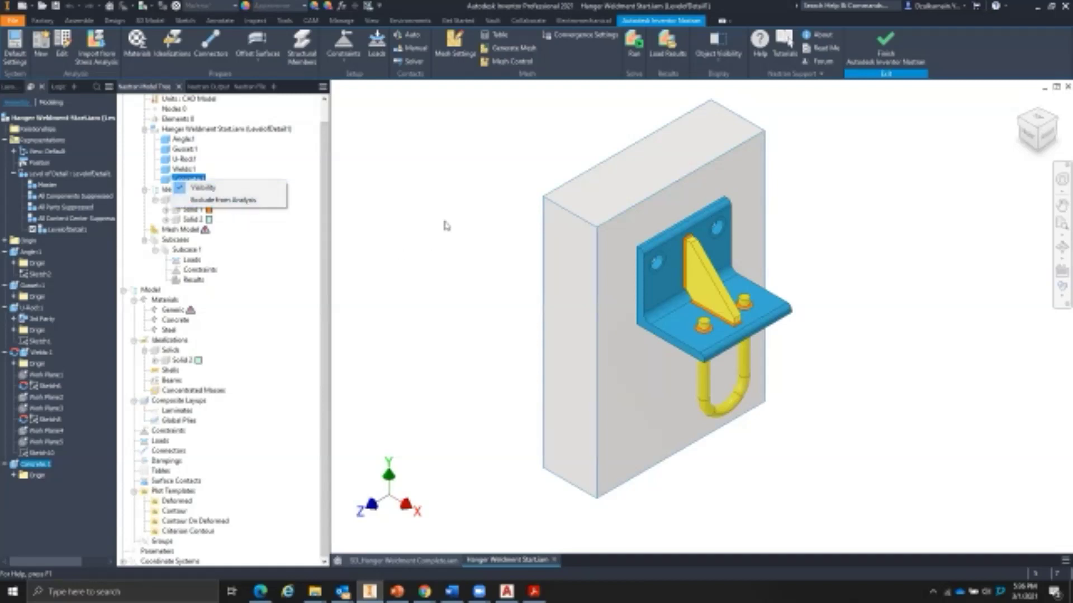
{"action": "left_click", "coordinate": [449, 276]}
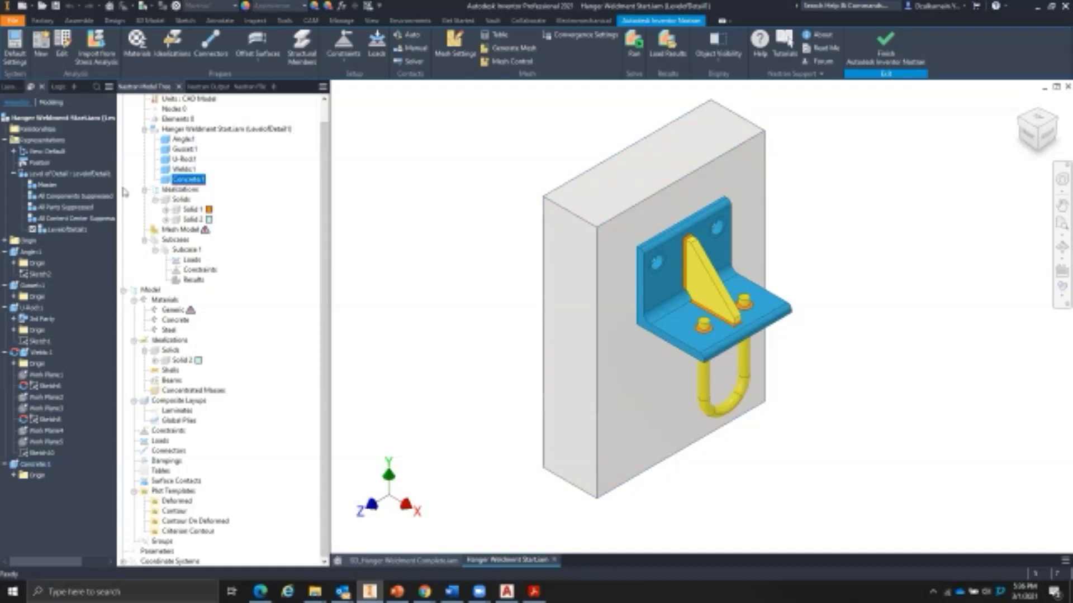
Edit the Solid 2 idealization, keeping Concrete as the material for the associated concrete block, and accept it.
{"action": "right_click", "coordinate": [192, 220]}
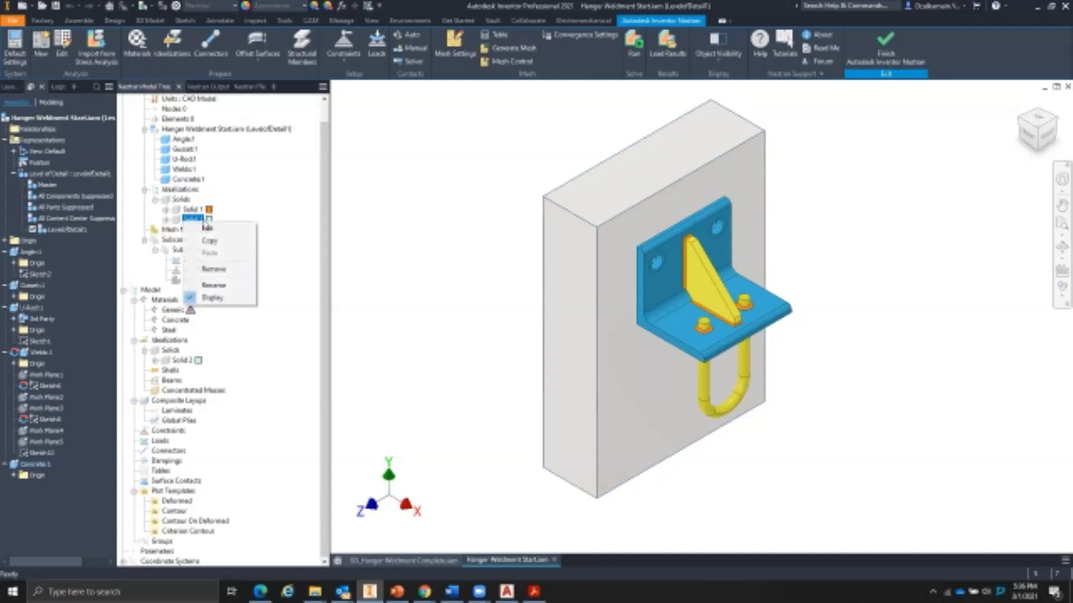
{"action": "left_click", "coordinate": [208, 227]}
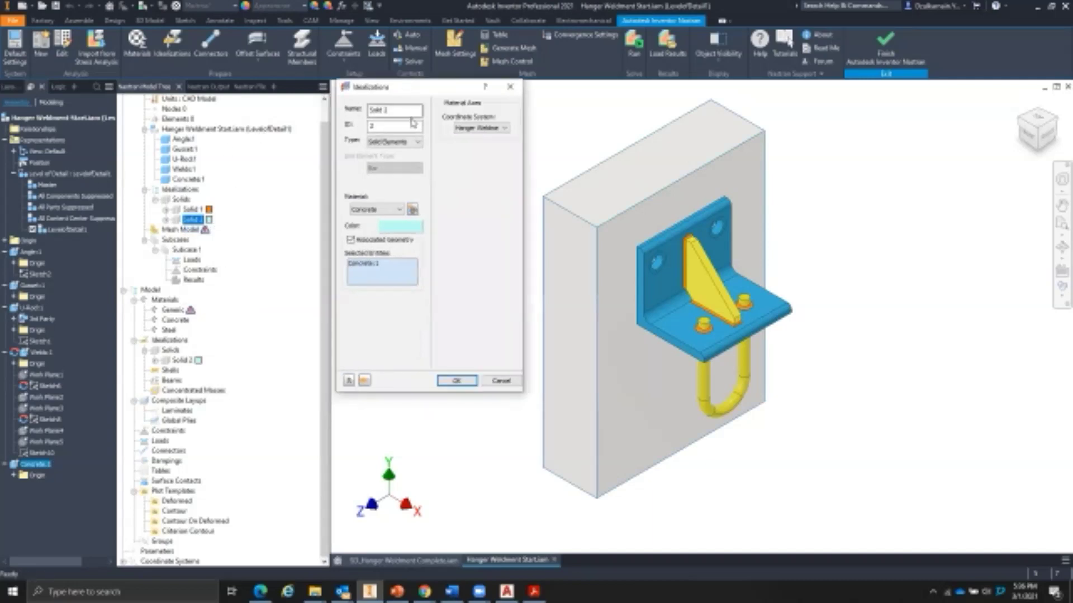
{"action": "left_click", "coordinate": [383, 211]}
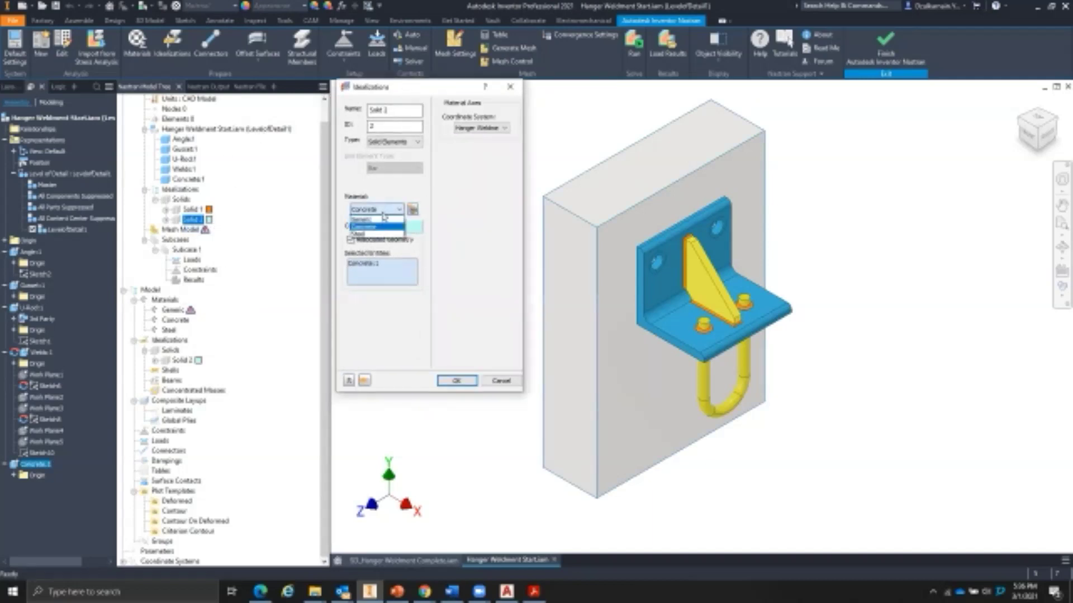
{"action": "left_click", "coordinate": [373, 228]}
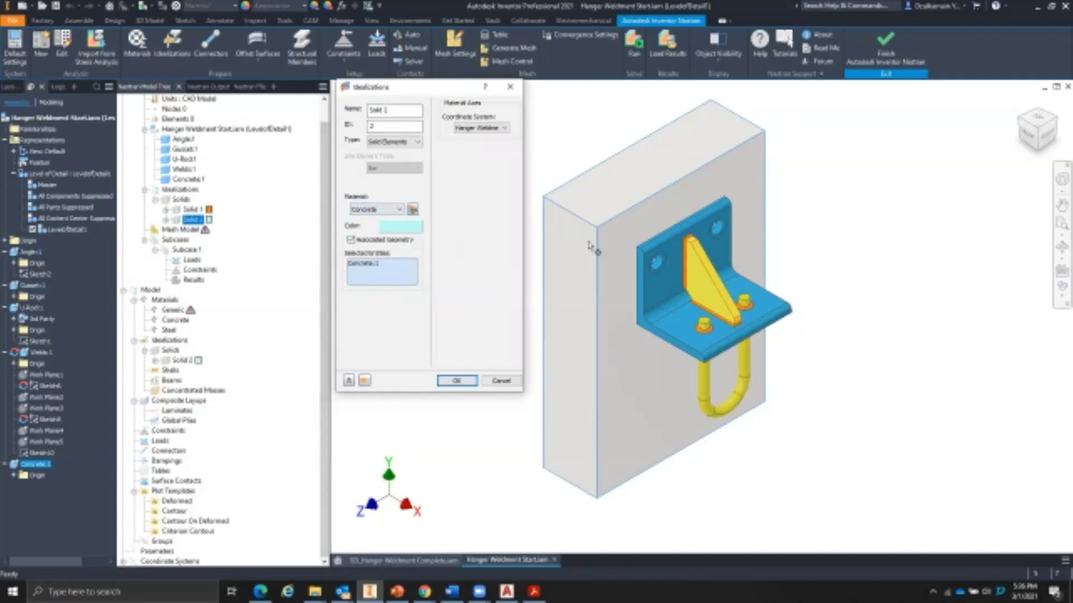
{"action": "left_click", "coordinate": [456, 381]}
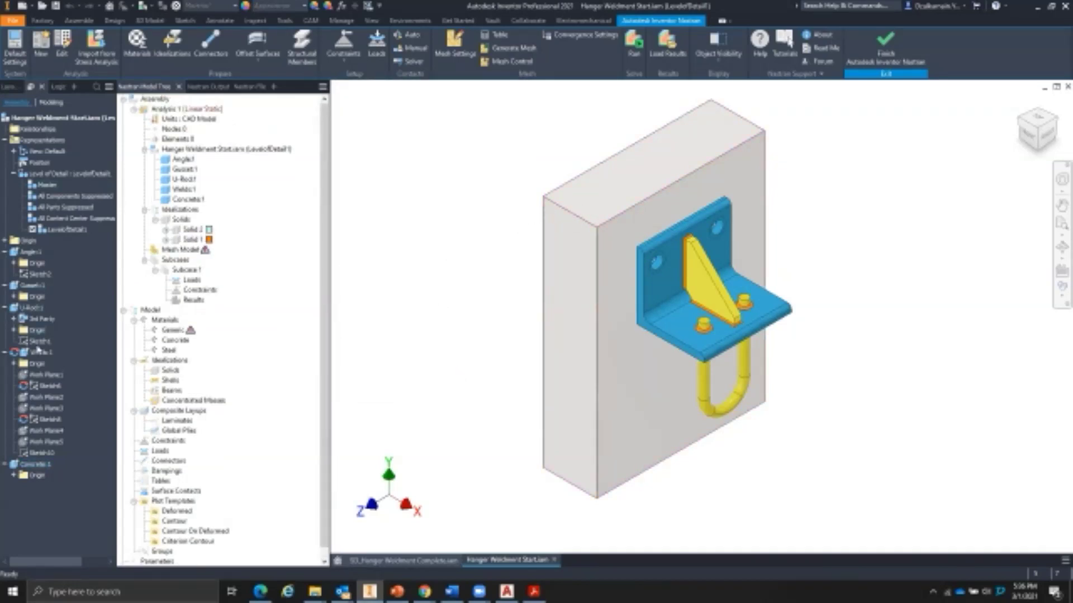
Check the material and physical properties in the concrete part's iProperties.
{"action": "right_click", "coordinate": [16, 464]}
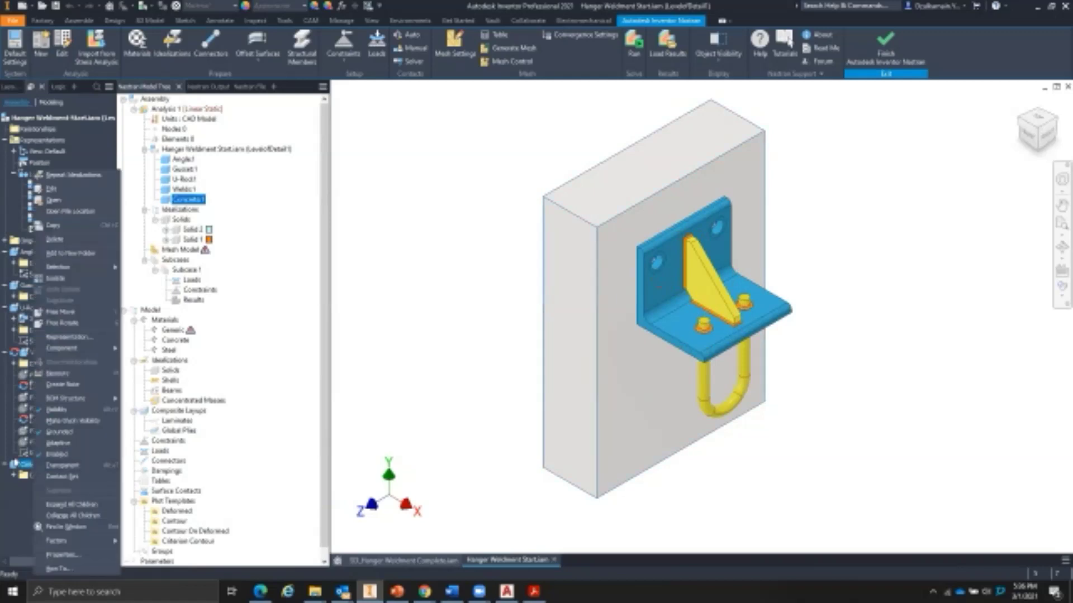
{"action": "left_click", "coordinate": [59, 556]}
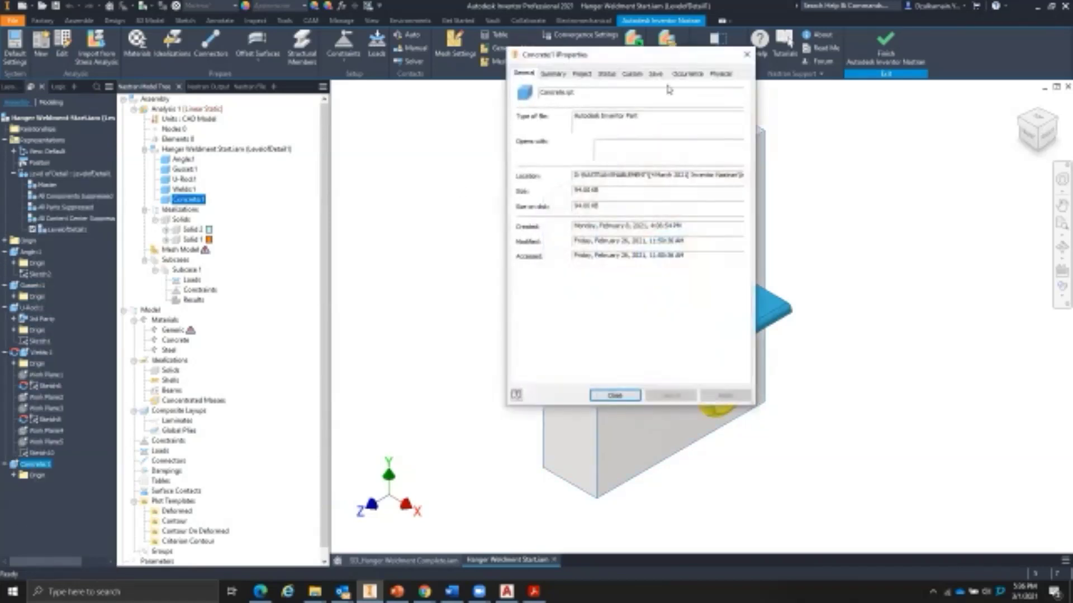
{"action": "left_click", "coordinate": [722, 73]}
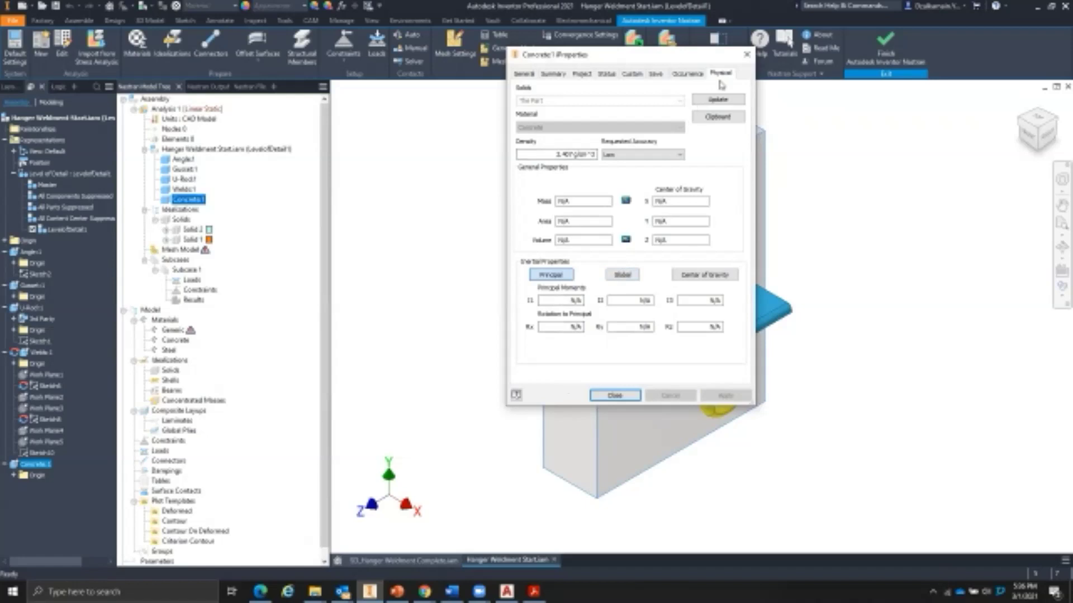
{"action": "left_click", "coordinate": [747, 55]}
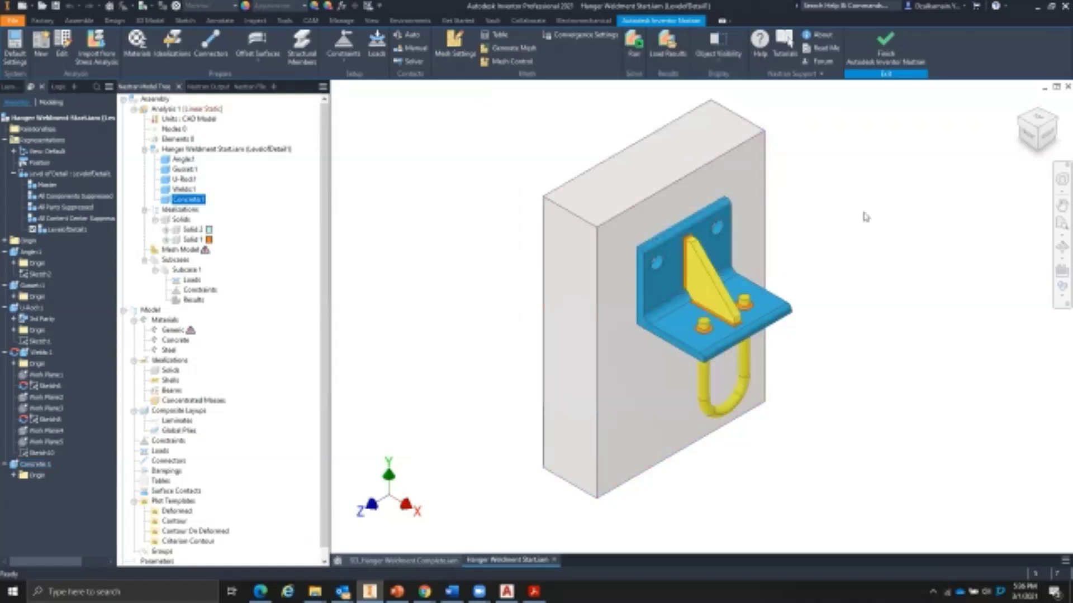
Check the material in the angle part's iProperties and update its physical properties.
{"action": "left_click", "coordinate": [666, 322]}
{"action": "right_click", "coordinate": [17, 253]}
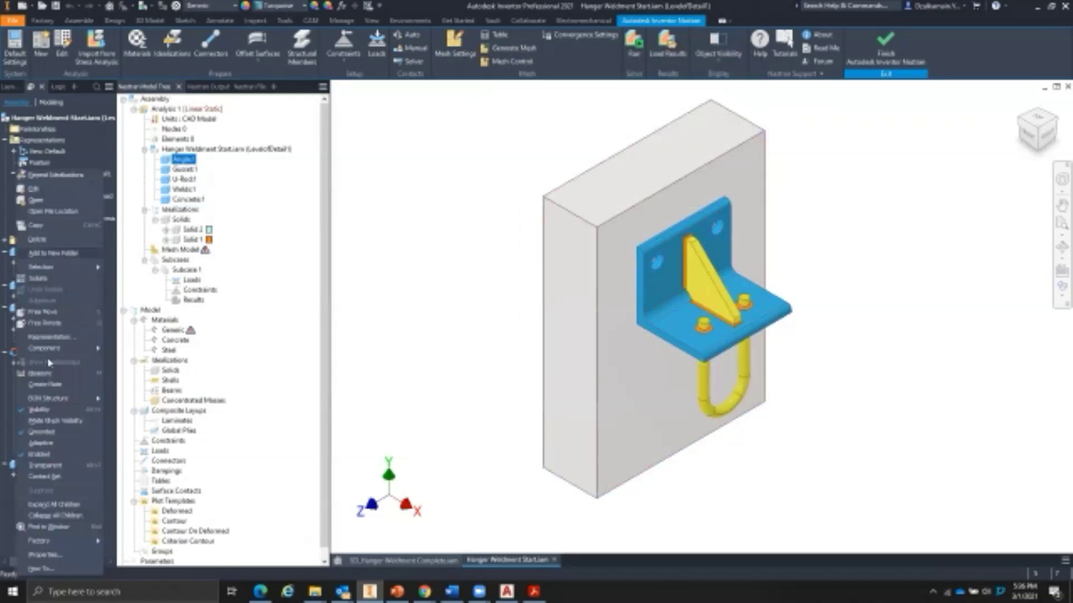
{"action": "left_click", "coordinate": [67, 557]}
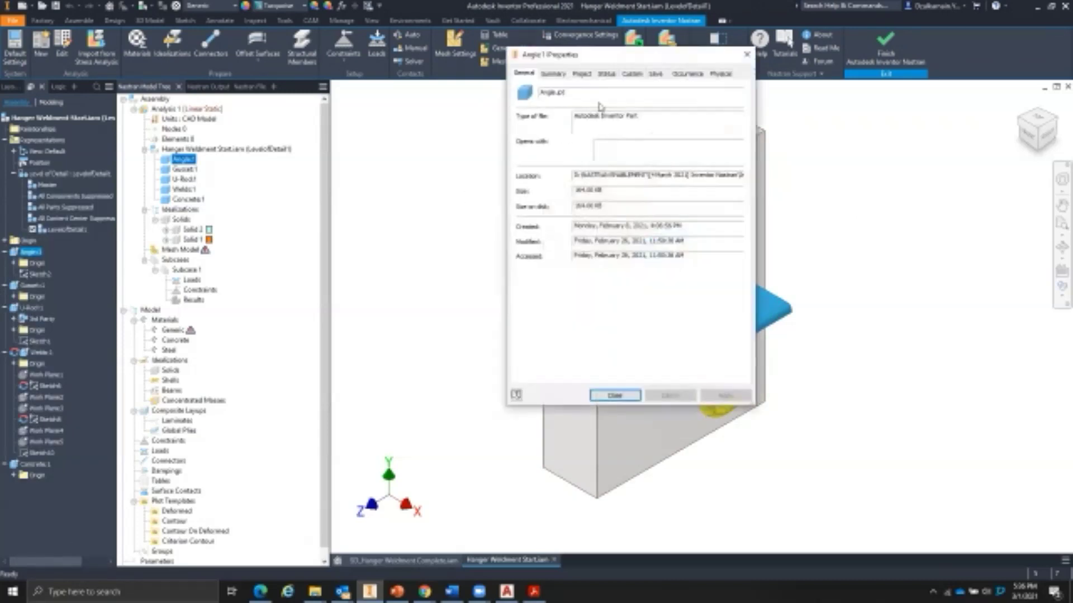
{"action": "left_click", "coordinate": [721, 74]}
{"action": "left_click", "coordinate": [722, 99]}
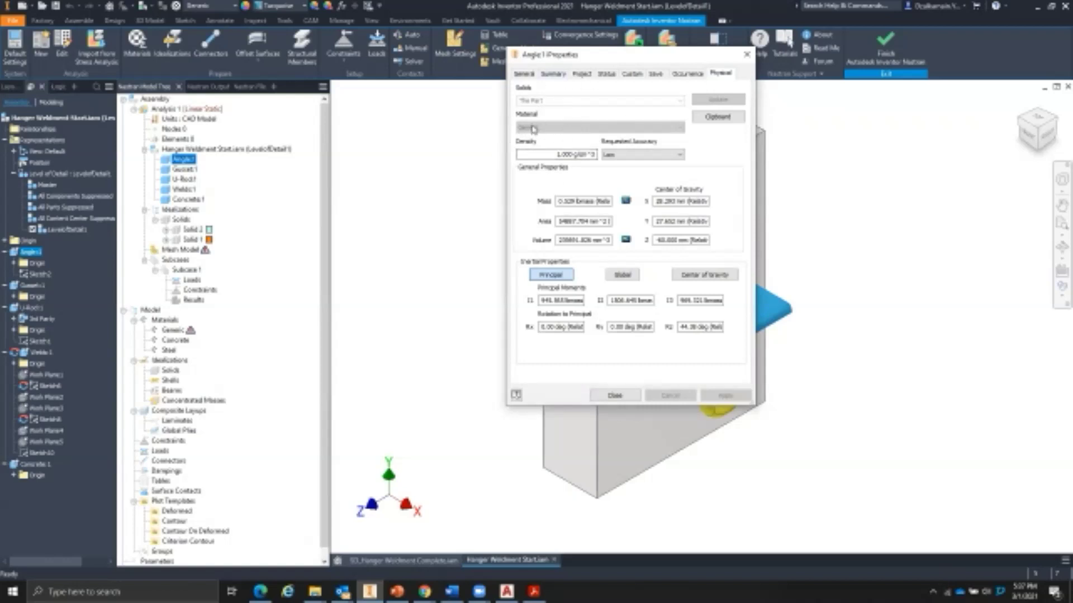
{"action": "left_click", "coordinate": [747, 54]}
{"action": "left_click", "coordinate": [1062, 205]}
{"action": "left_click_drag", "start_coordinate": [837, 257], "coordinate": [810, 278]}
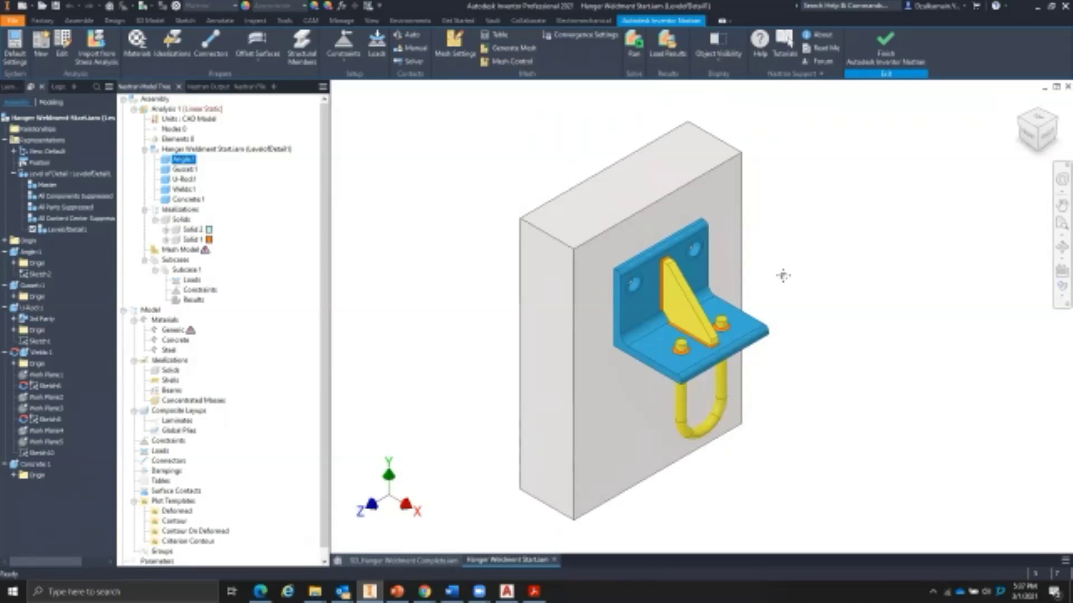
{"action": "left_click_drag", "start_coordinate": [783, 275], "coordinate": [787, 271]}
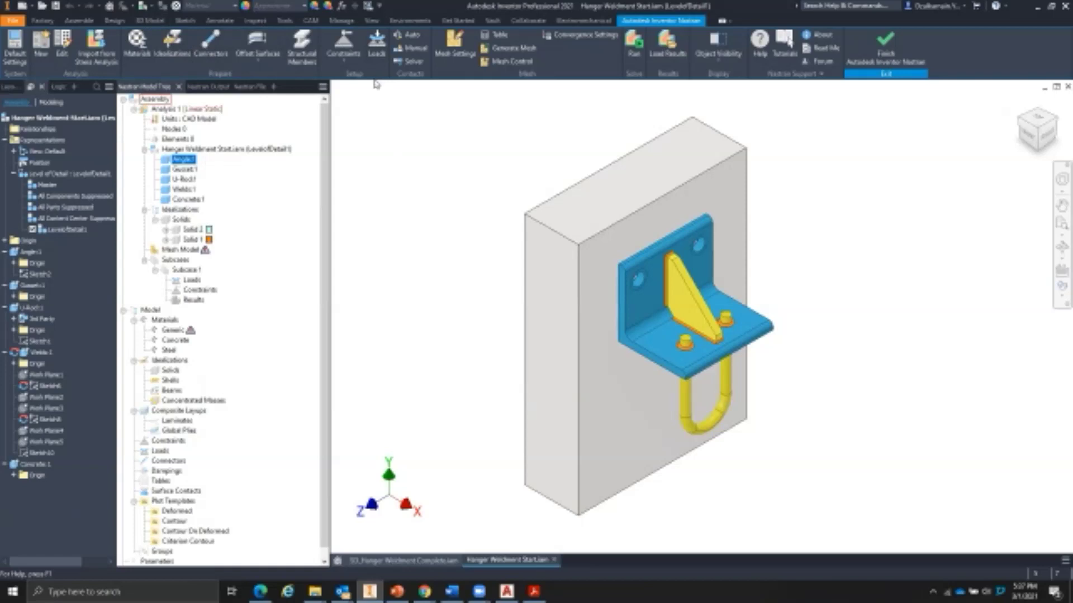
{"action": "scroll", "coordinate": [766, 287], "scroll_direction": "up", "scroll_amount": 3}
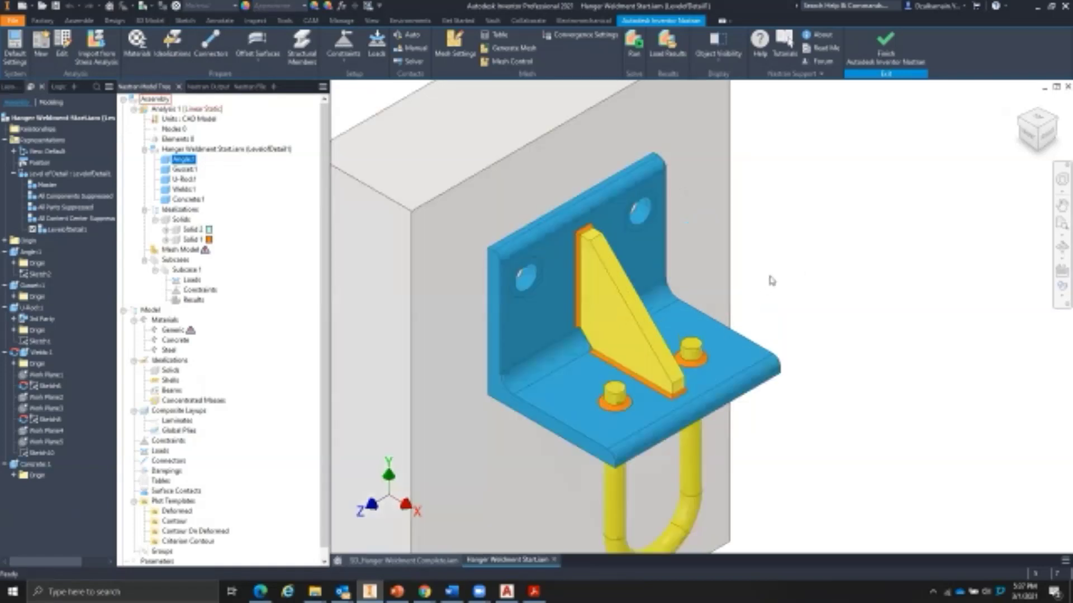
{"action": "middle_click_drag", "start_coordinate": [778, 269], "coordinate": [814, 250]}
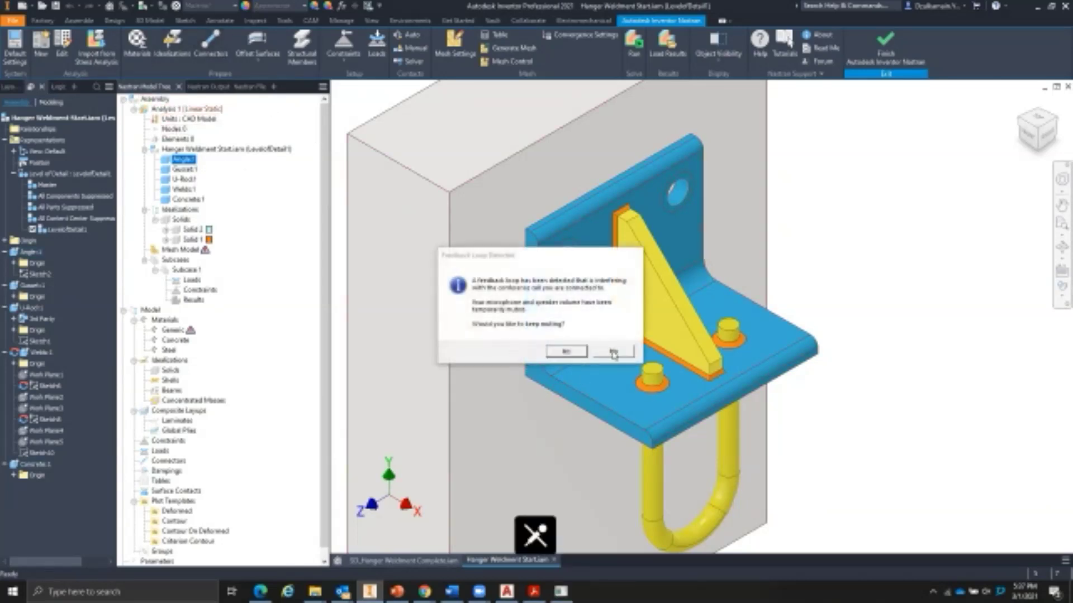
{"action": "left_click", "coordinate": [613, 352]}
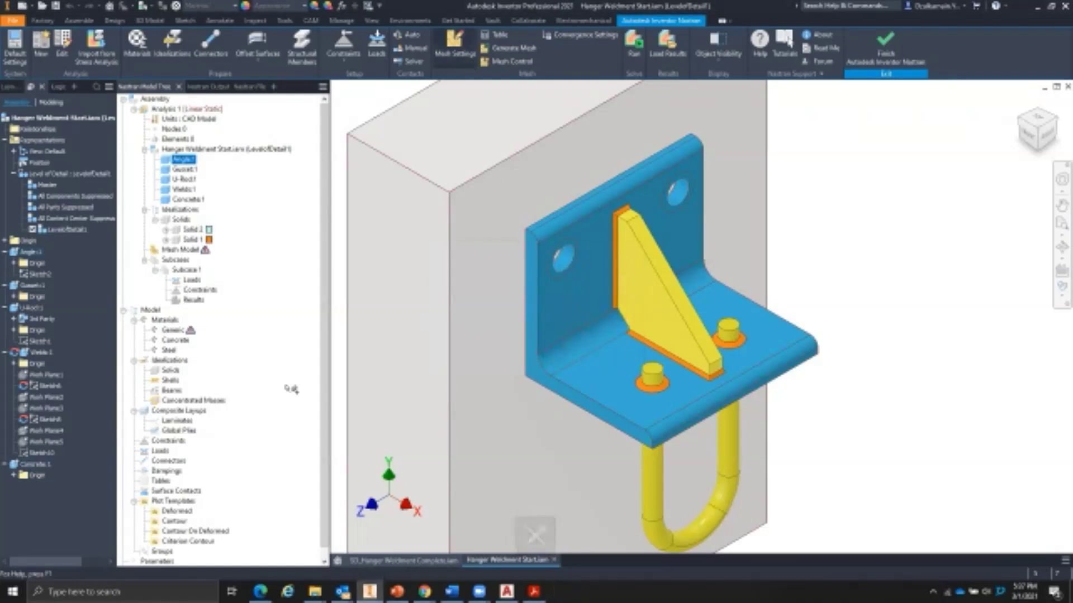
Start a bolt connector as a cap screw with 16 mm bolt diameter, 2 mm head washer height and 30 mm useful length.
{"action": "left_click", "coordinate": [209, 48]}
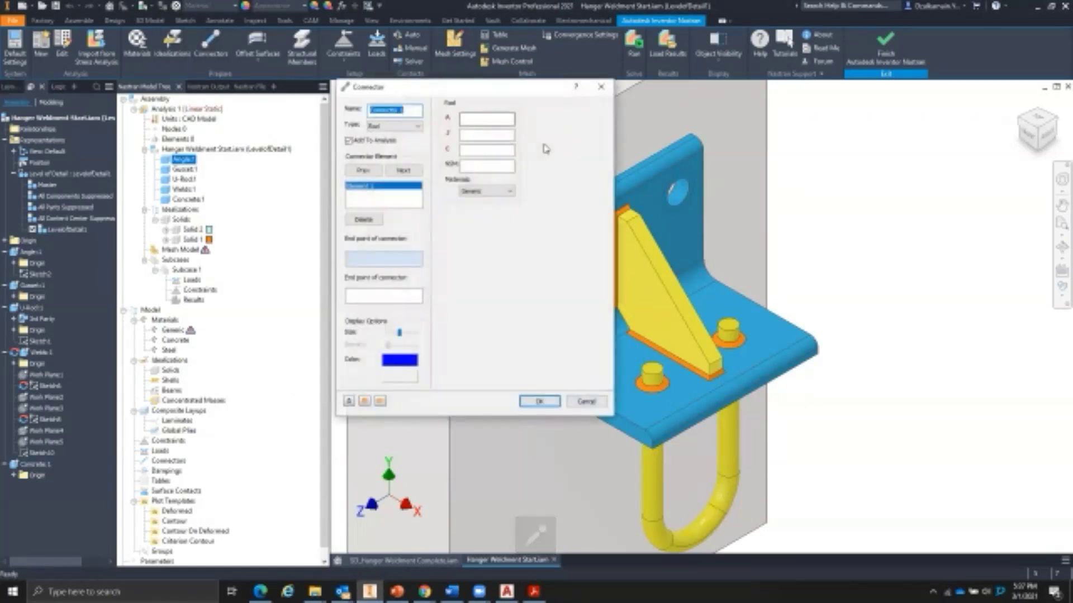
{"action": "left_click", "coordinate": [283, 124]}
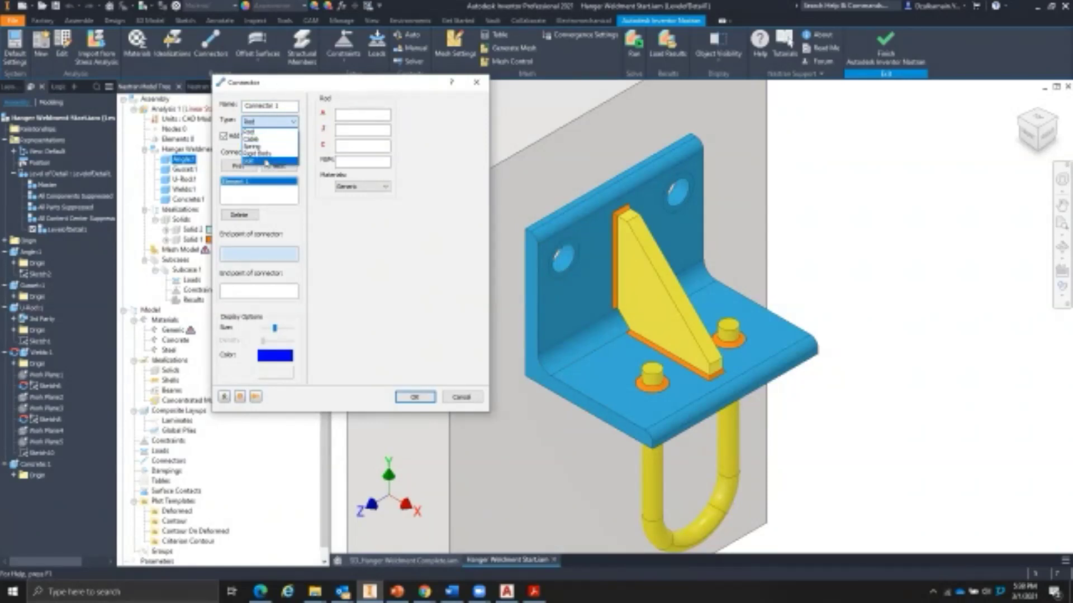
{"action": "left_click", "coordinate": [249, 161]}
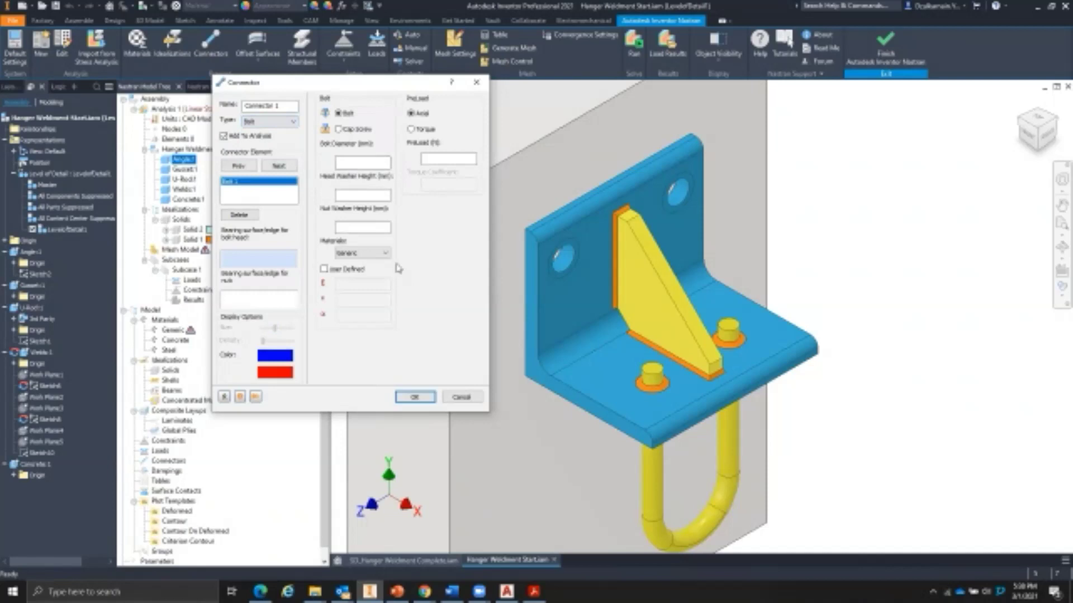
{"action": "left_click", "coordinate": [354, 131]}
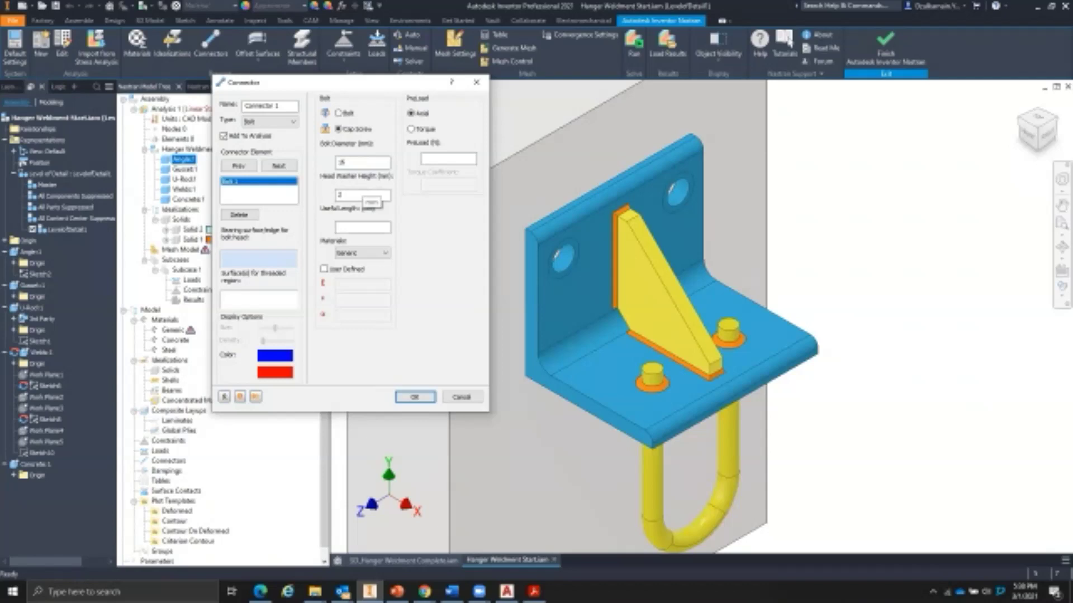
{"action": "left_click", "coordinate": [358, 227]}
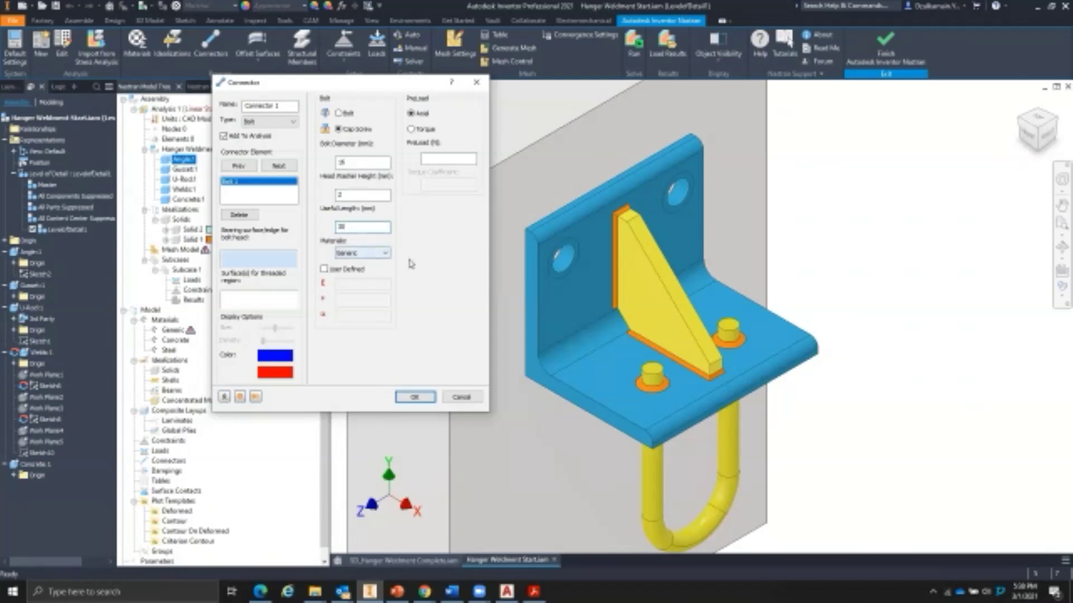
Assign Steel as the cap screw's material and set its axial preload to 300 N.
{"action": "left_click", "coordinate": [361, 254]}
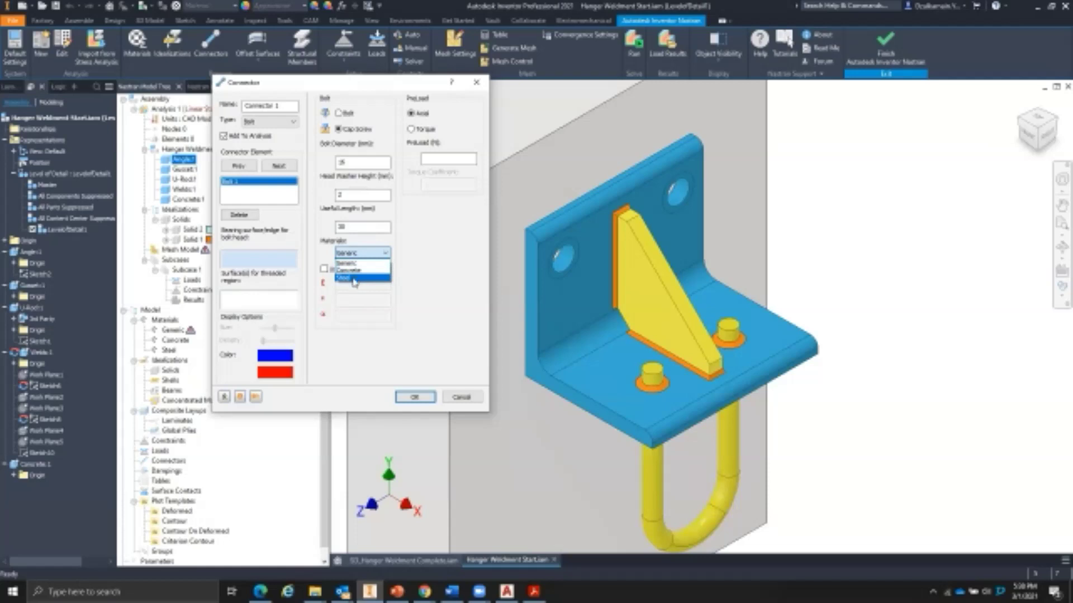
{"action": "left_click", "coordinate": [427, 244]}
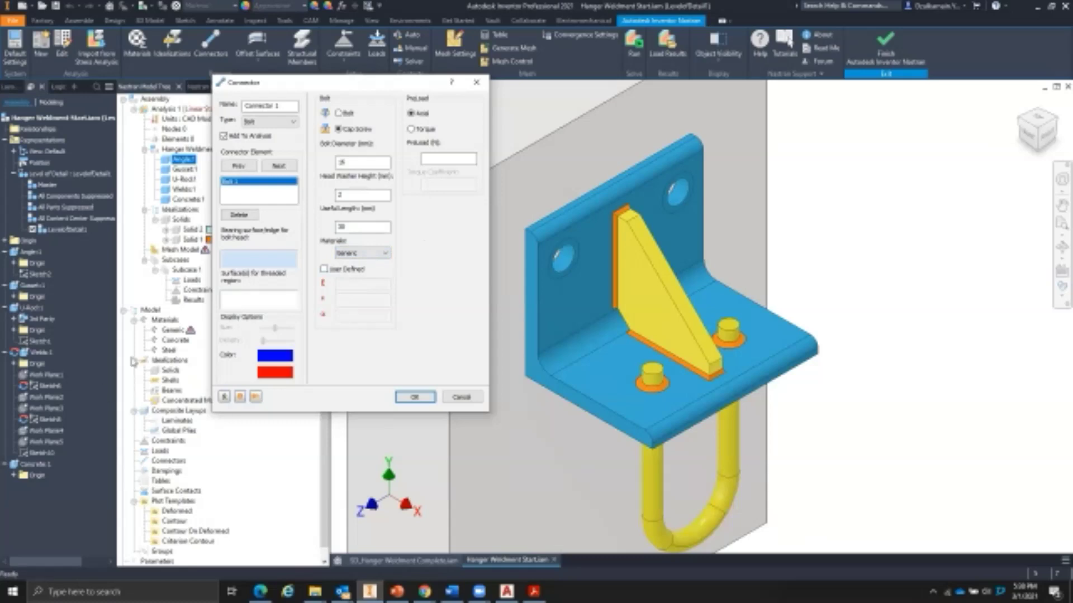
{"action": "left_click", "coordinate": [380, 254]}
{"action": "left_click", "coordinate": [361, 275]}
{"action": "left_click", "coordinate": [452, 158]}
{"action": "type", "text": "300"}
{"action": "middle_click_drag", "start_coordinate": [860, 211], "coordinate": [987, 224]}
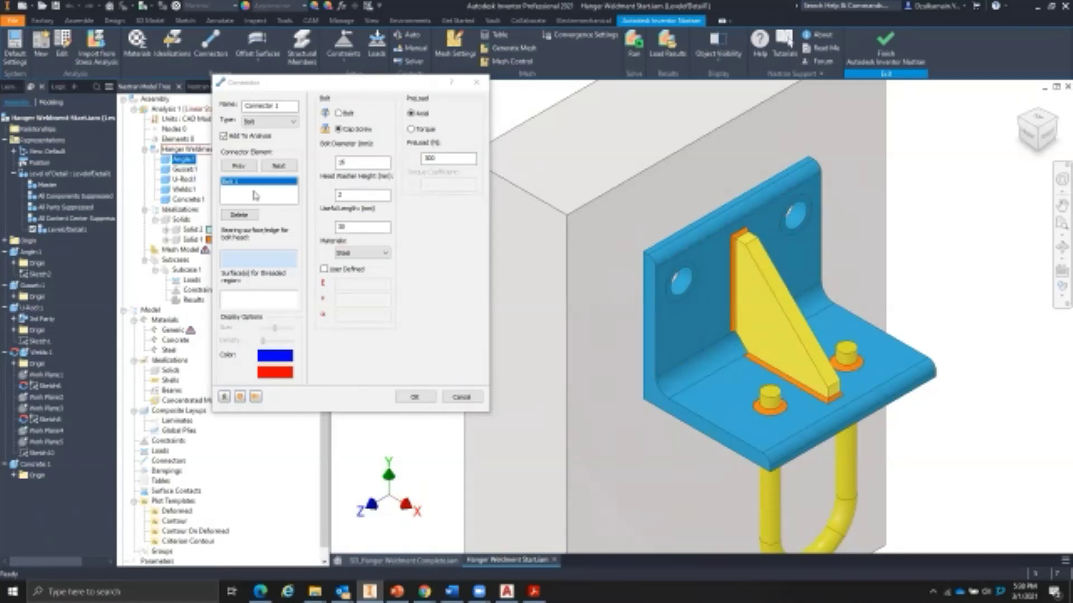
Assign the ring face around the angle's left mounting hole as the bolt head bearing surface and the concrete face behind it as the threaded region.
{"action": "left_click", "coordinate": [247, 261]}
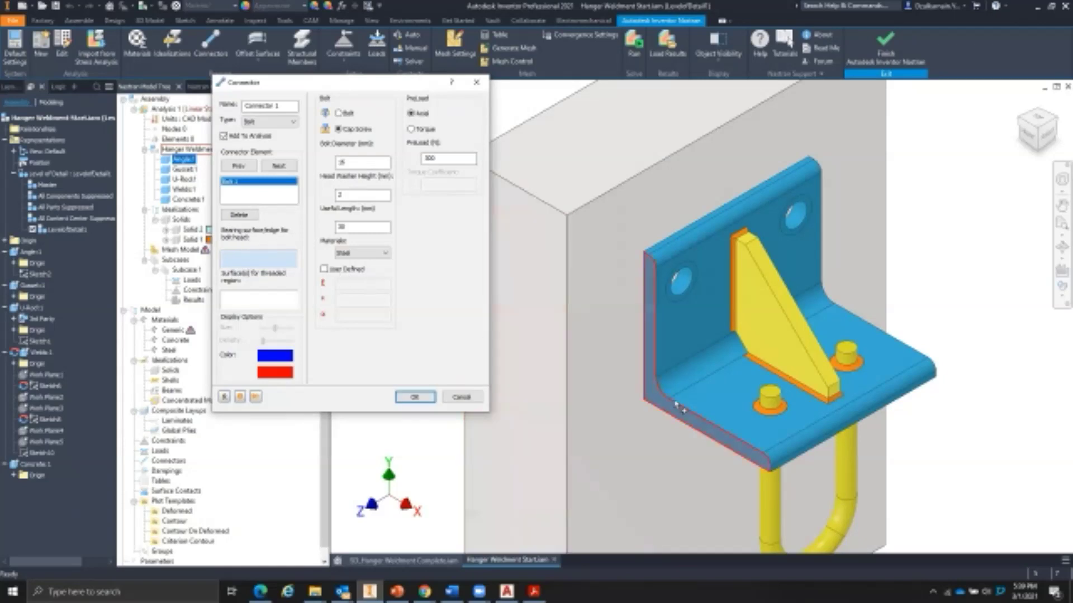
{"action": "scroll", "coordinate": [681, 331], "scroll_direction": "up", "scroll_amount": 5}
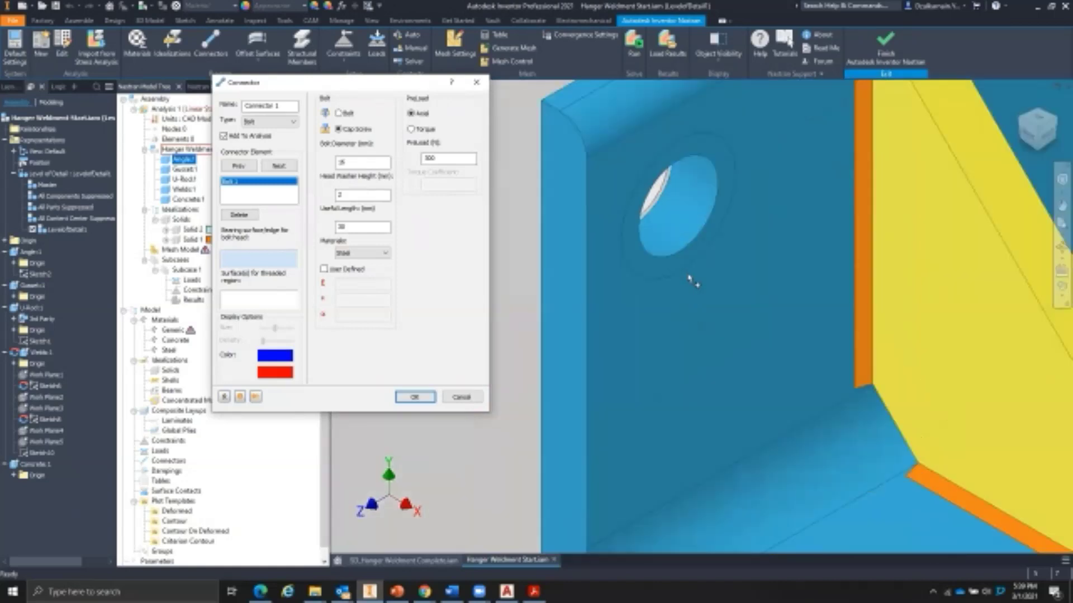
{"action": "left_click", "coordinate": [671, 307]}
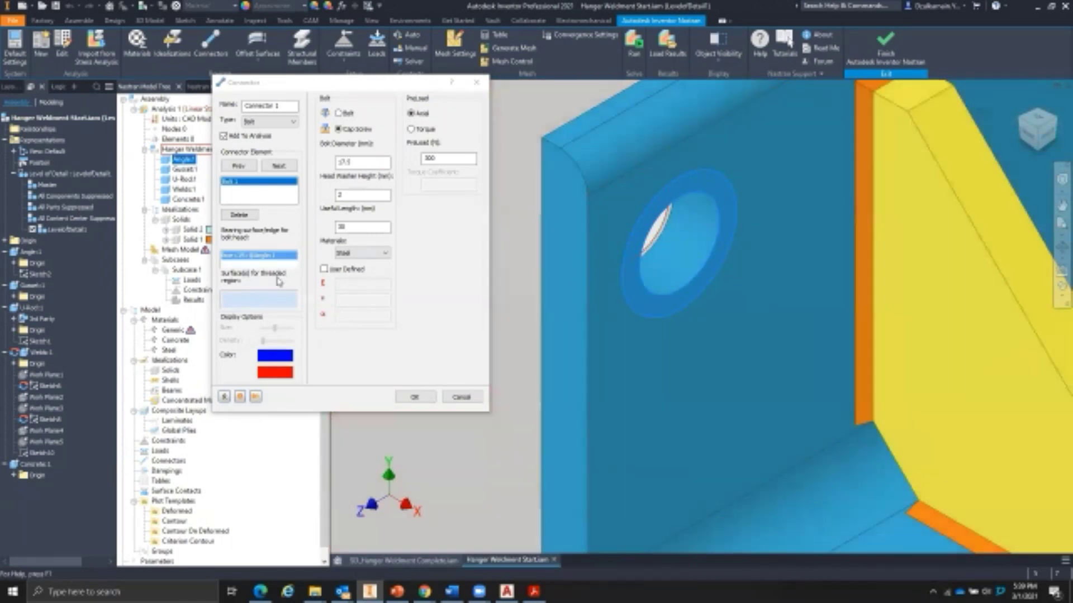
{"action": "scroll", "coordinate": [676, 275], "scroll_direction": "up", "scroll_amount": 5}
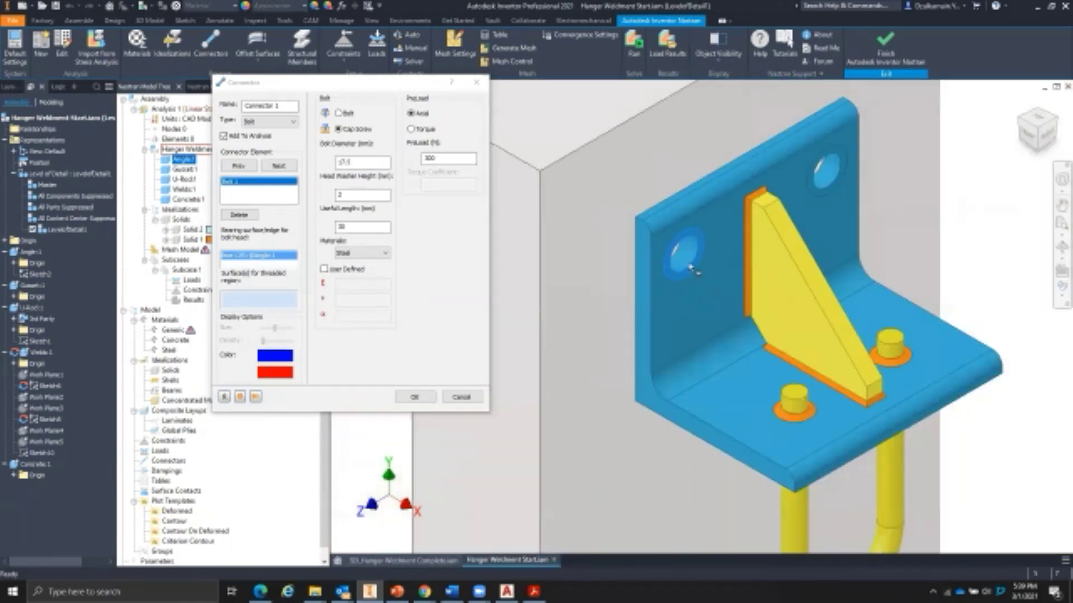
{"action": "middle_click_drag", "start_coordinate": [691, 273], "coordinate": [660, 270], "text": "shift"}
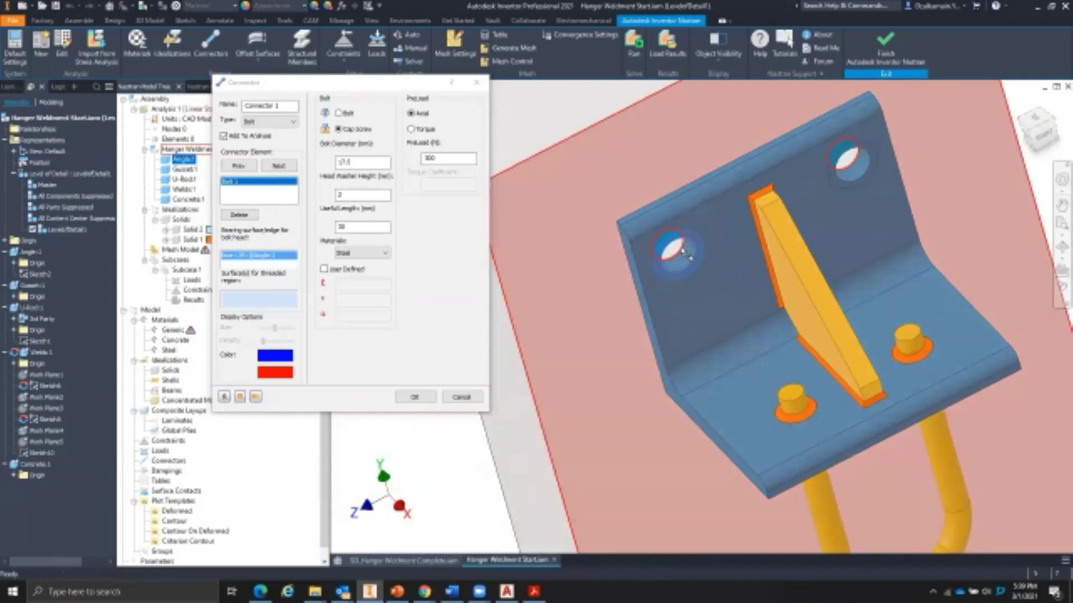
{"action": "left_click", "coordinate": [688, 256]}
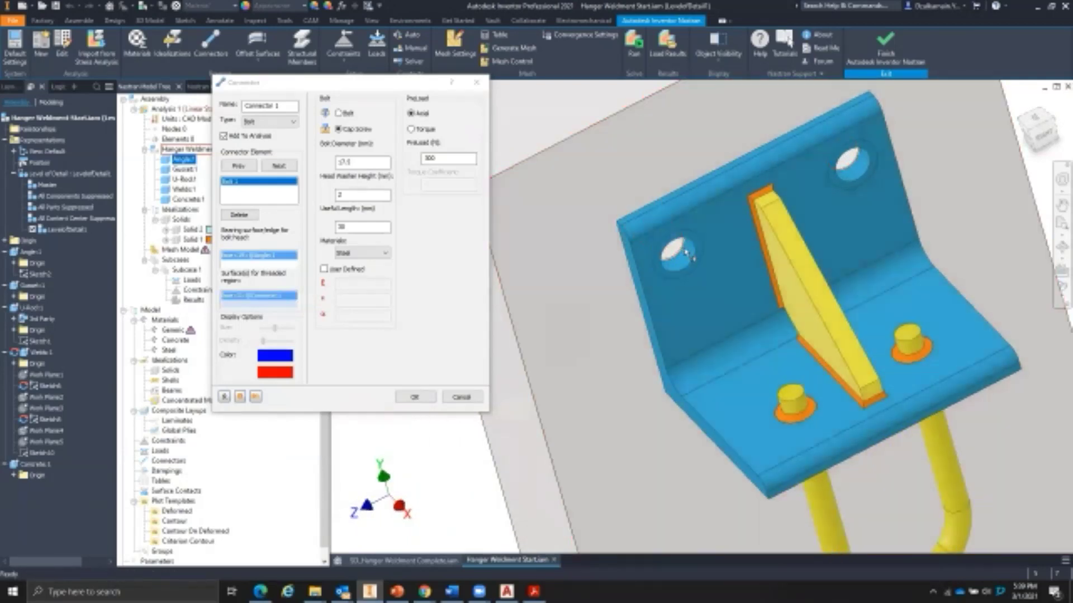
{"action": "scroll", "coordinate": [659, 307], "scroll_direction": "down", "scroll_amount": 3}
{"action": "scroll", "coordinate": [673, 285], "scroll_direction": "up", "scroll_amount": 4}
{"action": "middle_click_drag", "start_coordinate": [640, 334], "coordinate": [475, 430], "text": "shift"}
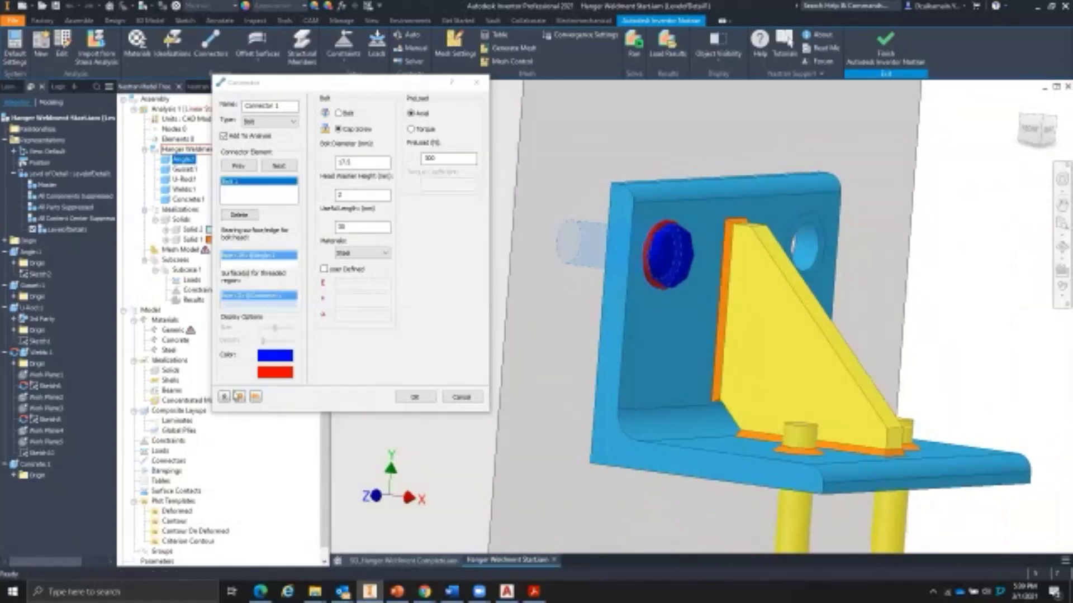
Add the first cap screw connector to the analysis and discard the duplicate offered for editing.
{"action": "left_click", "coordinate": [257, 397]}
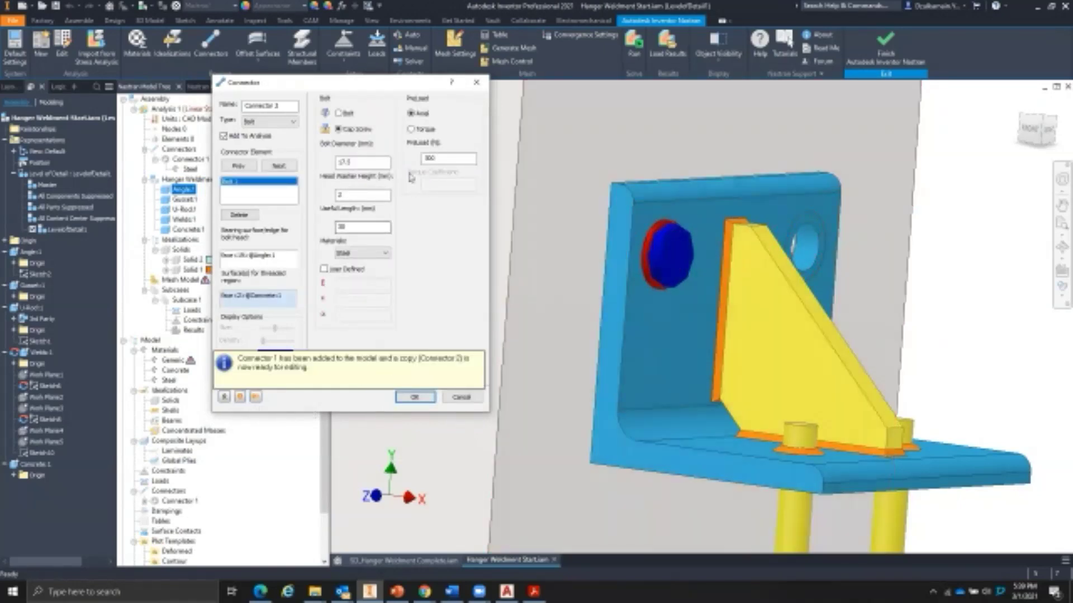
{"action": "left_click_drag", "start_coordinate": [331, 81], "coordinate": [319, 75]}
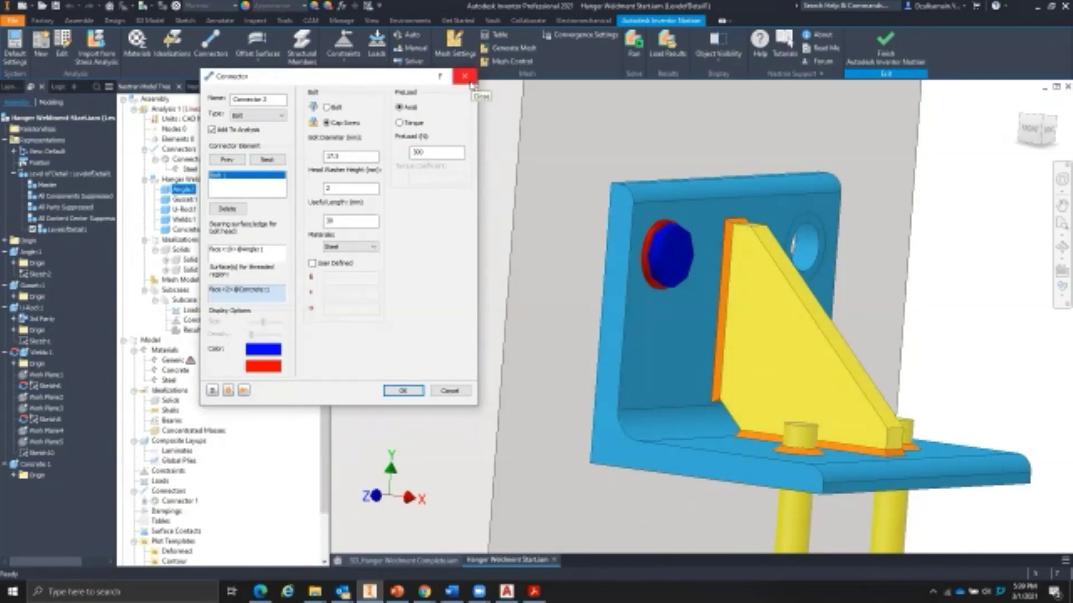
{"action": "left_click", "coordinate": [470, 82]}
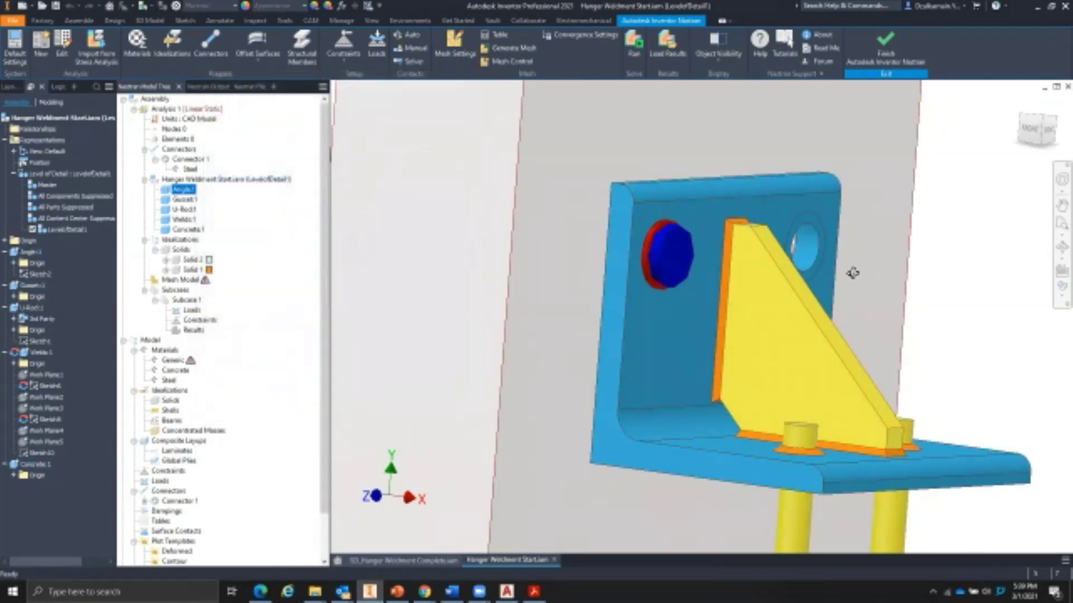
Reopen Connector 1 to check its bolt settings and selected surfaces, and close it without changes.
{"action": "middle_click_drag", "start_coordinate": [853, 271], "coordinate": [848, 277], "text": "shift"}
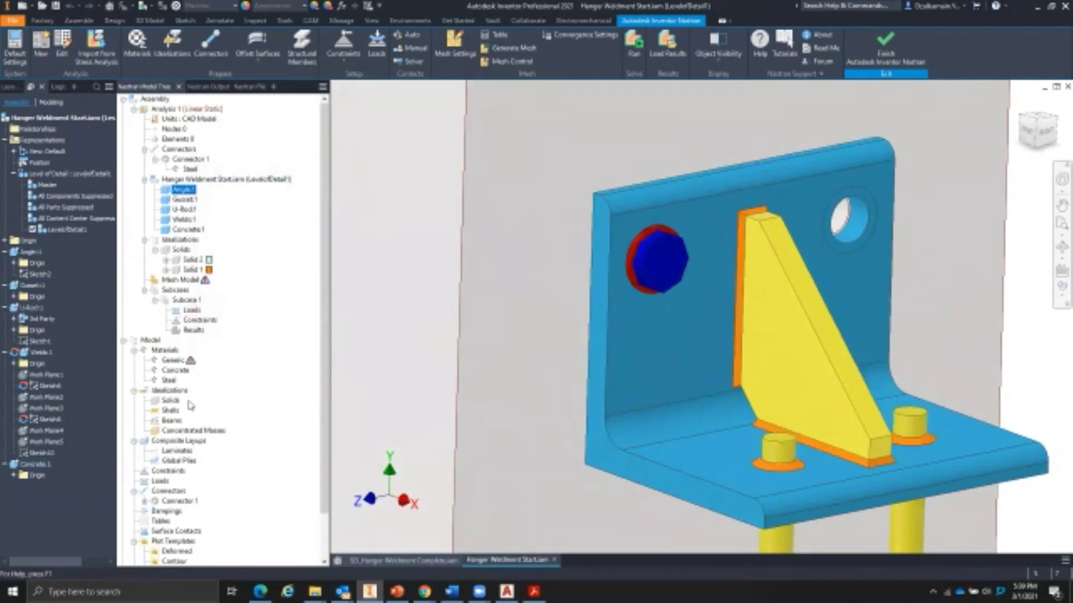
{"action": "left_click", "coordinate": [188, 160]}
{"action": "left_click", "coordinate": [190, 170]}
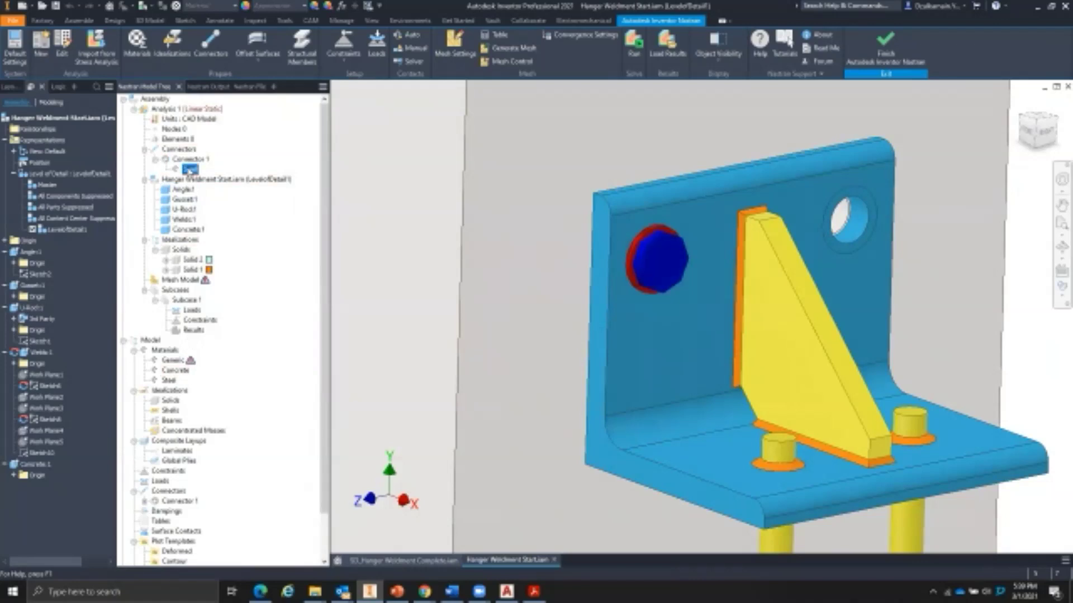
{"action": "right_click", "coordinate": [185, 161]}
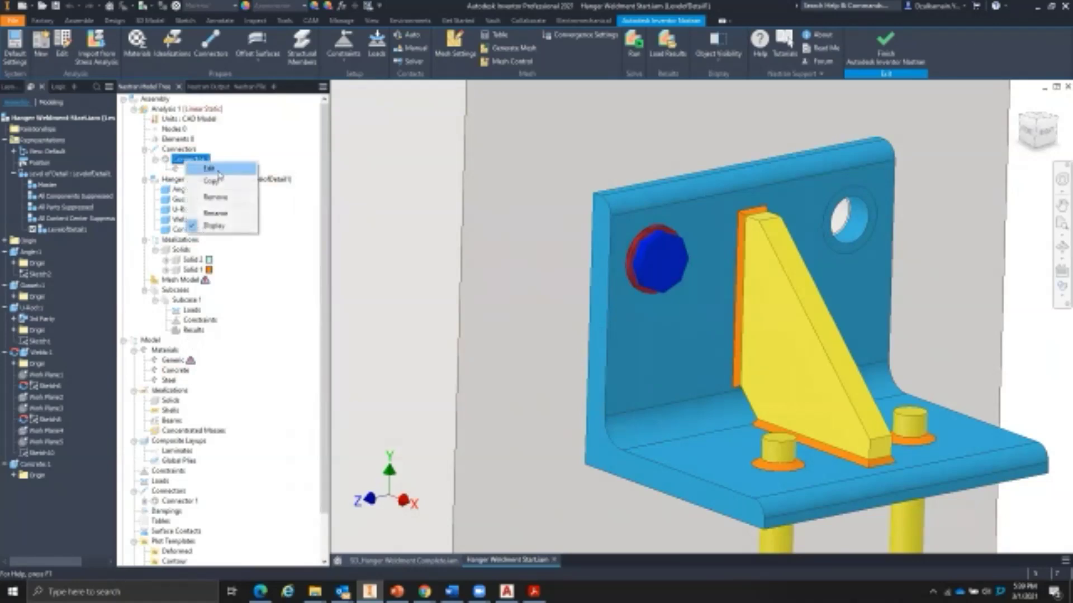
{"action": "left_click", "coordinate": [209, 169]}
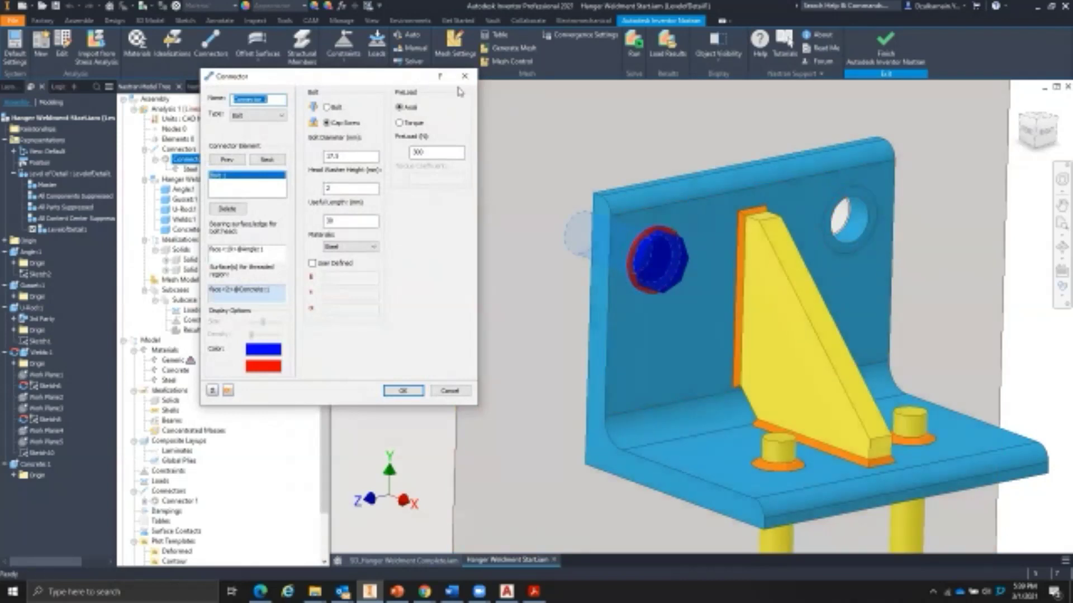
{"action": "left_click", "coordinate": [465, 76]}
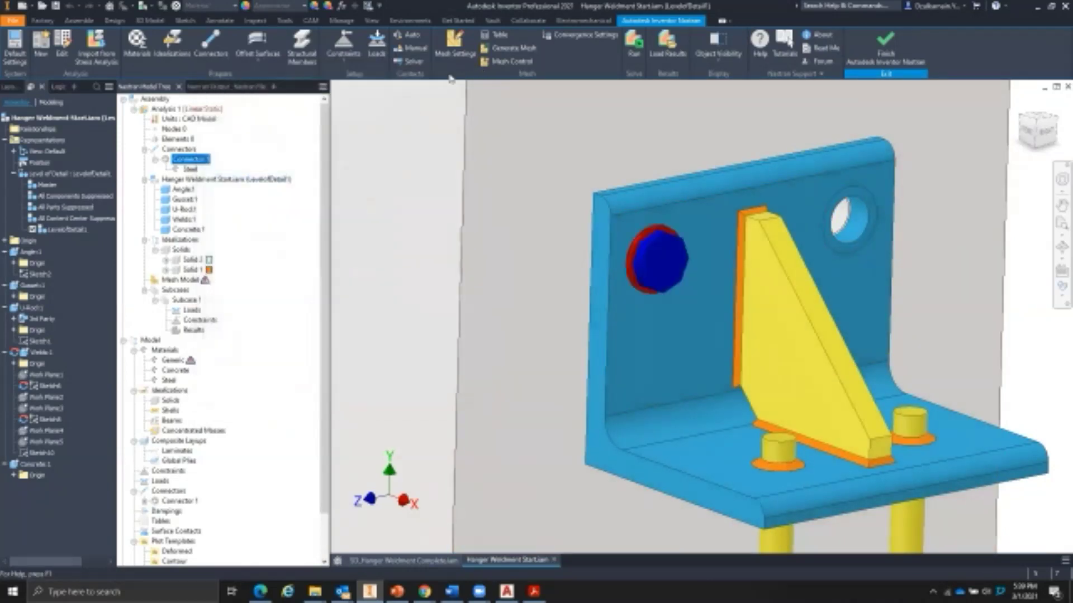
Discard a new blank connector and try to copy Connector 1 instead.
{"action": "left_click", "coordinate": [211, 47]}
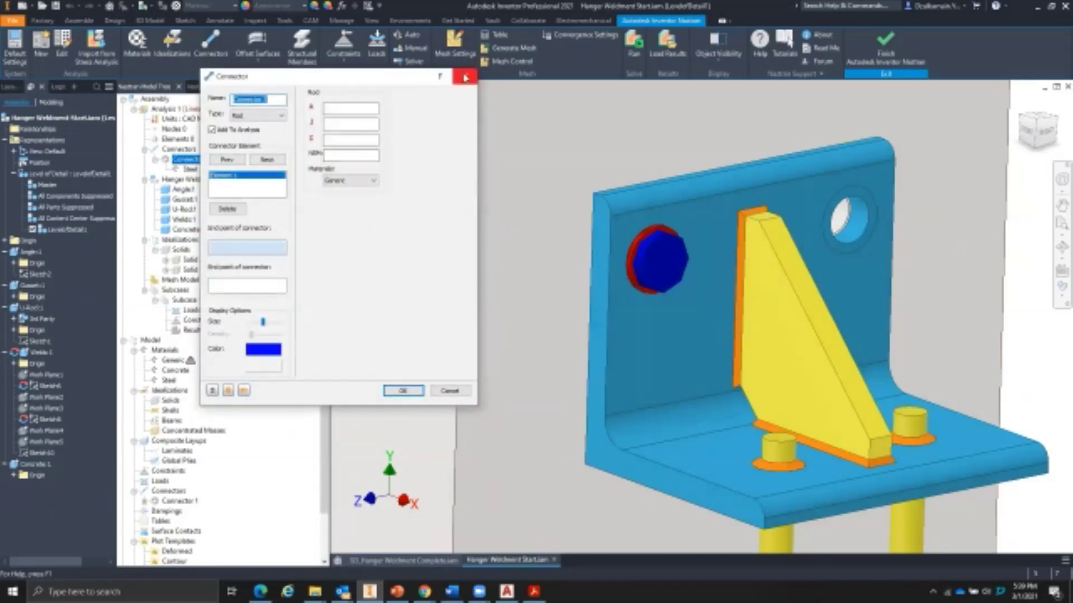
{"action": "left_click", "coordinate": [464, 76]}
{"action": "right_click", "coordinate": [196, 161]}
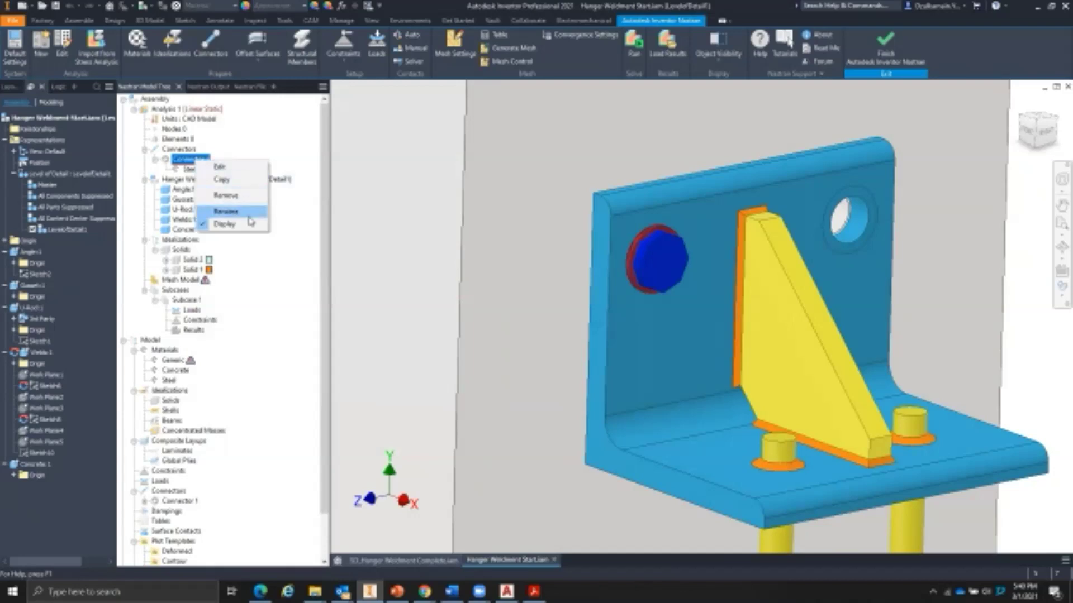
{"action": "left_click", "coordinate": [228, 181]}
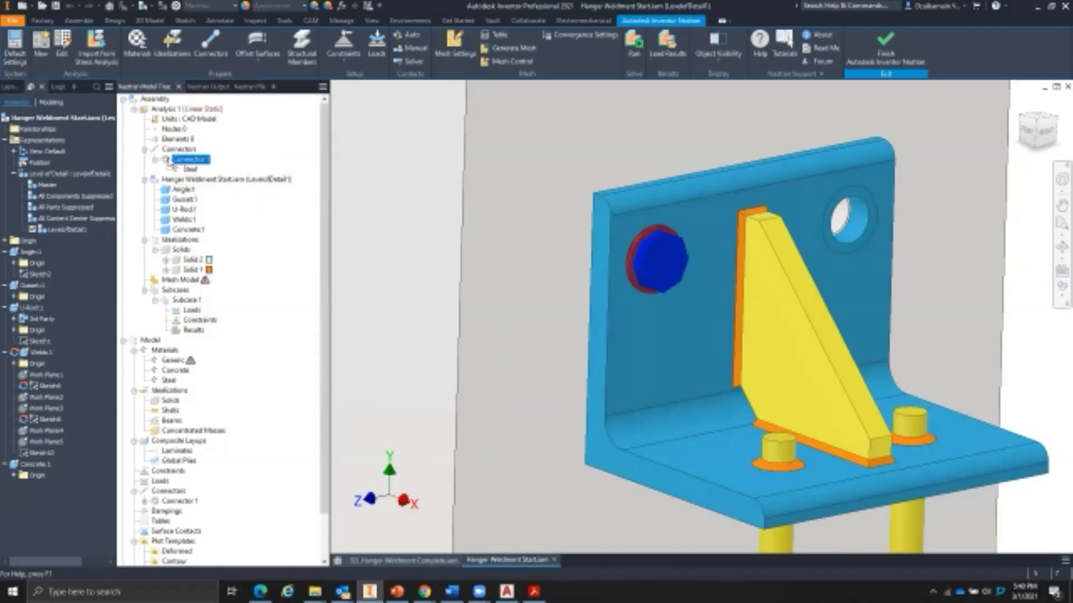
Start a second bolt connector as a cap screw with 16 mm bolt diameter and 2 mm head washer height.
{"action": "right_click", "coordinate": [180, 150]}
{"action": "left_click", "coordinate": [208, 156]}
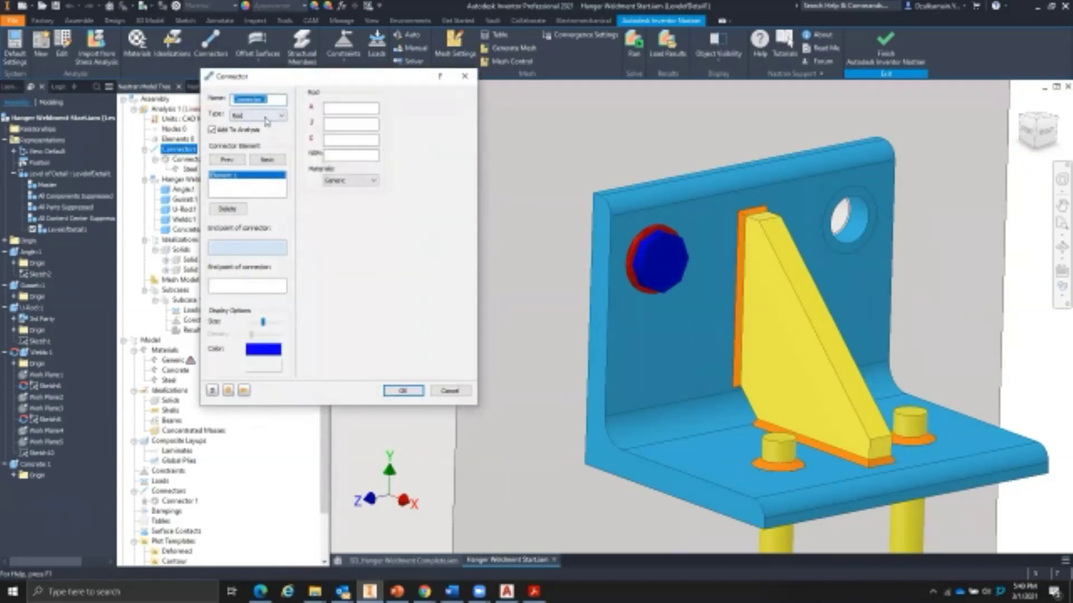
{"action": "left_click", "coordinate": [279, 116]}
{"action": "left_click", "coordinate": [258, 144]}
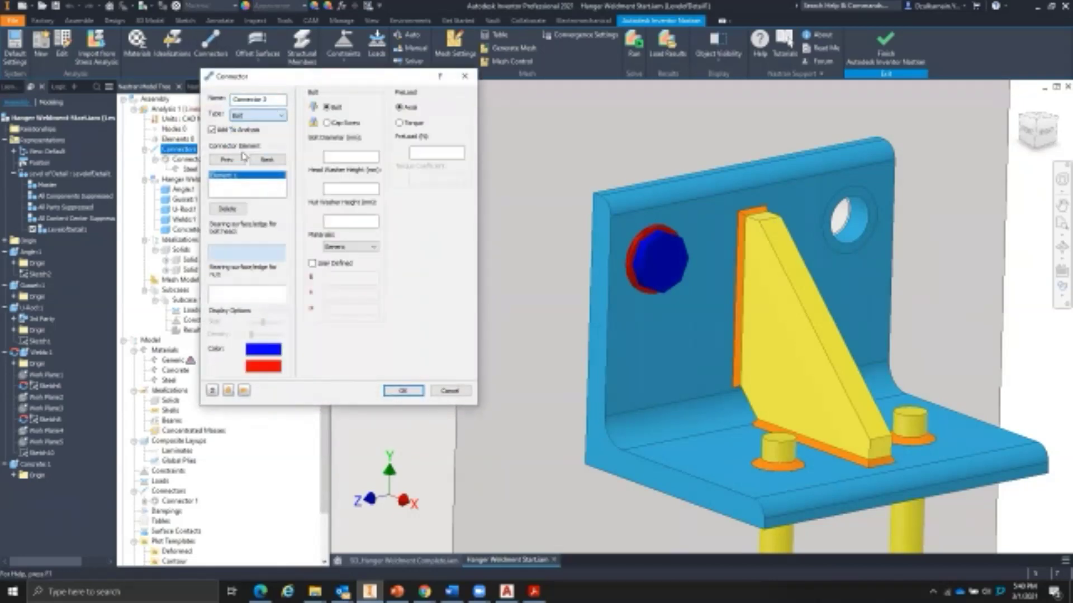
{"action": "left_click", "coordinate": [342, 124]}
{"action": "left_click", "coordinate": [345, 157]}
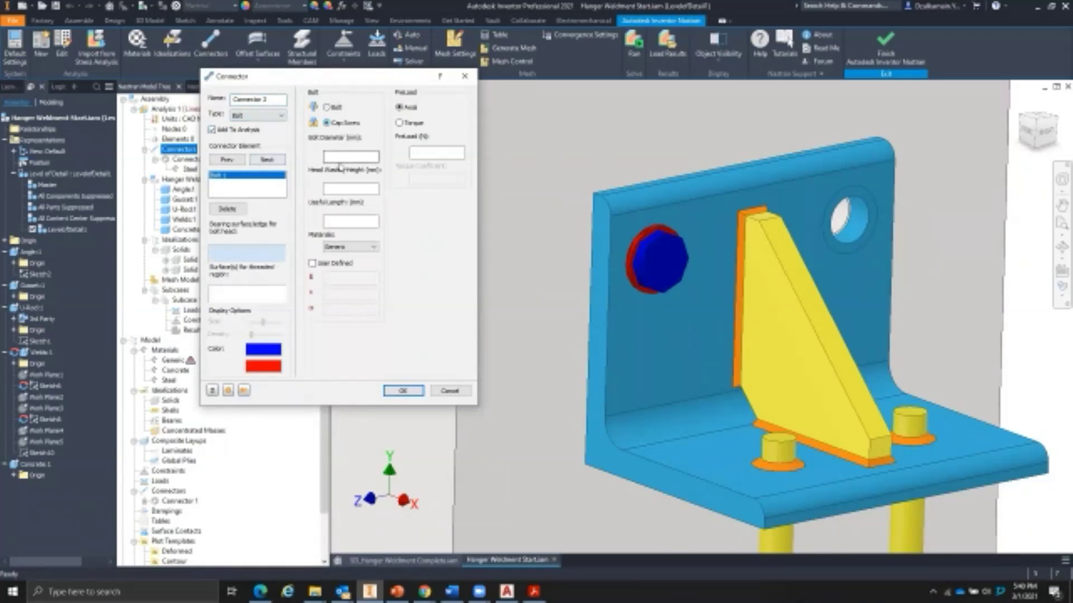
{"action": "left_click", "coordinate": [345, 190]}
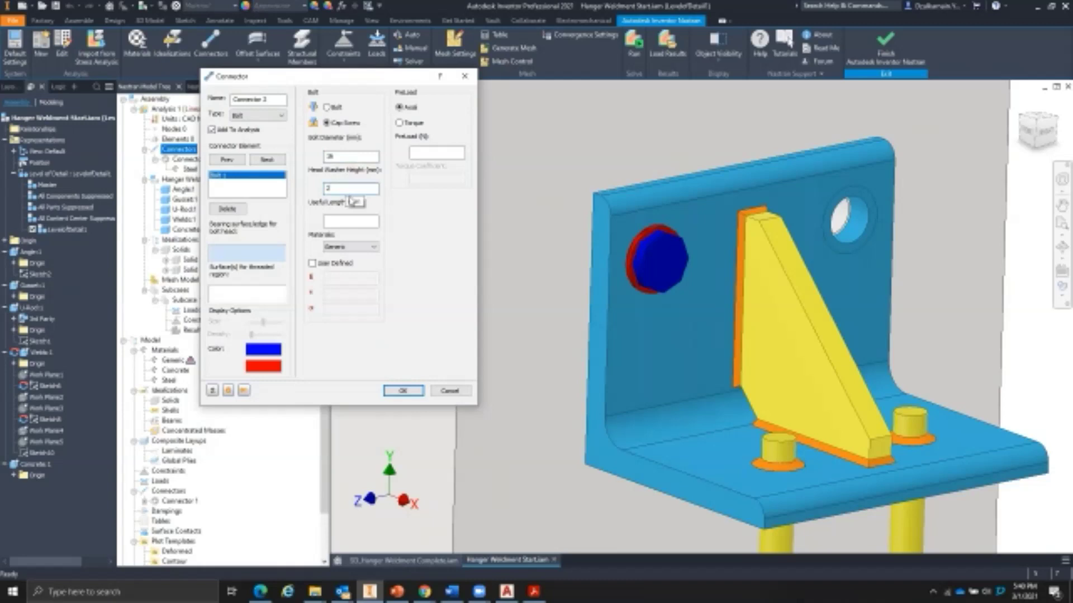
Give the second cap screw a 30 mm useful length, a 300 N axial preload and Steel as its material.
{"action": "left_click", "coordinate": [352, 222]}
{"action": "left_click", "coordinate": [433, 154]}
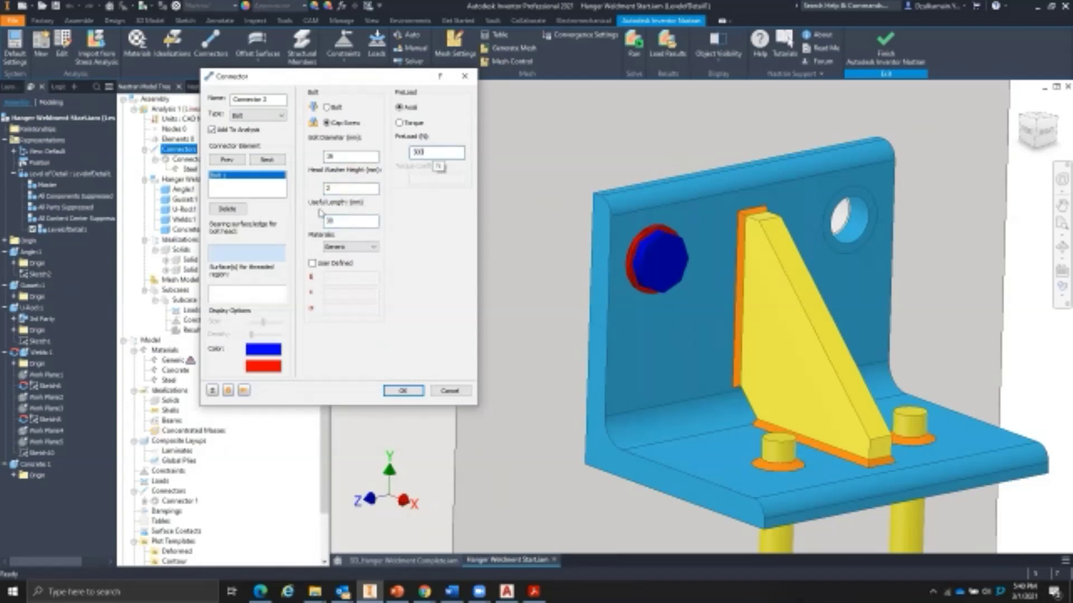
{"action": "left_click", "coordinate": [344, 247]}
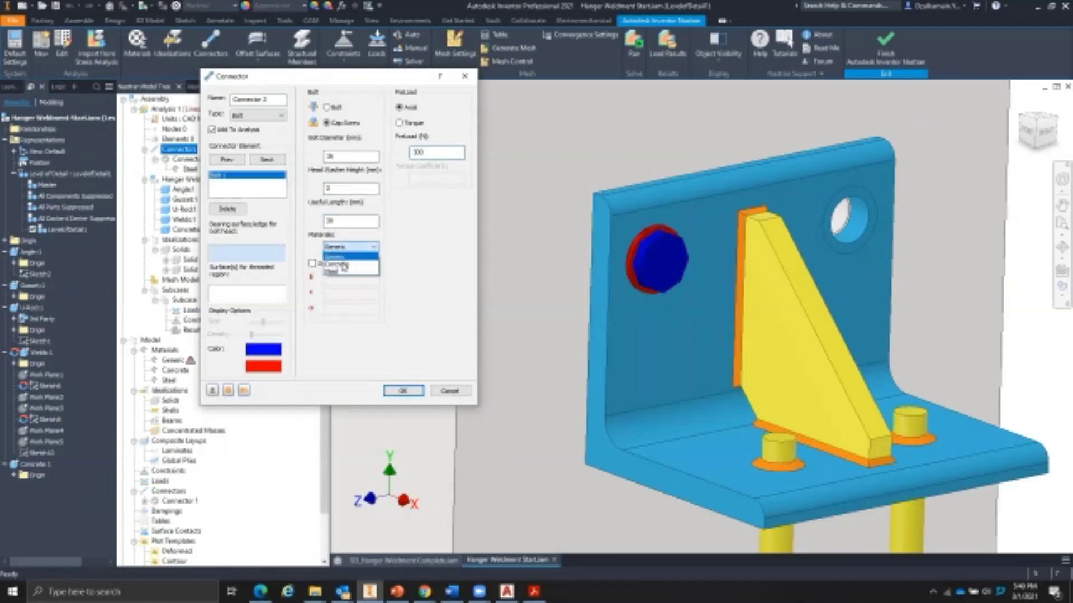
{"action": "left_click", "coordinate": [341, 272]}
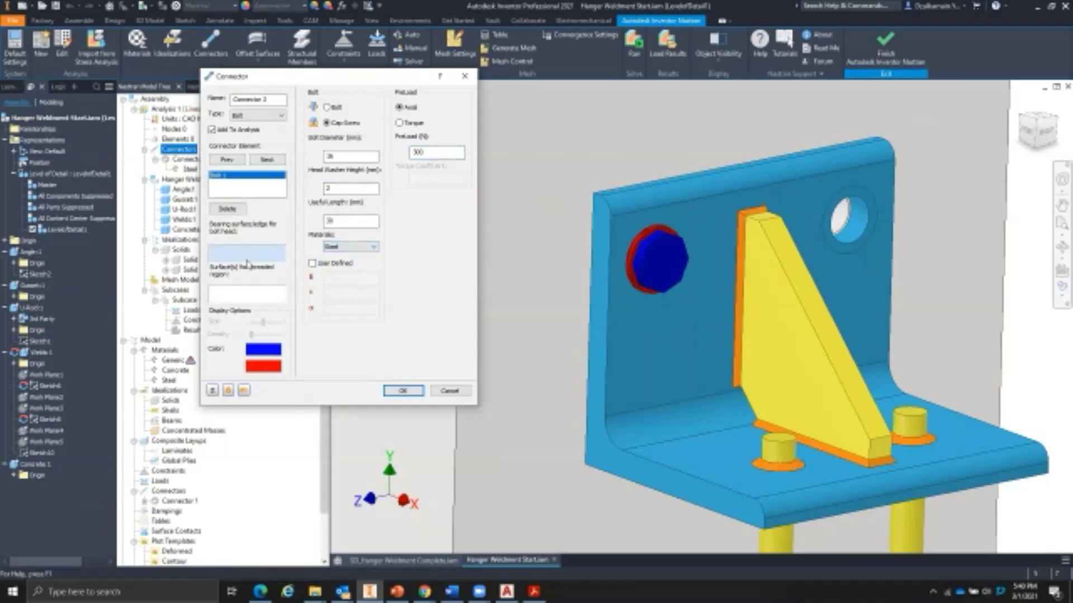
Place the second cap screw in the angle's open hole, using the surrounding ring face for head bearing and the concrete hole face for threads.
{"action": "scroll", "coordinate": [882, 211], "scroll_direction": "up", "scroll_amount": 3}
{"action": "left_click", "coordinate": [853, 210]}
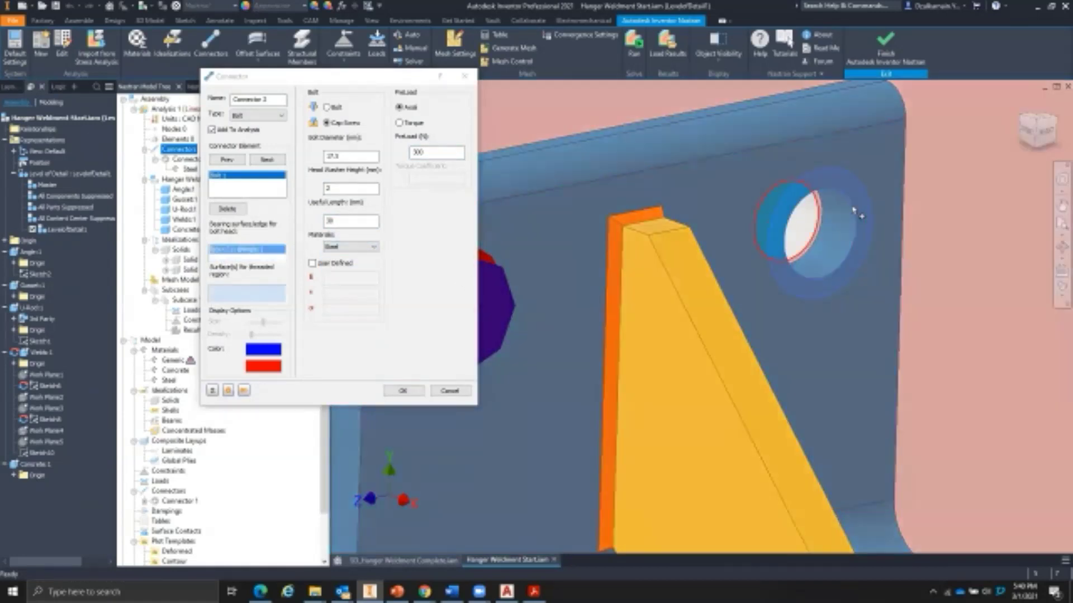
{"action": "left_click", "coordinate": [810, 217]}
{"action": "scroll", "coordinate": [765, 286], "scroll_direction": "down", "scroll_amount": 3}
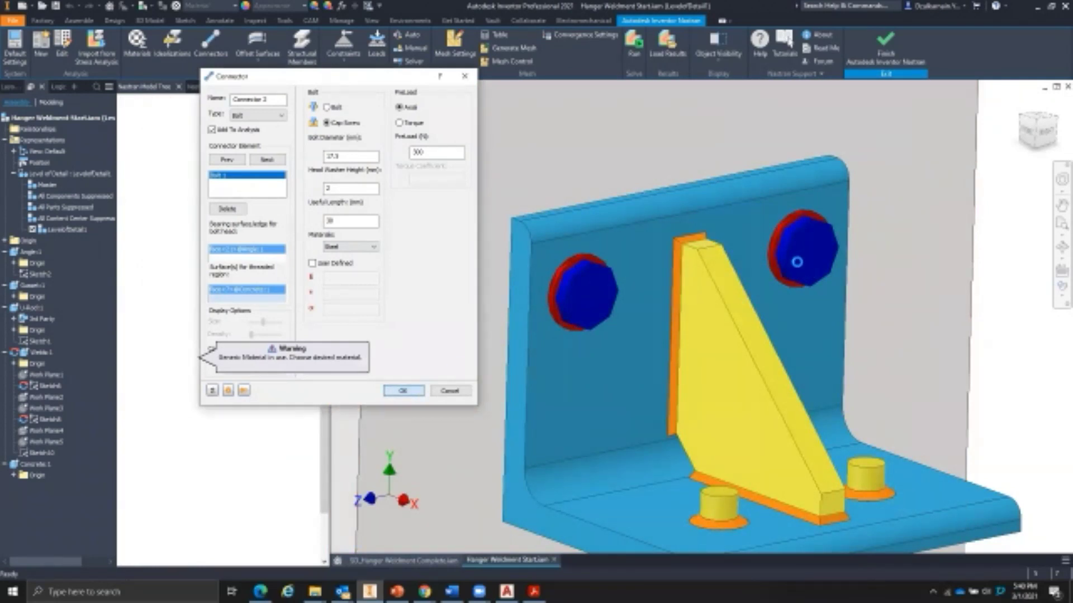
Start a structural constraint for Subcase 1, fix all degrees of freedom and apply it to the back face of the concrete block.
{"action": "scroll", "coordinate": [877, 258], "scroll_direction": "down", "scroll_amount": 3}
{"action": "middle_click_drag", "start_coordinate": [828, 264], "coordinate": [711, 211]}
{"action": "mouse_move", "coordinate": [763, 278]}
{"action": "middle_mouse_down", "text": "shift"}
{"action": "mouse_move", "coordinate": [707, 281]}
{"action": "mouse_move", "coordinate": [762, 268]}
{"action": "mouse_move", "coordinate": [743, 283]}
{"action": "middle_mouse_up", "text": "shift"}
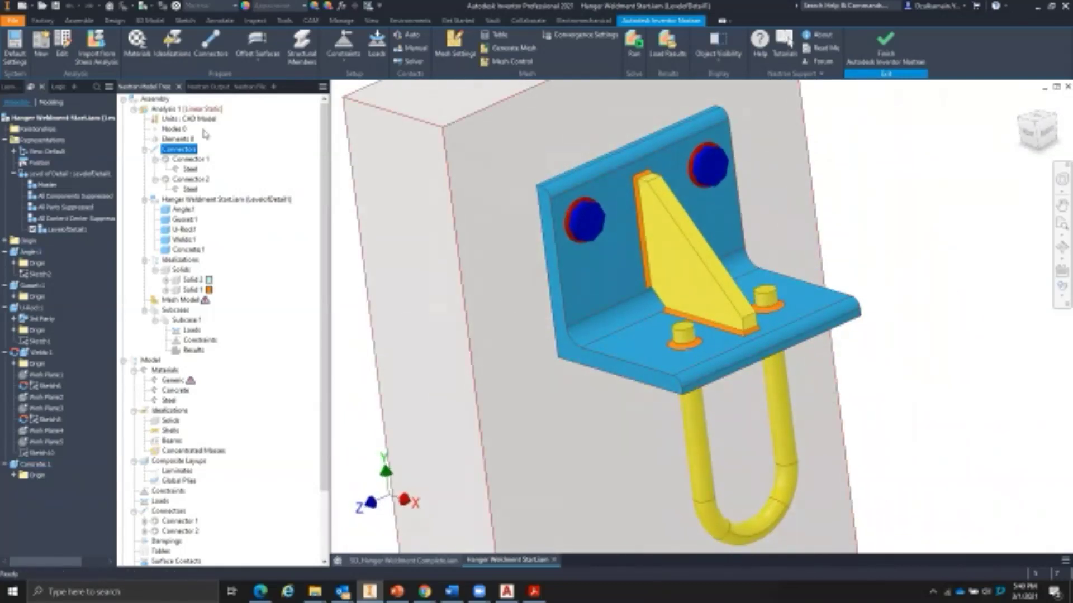
{"action": "mouse_move", "coordinate": [888, 394]}
{"action": "middle_mouse_down"}
{"action": "mouse_move", "coordinate": [867, 398]}
{"action": "mouse_move", "coordinate": [888, 397]}
{"action": "middle_mouse_up"}
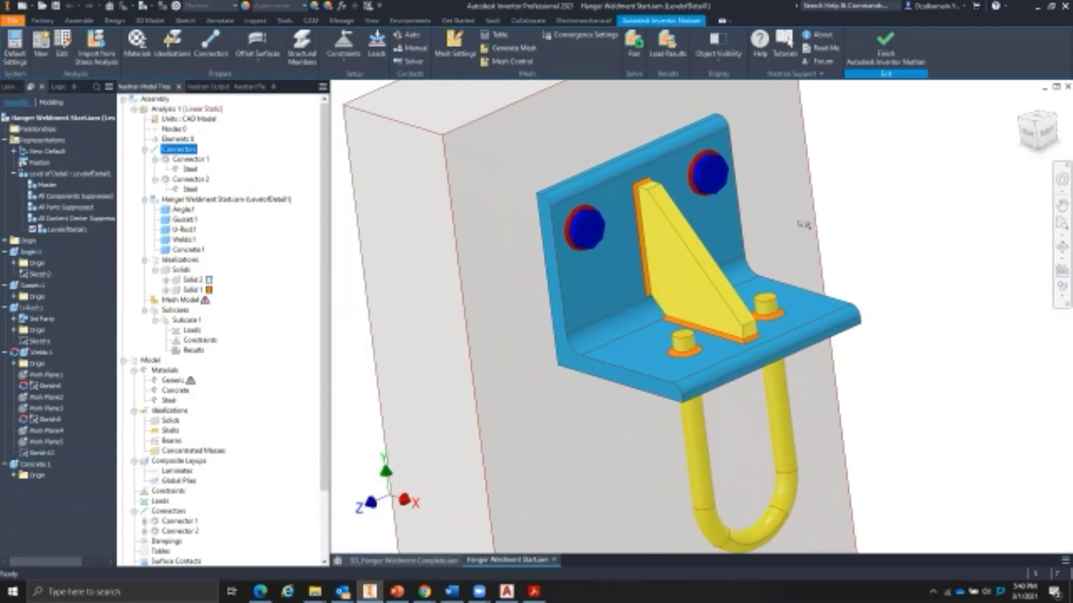
{"action": "middle_click_drag", "start_coordinate": [831, 270], "coordinate": [804, 262], "text": "shift"}
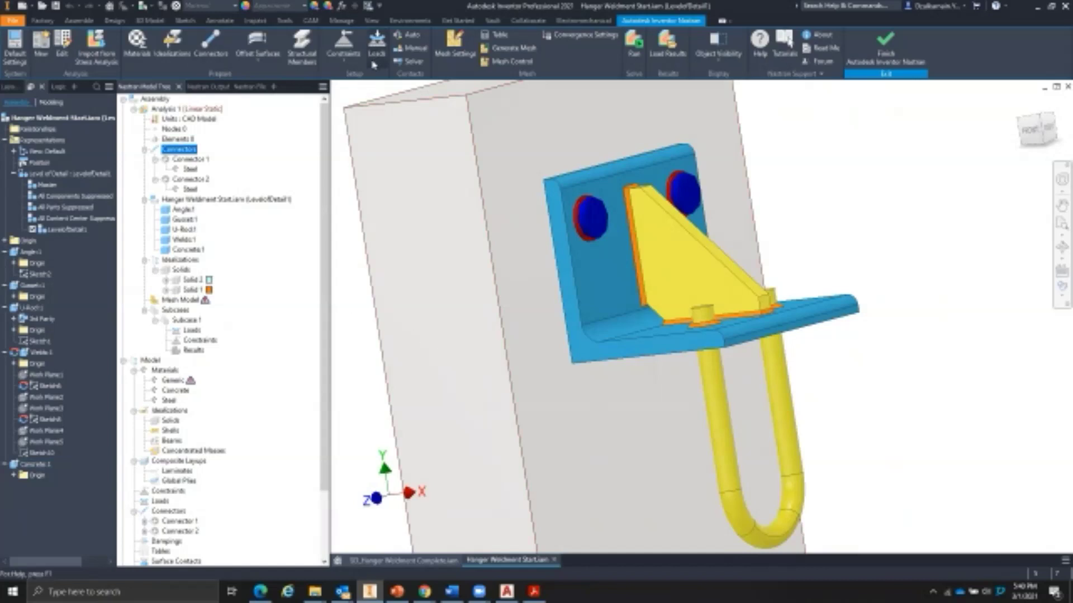
{"action": "left_click", "coordinate": [344, 45]}
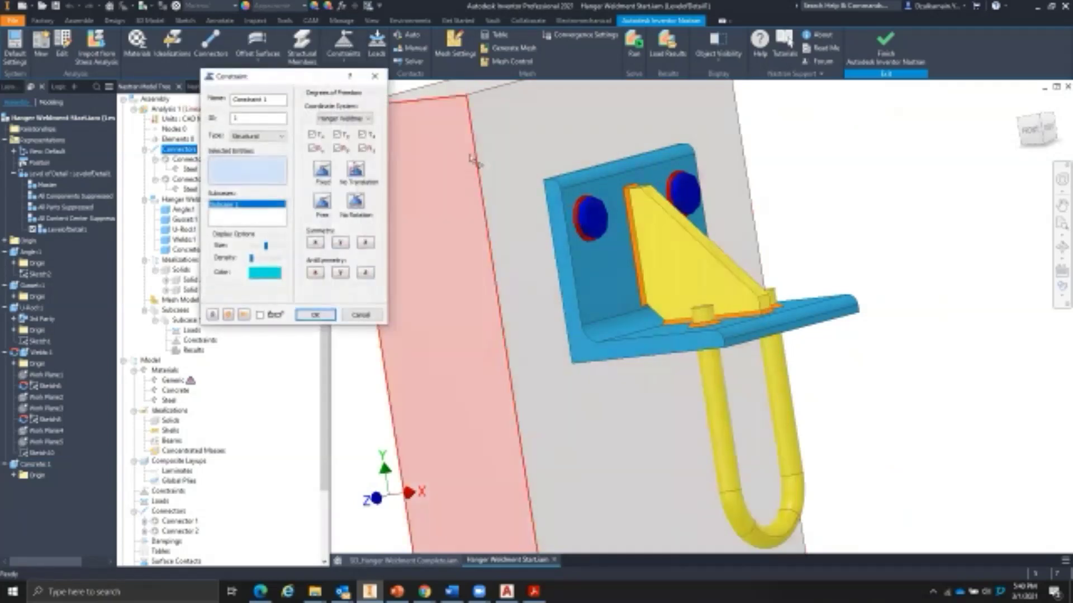
{"action": "scroll", "coordinate": [619, 278], "scroll_direction": "down", "scroll_amount": 3}
{"action": "middle_click_drag", "start_coordinate": [619, 278], "coordinate": [624, 246], "text": "shift"}
{"action": "left_click", "coordinate": [324, 173]}
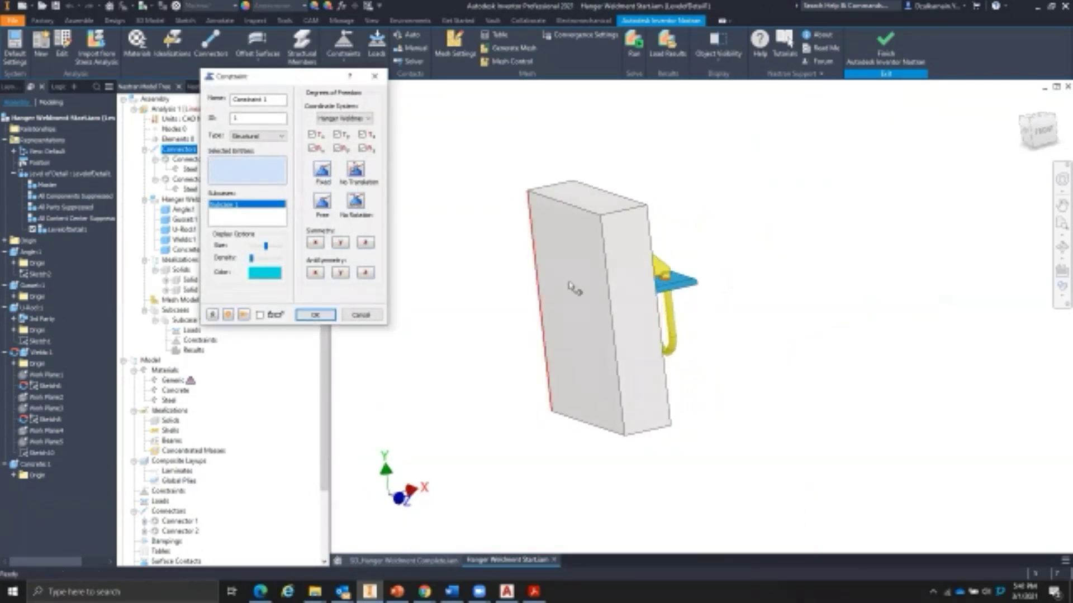
{"action": "left_click", "coordinate": [585, 284]}
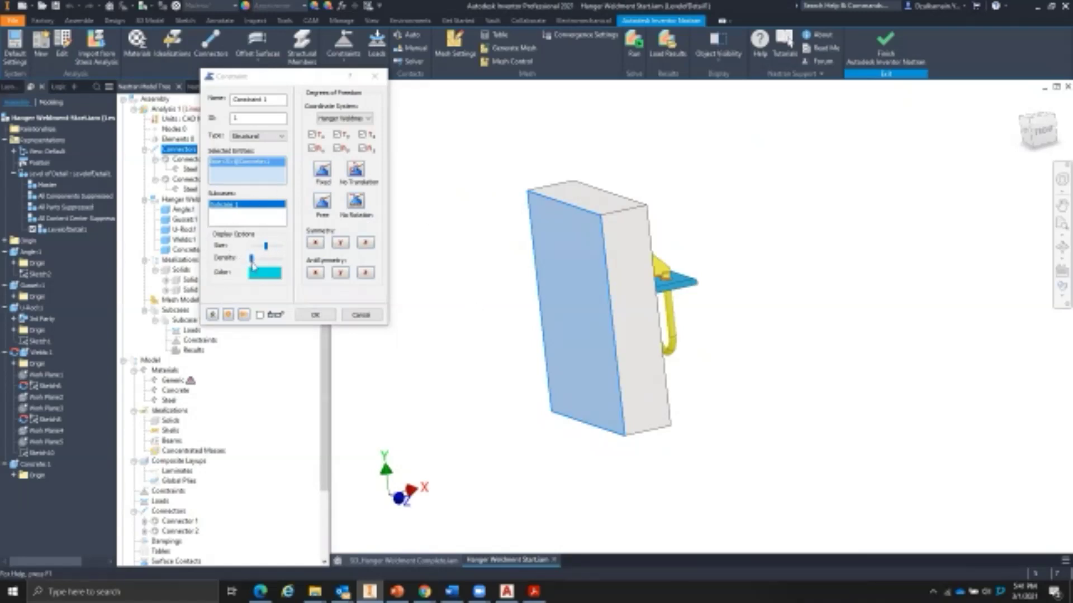
Increase the constraint's symbol density, preview the symbols on the concrete's back face and accept the constraint.
{"action": "left_click_drag", "start_coordinate": [252, 259], "coordinate": [261, 258]}
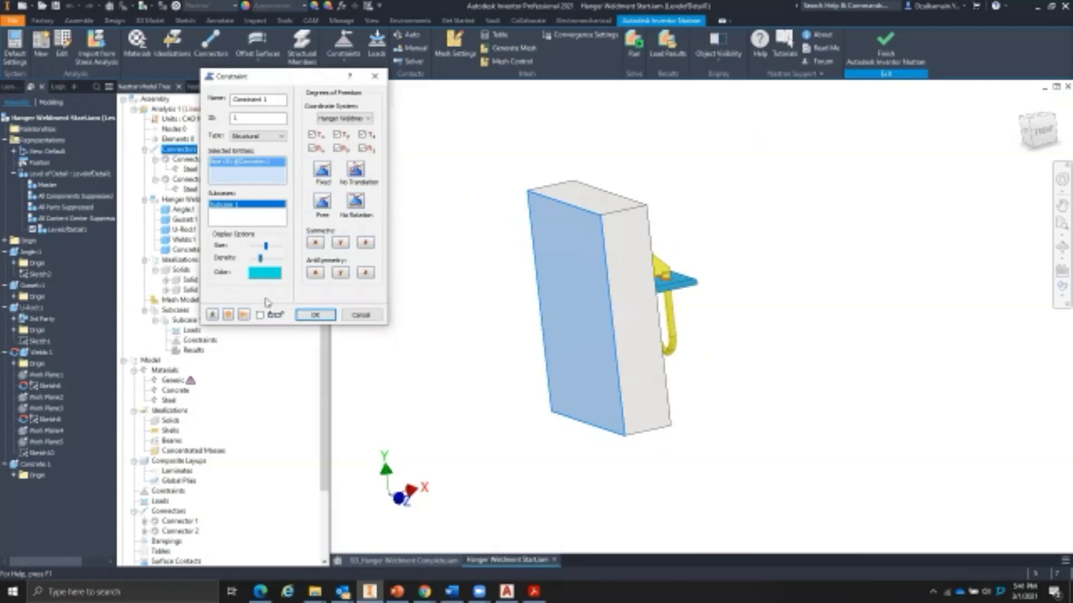
{"action": "left_click", "coordinate": [260, 316]}
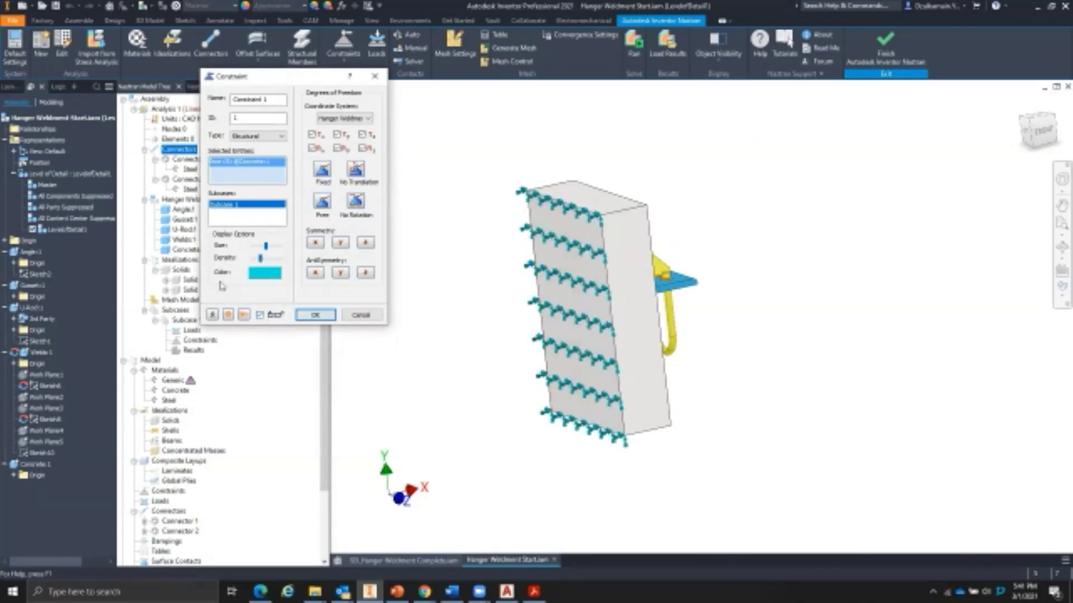
{"action": "scroll", "coordinate": [533, 314], "scroll_direction": "down", "scroll_amount": 5}
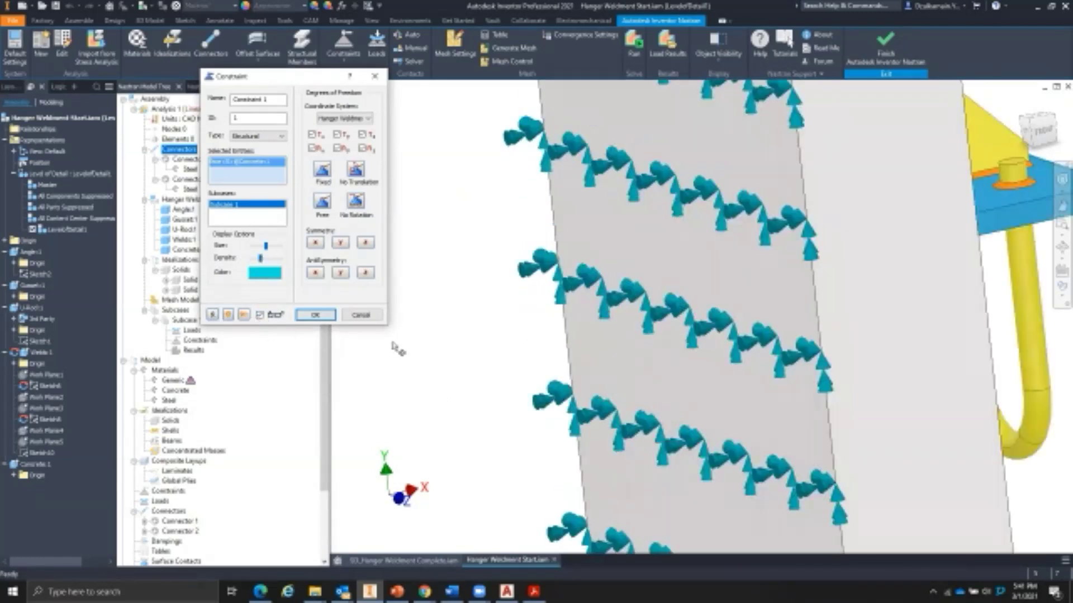
{"action": "scroll", "coordinate": [398, 349], "scroll_direction": "up", "scroll_amount": 2}
{"action": "scroll", "coordinate": [562, 300], "scroll_direction": "up", "scroll_amount": 3}
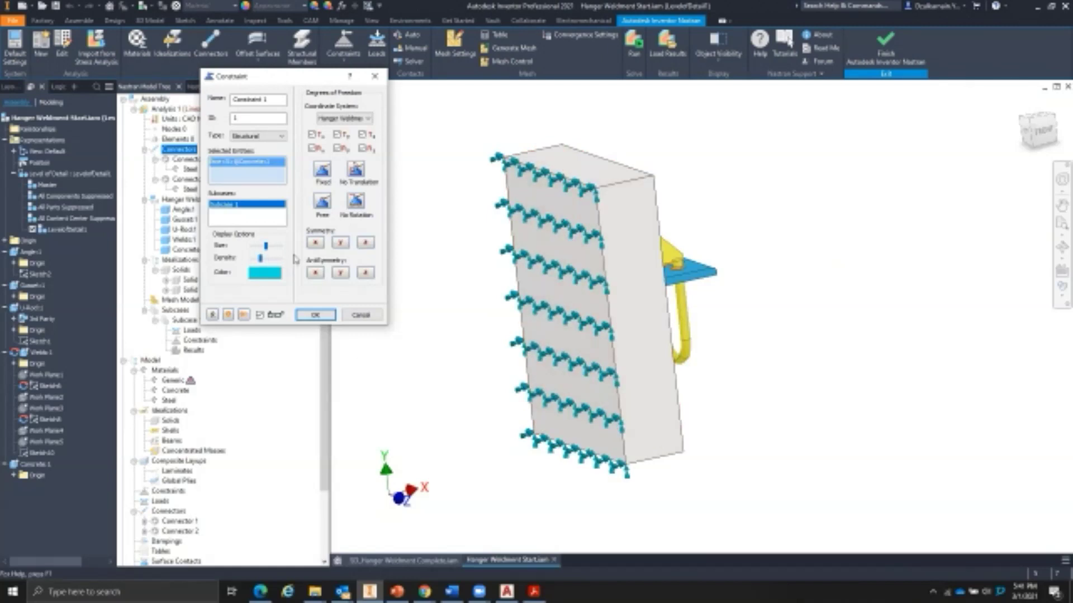
{"action": "left_click", "coordinate": [317, 315]}
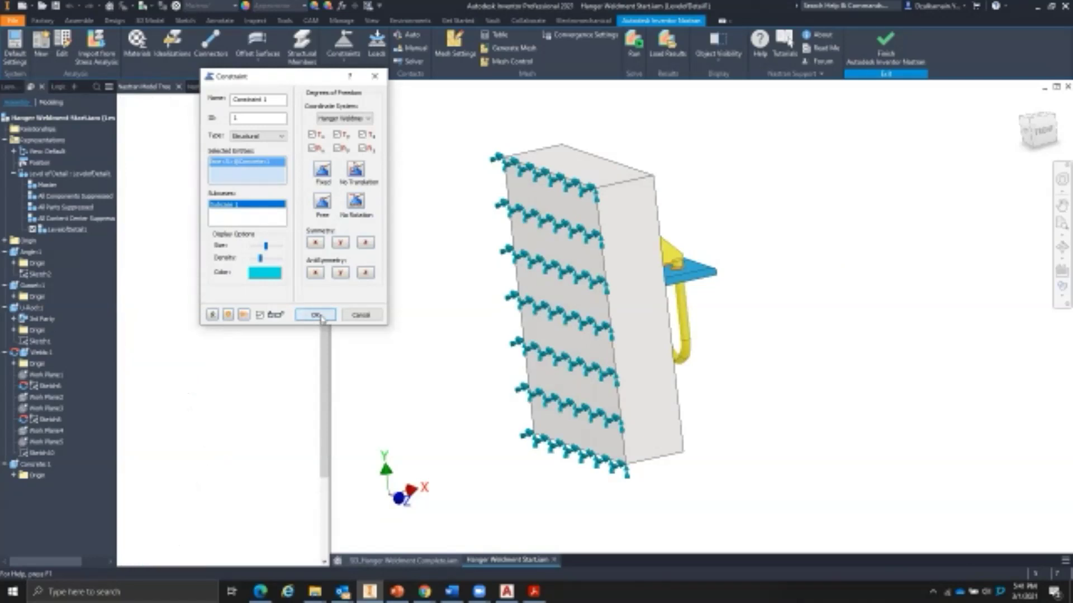
Generate the assembly's surface contacts automatically and return the model to an isometric view.
{"action": "middle_click_drag", "start_coordinate": [719, 237], "coordinate": [644, 252], "text": "shift"}
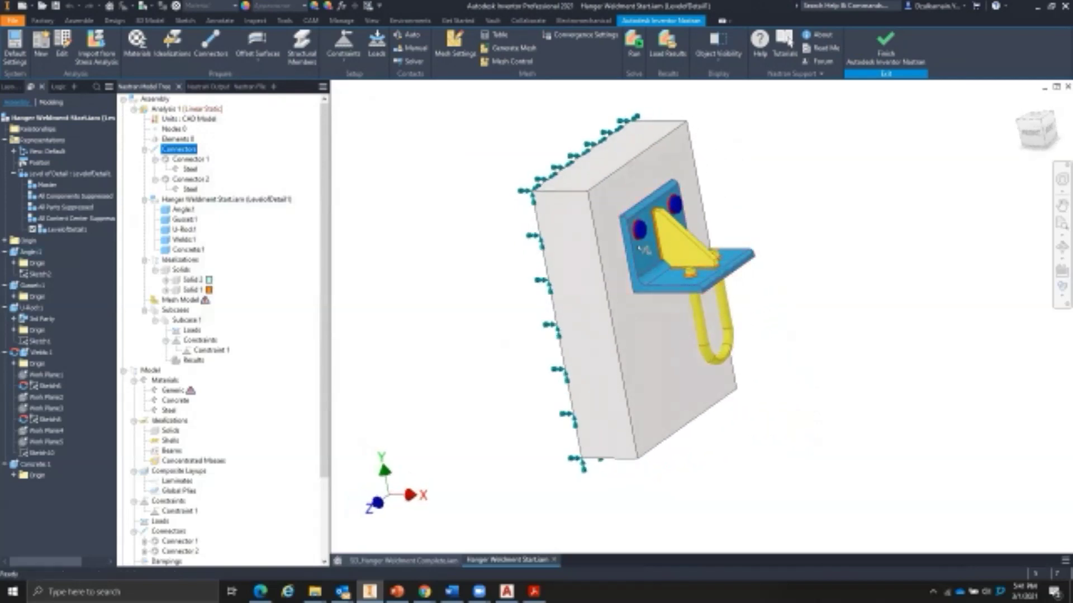
{"action": "left_click", "coordinate": [405, 35]}
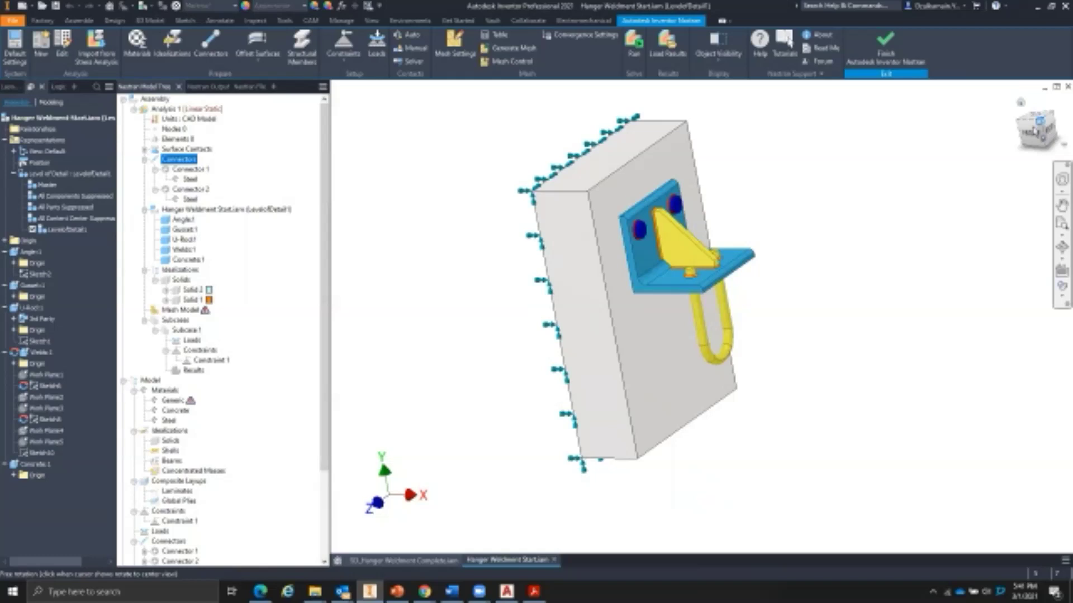
{"action": "left_click", "coordinate": [1034, 131]}
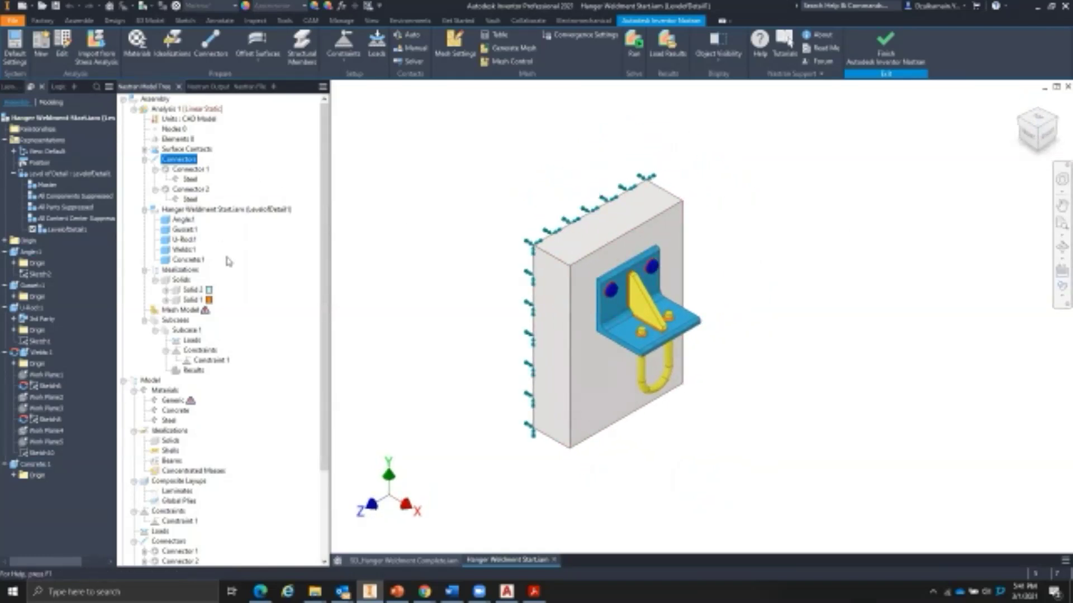
Expand the surface contacts and examine which gusset, angle, rod and weld pairs they connect.
{"action": "scroll", "coordinate": [186, 363], "scroll_direction": "down", "scroll_amount": 3}
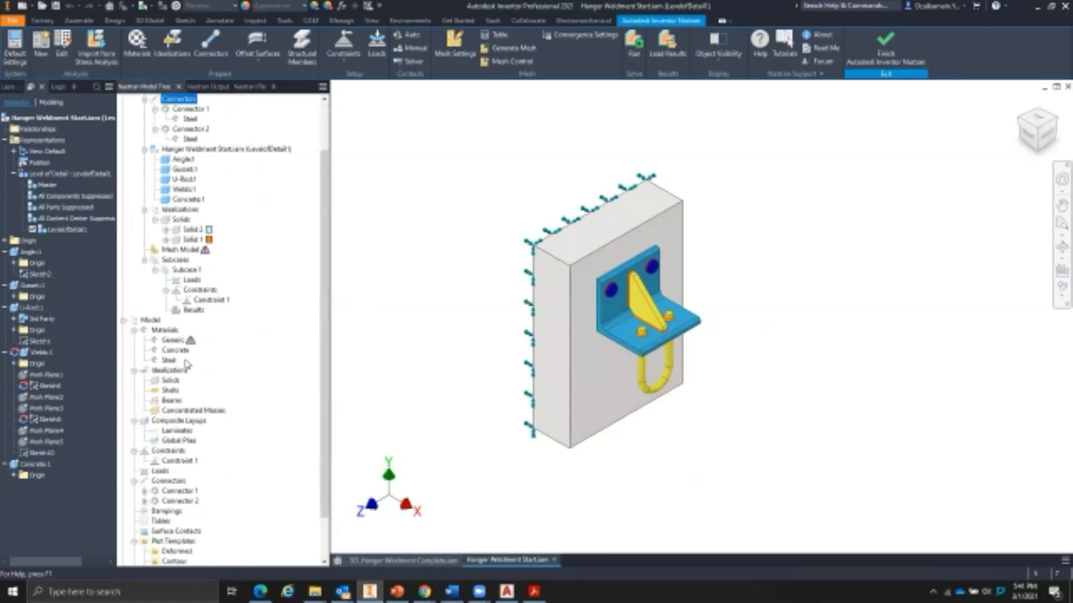
{"action": "scroll", "coordinate": [186, 363], "scroll_direction": "up", "scroll_amount": 3}
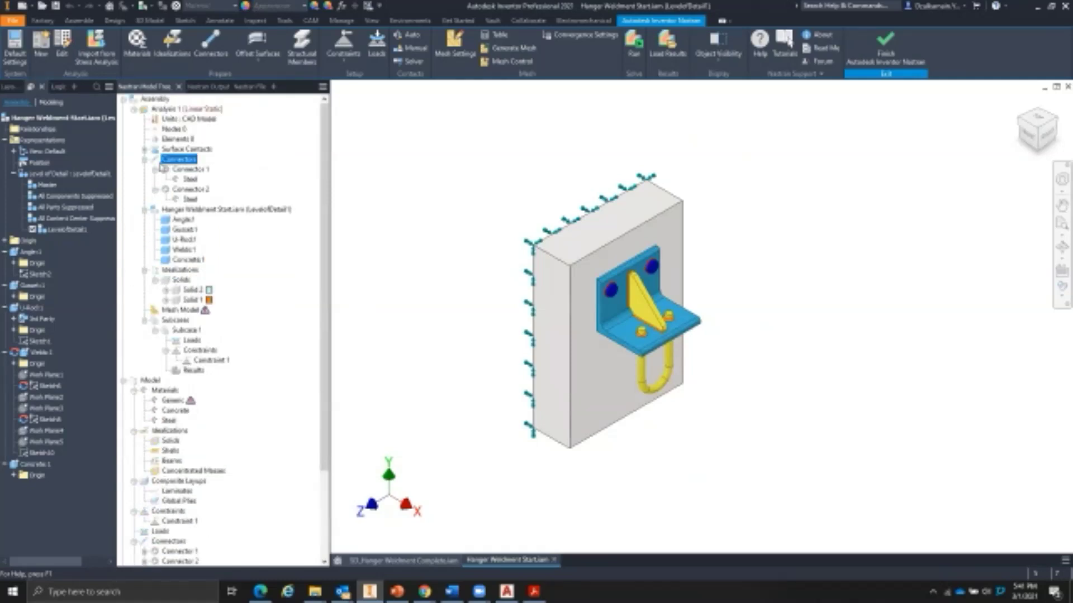
{"action": "left_click", "coordinate": [144, 150]}
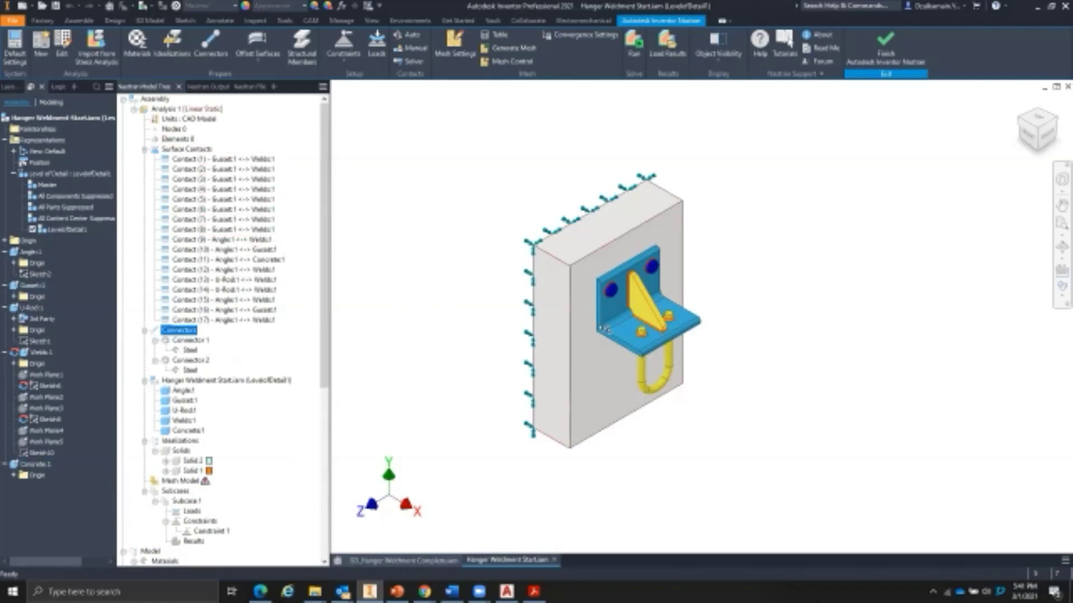
{"action": "scroll", "coordinate": [589, 339], "scroll_direction": "down", "scroll_amount": 5}
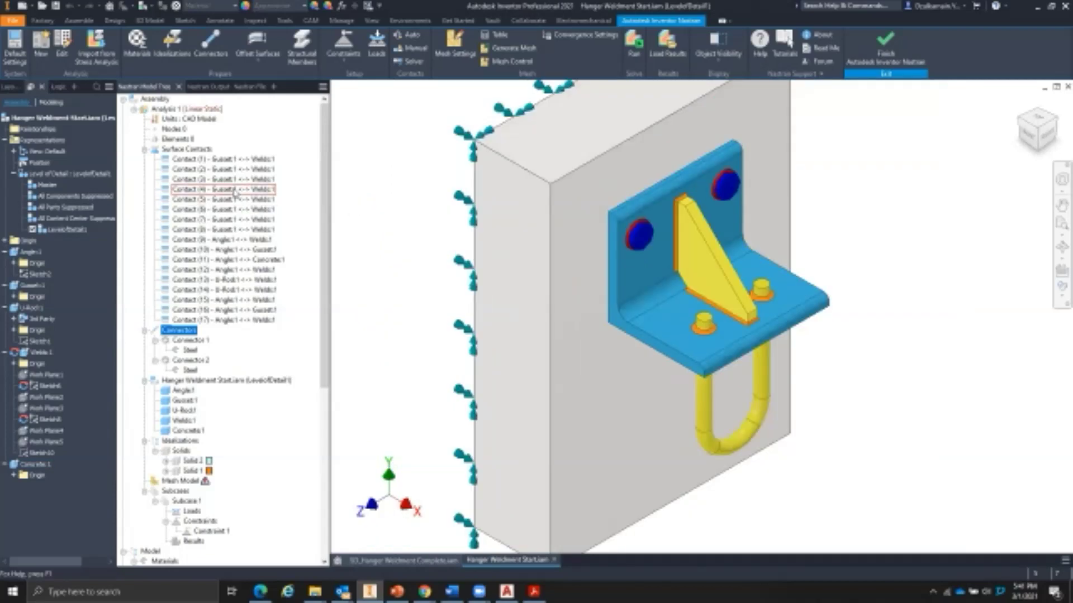
{"action": "double_click", "coordinate": [223, 162]}
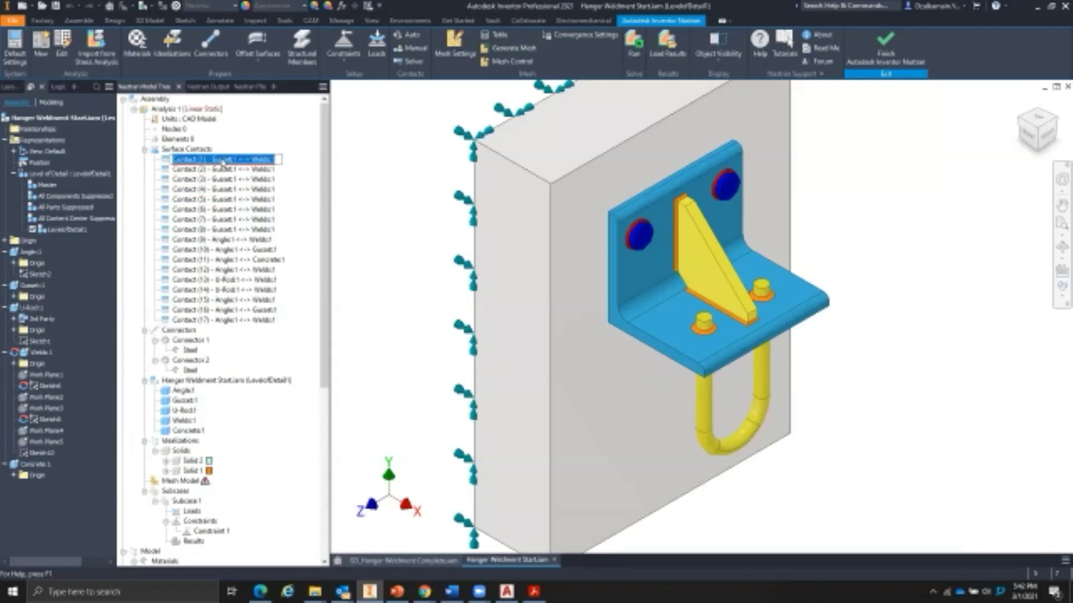
{"action": "left_click", "coordinate": [375, 159]}
{"action": "left_click", "coordinate": [212, 160]}
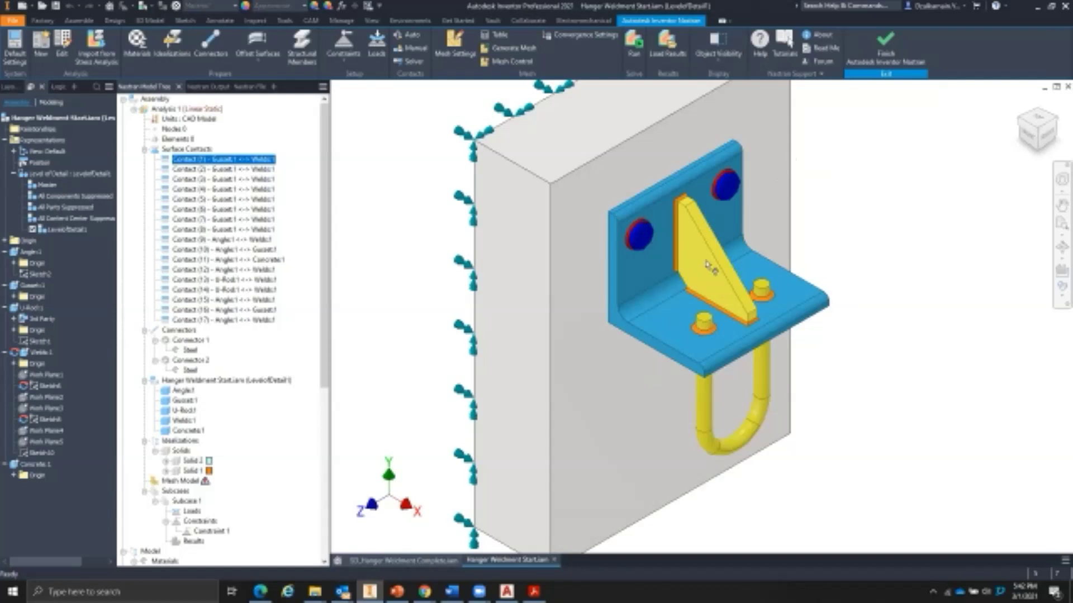
{"action": "left_click", "coordinate": [223, 180]}
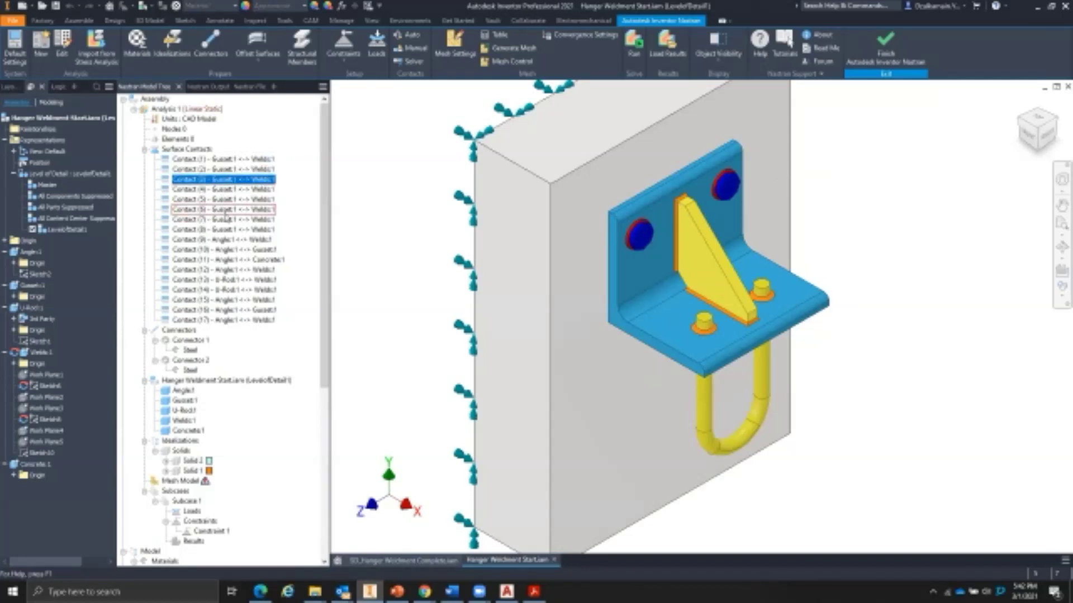
{"action": "left_click", "coordinate": [224, 240]}
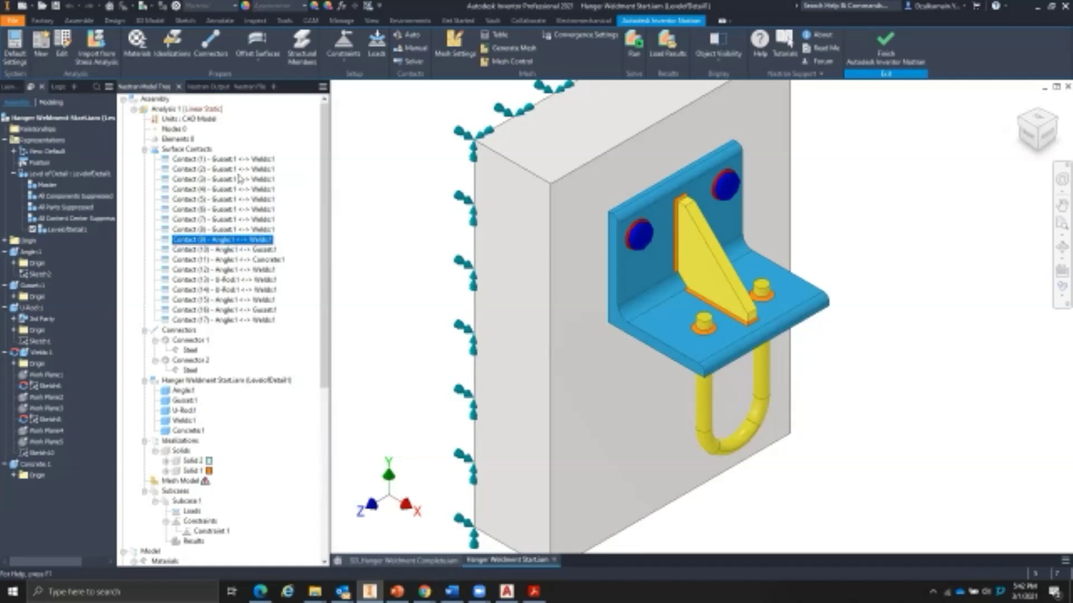
Suppress the two contacts between the angle and the gusset, Contact (10) and Contact (16).
{"action": "left_click", "coordinate": [229, 251]}
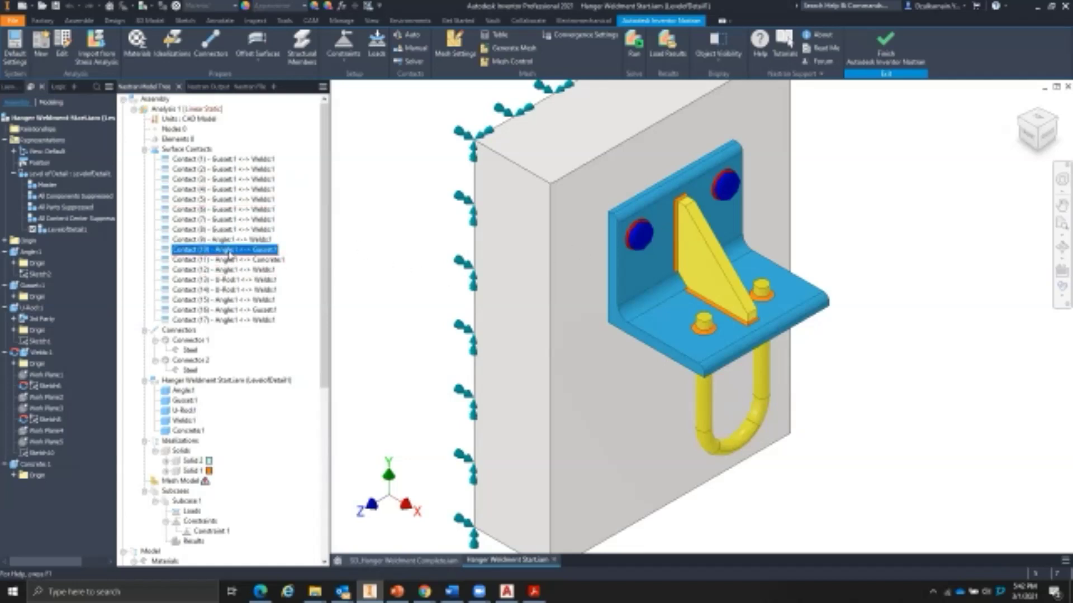
{"action": "right_click", "coordinate": [229, 252]}
{"action": "left_click", "coordinate": [264, 270]}
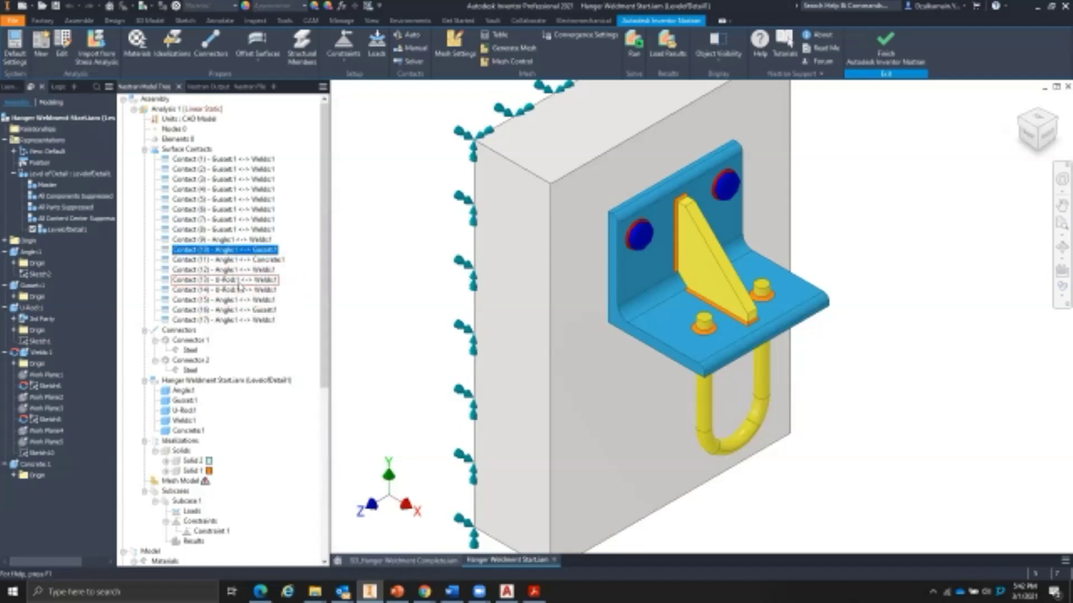
{"action": "left_click", "coordinate": [236, 312]}
{"action": "right_click", "coordinate": [237, 312]}
{"action": "left_click", "coordinate": [267, 328]}
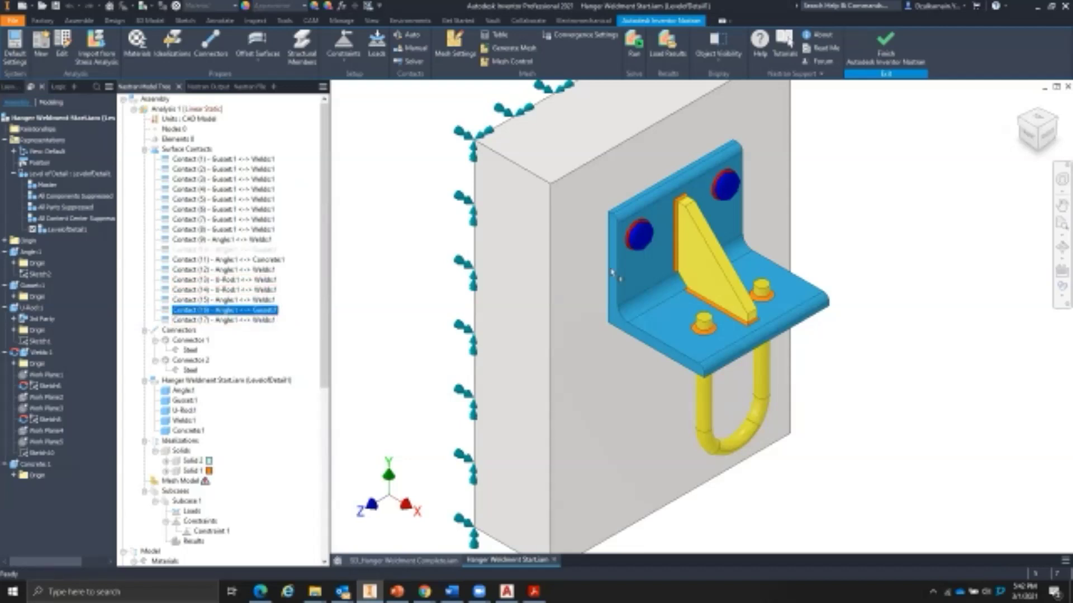
Set the contact type of the angle-to-concrete contact, Contact (11), to Sliding / No Separation.
{"action": "scroll", "coordinate": [704, 246], "scroll_direction": "up", "scroll_amount": 3}
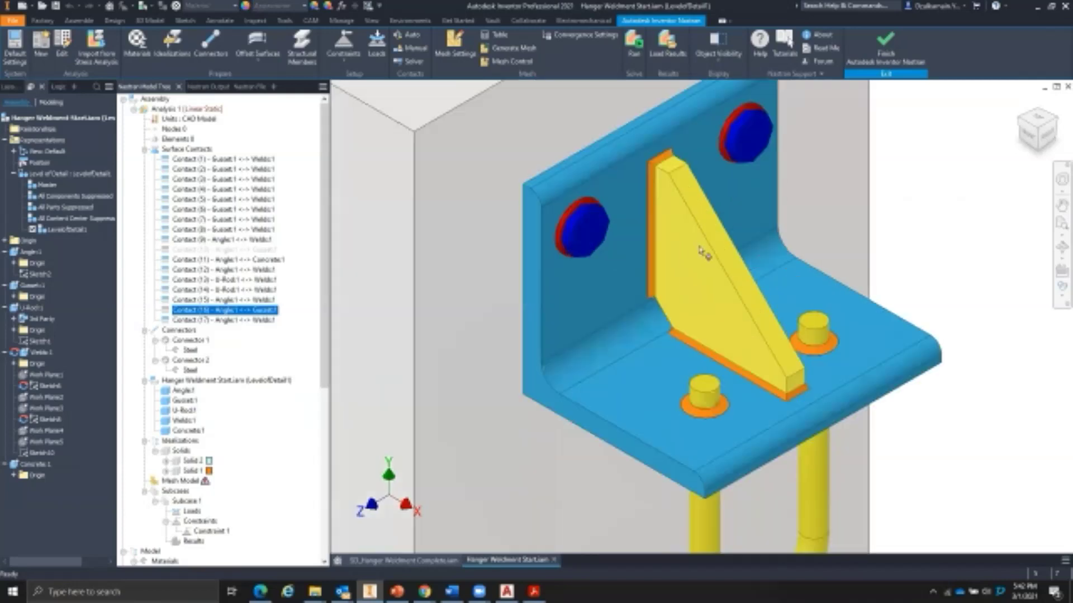
{"action": "scroll", "coordinate": [692, 257], "scroll_direction": "down", "scroll_amount": 3}
{"action": "left_click", "coordinate": [279, 280]}
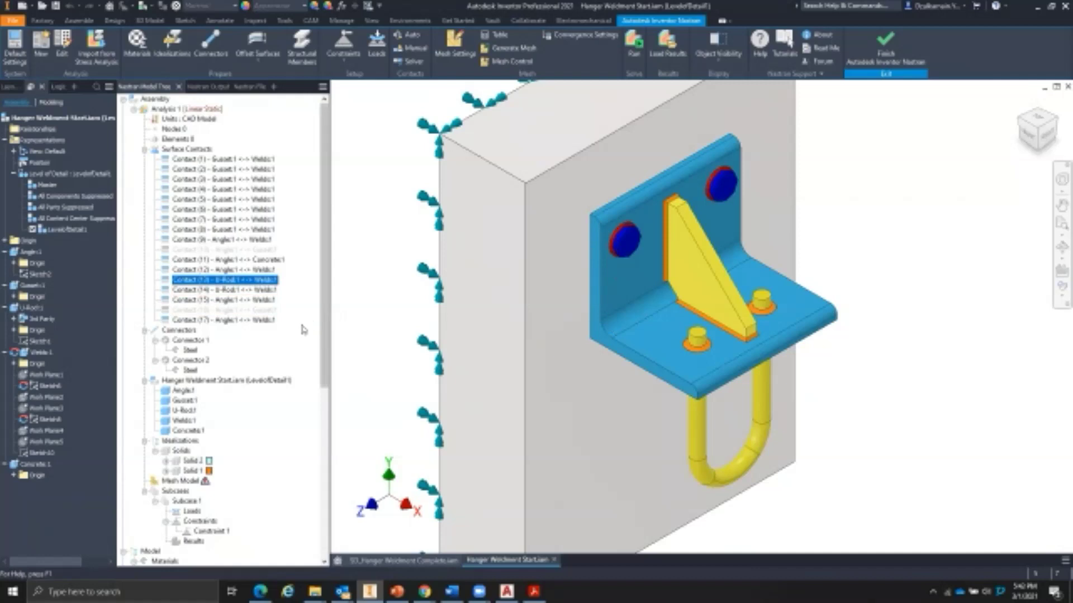
{"action": "left_click", "coordinate": [240, 259]}
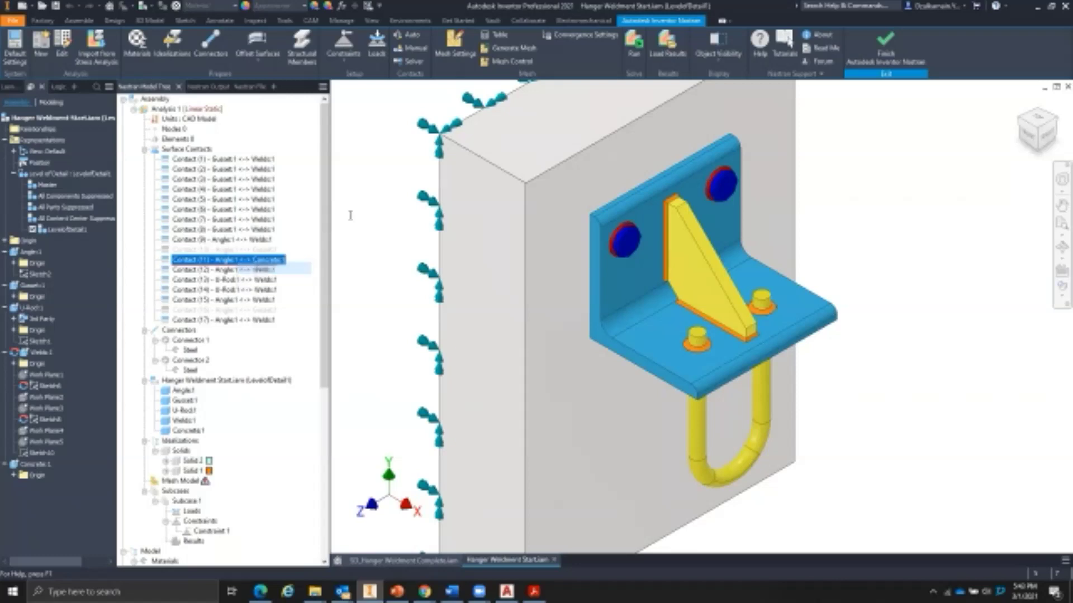
{"action": "middle_click_drag", "start_coordinate": [572, 259], "coordinate": [673, 272]}
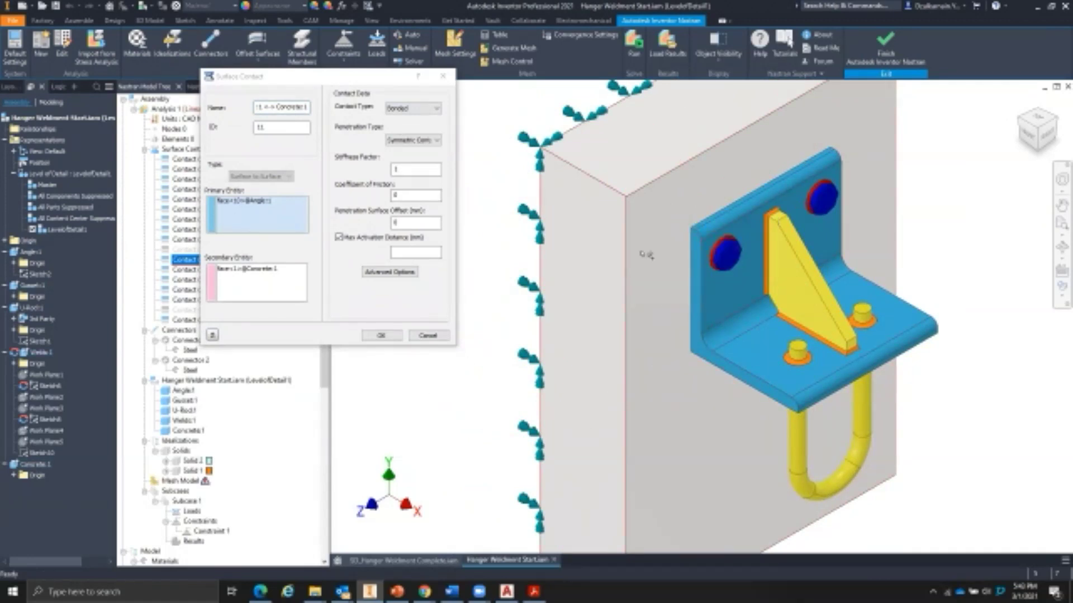
{"action": "left_click", "coordinate": [419, 109]}
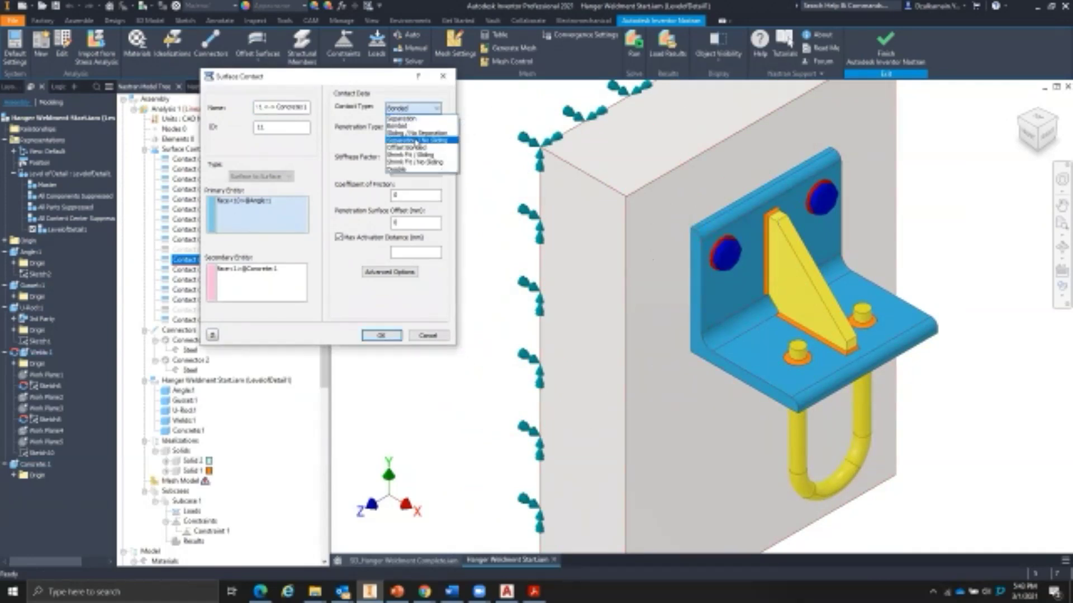
{"action": "left_click", "coordinate": [416, 134]}
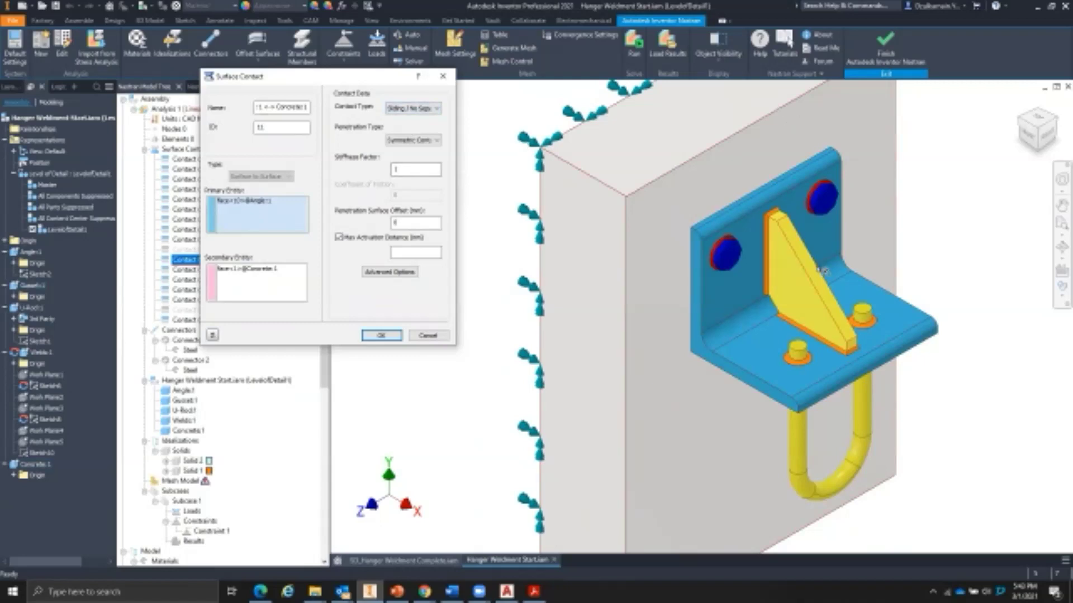
{"action": "left_click", "coordinate": [382, 336]}
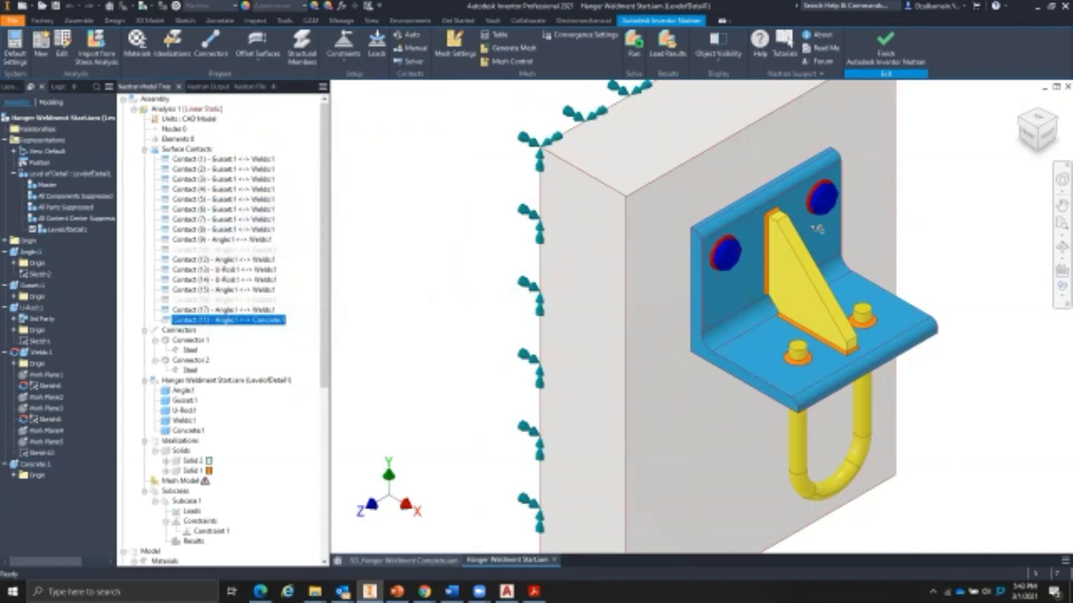
{"action": "scroll", "coordinate": [817, 229], "scroll_direction": "down", "scroll_amount": 2}
{"action": "middle_click_drag", "start_coordinate": [810, 232], "coordinate": [643, 249]}
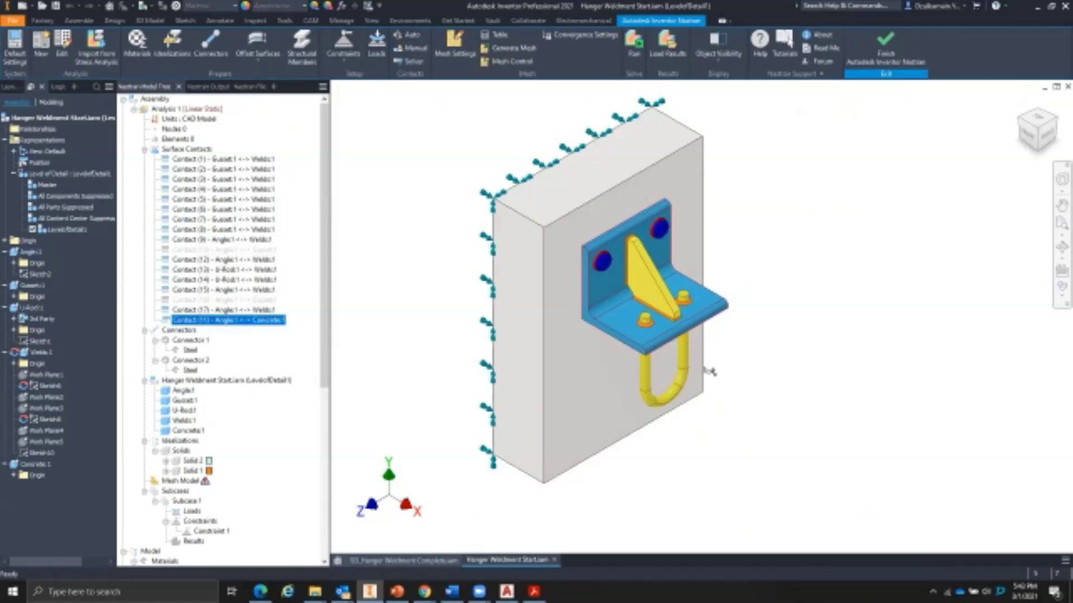
Start a force load on the bottom bend face of the U-rod, with the load preview enabled and the arrow density slightly increased.
{"action": "scroll", "coordinate": [698, 405], "scroll_direction": "up", "scroll_amount": 5}
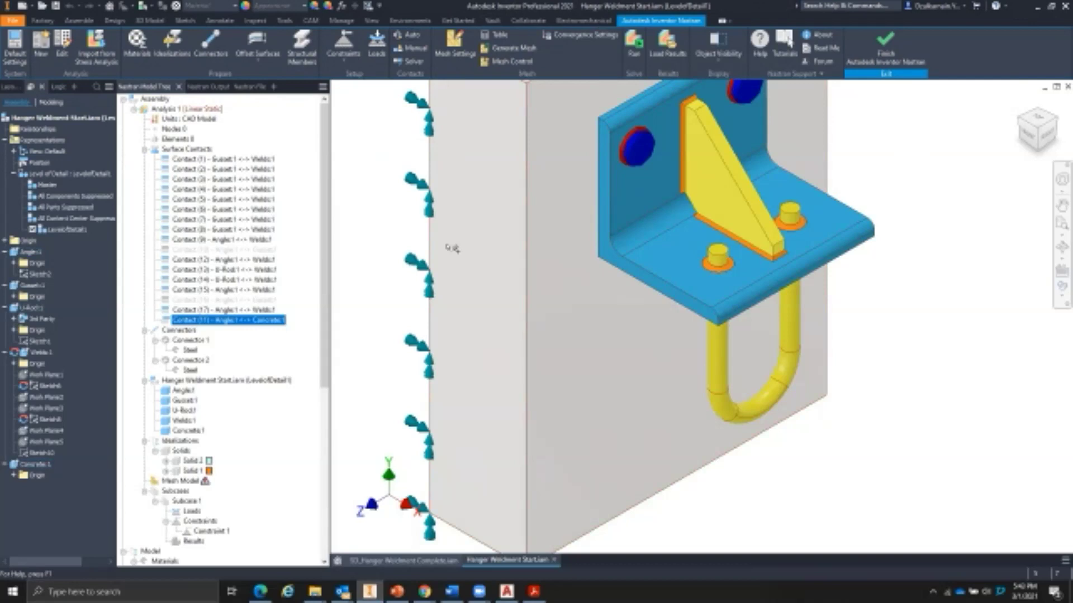
{"action": "middle_click_drag", "start_coordinate": [894, 153], "coordinate": [900, 166]}
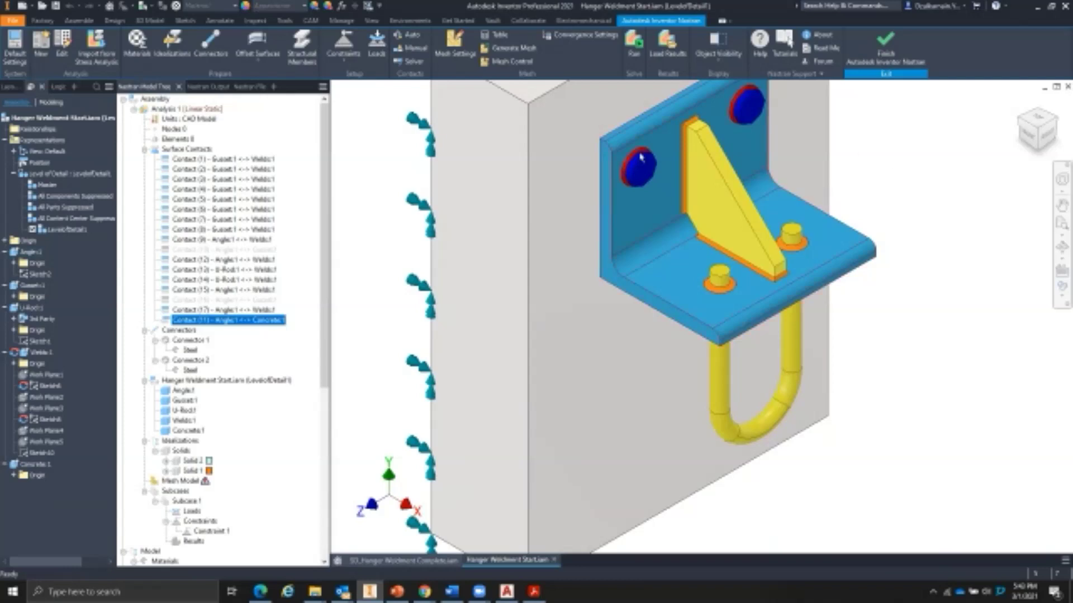
{"action": "left_click", "coordinate": [377, 44]}
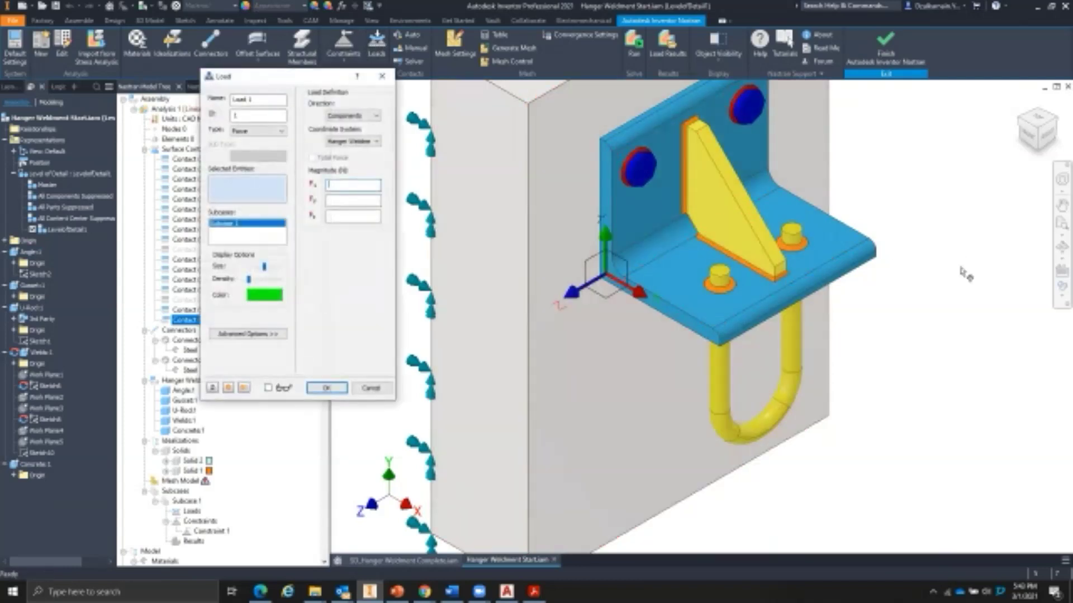
{"action": "middle_click_drag", "start_coordinate": [933, 366], "coordinate": [932, 337]}
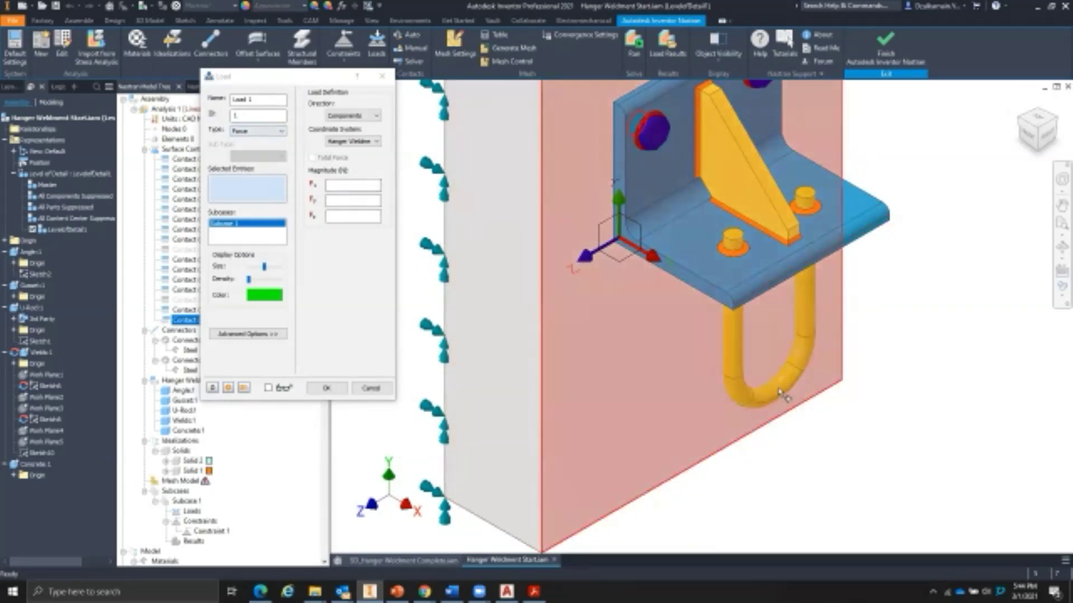
{"action": "left_click", "coordinate": [799, 387]}
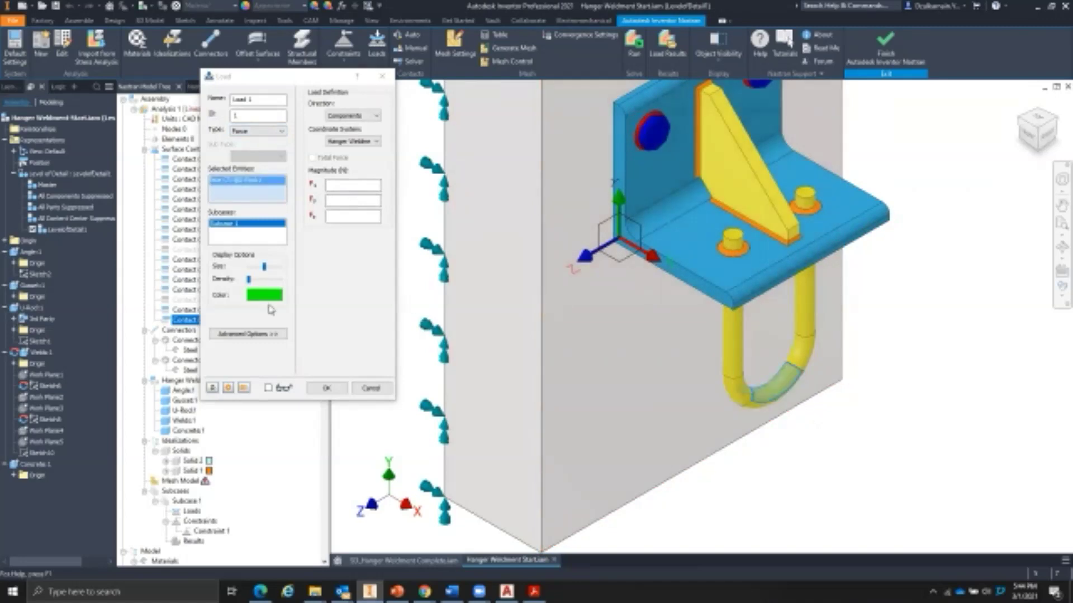
{"action": "left_click", "coordinate": [269, 388]}
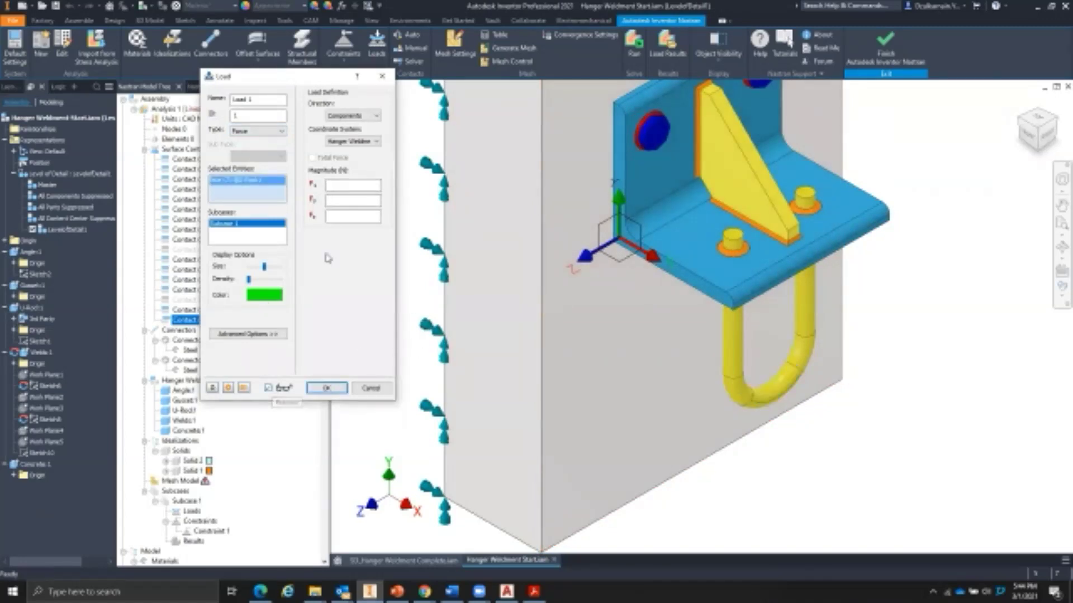
{"action": "left_click_drag", "start_coordinate": [249, 279], "coordinate": [254, 279]}
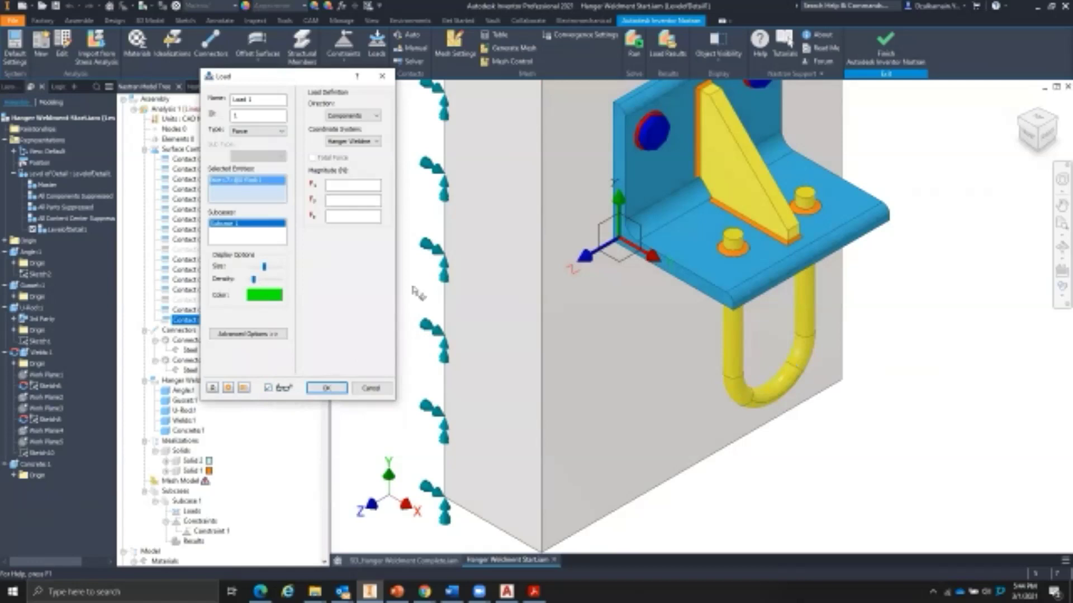
Set the force's Y component to -5000 N and create the load.
{"action": "left_click", "coordinate": [340, 199]}
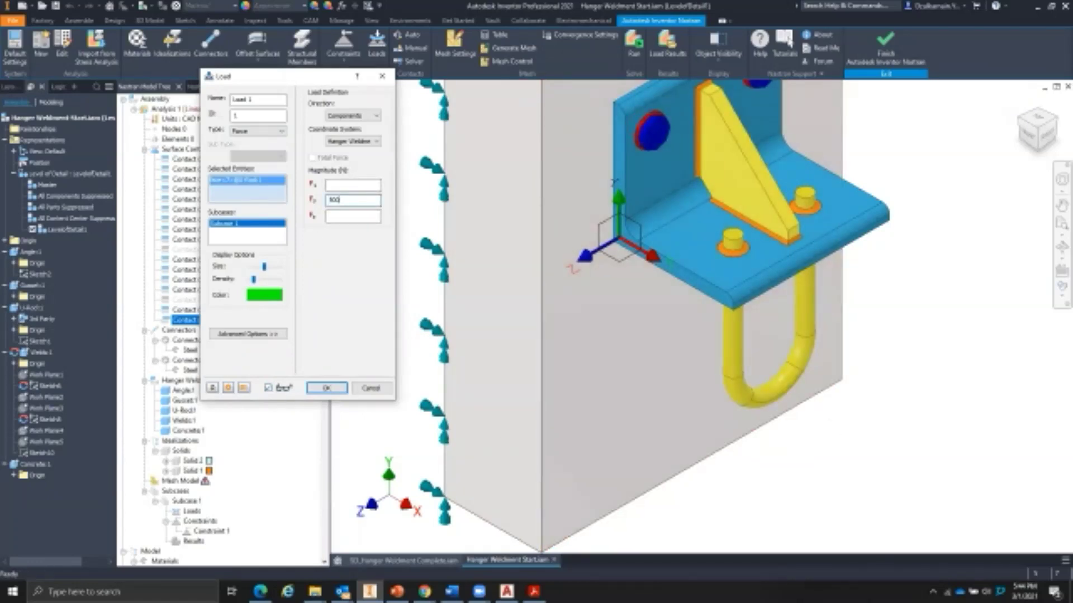
{"action": "left_click", "coordinate": [356, 215]}
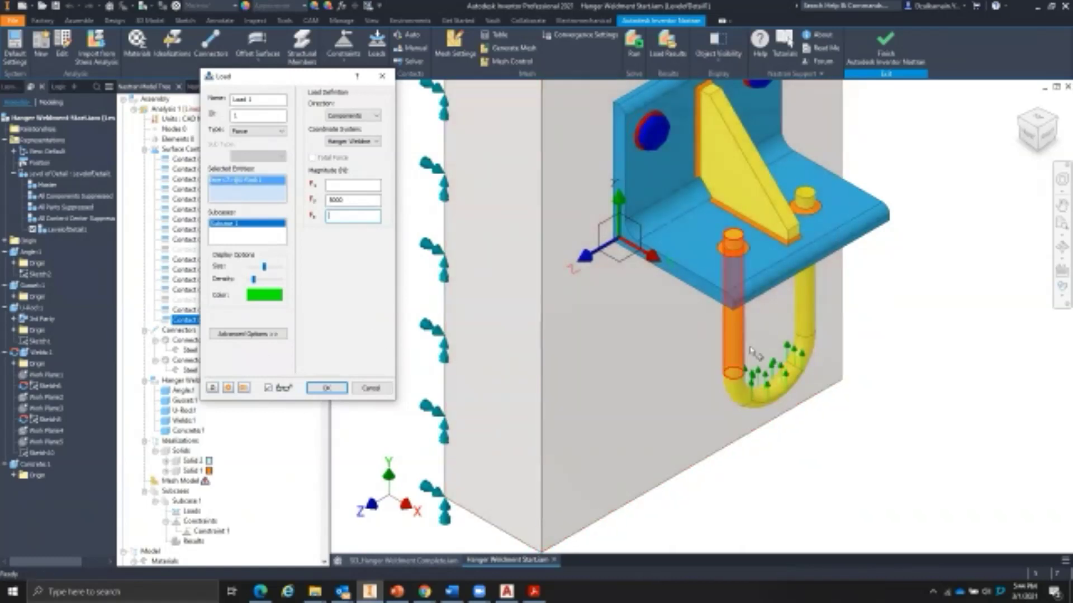
{"action": "left_click", "coordinate": [329, 200]}
{"action": "type", "text": "-"}
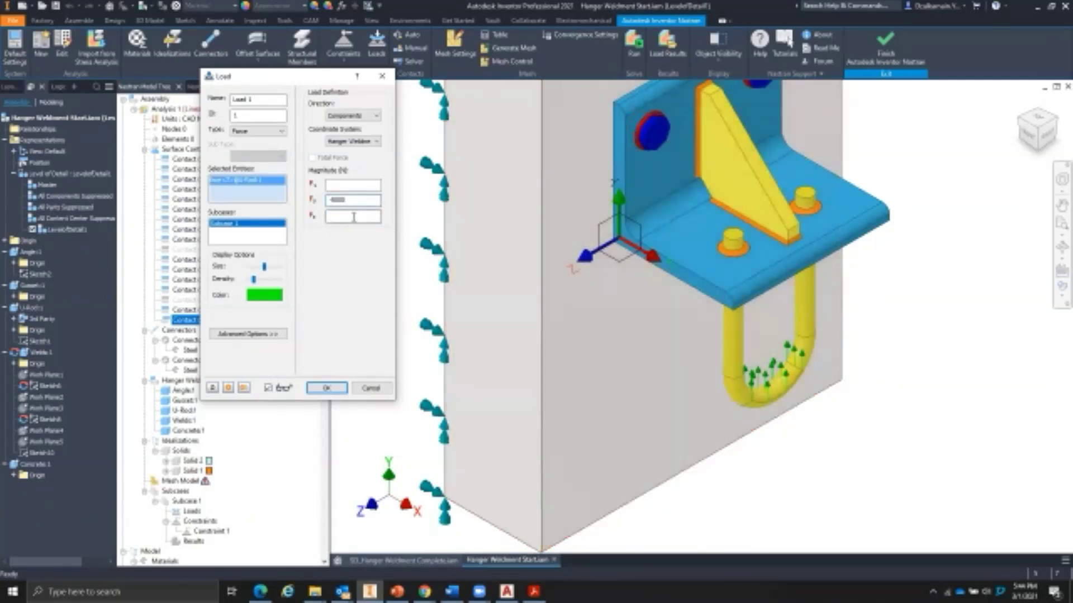
{"action": "left_click", "coordinate": [353, 217]}
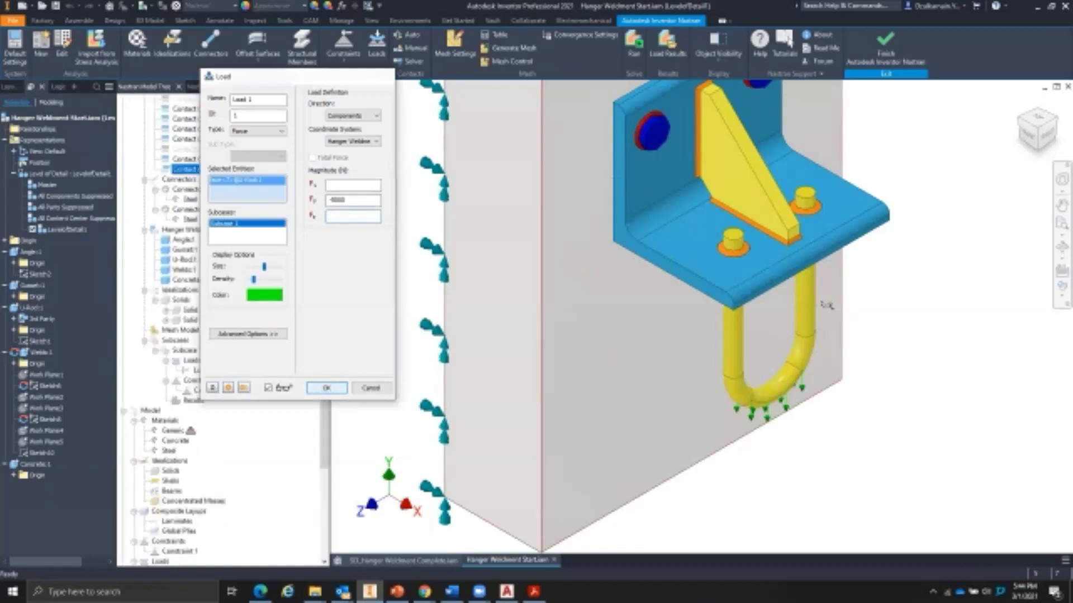
{"action": "key", "text": "Return"}
Open the mesh table, include all parts in the selection and set their element size to 4 mm.
{"action": "scroll", "coordinate": [894, 407], "scroll_direction": "down", "scroll_amount": 3}
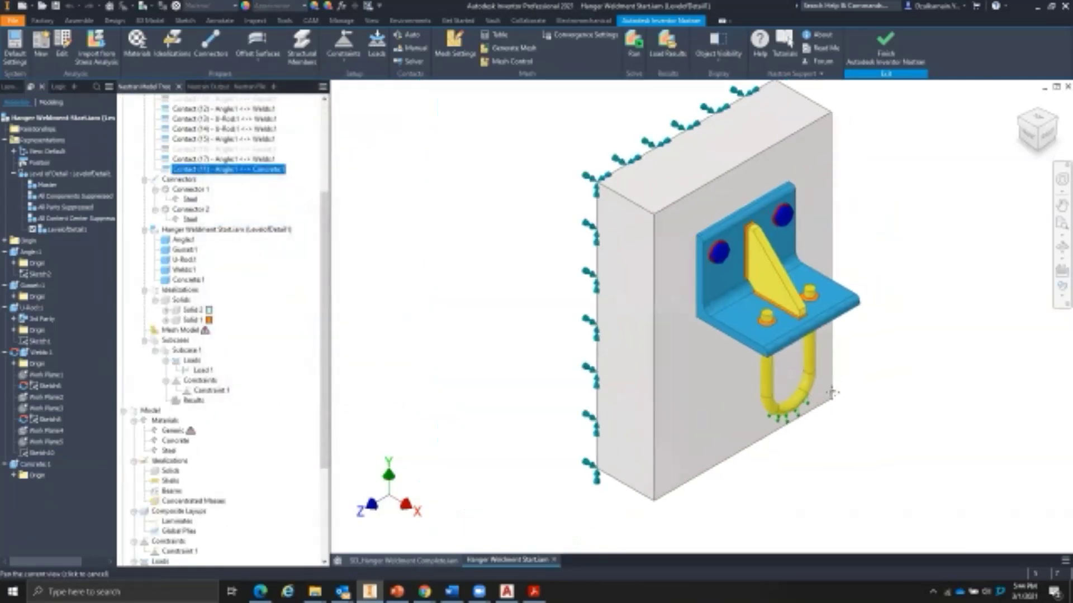
{"action": "middle_click_drag", "start_coordinate": [833, 392], "coordinate": [795, 401]}
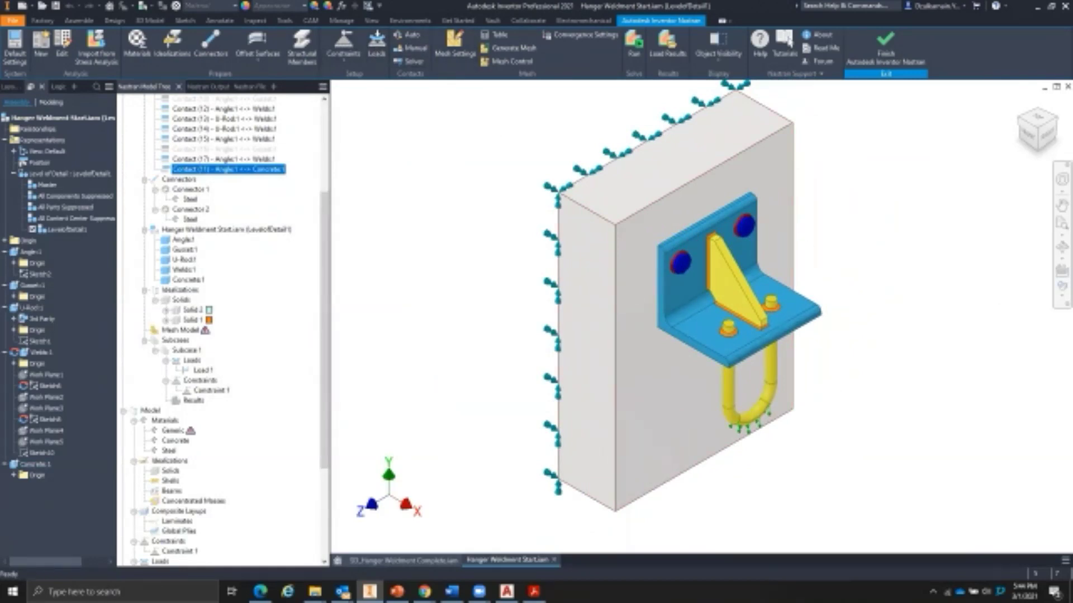
{"action": "middle_click_drag", "start_coordinate": [765, 208], "coordinate": [738, 240]}
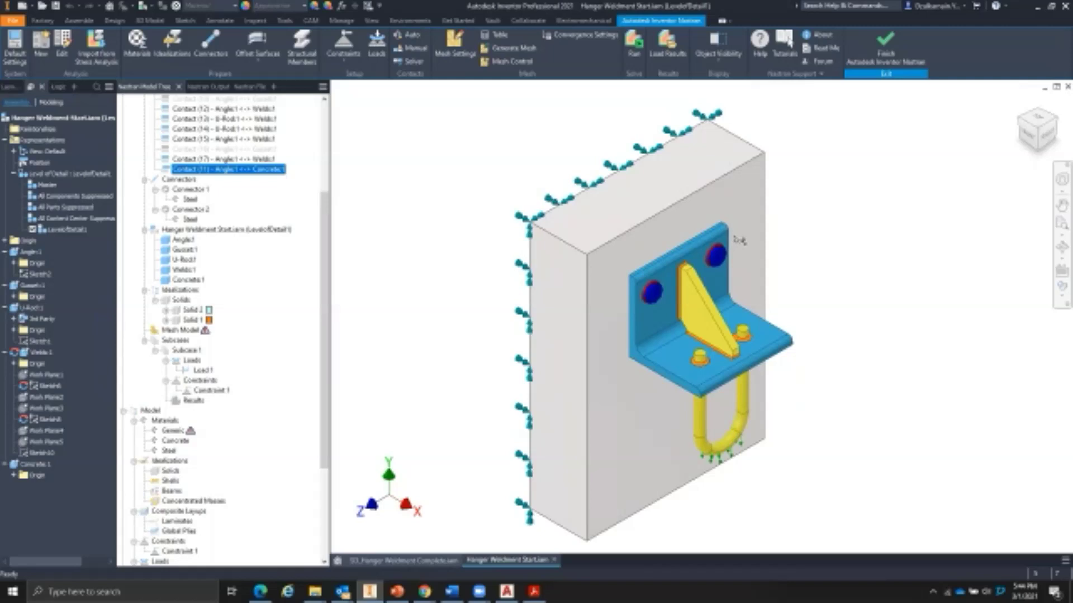
{"action": "middle_click_drag", "start_coordinate": [748, 241], "coordinate": [756, 231]}
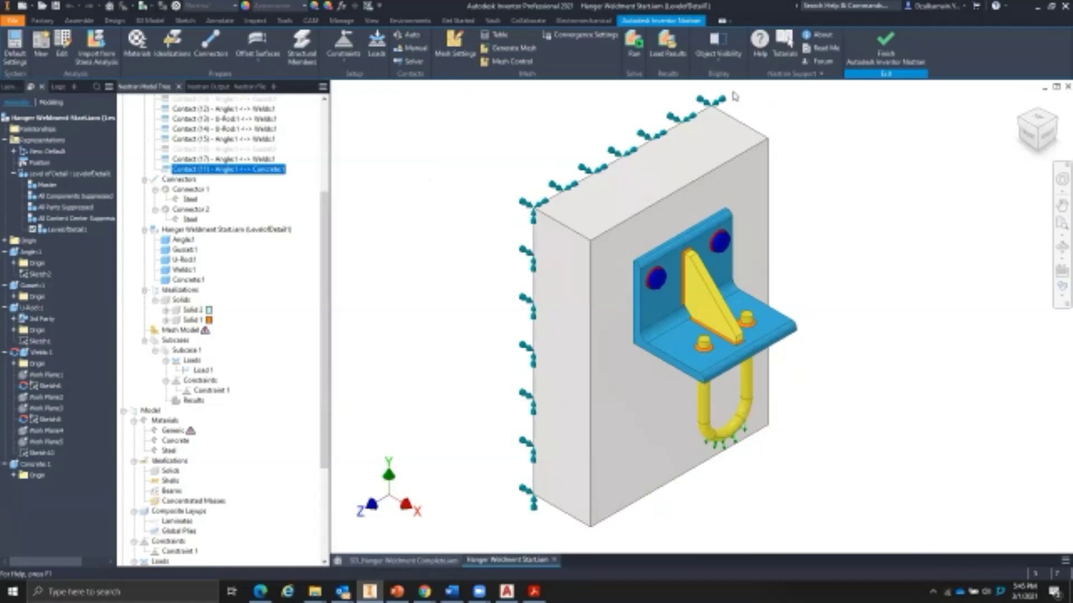
{"action": "middle_click_drag", "start_coordinate": [791, 134], "coordinate": [908, 151]}
{"action": "left_click_drag", "start_coordinate": [415, 219], "coordinate": [358, 92]}
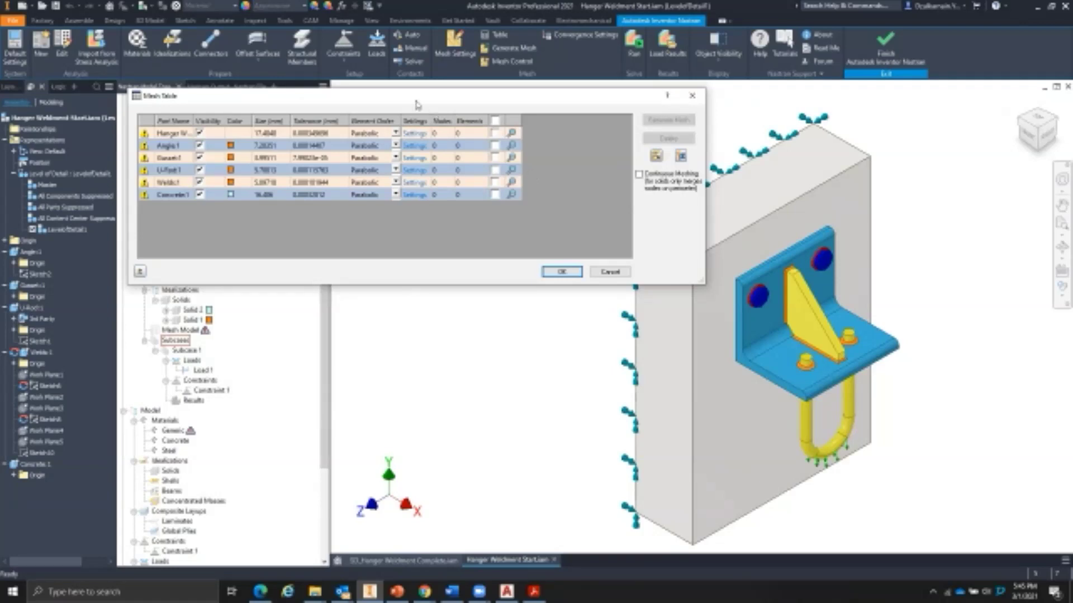
{"action": "left_click", "coordinate": [495, 121]}
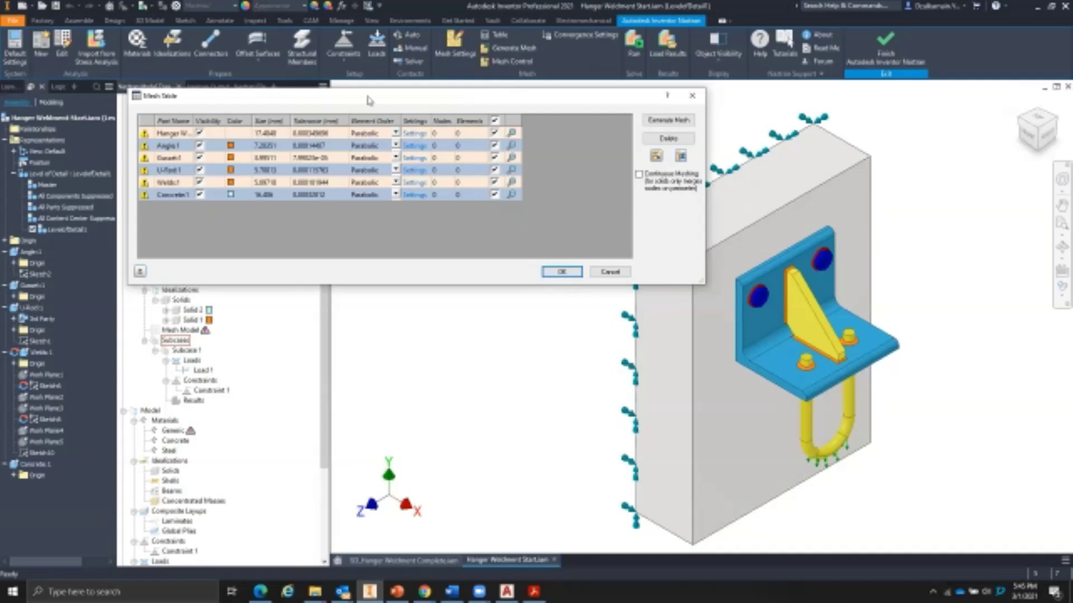
{"action": "double_click", "coordinate": [275, 134]}
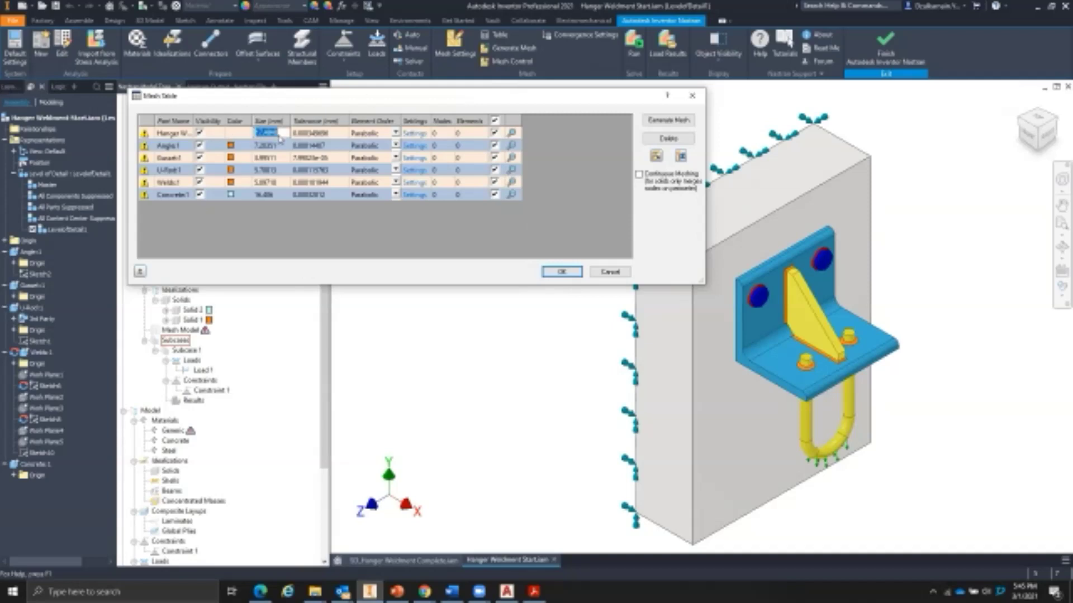
{"action": "type", "text": "4"}
{"action": "key", "text": "Return"}
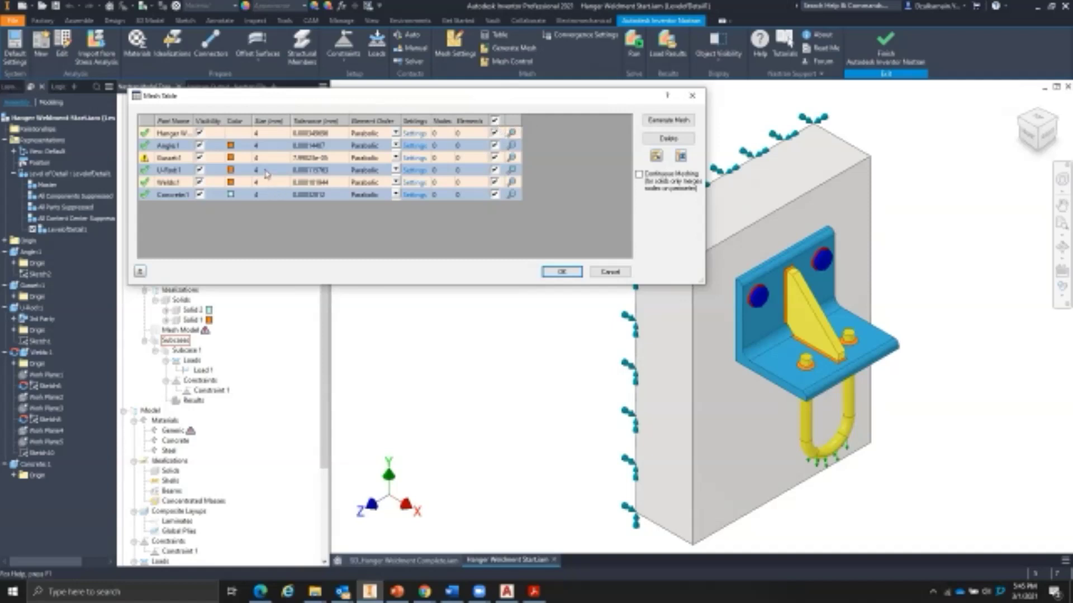
{"action": "double_click", "coordinate": [269, 194]}
{"action": "type", "text": "2"}
{"action": "key", "text": "Return"}
{"action": "double_click", "coordinate": [264, 195]}
{"action": "type", "text": "4"}
{"action": "key", "text": "Return"}
Deselect all mesh table parts, set the element size to 15 mm for the concrete and 2 mm for the welds, and generate the mesh.
{"action": "left_click", "coordinate": [495, 121]}
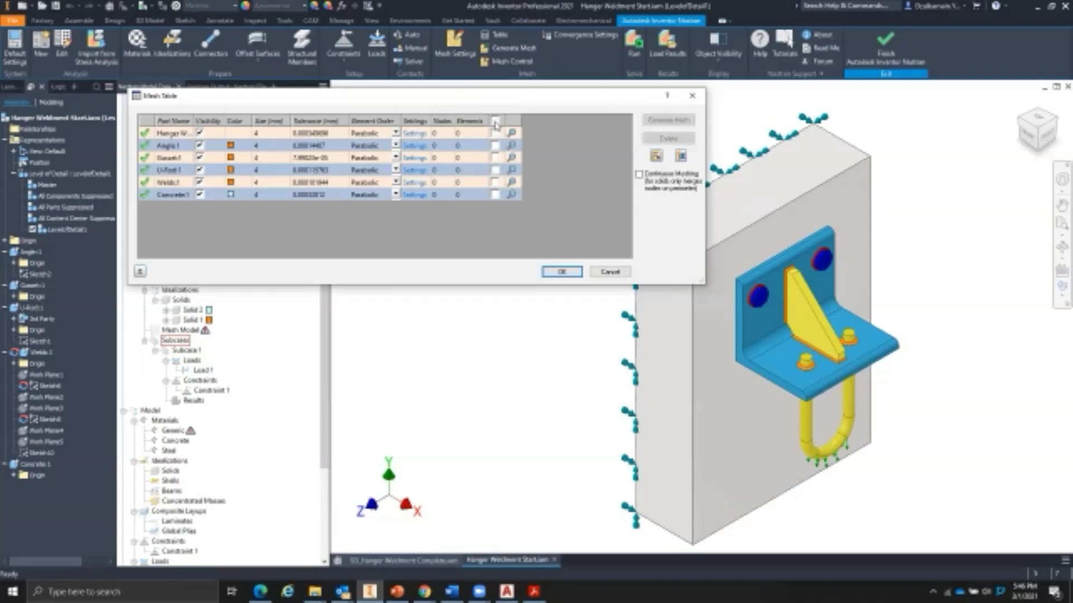
{"action": "double_click", "coordinate": [273, 196]}
{"action": "type", "text": "2"}
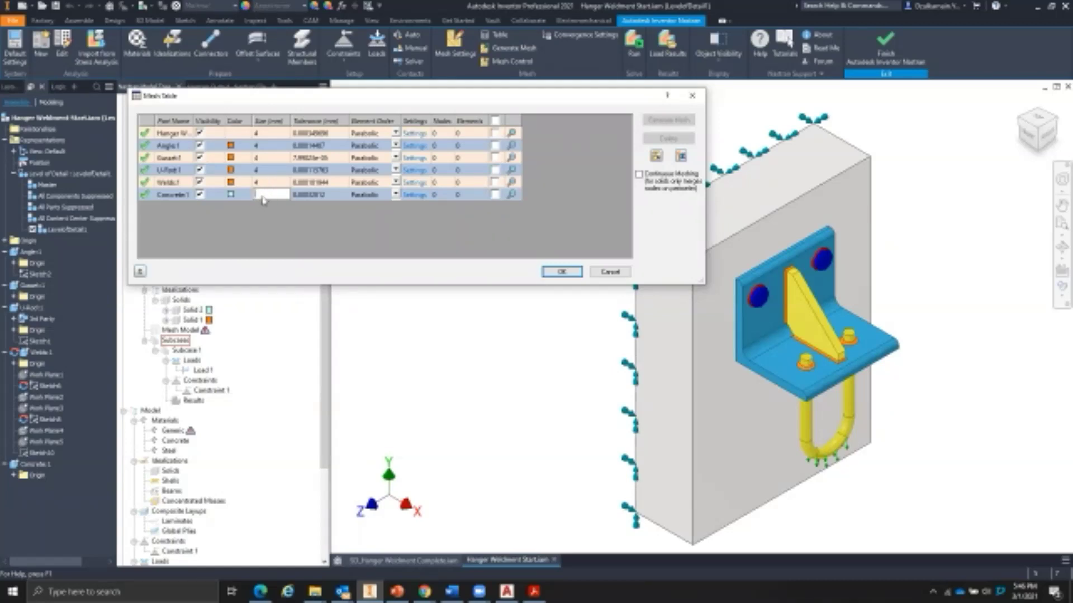
{"action": "type", "text": "15"}
{"action": "left_click", "coordinate": [265, 183]}
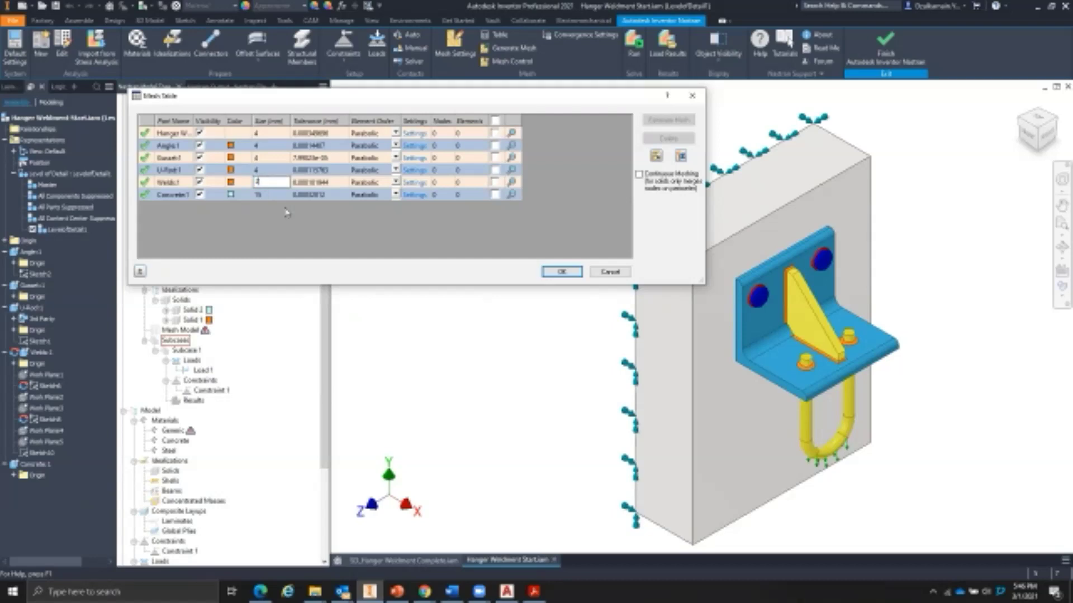
{"action": "left_click", "coordinate": [305, 233]}
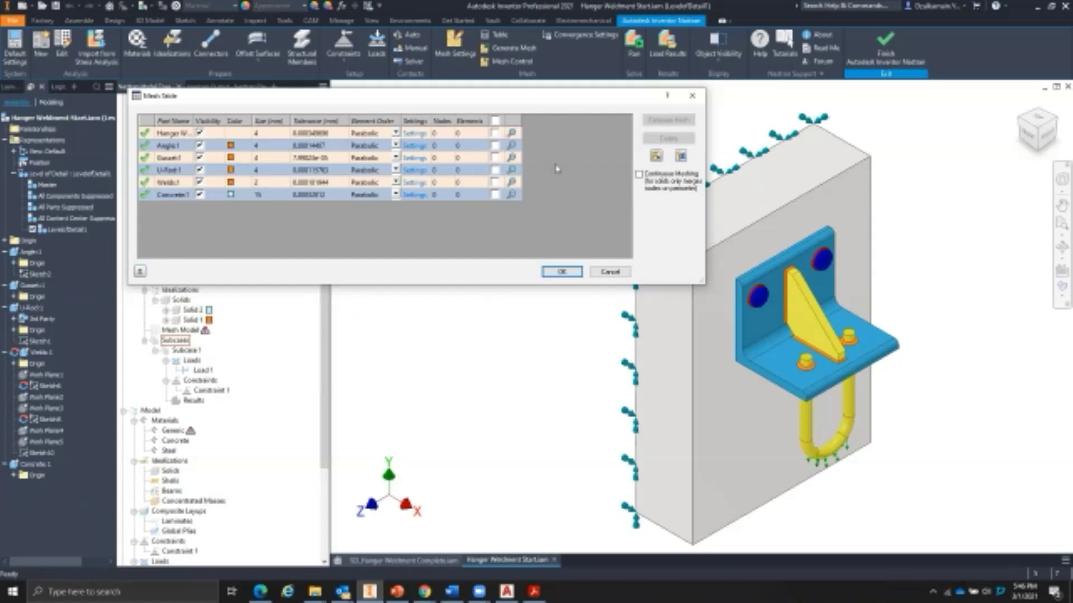
{"action": "left_click", "coordinate": [560, 272]}
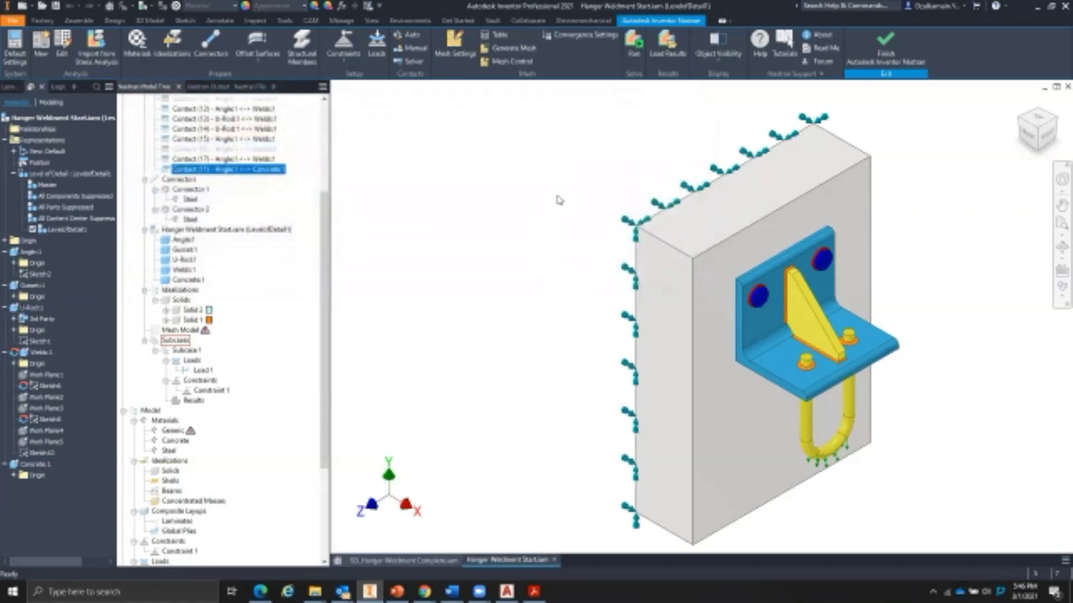
{"action": "left_click", "coordinate": [511, 49]}
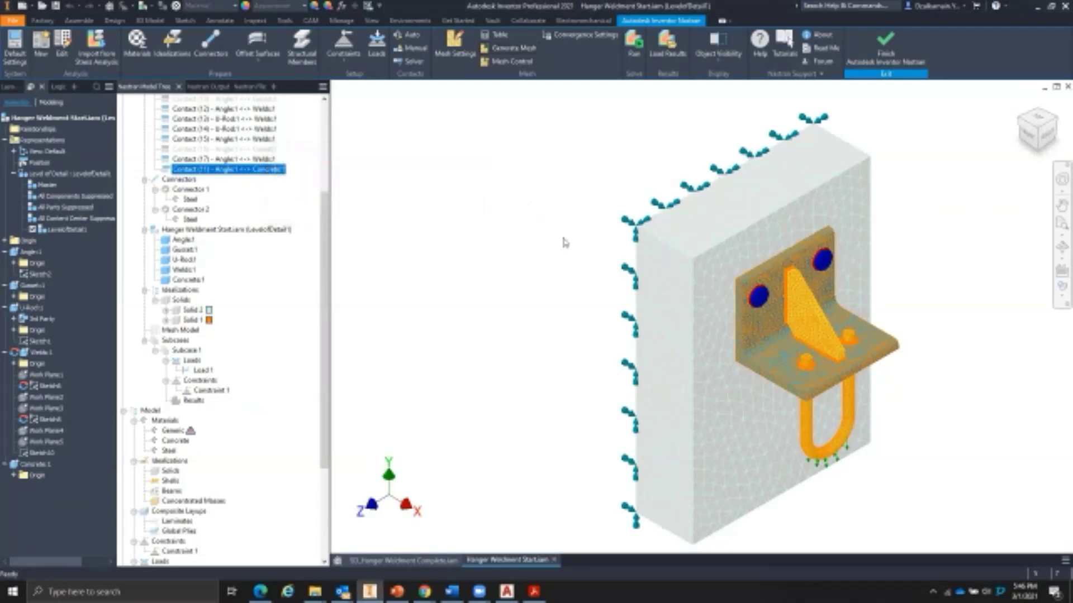
Examine the mesh around the bolts, gusset, welds and rod ends, and check the material warning and the analysis's node and element counts.
{"action": "scroll", "coordinate": [606, 282], "scroll_direction": "up", "scroll_amount": 6}
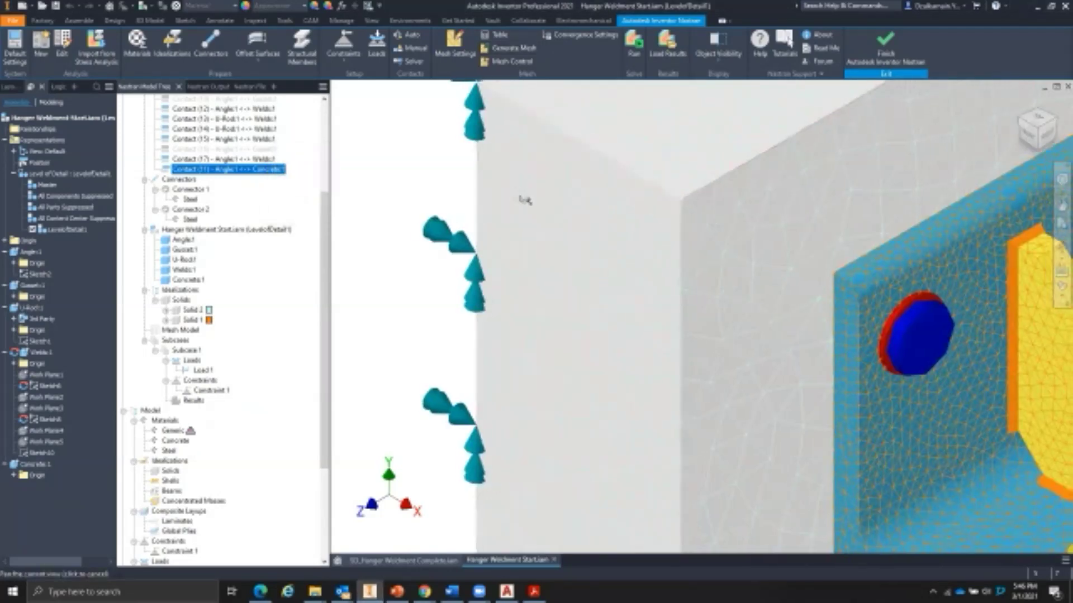
{"action": "middle_click_drag", "start_coordinate": [553, 197], "coordinate": [474, 217]}
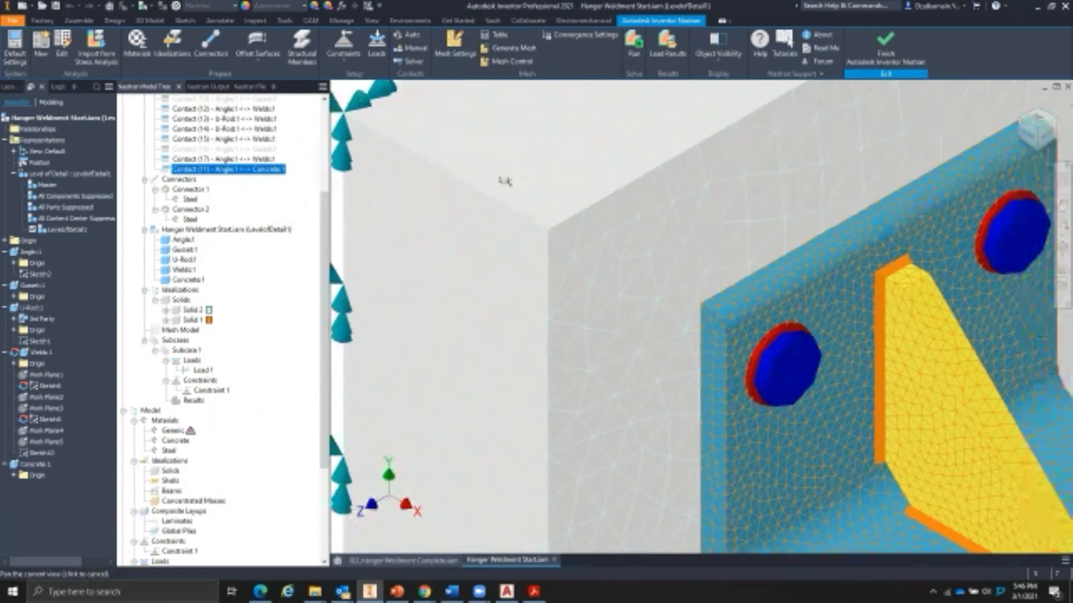
{"action": "scroll", "coordinate": [684, 315], "scroll_direction": "down", "scroll_amount": 2}
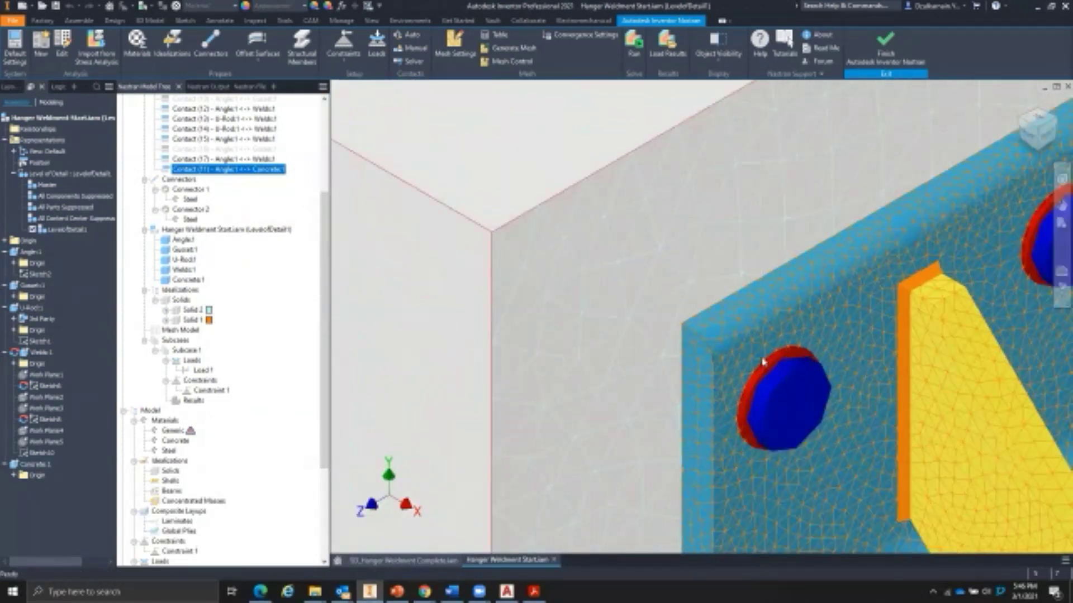
{"action": "scroll", "coordinate": [712, 379], "scroll_direction": "down", "scroll_amount": 4}
{"action": "scroll", "coordinate": [687, 410], "scroll_direction": "up", "scroll_amount": 3}
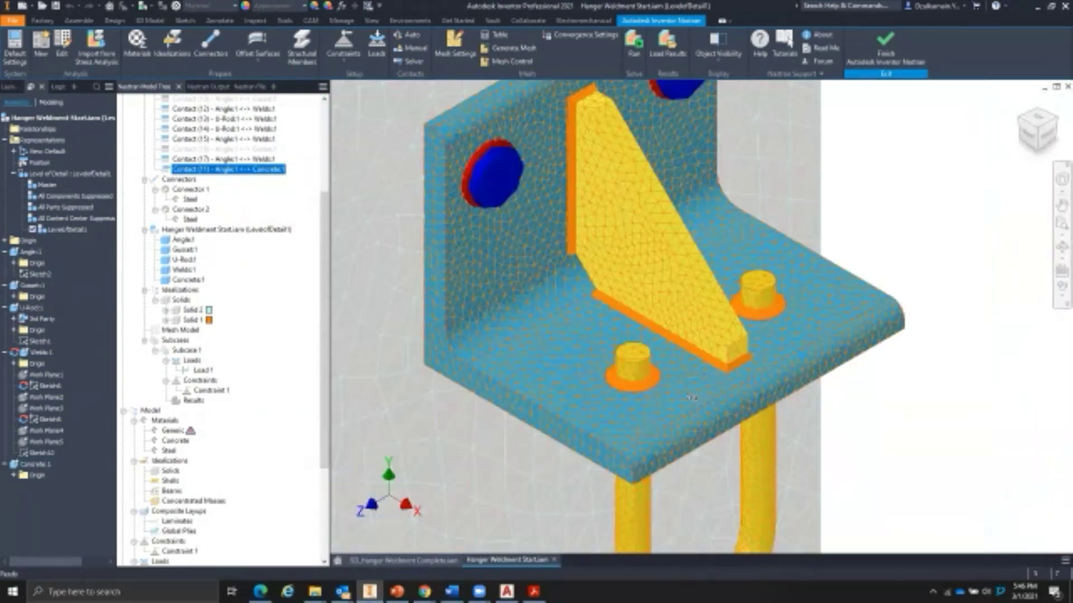
{"action": "scroll", "coordinate": [618, 462], "scroll_direction": "up", "scroll_amount": 2}
{"action": "scroll", "coordinate": [665, 413], "scroll_direction": "up", "scroll_amount": 4}
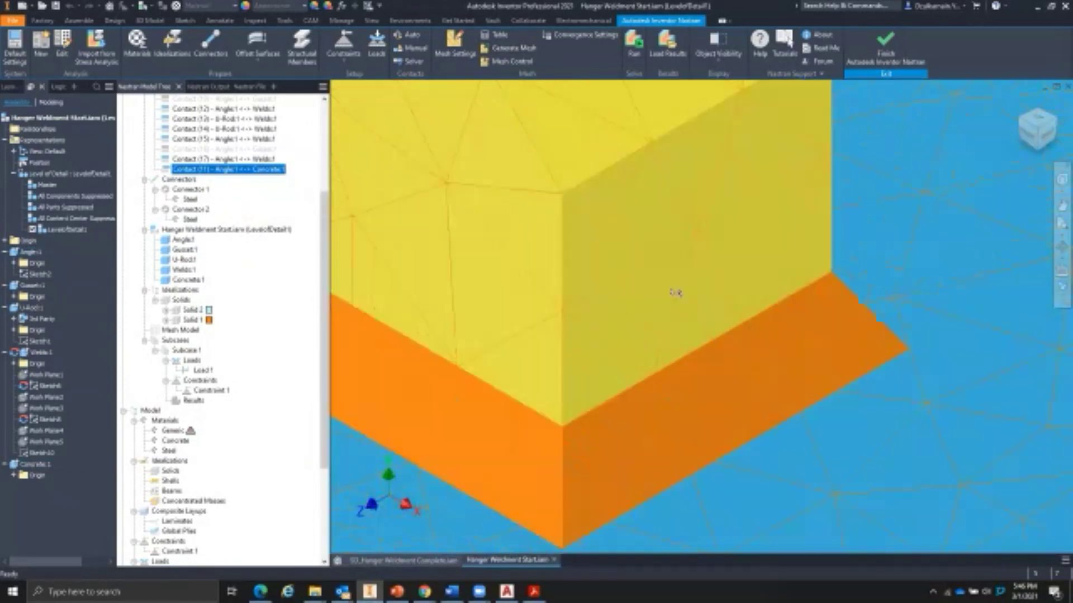
{"action": "scroll", "coordinate": [675, 296], "scroll_direction": "down", "scroll_amount": 3}
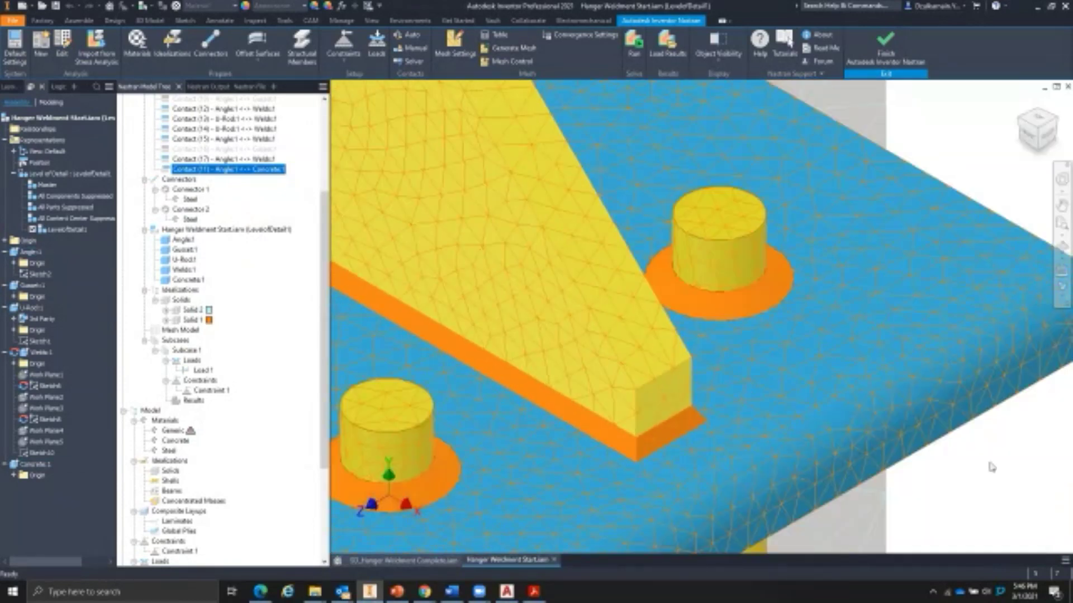
{"action": "scroll", "coordinate": [927, 254], "scroll_direction": "down", "scroll_amount": 2}
{"action": "scroll", "coordinate": [589, 264], "scroll_direction": "down", "scroll_amount": 2}
{"action": "scroll", "coordinate": [544, 290], "scroll_direction": "down", "scroll_amount": 1}
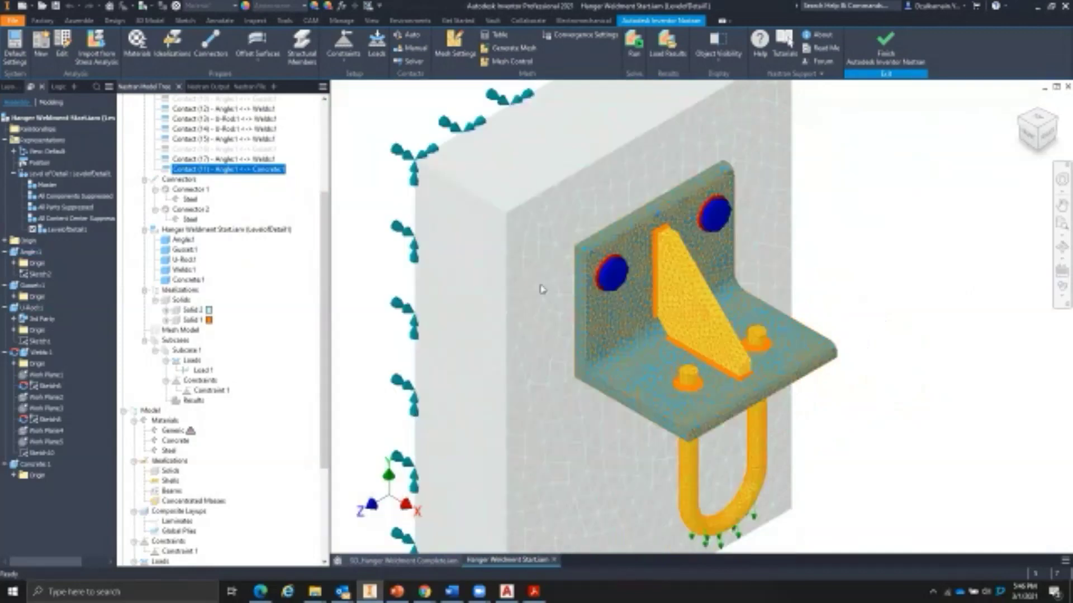
{"action": "scroll", "coordinate": [547, 263], "scroll_direction": "down", "scroll_amount": 2}
{"action": "mouse_move", "coordinate": [189, 439]}
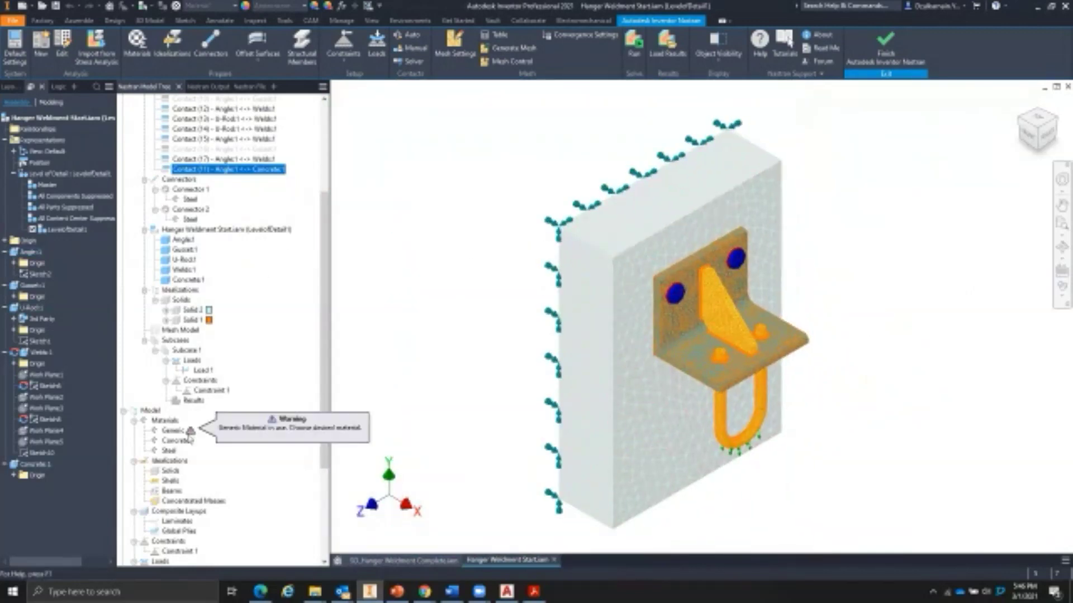
{"action": "scroll", "coordinate": [235, 275], "scroll_direction": "up", "scroll_amount": 3}
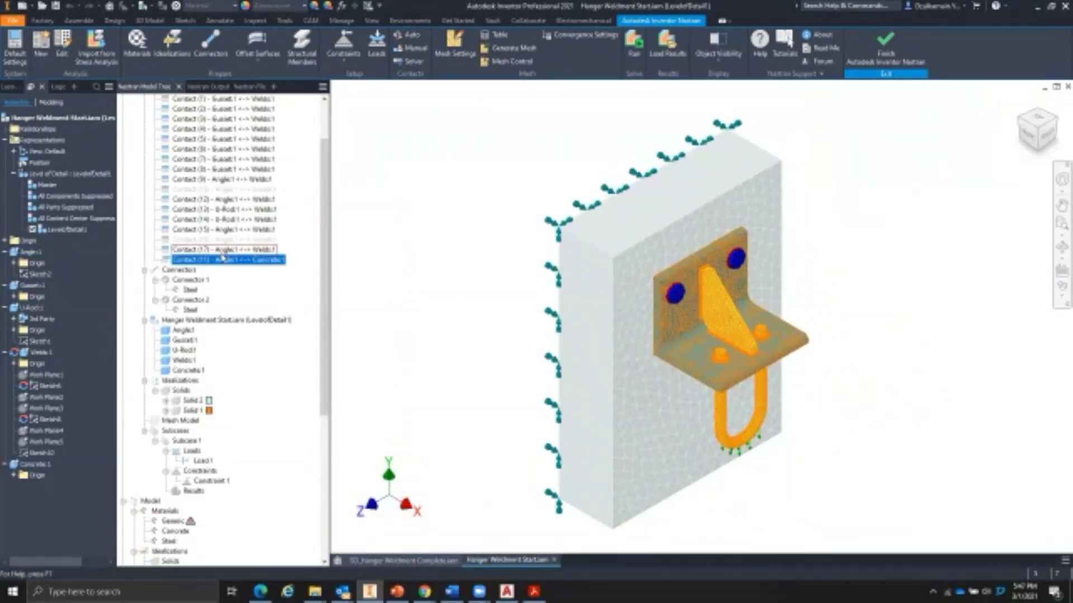
{"action": "scroll", "coordinate": [223, 257], "scroll_direction": "up", "scroll_amount": 2}
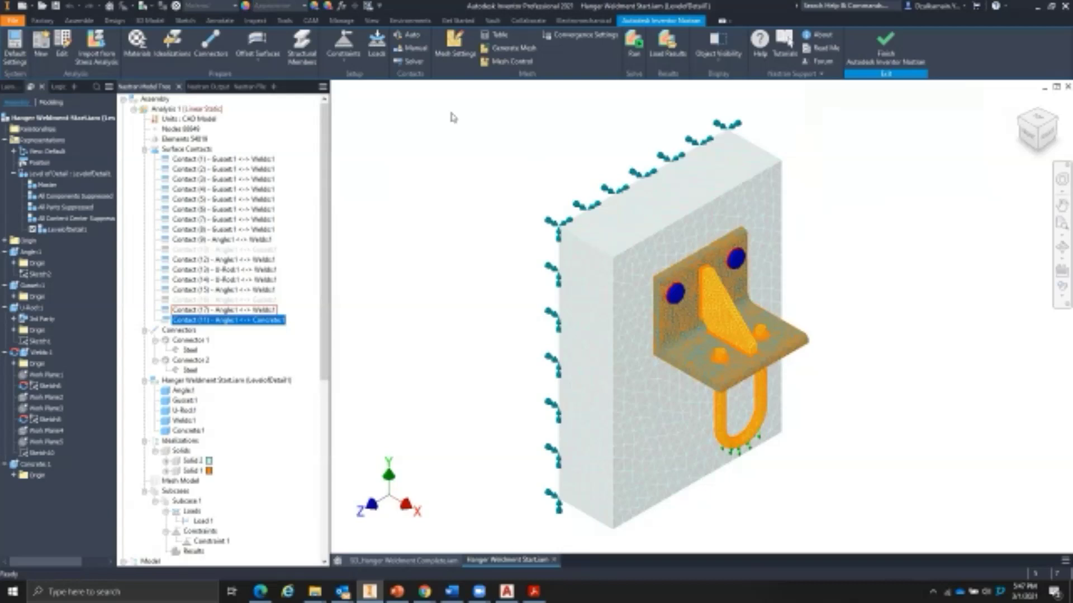
Run the analysis, acknowledge its completion and collapse the surface contacts in the model tree.
{"action": "left_click", "coordinate": [634, 44]}
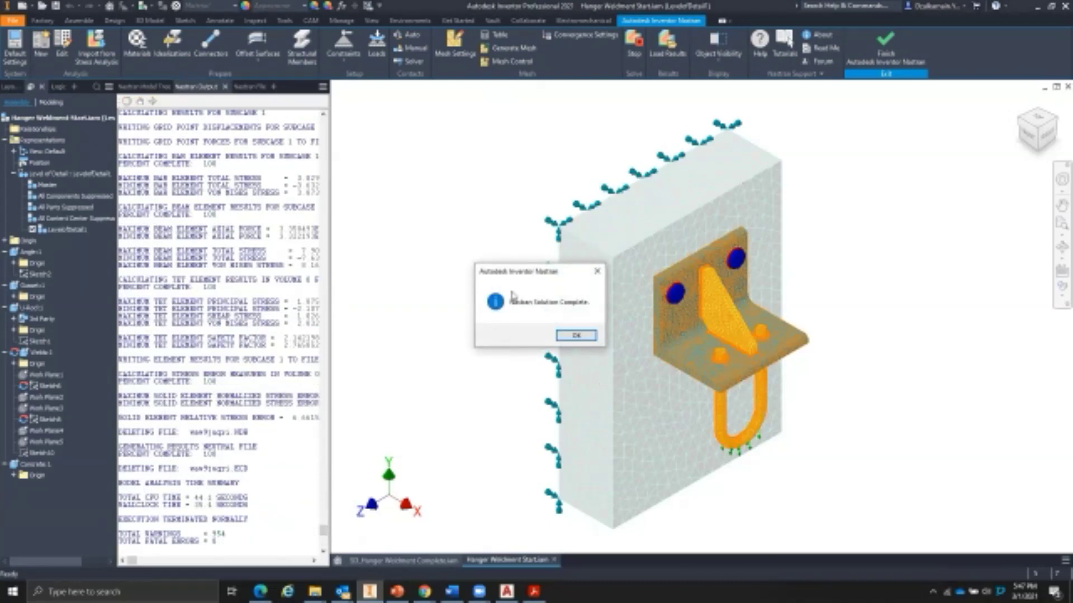
{"action": "left_click", "coordinate": [576, 335]}
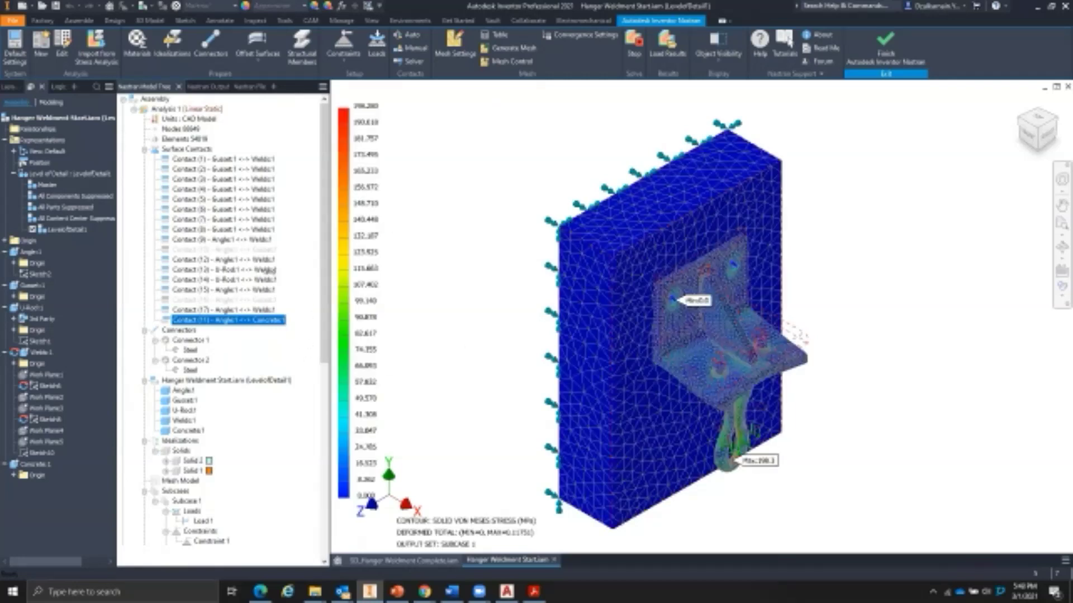
{"action": "left_click", "coordinate": [145, 150]}
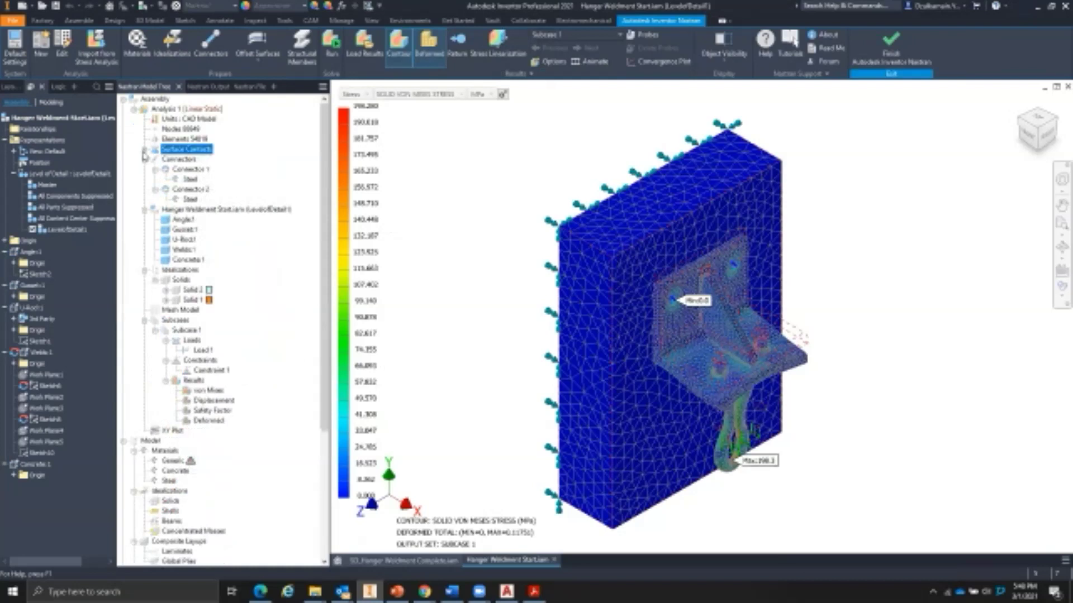
Set the von Mises plot's deformation scale to Actual and inspect the highest-stress area of the U-rod.
{"action": "middle_click_drag", "start_coordinate": [514, 286], "coordinate": [510, 267]}
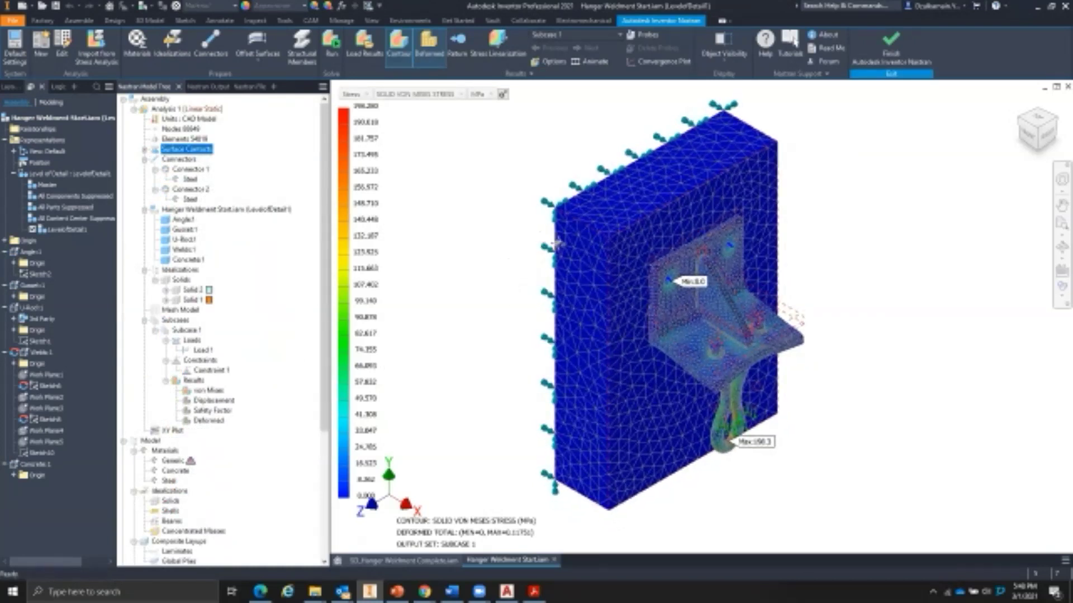
{"action": "middle_click_drag", "start_coordinate": [542, 234], "coordinate": [560, 230]}
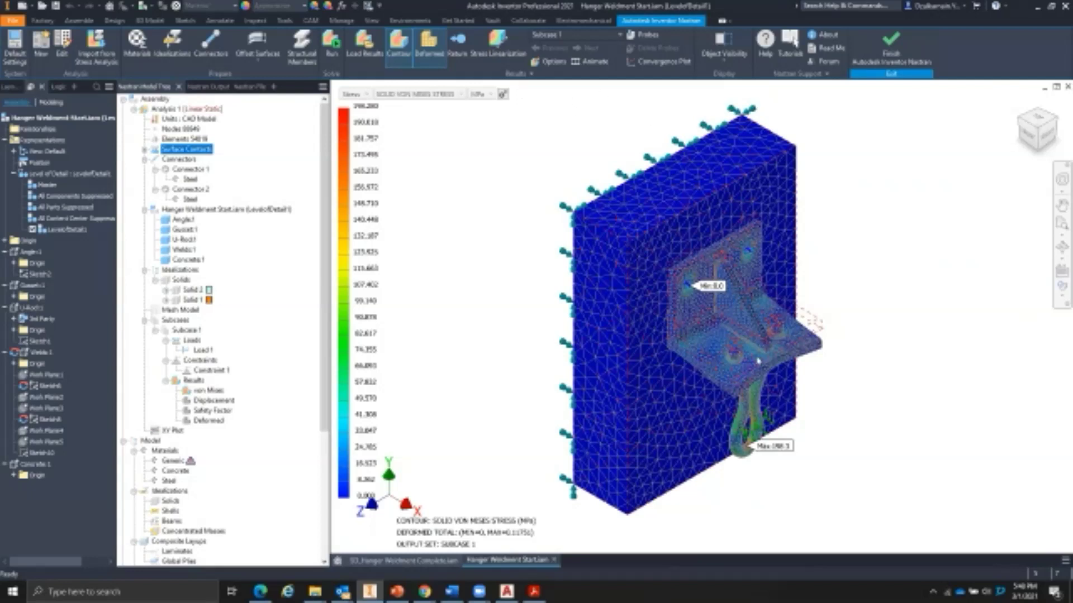
{"action": "left_click", "coordinate": [553, 63]}
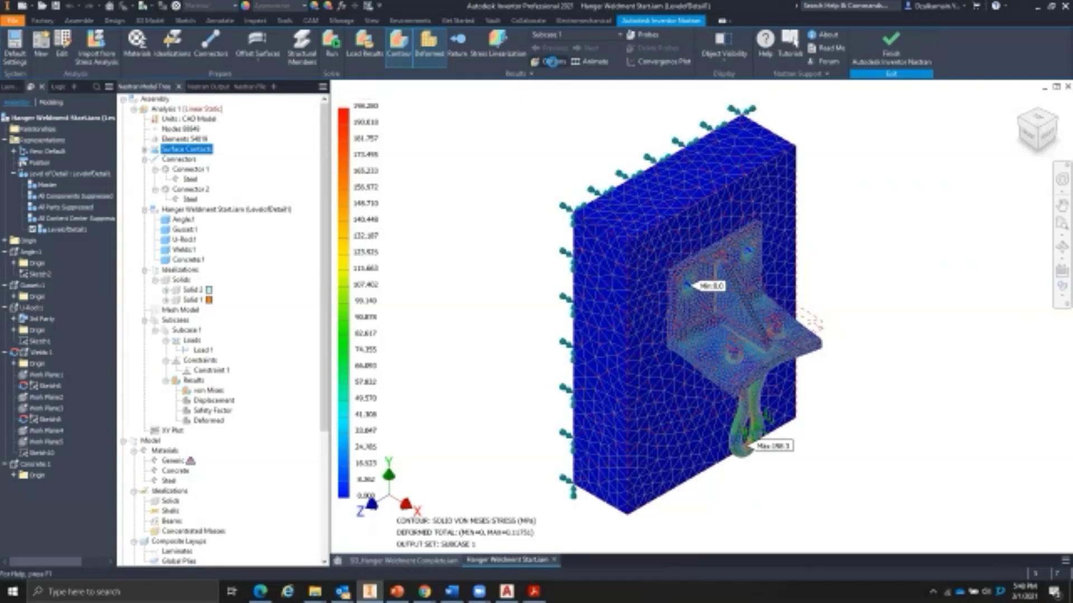
{"action": "left_click_drag", "start_coordinate": [375, 82], "coordinate": [390, 101]}
{"action": "left_click", "coordinate": [386, 146]}
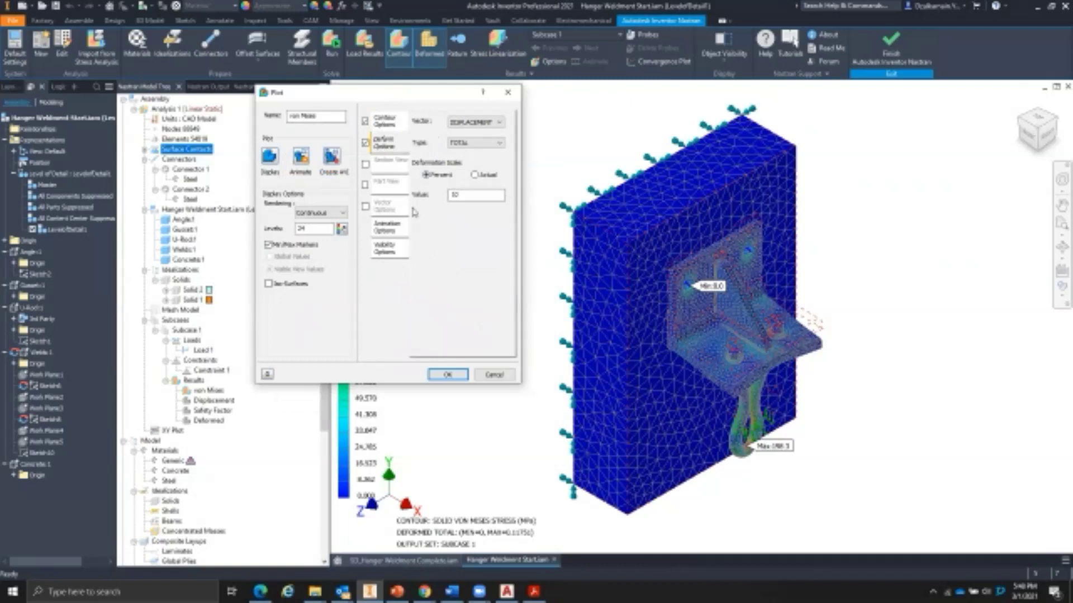
{"action": "left_click", "coordinate": [475, 175]}
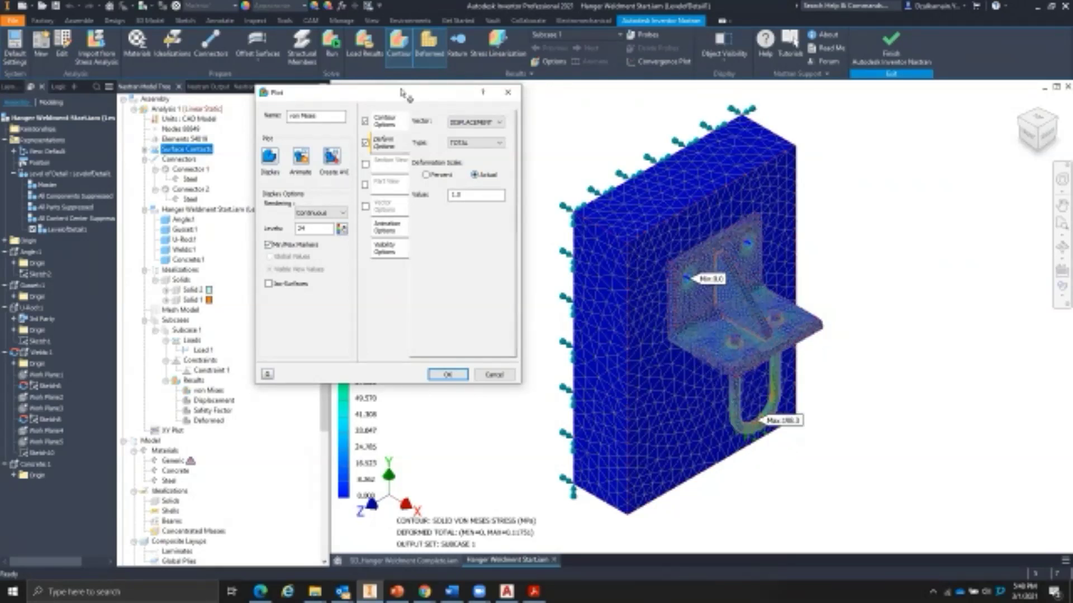
{"action": "scroll", "coordinate": [791, 418], "scroll_direction": "up", "scroll_amount": 3}
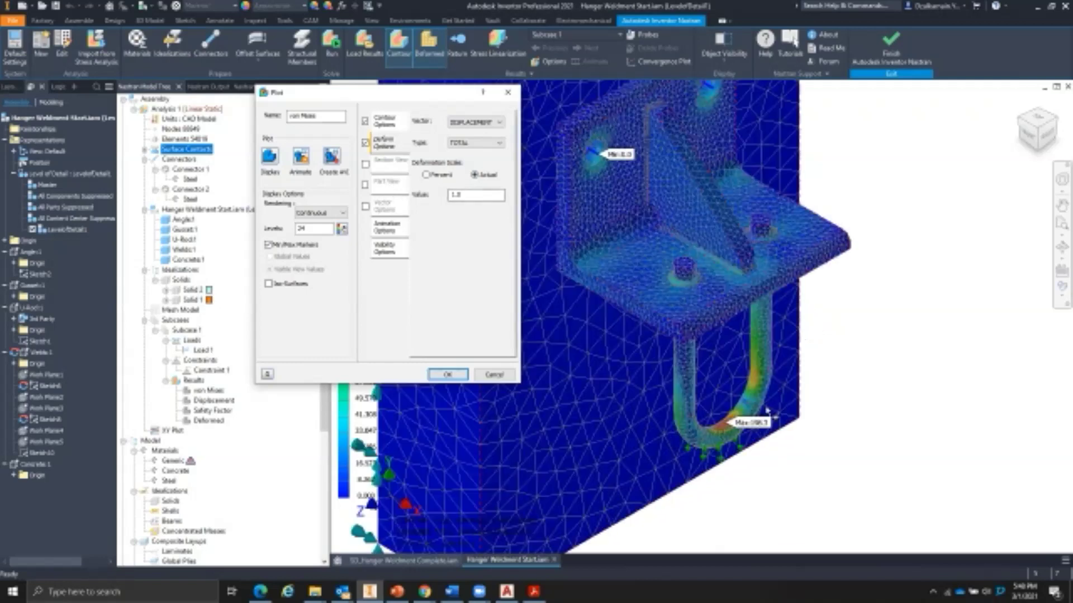
{"action": "scroll", "coordinate": [792, 419], "scroll_direction": "up", "scroll_amount": 3}
{"action": "middle_click_drag", "start_coordinate": [792, 419], "coordinate": [862, 420]}
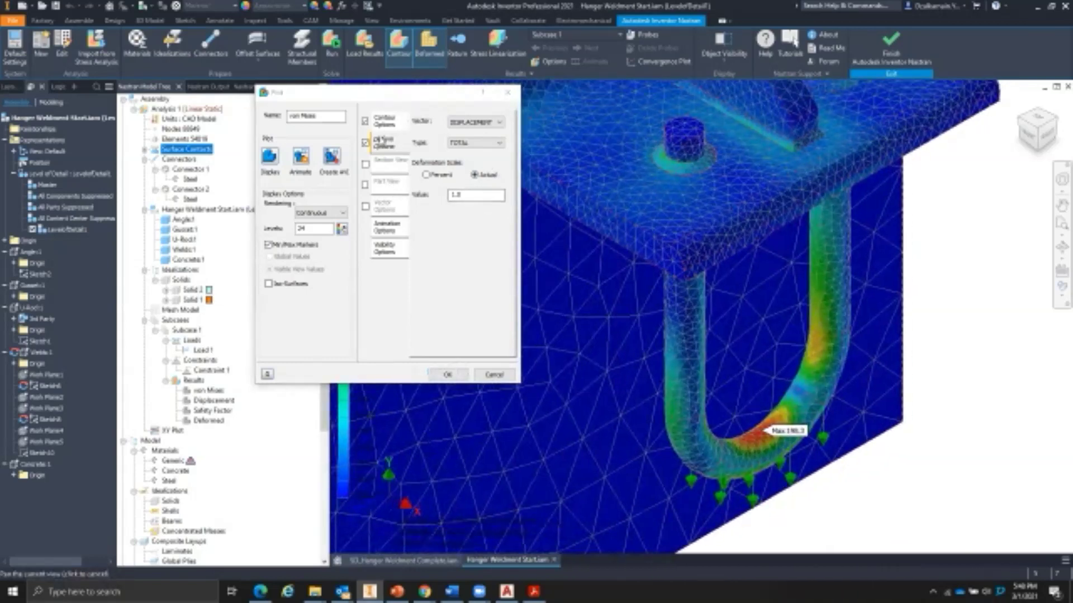
Review the plot's contour, animation and visibility options and accept the plot settings.
{"action": "left_click", "coordinate": [388, 123]}
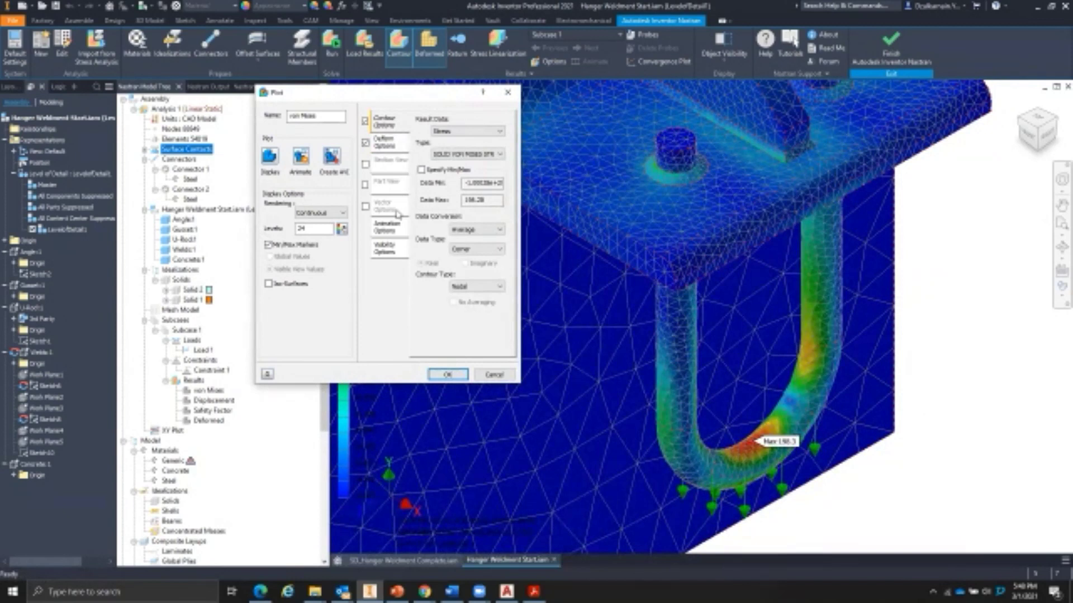
{"action": "left_click", "coordinate": [391, 229]}
{"action": "left_click", "coordinate": [384, 245]}
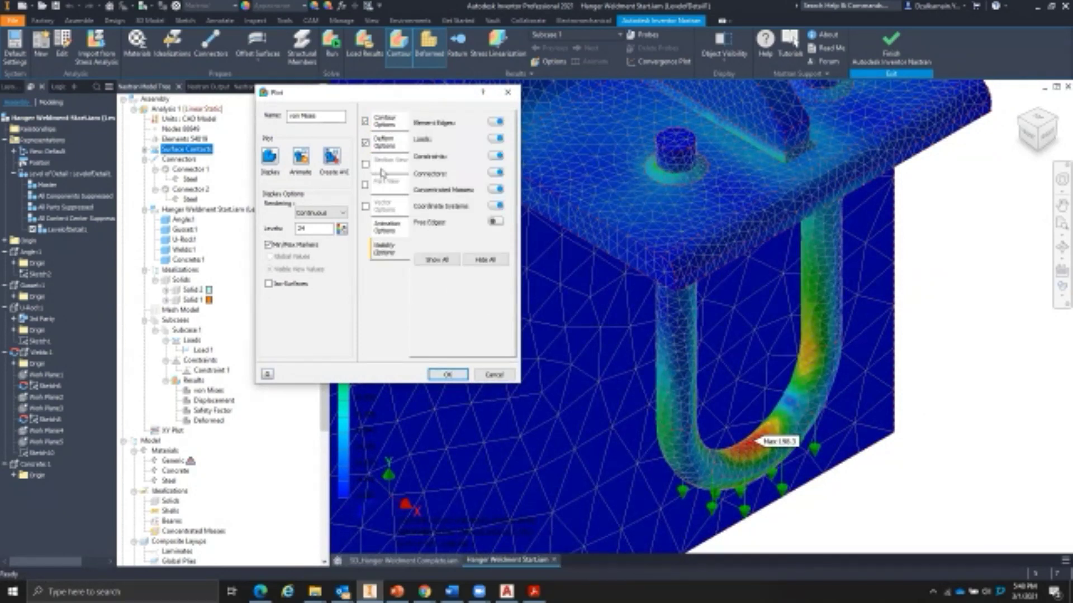
{"action": "left_click", "coordinate": [387, 126]}
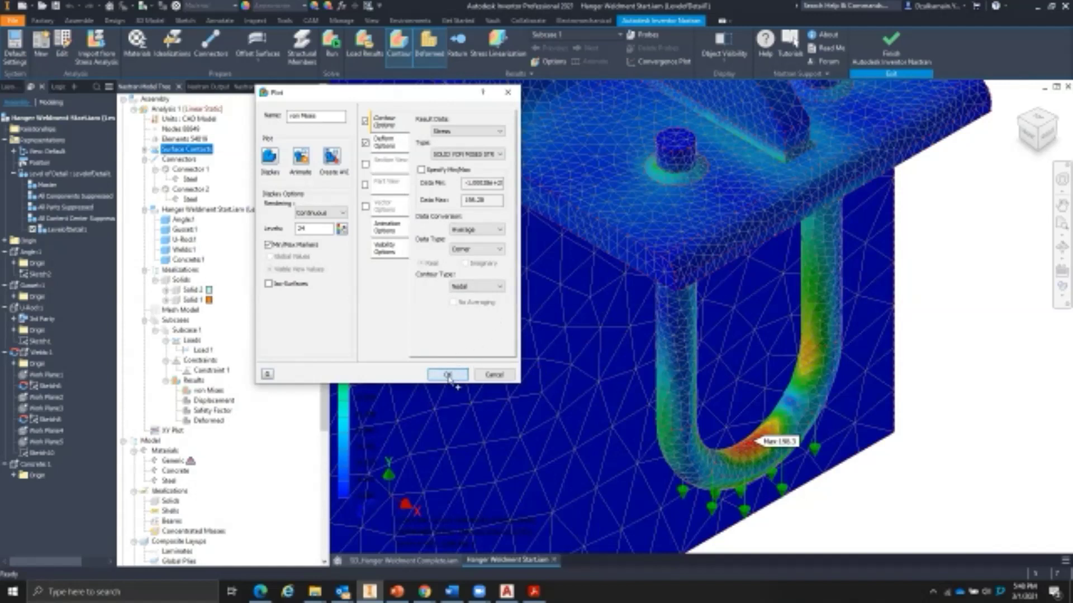
{"action": "left_click", "coordinate": [452, 379]}
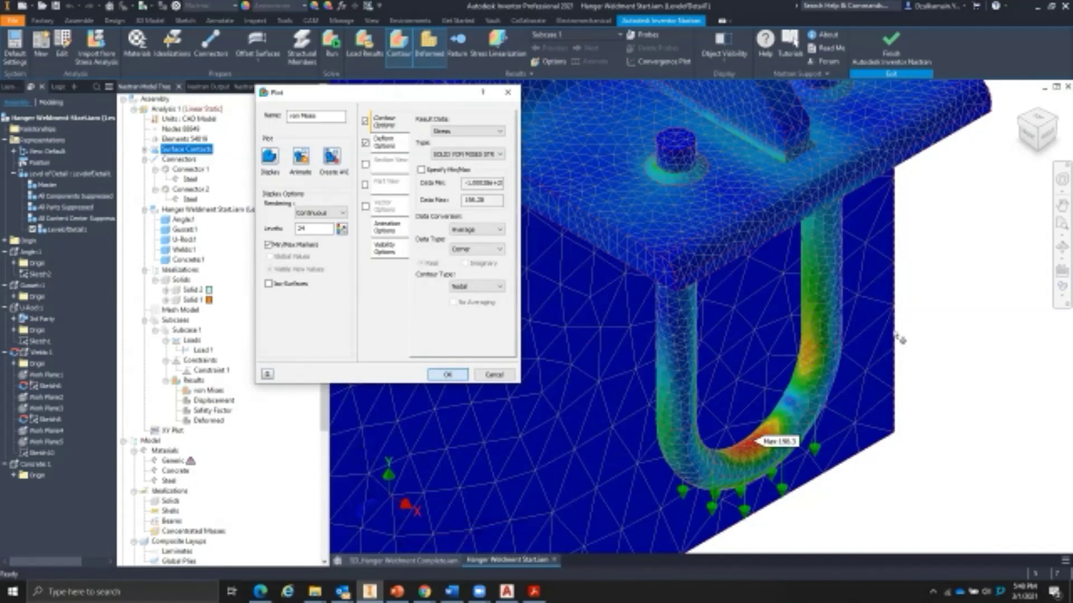
{"action": "left_click", "coordinate": [447, 375]}
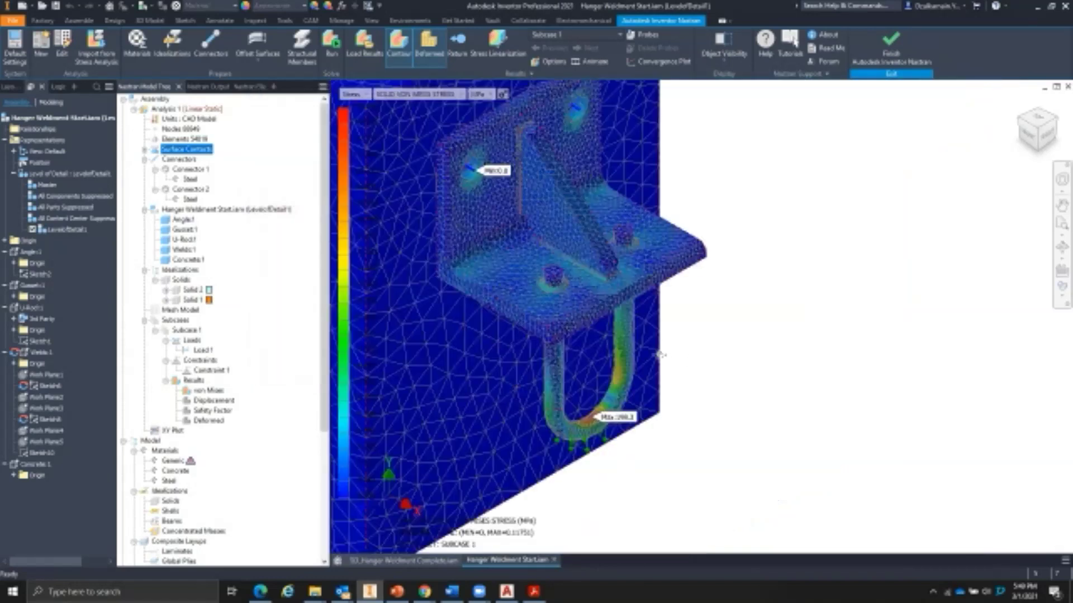
Search the material library for steel, add Steel to the document and open its properties.
{"action": "middle_click_drag", "start_coordinate": [758, 361], "coordinate": [751, 457]}
{"action": "scroll", "coordinate": [763, 464], "scroll_direction": "up", "scroll_amount": 5}
{"action": "scroll", "coordinate": [770, 420], "scroll_direction": "down", "scroll_amount": 3}
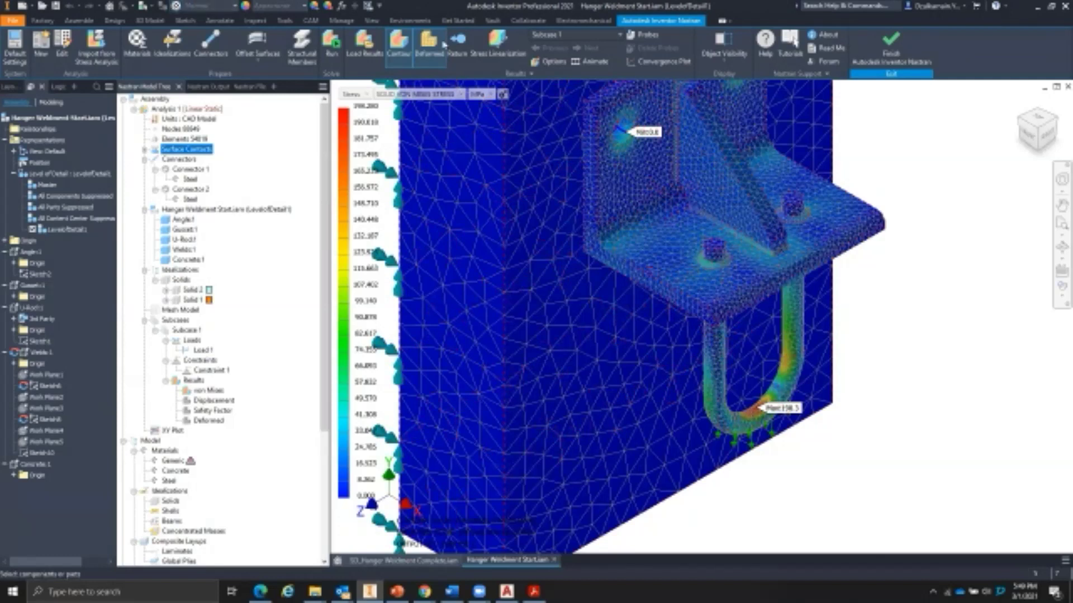
{"action": "left_click", "coordinate": [176, 6]}
{"action": "left_click_drag", "start_coordinate": [322, 54], "coordinate": [174, 64]}
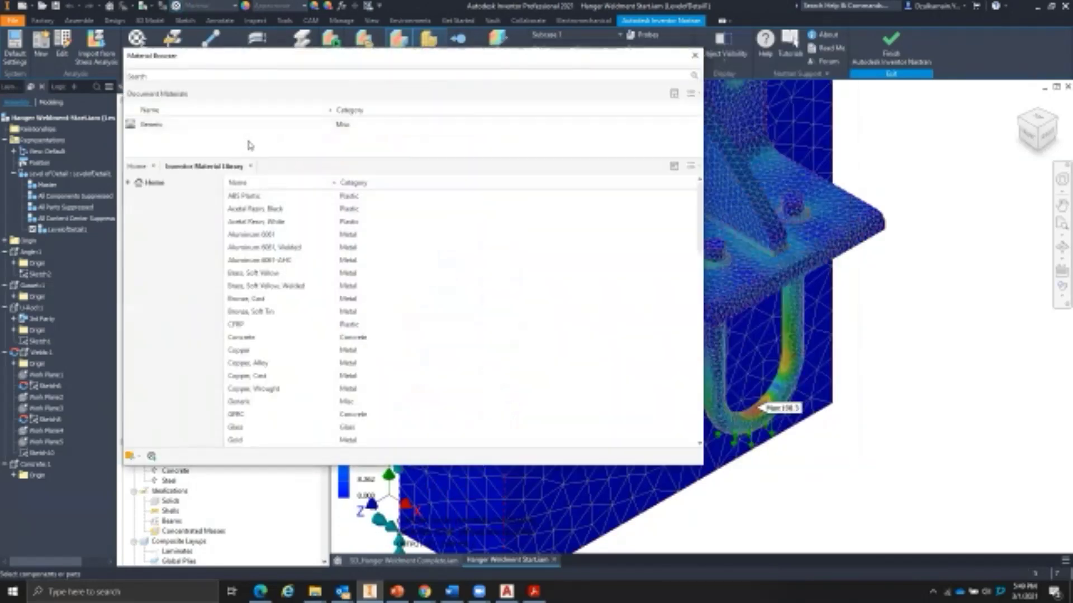
{"action": "left_click", "coordinate": [187, 75]}
{"action": "type", "text": "c"}
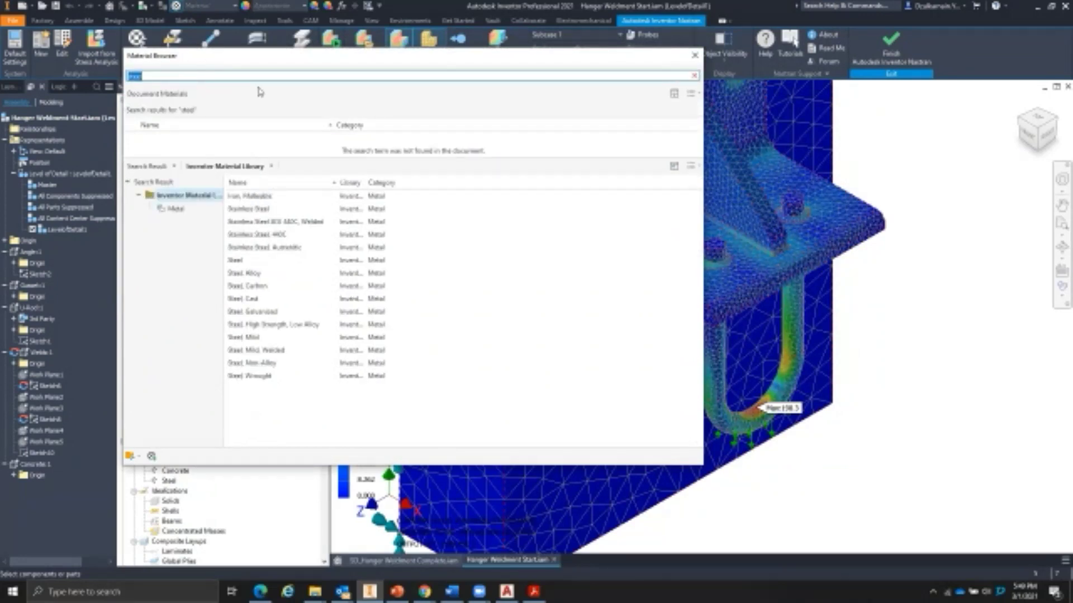
{"action": "left_click", "coordinate": [244, 261]}
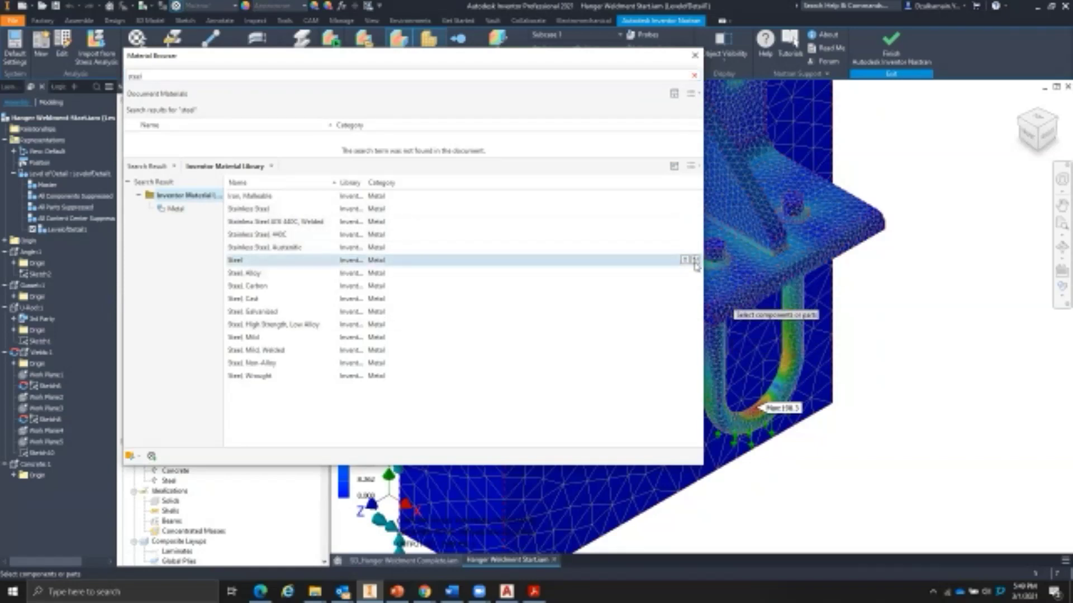
{"action": "left_click", "coordinate": [695, 261]}
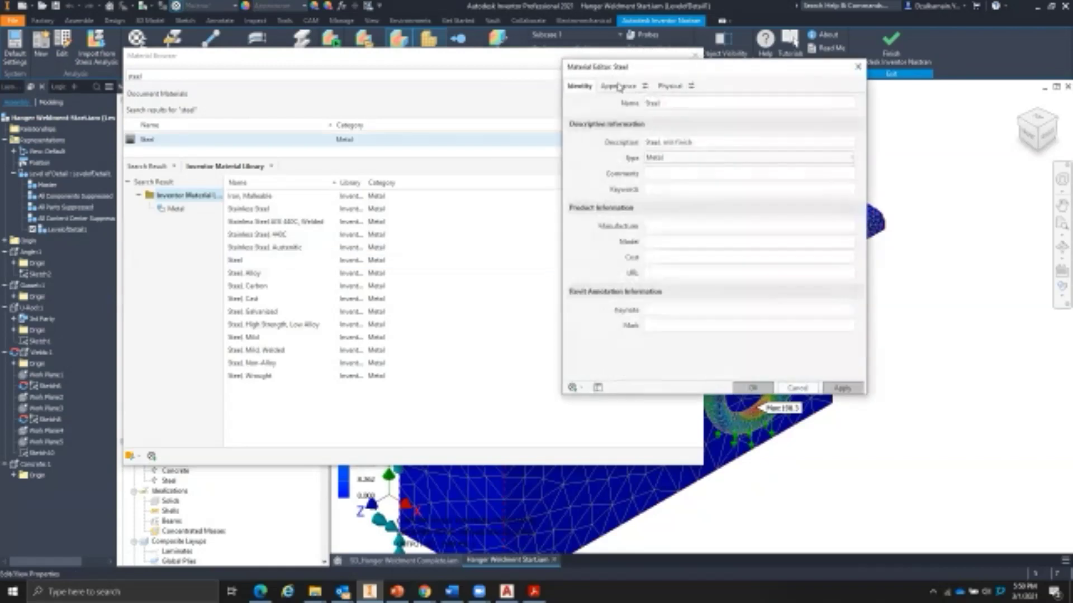
Check Steel's yield and tensile strength in its physical properties, then cancel editing and close the material browser.
{"action": "left_click_drag", "start_coordinate": [606, 66], "coordinate": [441, 54]}
{"action": "left_click", "coordinate": [449, 74]}
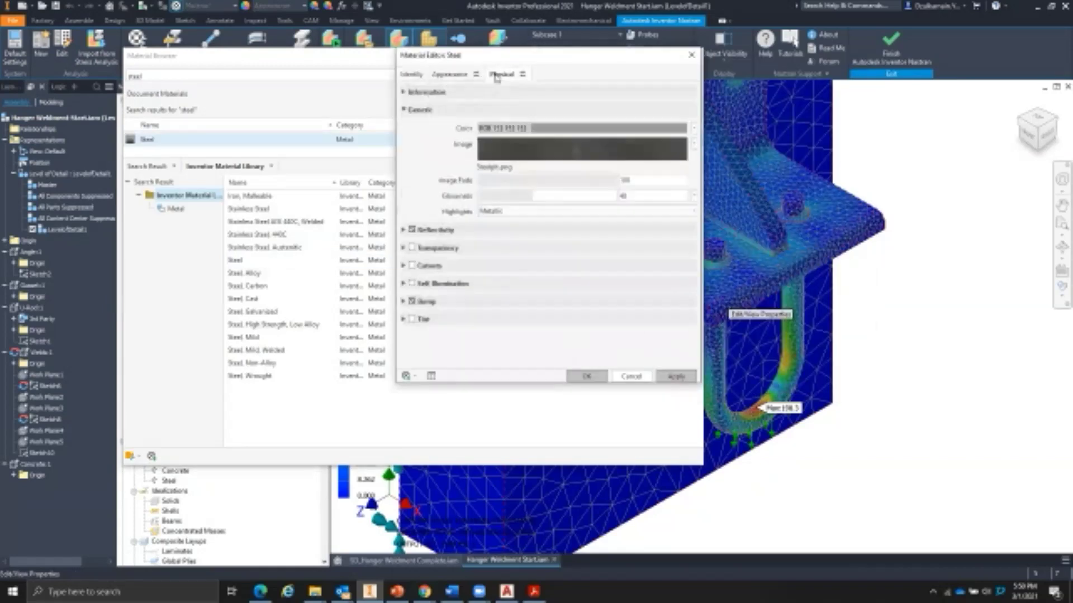
{"action": "left_click", "coordinate": [501, 74]}
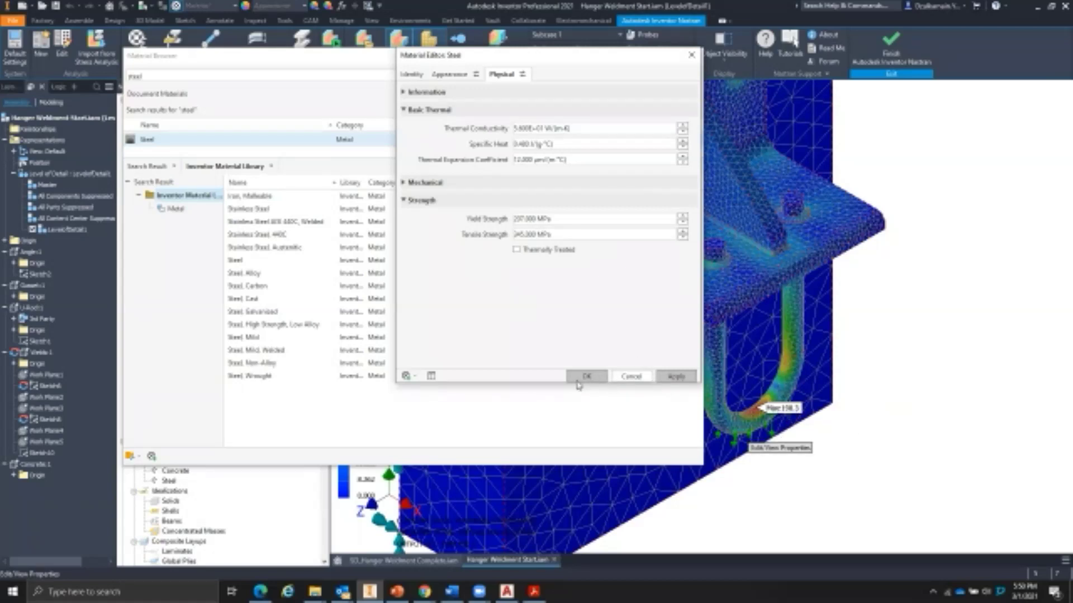
{"action": "left_click", "coordinate": [628, 377]}
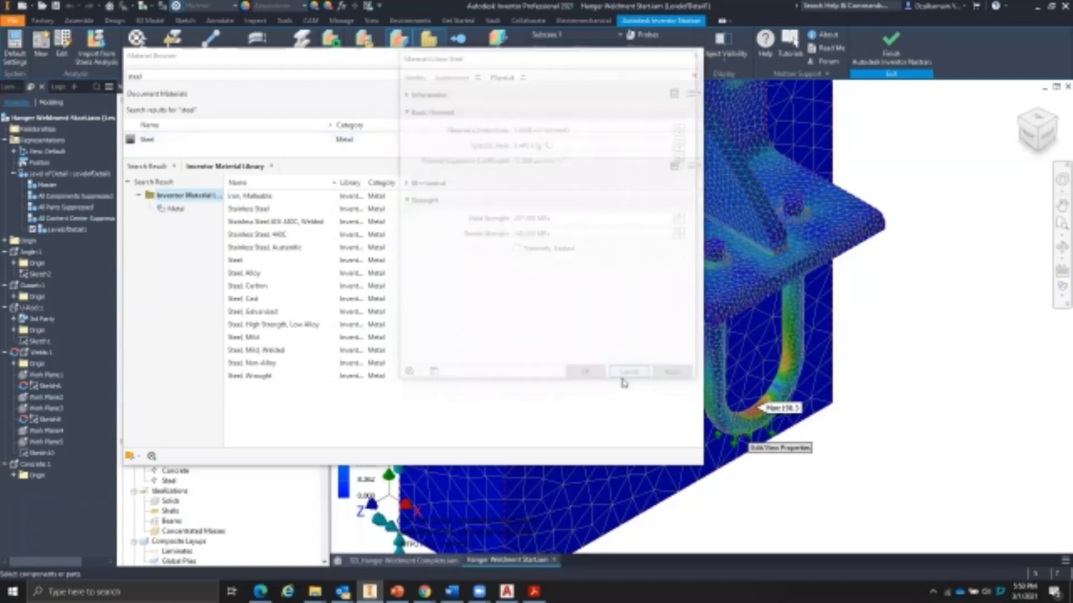
{"action": "left_click", "coordinate": [695, 55]}
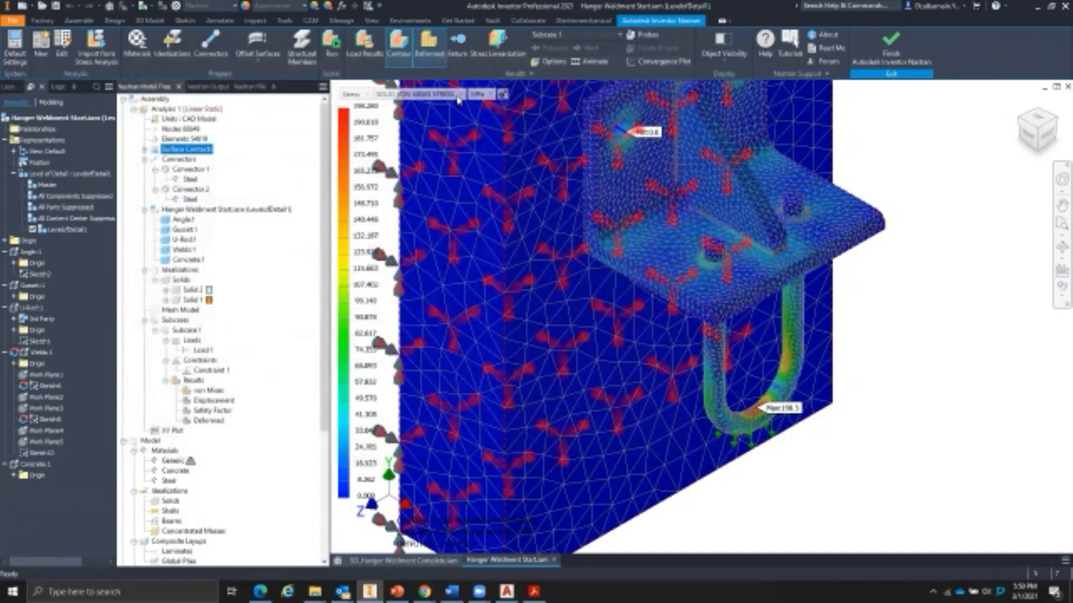
Look through the stress result types available for the contour plot, keeping Solid Von Mises Stress selected.
{"action": "left_click", "coordinate": [460, 95]}
{"action": "scroll", "coordinate": [475, 227], "scroll_direction": "up", "scroll_amount": 5}
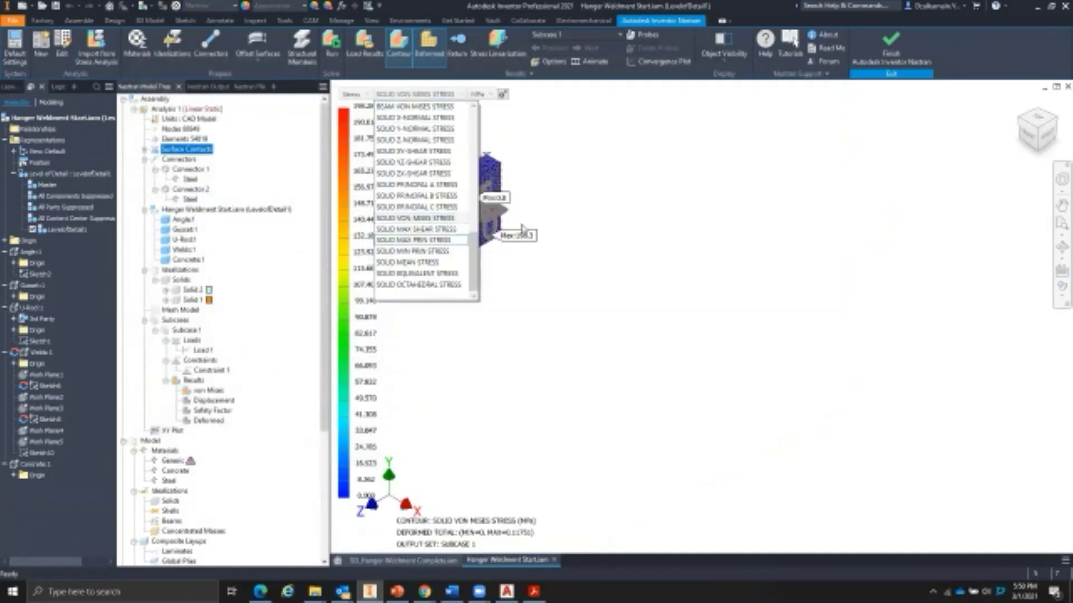
{"action": "scroll", "coordinate": [522, 226], "scroll_direction": "down", "scroll_amount": 2}
{"action": "left_click", "coordinate": [668, 290]}
{"action": "middle_click_drag", "start_coordinate": [474, 249], "coordinate": [705, 350]}
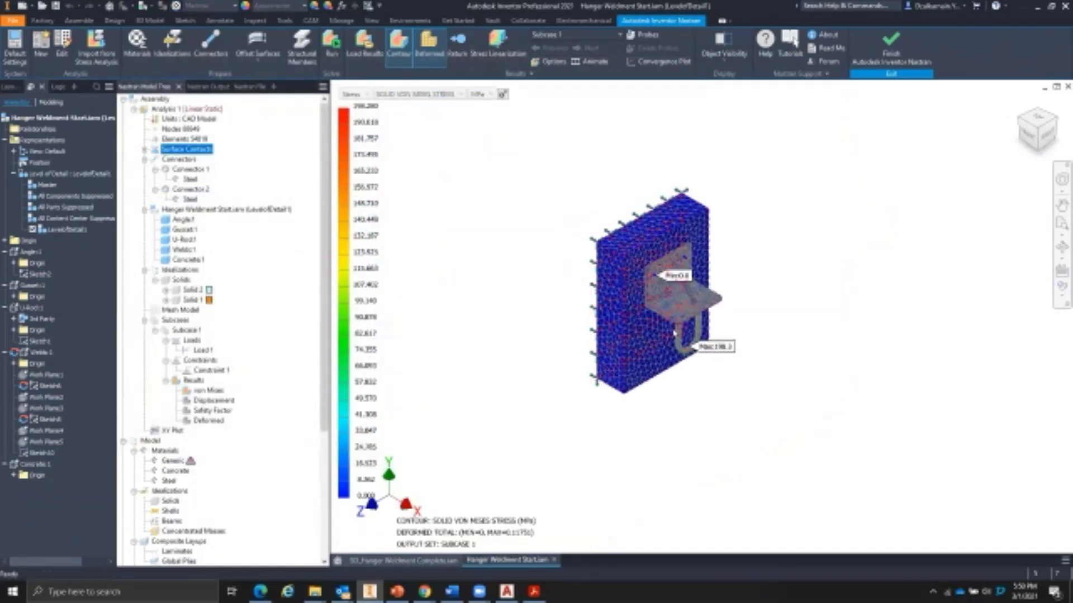
{"action": "scroll", "coordinate": [674, 330], "scroll_direction": "down", "scroll_amount": 4}
{"action": "left_click", "coordinate": [461, 95]}
{"action": "scroll", "coordinate": [463, 115], "scroll_direction": "up", "scroll_amount": 10}
{"action": "left_click", "coordinate": [459, 95]}
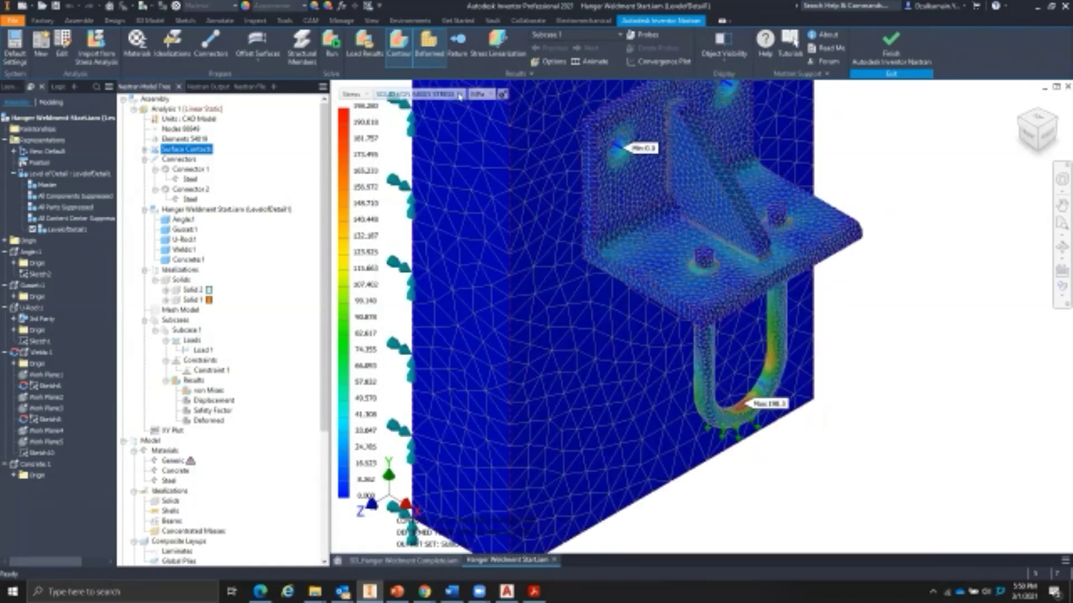
{"action": "left_click", "coordinate": [459, 96]}
{"action": "left_click", "coordinate": [459, 96]}
Switch the contour plot to Displacement, examine the hanger, and view the color plot options without changing them.
{"action": "left_click", "coordinate": [365, 94]}
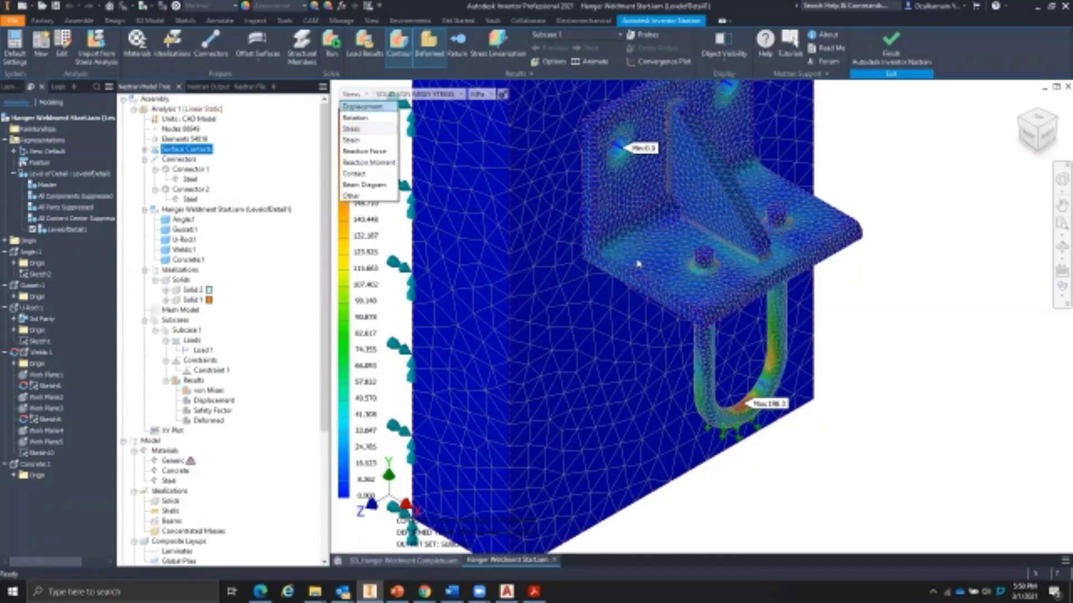
{"action": "left_click", "coordinate": [359, 111]}
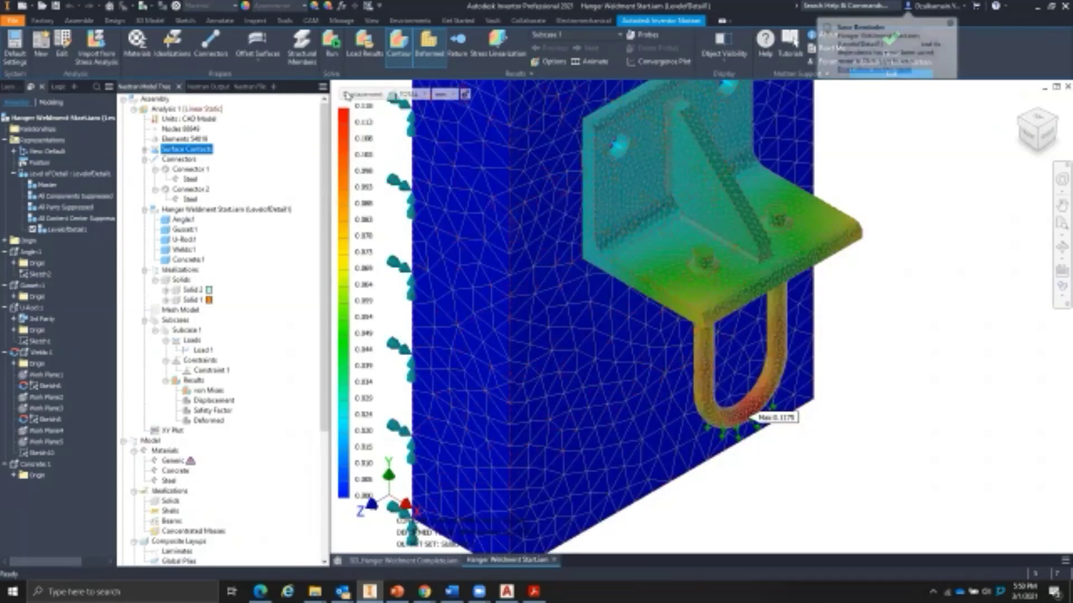
{"action": "middle_click_drag", "start_coordinate": [794, 421], "coordinate": [801, 423]}
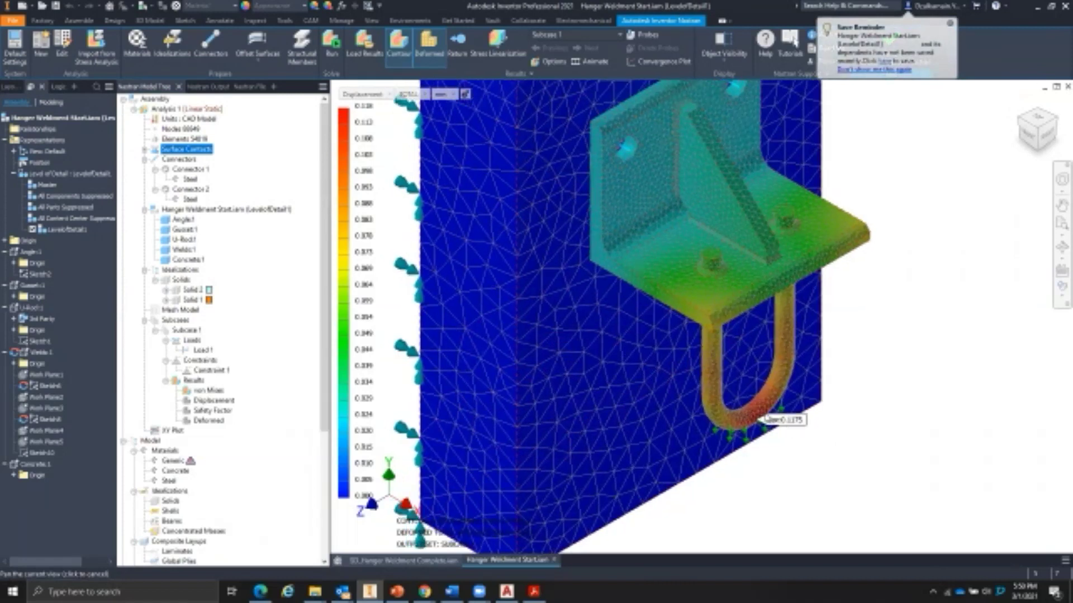
{"action": "middle_click_drag", "start_coordinate": [738, 415], "coordinate": [790, 434]}
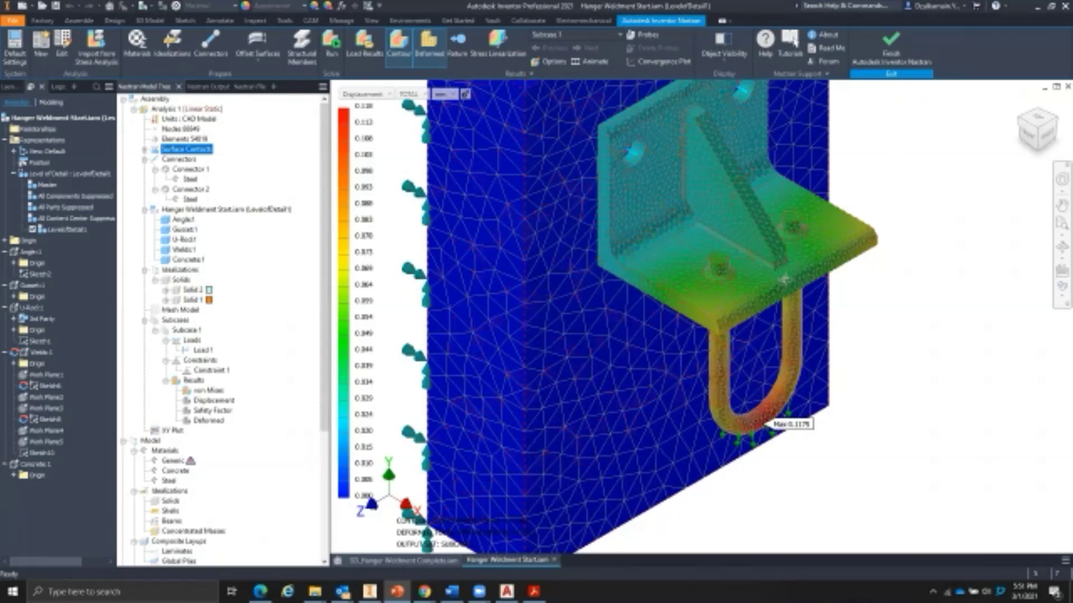
{"action": "middle_click_drag", "start_coordinate": [783, 378], "coordinate": [833, 397]}
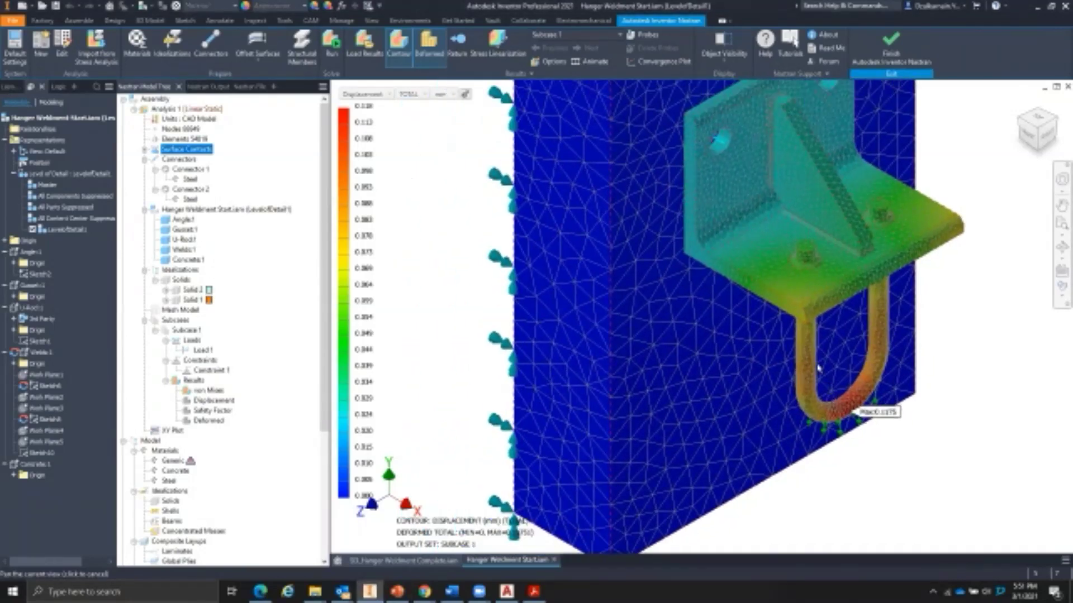
{"action": "middle_click_drag", "start_coordinate": [860, 254], "coordinate": [916, 232]}
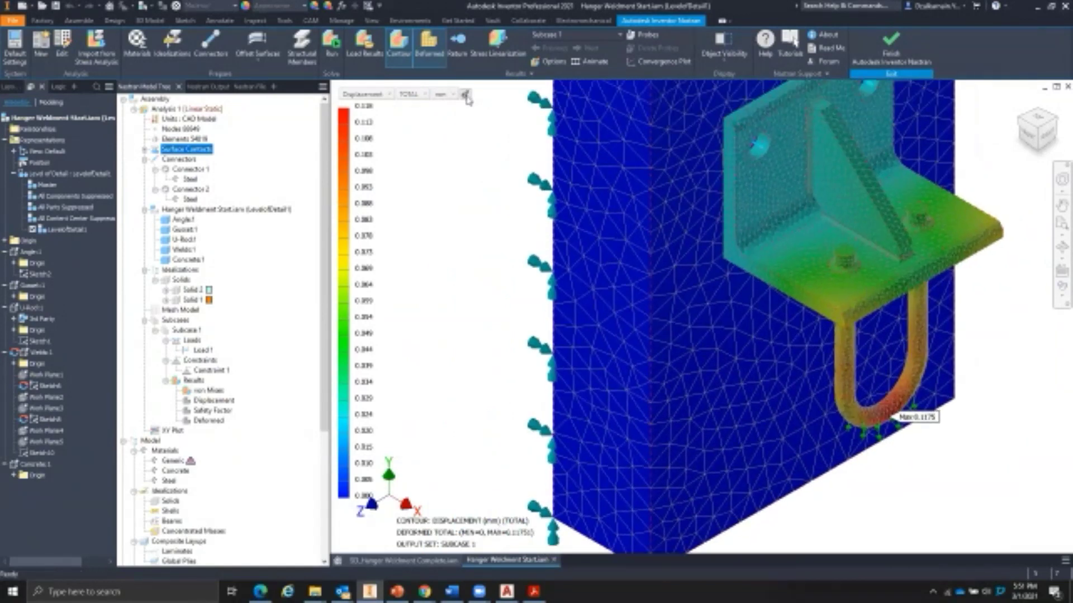
{"action": "left_click", "coordinate": [539, 63]}
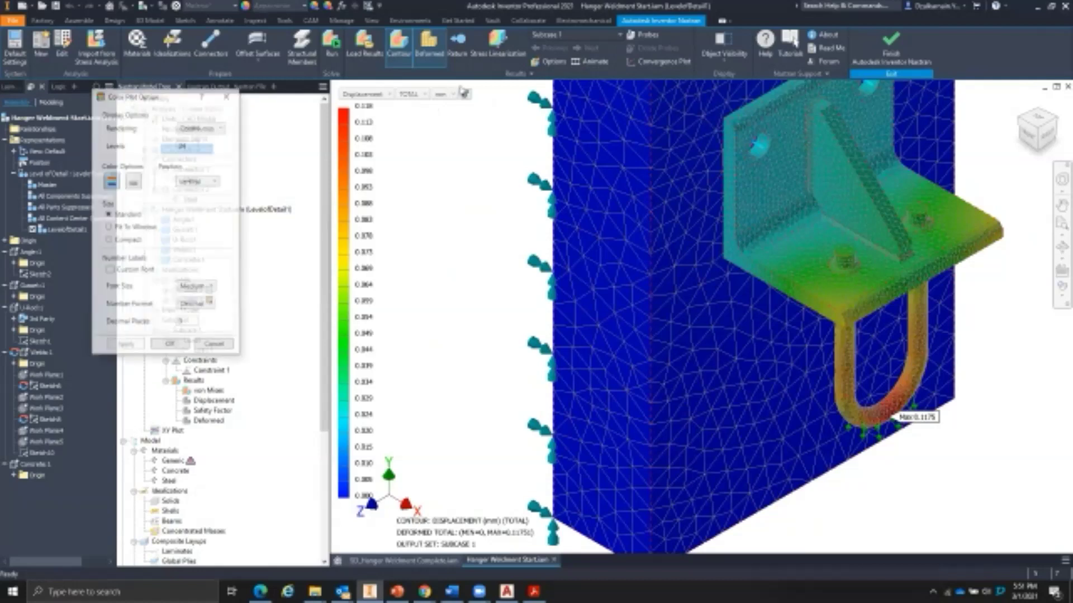
{"action": "left_click", "coordinate": [230, 95]}
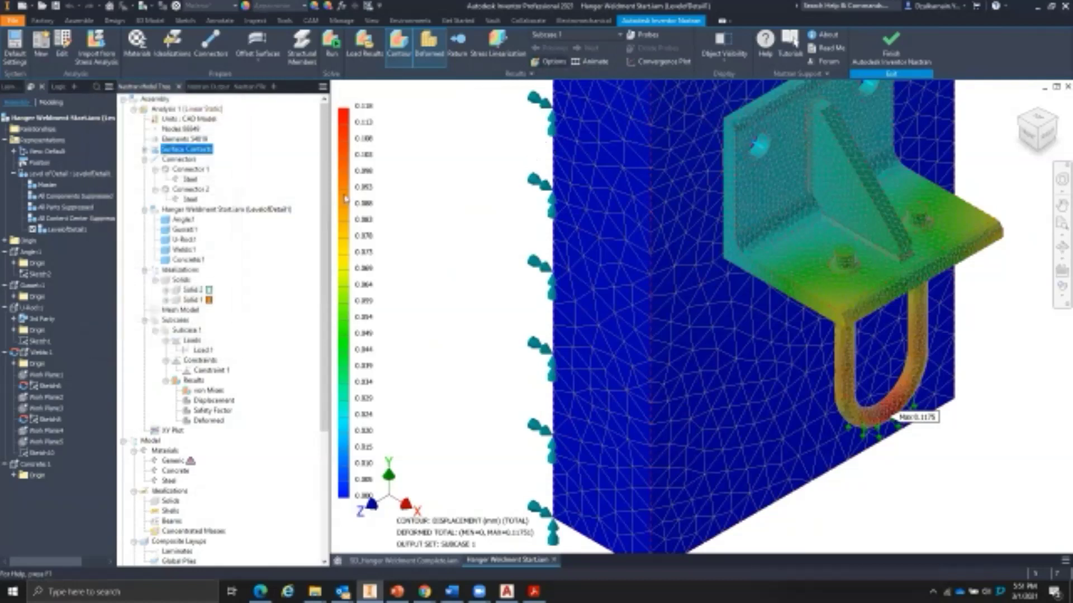
Turn on Part View in the von Mises plot options, select the Welds part and close the options.
{"action": "left_click", "coordinate": [539, 61]}
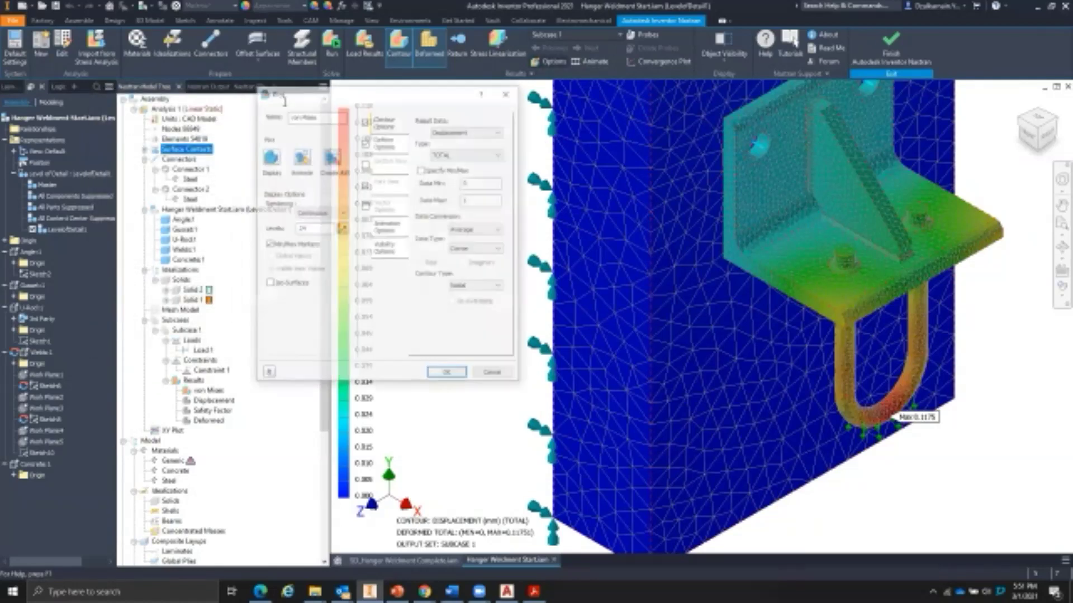
{"action": "left_click", "coordinate": [375, 187]}
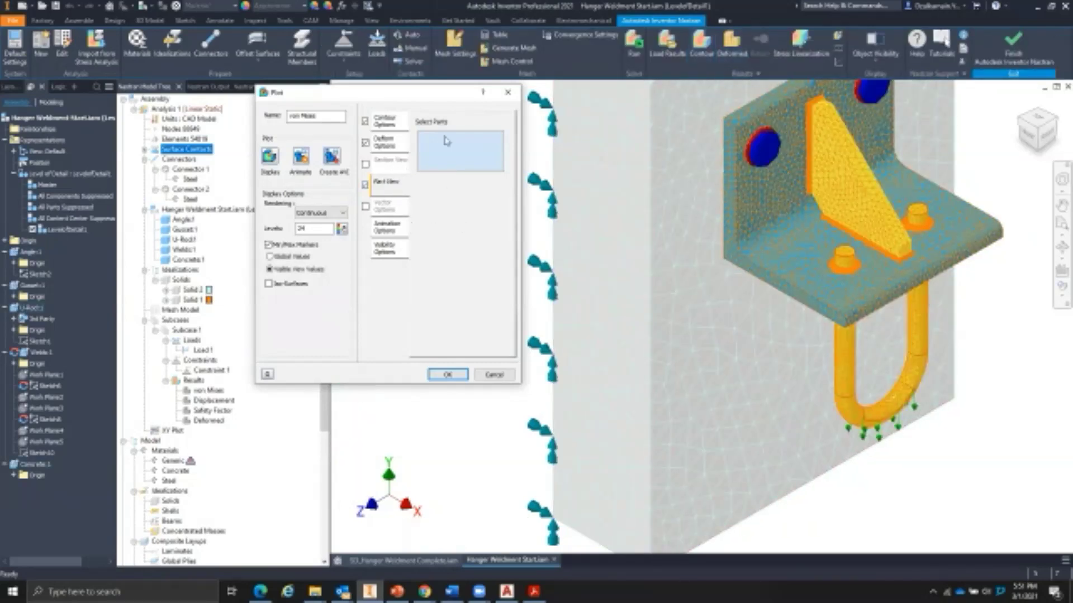
{"action": "scroll", "coordinate": [816, 267], "scroll_direction": "up", "scroll_amount": 3}
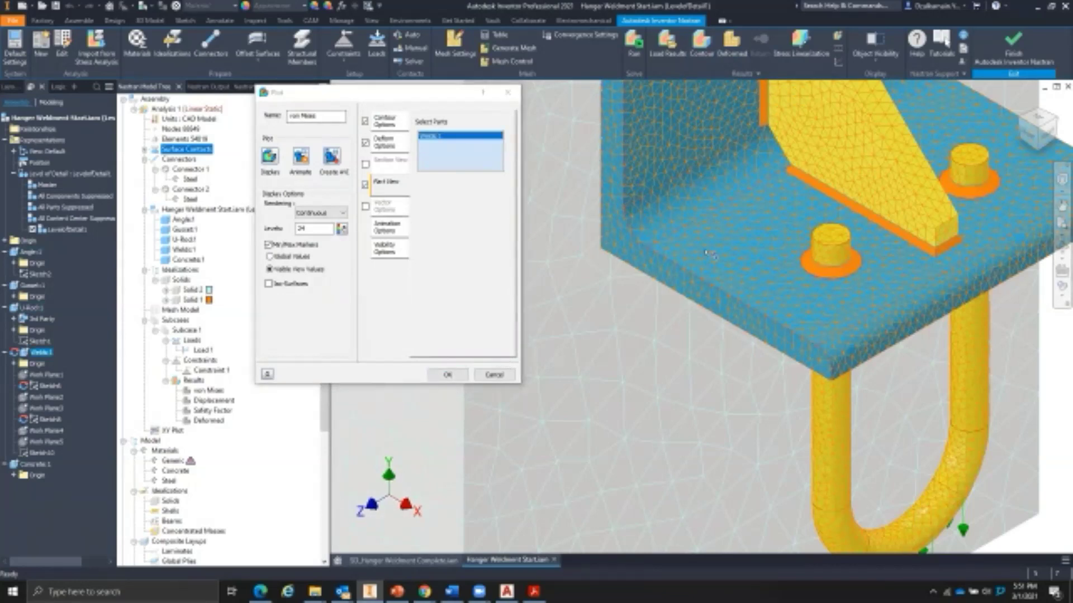
{"action": "key", "text": "Escape"}
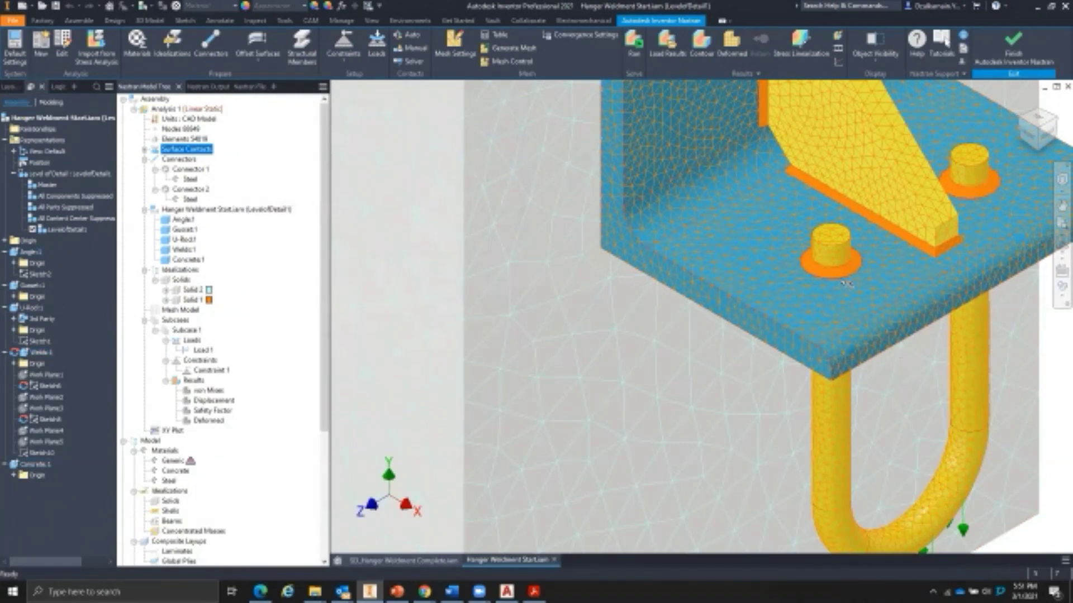
Display the von Mises result plot for the selected weld part.
{"action": "scroll", "coordinate": [805, 241], "scroll_direction": "down", "scroll_amount": 10}
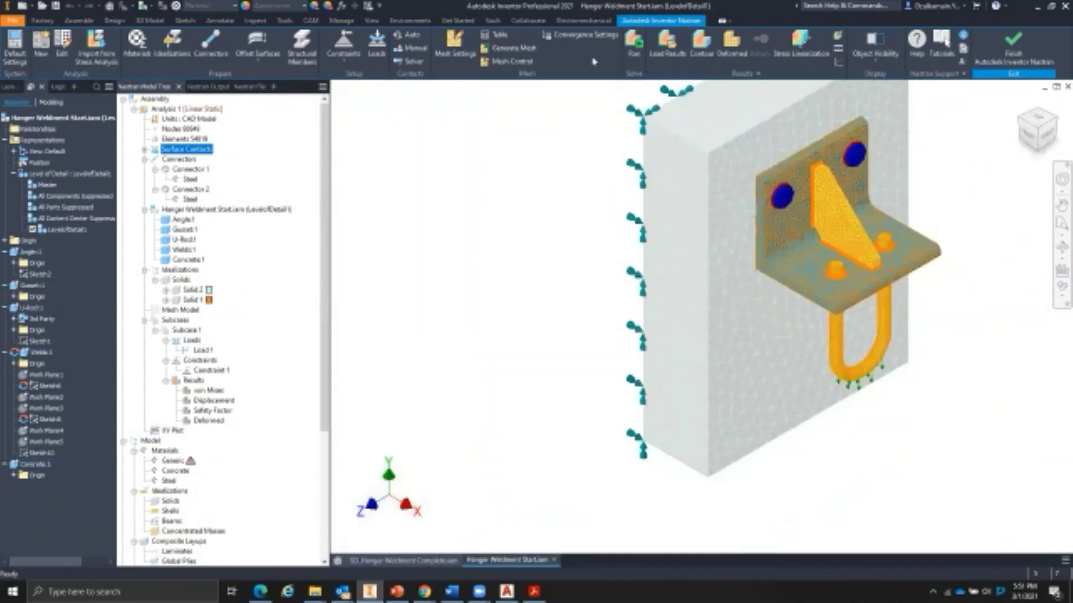
{"action": "scroll", "coordinate": [682, 83], "scroll_direction": "up", "scroll_amount": 4}
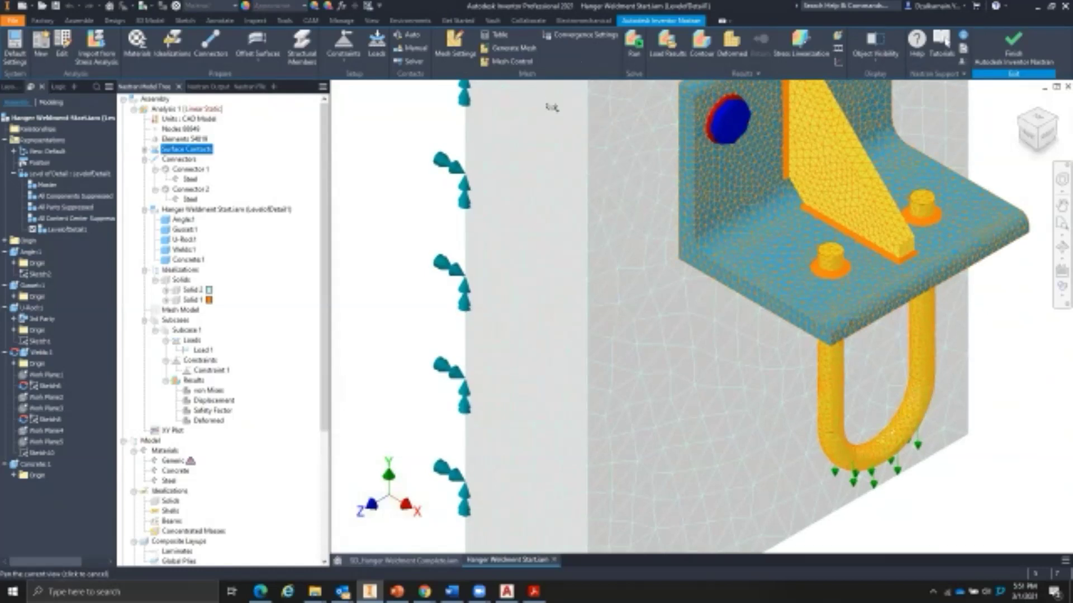
{"action": "middle_click_drag", "start_coordinate": [551, 105], "coordinate": [510, 118]}
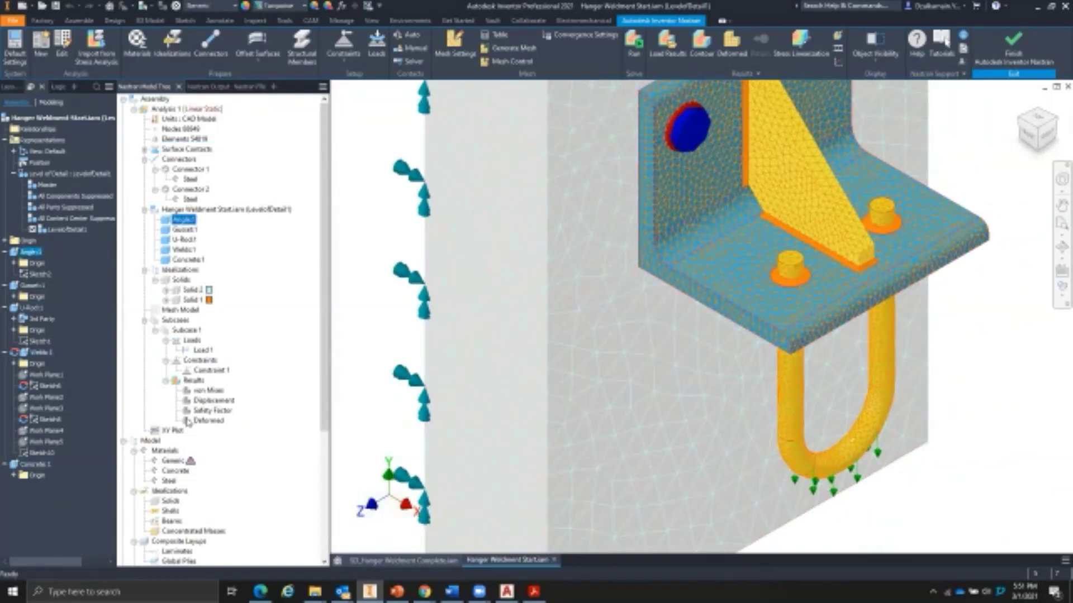
{"action": "left_click", "coordinate": [188, 390]}
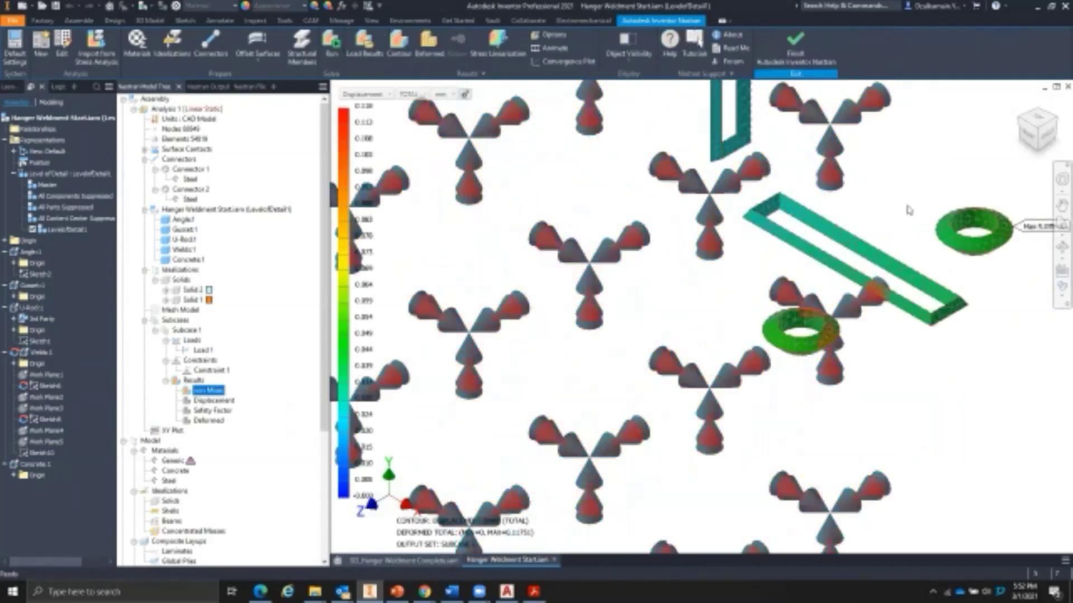
{"action": "middle_click_drag", "start_coordinate": [890, 264], "coordinate": [758, 295]}
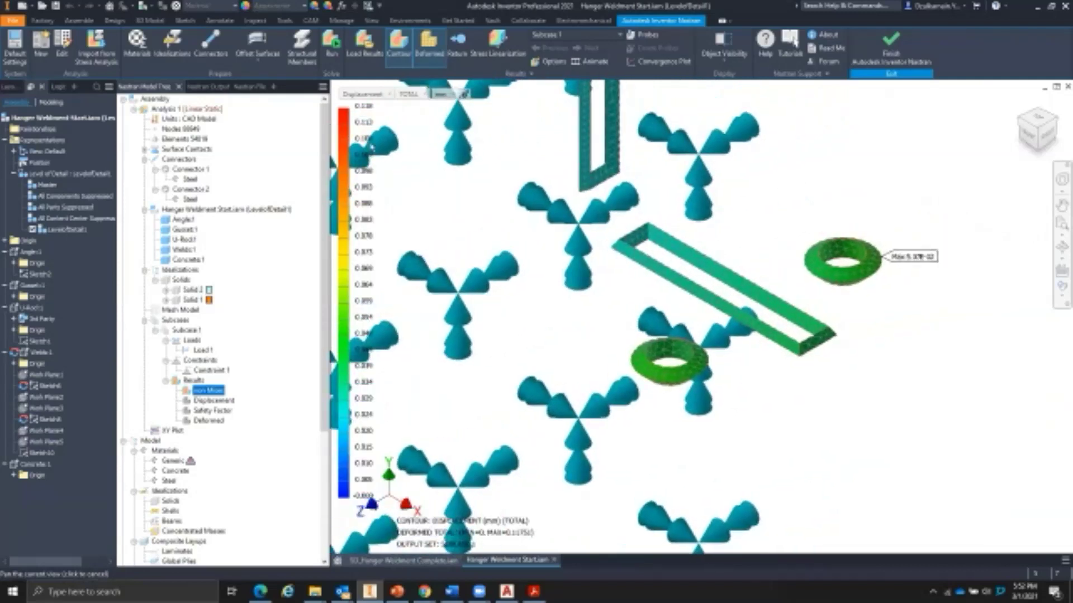
Change the plot's result data to Stress with type Solid Von Mises Stress and examine the isolated welds.
{"action": "left_click", "coordinate": [548, 61]}
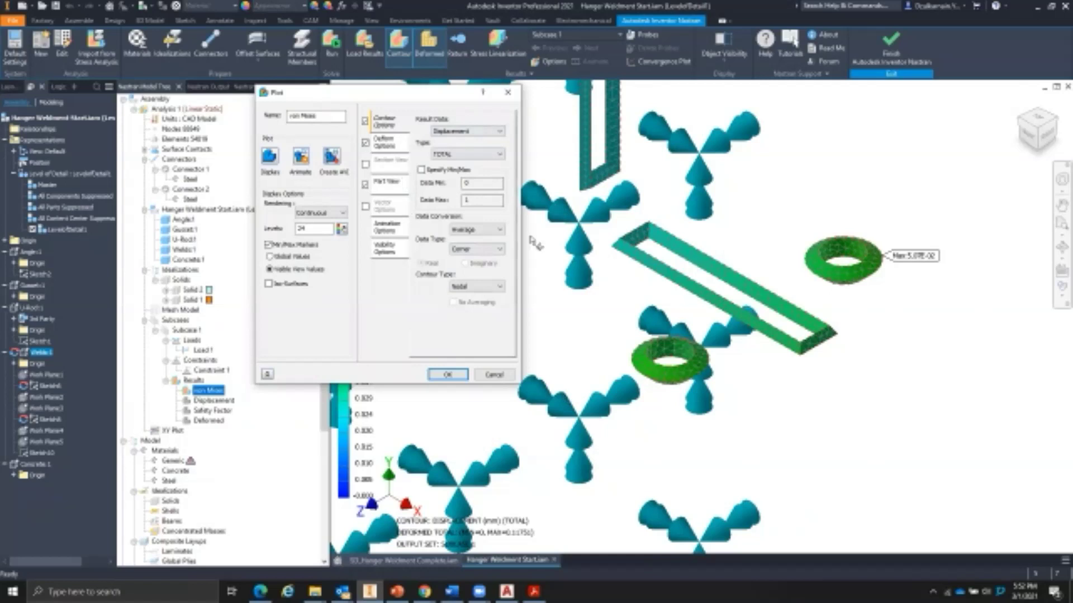
{"action": "left_click", "coordinate": [473, 132]}
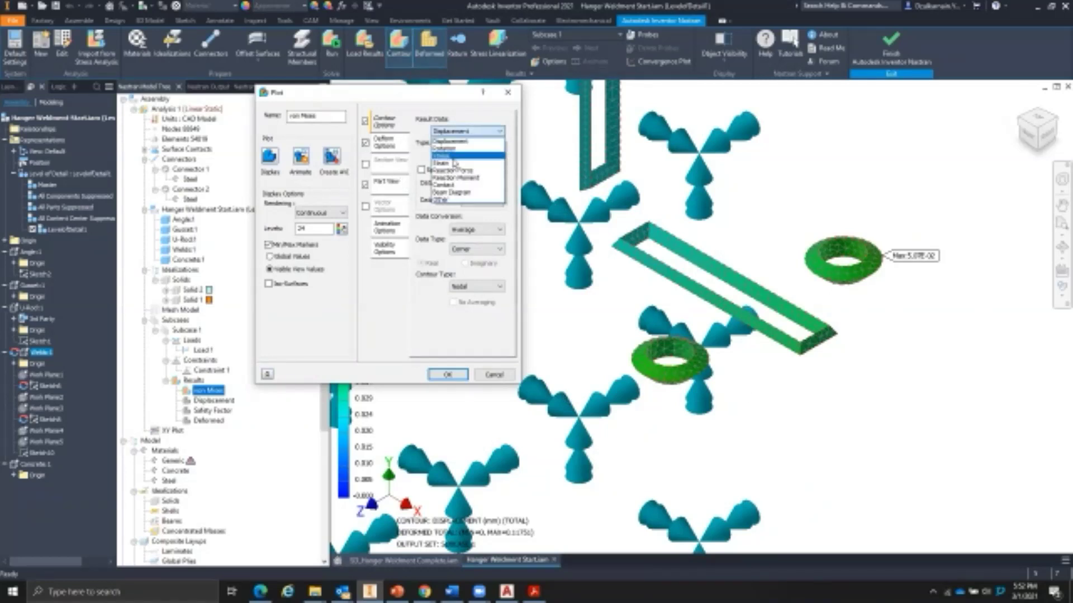
{"action": "left_click", "coordinate": [499, 156]}
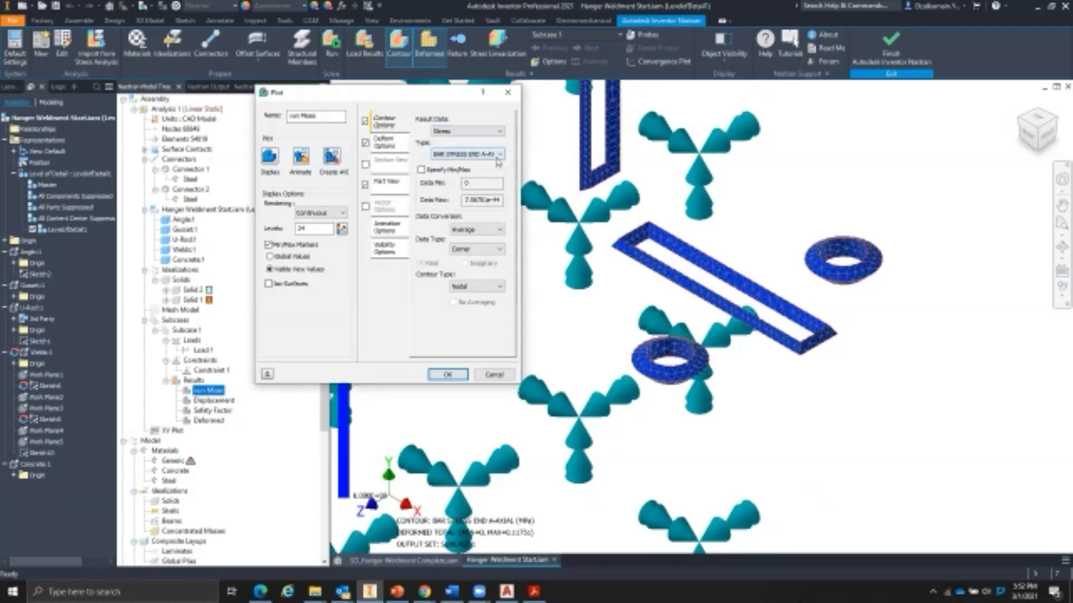
{"action": "left_click", "coordinate": [494, 155]}
{"action": "scroll", "coordinate": [485, 295], "scroll_direction": "down", "scroll_amount": 5}
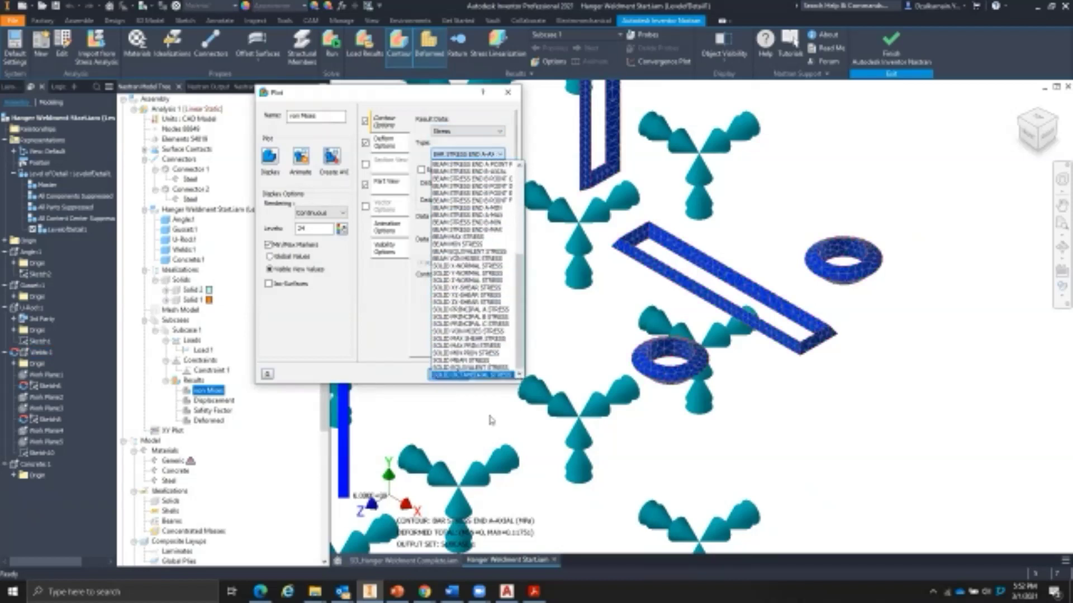
{"action": "left_click", "coordinate": [487, 332]}
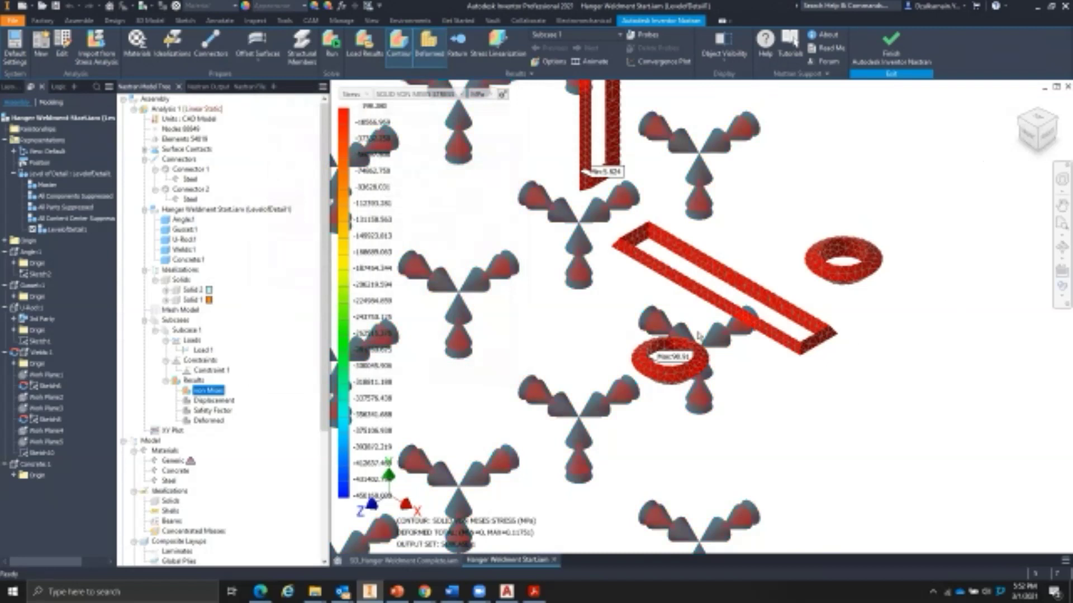
{"action": "middle_click_drag", "start_coordinate": [753, 253], "coordinate": [756, 307]}
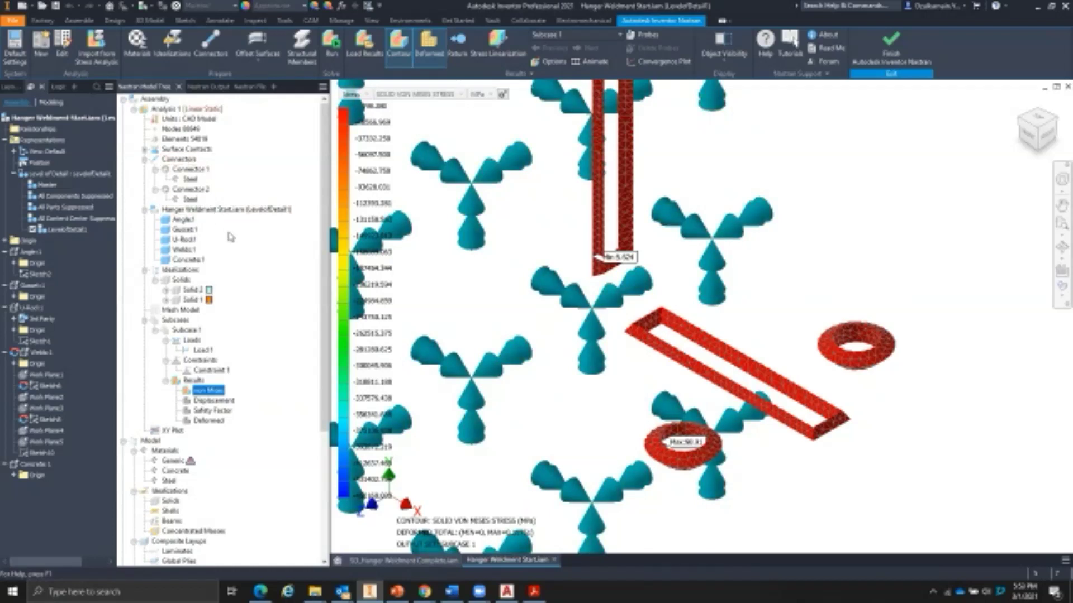
Request a report for Analysis 1 and agree to update the parameters needed for report generation.
{"action": "right_click", "coordinate": [162, 110]}
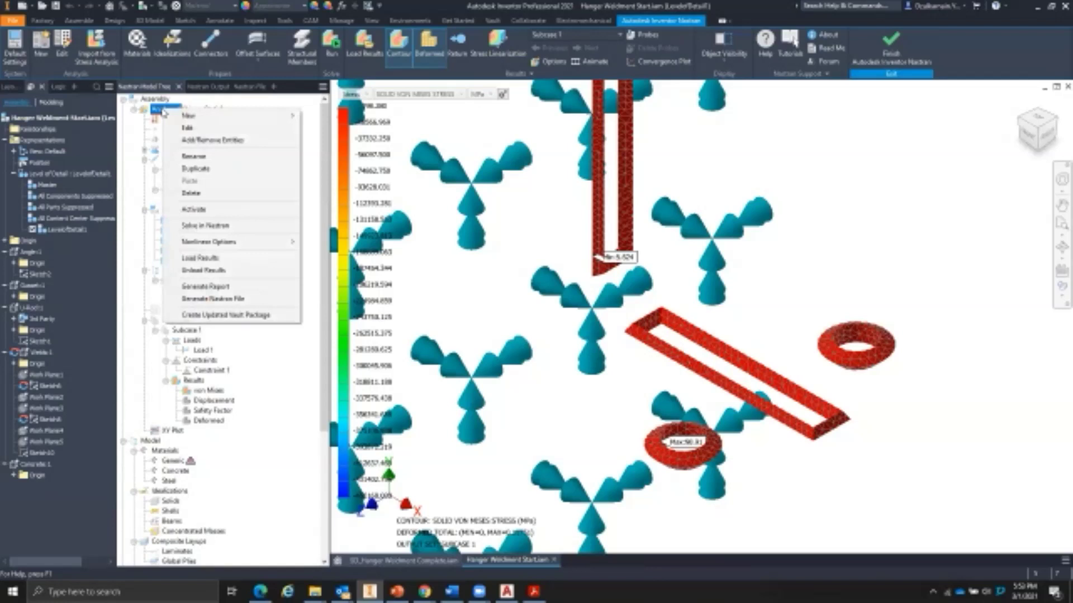
{"action": "left_click", "coordinate": [247, 290]}
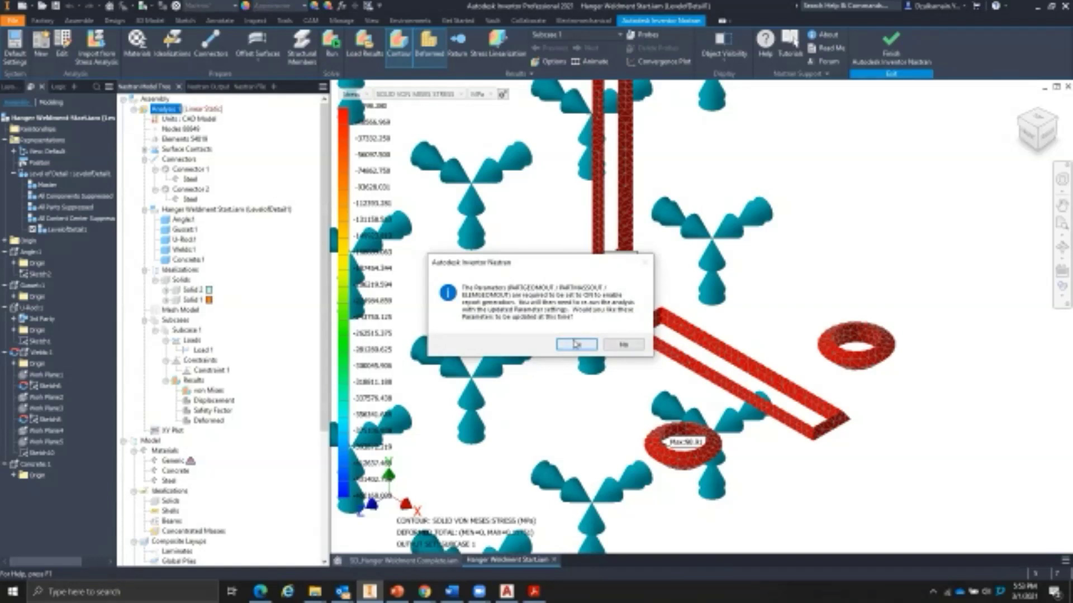
{"action": "left_click", "coordinate": [576, 345]}
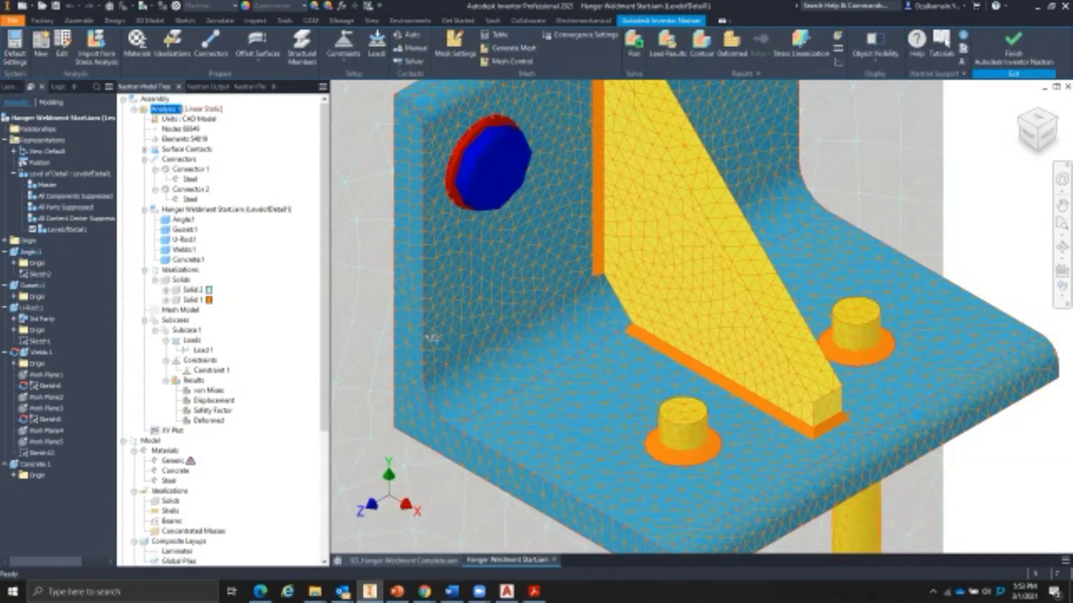
Generate a report for Analysis 1, going through all Report Wizard pages with the default content and finishing the wizard.
{"action": "right_click", "coordinate": [171, 109]}
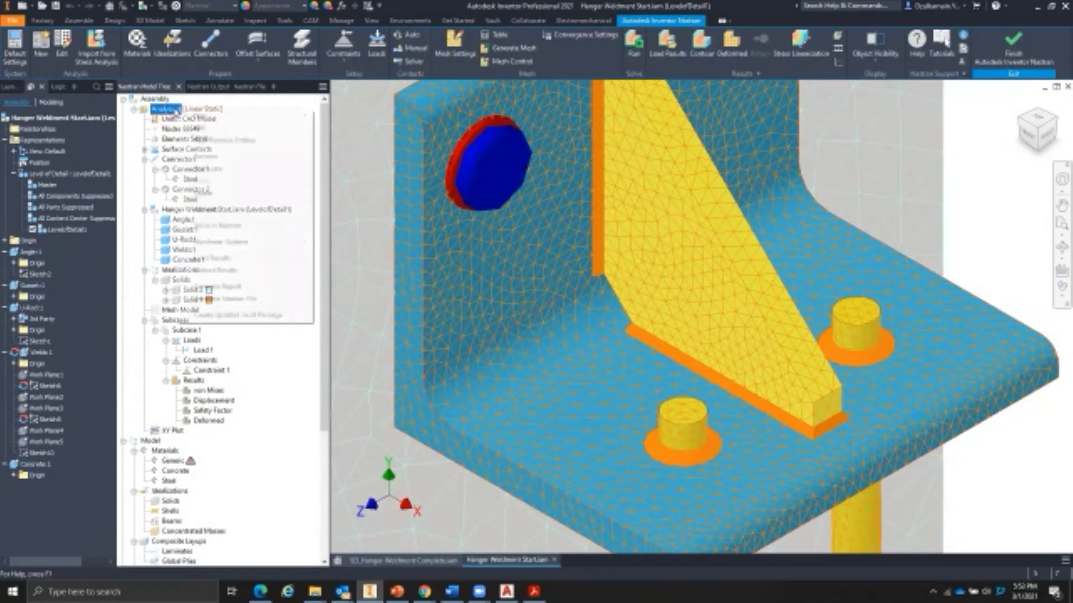
{"action": "left_click", "coordinate": [231, 289]}
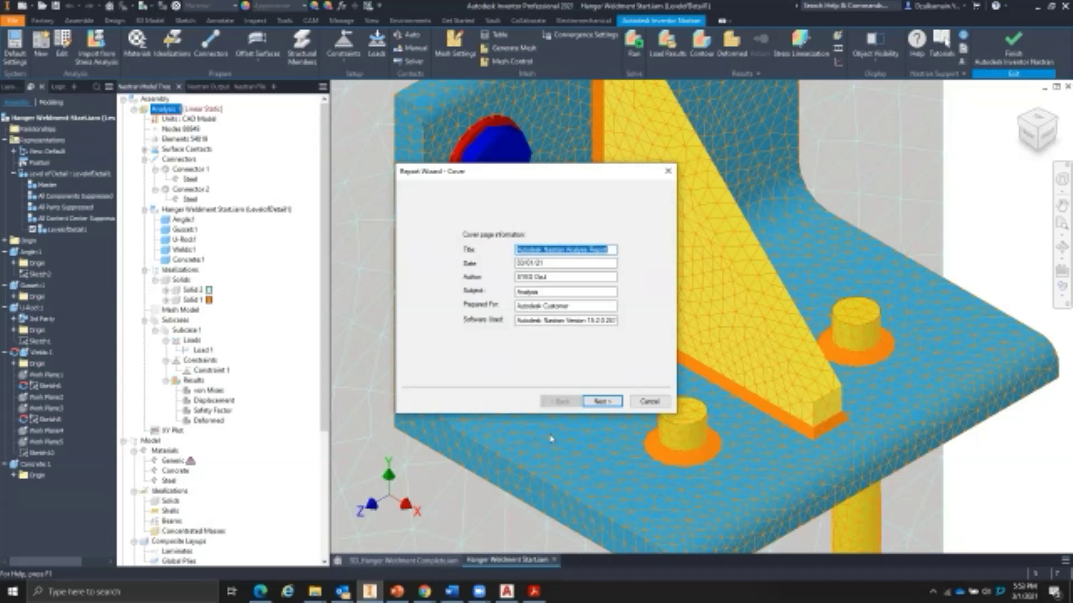
{"action": "left_click", "coordinate": [593, 403]}
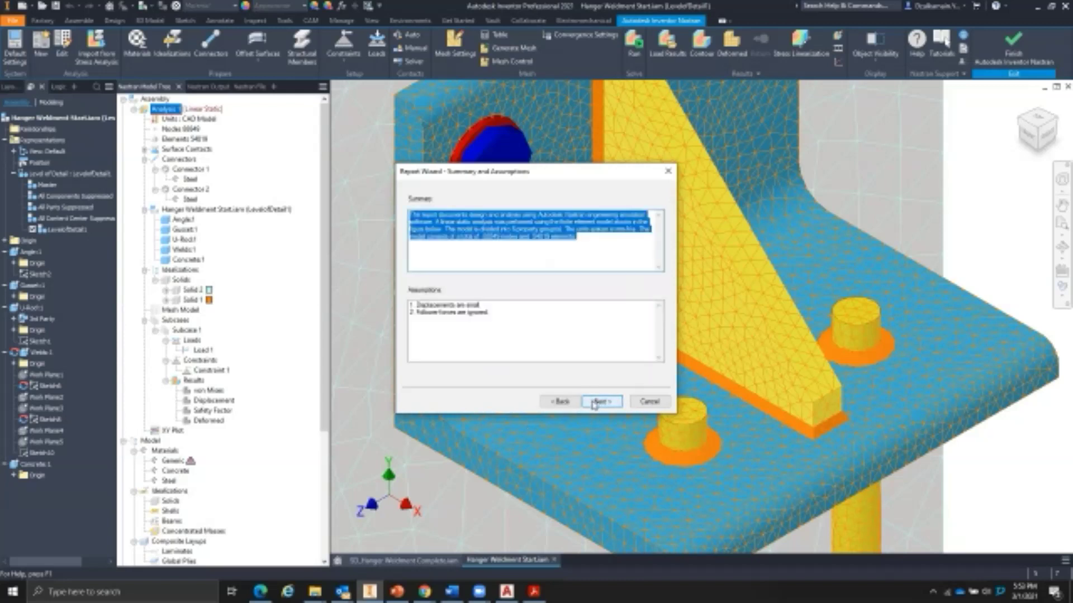
{"action": "left_click", "coordinate": [542, 320]}
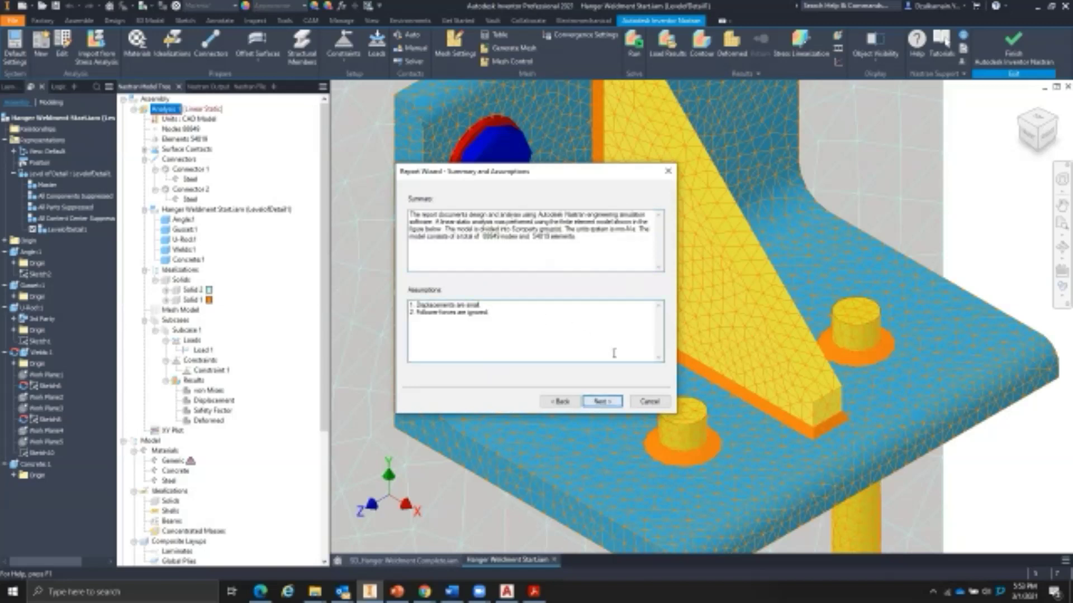
{"action": "left_click", "coordinate": [598, 401]}
{"action": "left_click", "coordinate": [596, 403]}
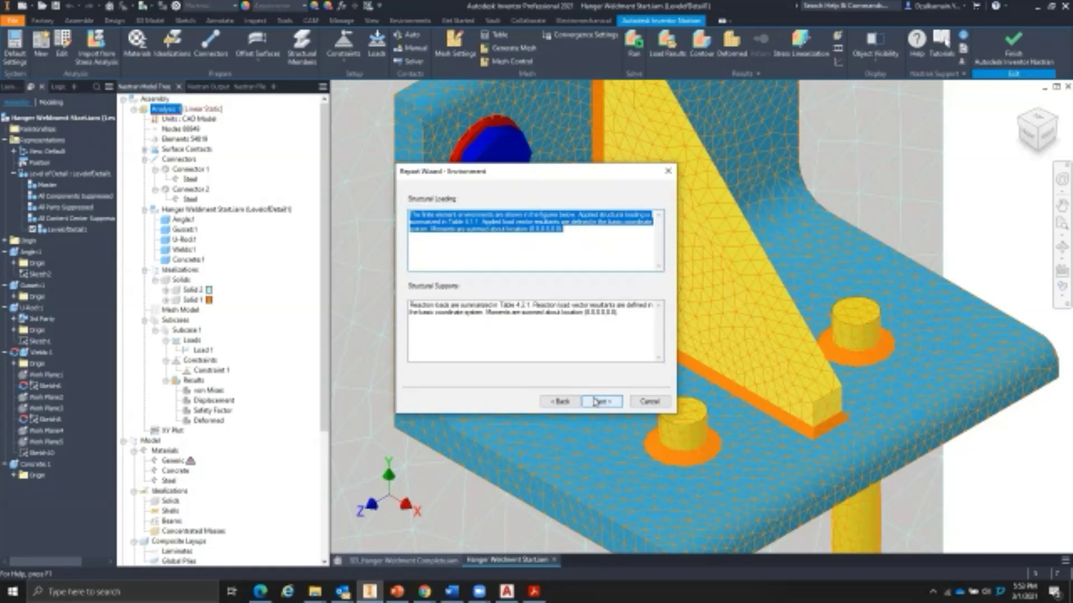
{"action": "left_click", "coordinate": [596, 403]}
{"action": "left_click", "coordinate": [596, 403]}
{"action": "left_click", "coordinate": [596, 402]}
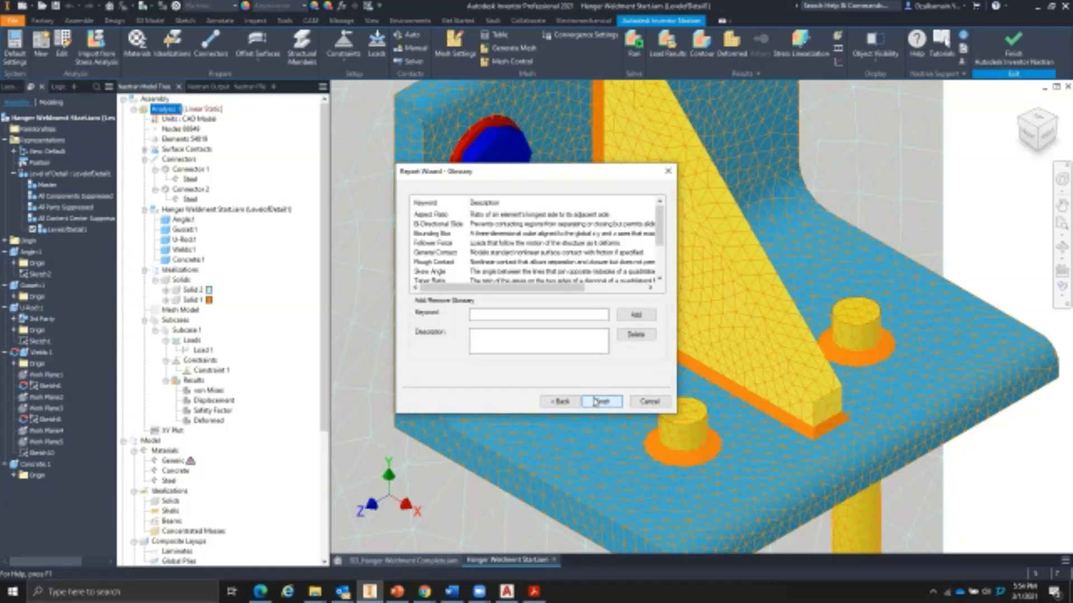
{"action": "left_click", "coordinate": [596, 402]}
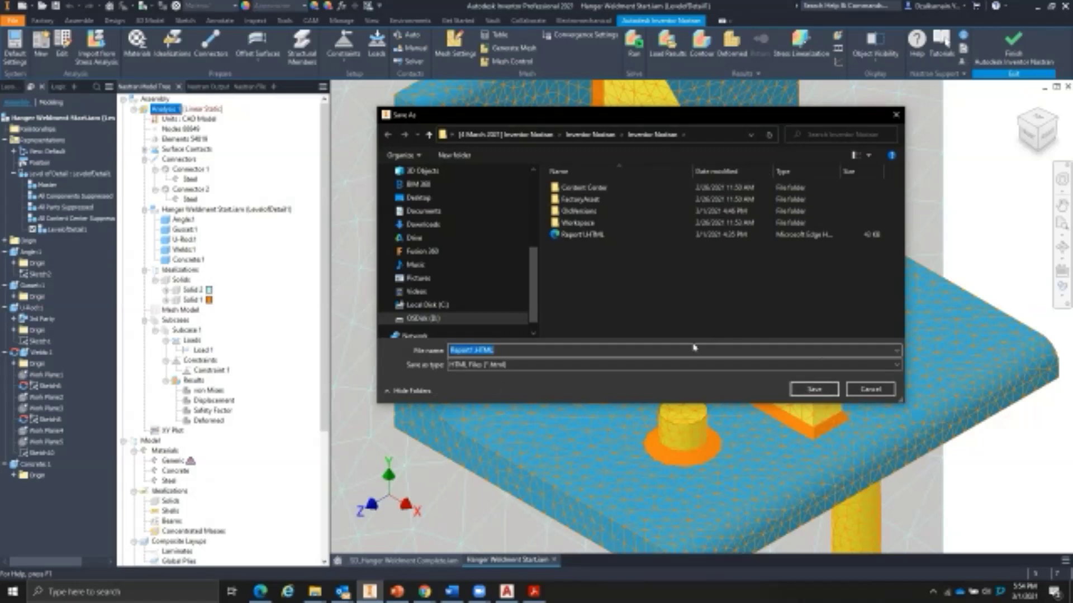
Open the existing Report1.HTML from the save location and read its summary, assumptions, group, contact and material definitions.
{"action": "right_click", "coordinate": [598, 236]}
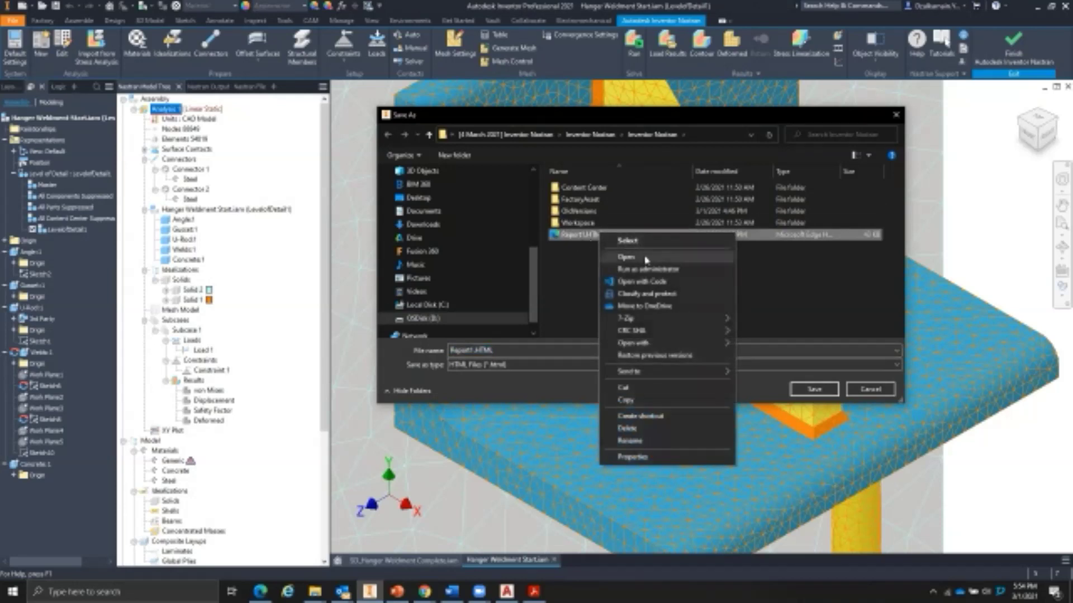
{"action": "left_click", "coordinate": [649, 256]}
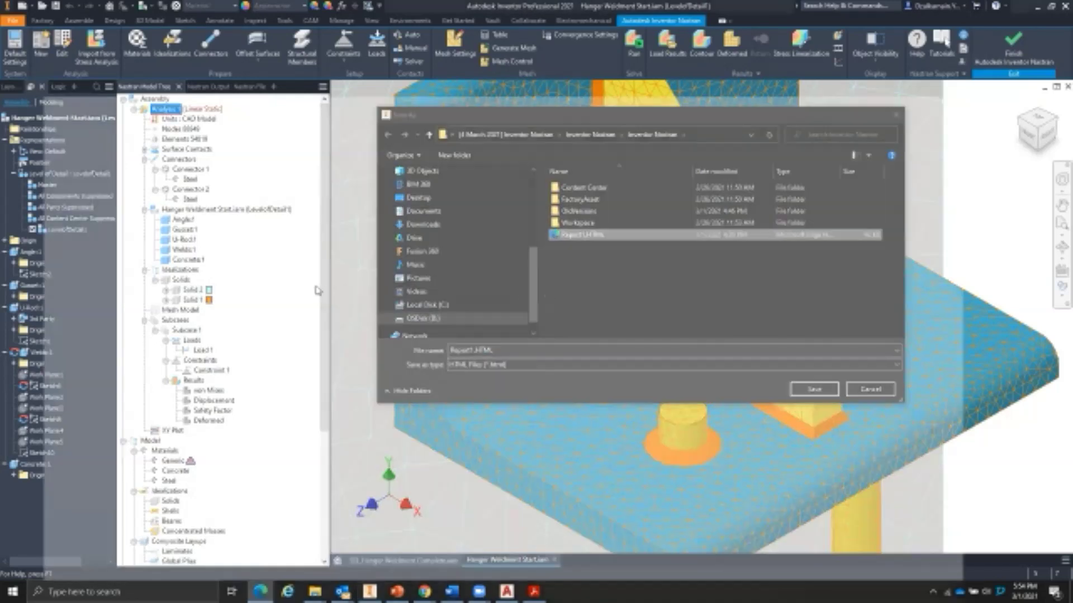
{"action": "scroll", "coordinate": [317, 291], "scroll_direction": "down", "scroll_amount": 1}
{"action": "scroll", "coordinate": [317, 291], "scroll_direction": "down", "scroll_amount": 15}
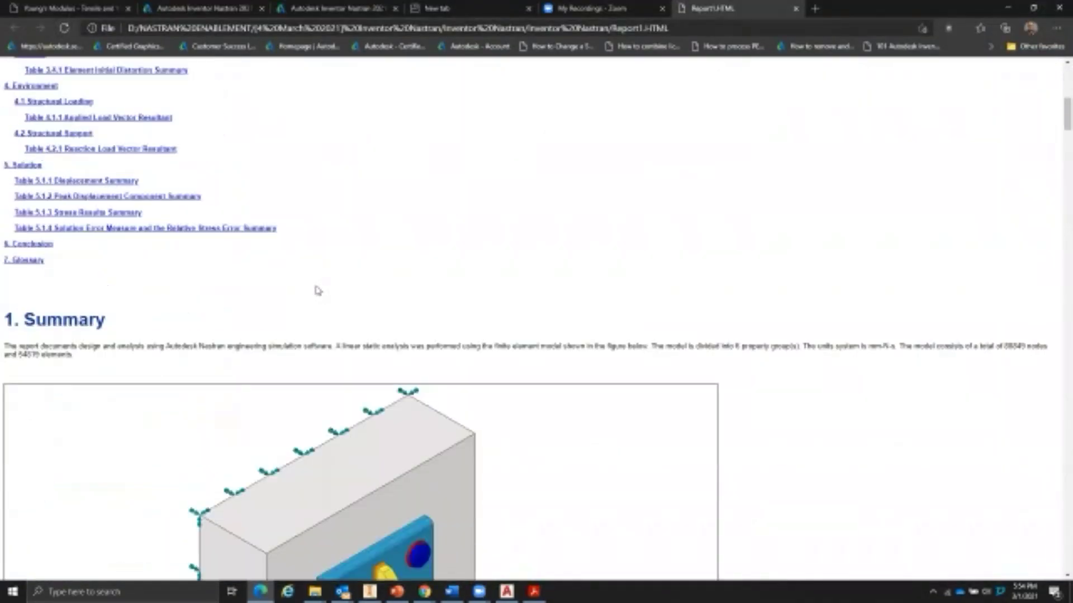
{"action": "scroll", "coordinate": [317, 291], "scroll_direction": "down", "scroll_amount": 10}
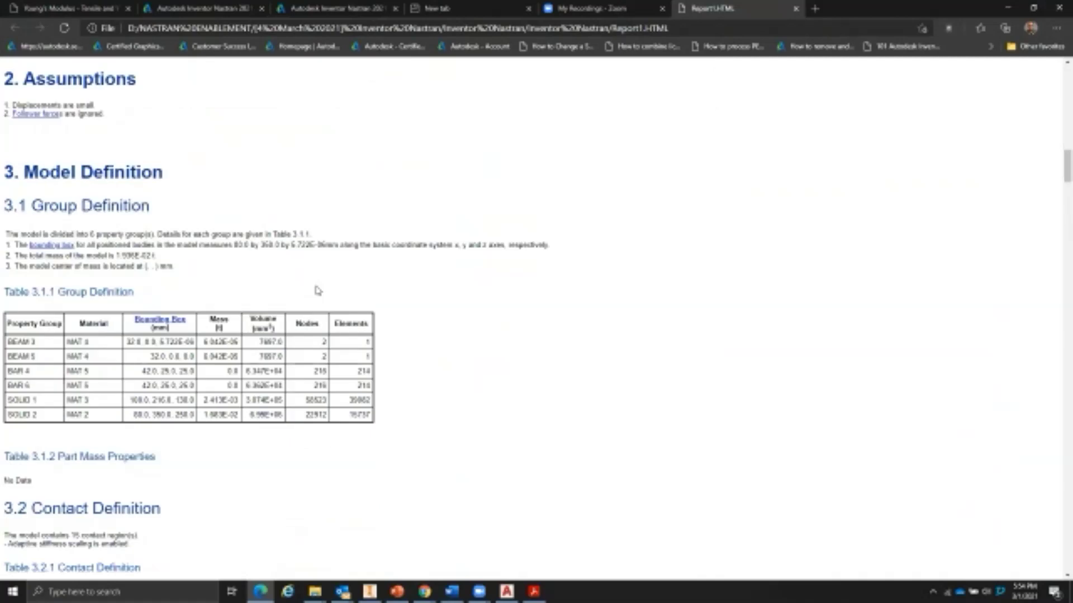
{"action": "scroll", "coordinate": [318, 290], "scroll_direction": "down", "scroll_amount": 5}
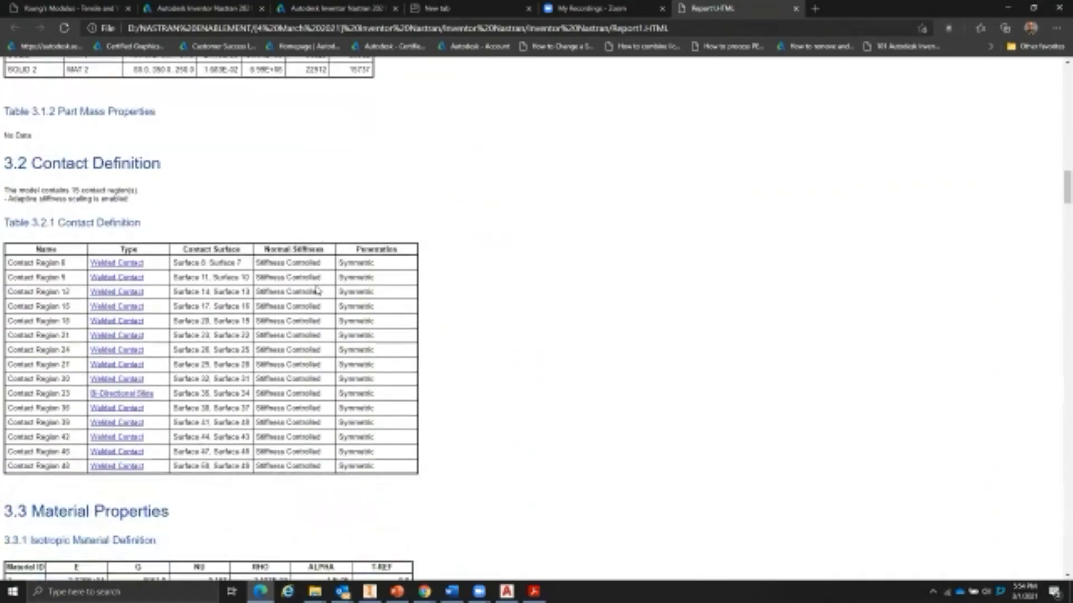
{"action": "scroll", "coordinate": [313, 293], "scroll_direction": "down", "scroll_amount": 2}
{"action": "scroll", "coordinate": [312, 292], "scroll_direction": "down", "scroll_amount": 5}
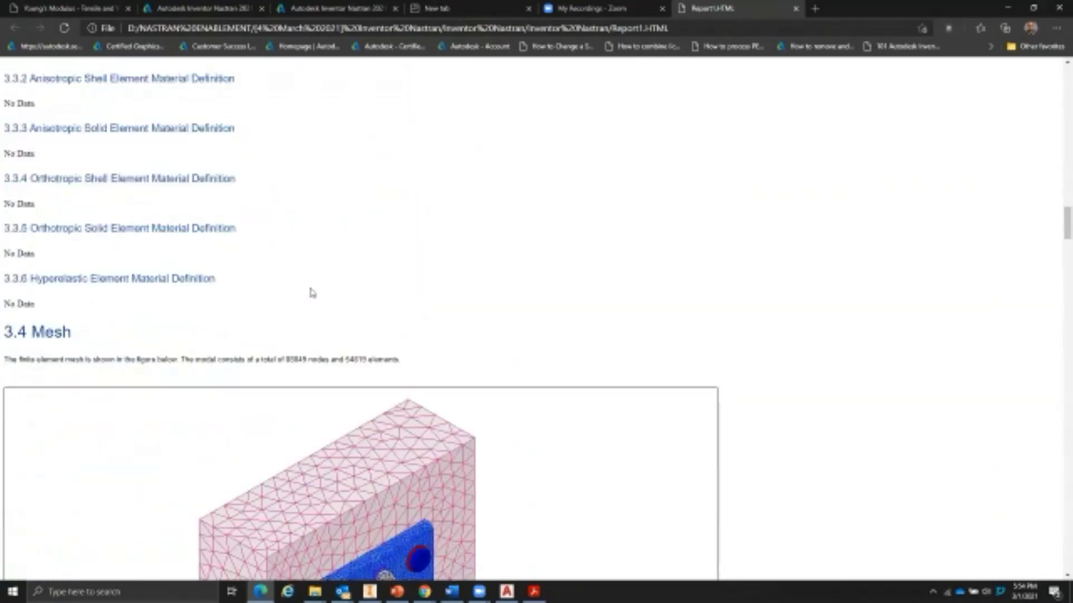
Review the report's mesh, applied load and support figures and its displacement and stress summary tables.
{"action": "scroll", "coordinate": [310, 290], "scroll_direction": "down", "scroll_amount": 8}
{"action": "scroll", "coordinate": [311, 291], "scroll_direction": "down", "scroll_amount": 12}
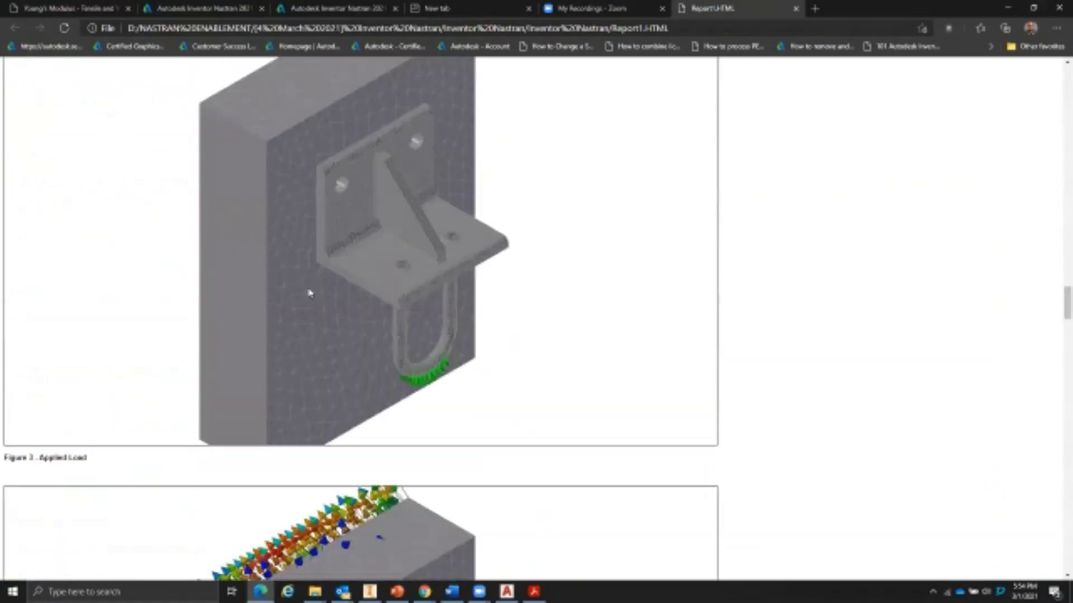
{"action": "scroll", "coordinate": [75, 314], "scroll_direction": "down", "scroll_amount": 7}
{"action": "scroll", "coordinate": [74, 317], "scroll_direction": "down", "scroll_amount": 15}
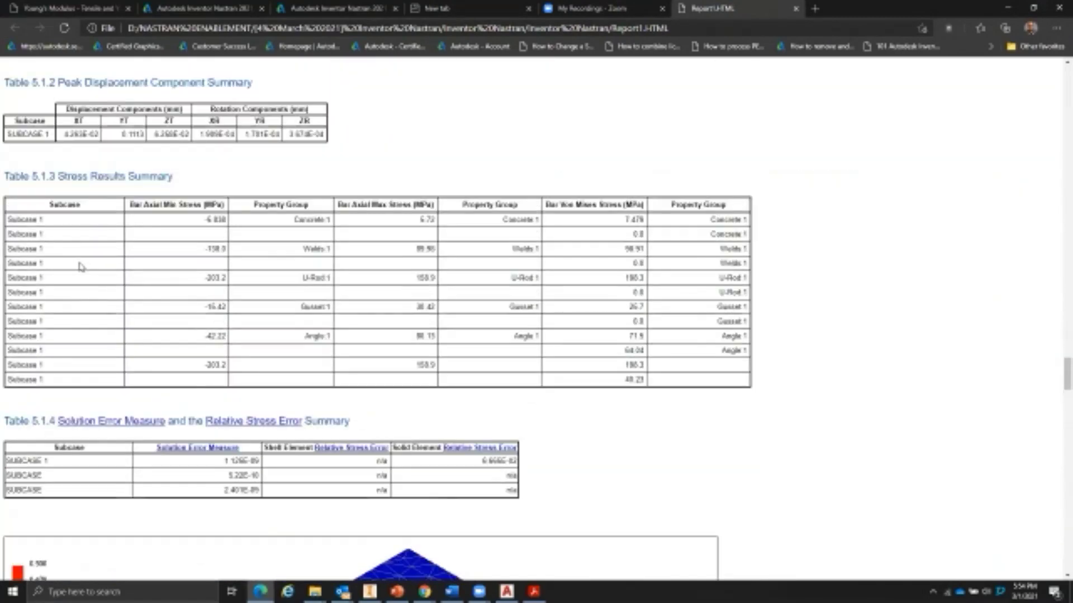
{"action": "scroll", "coordinate": [78, 263], "scroll_direction": "up", "scroll_amount": 3}
Examine the report's contour figures for total displacement and von Mises stress.
{"action": "scroll", "coordinate": [158, 371], "scroll_direction": "down", "scroll_amount": 10}
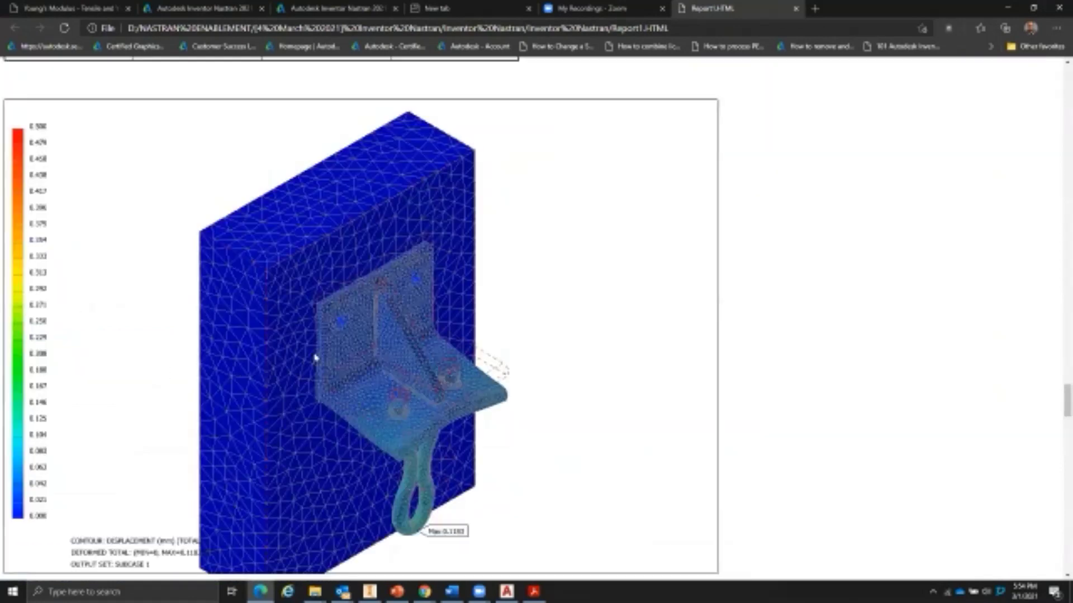
{"action": "scroll", "coordinate": [421, 345], "scroll_direction": "down", "scroll_amount": 2}
{"action": "scroll", "coordinate": [422, 342], "scroll_direction": "down", "scroll_amount": 1}
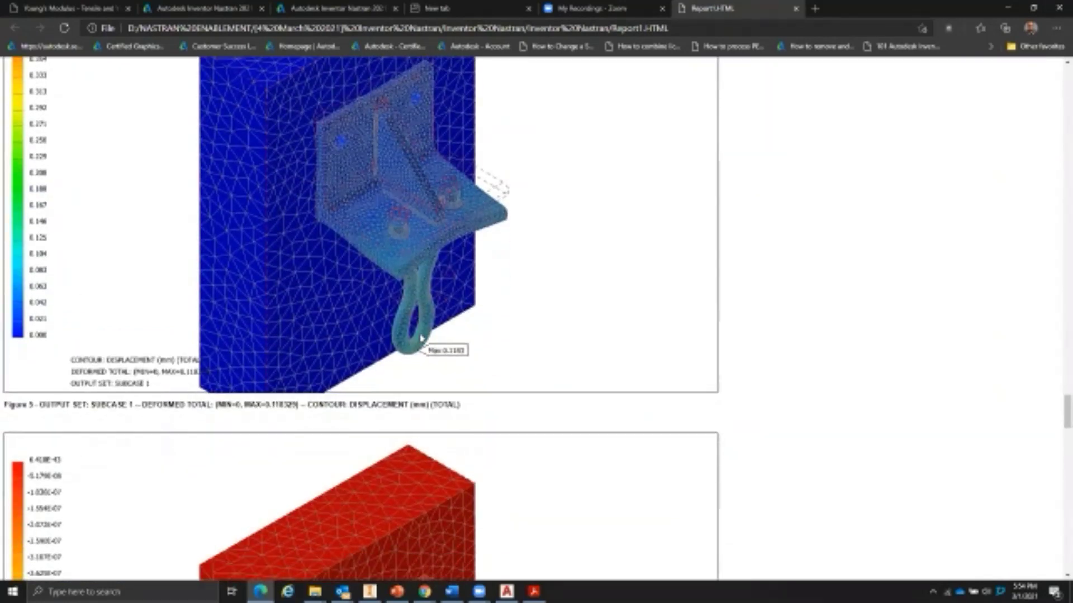
{"action": "scroll", "coordinate": [421, 338], "scroll_direction": "down", "scroll_amount": 2}
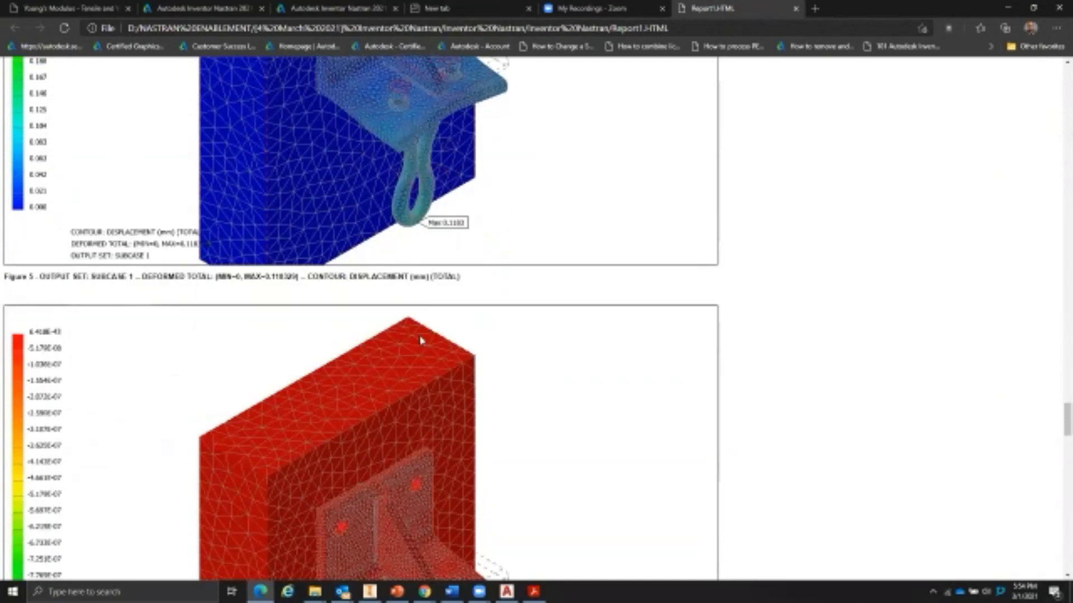
{"action": "scroll", "coordinate": [422, 340], "scroll_direction": "down", "scroll_amount": 3}
{"action": "scroll", "coordinate": [403, 339], "scroll_direction": "down", "scroll_amount": 3}
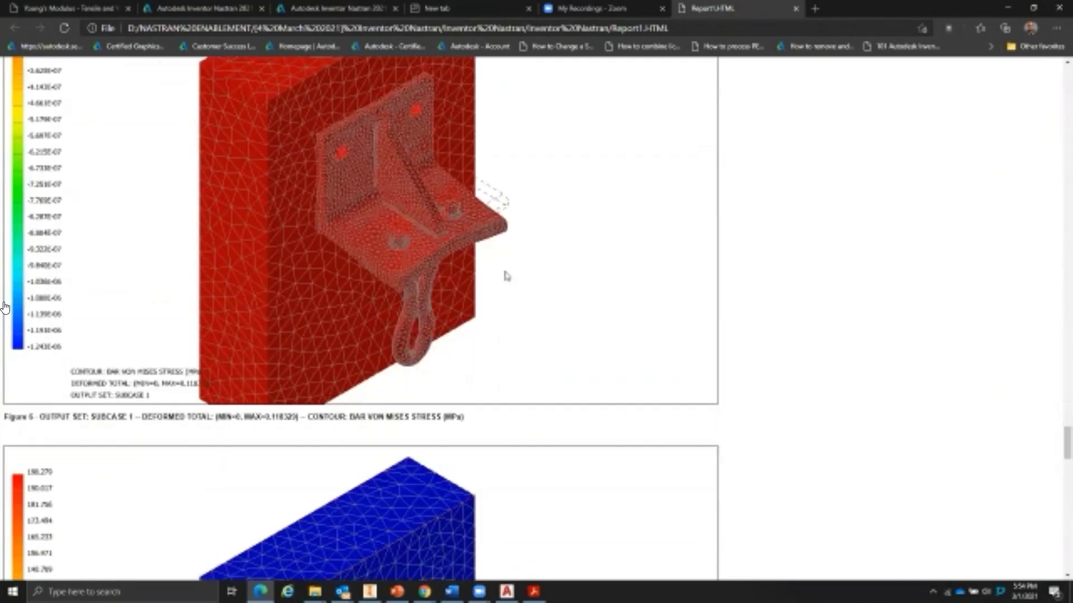
{"action": "scroll", "coordinate": [292, 513], "scroll_direction": "down", "scroll_amount": 3}
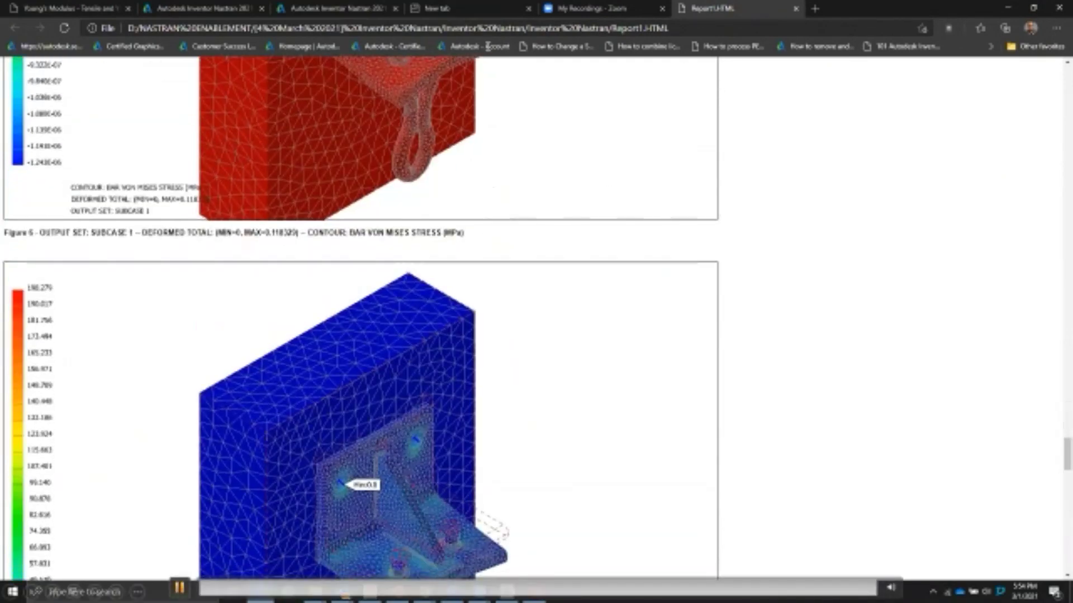
{"action": "left_click", "coordinate": [410, 202]}
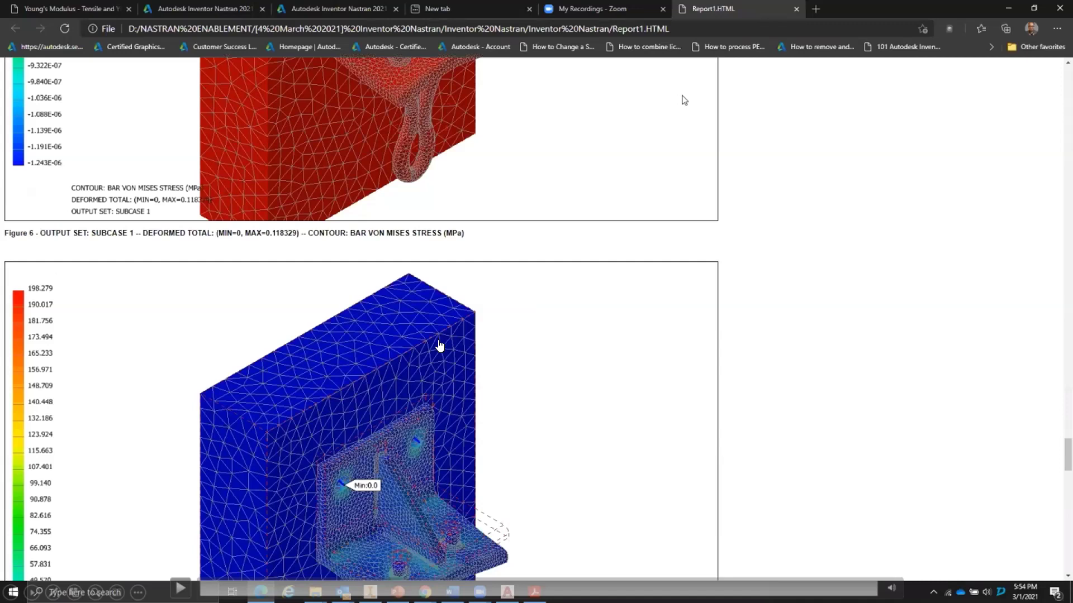
{"action": "left_click", "coordinate": [506, 372]}
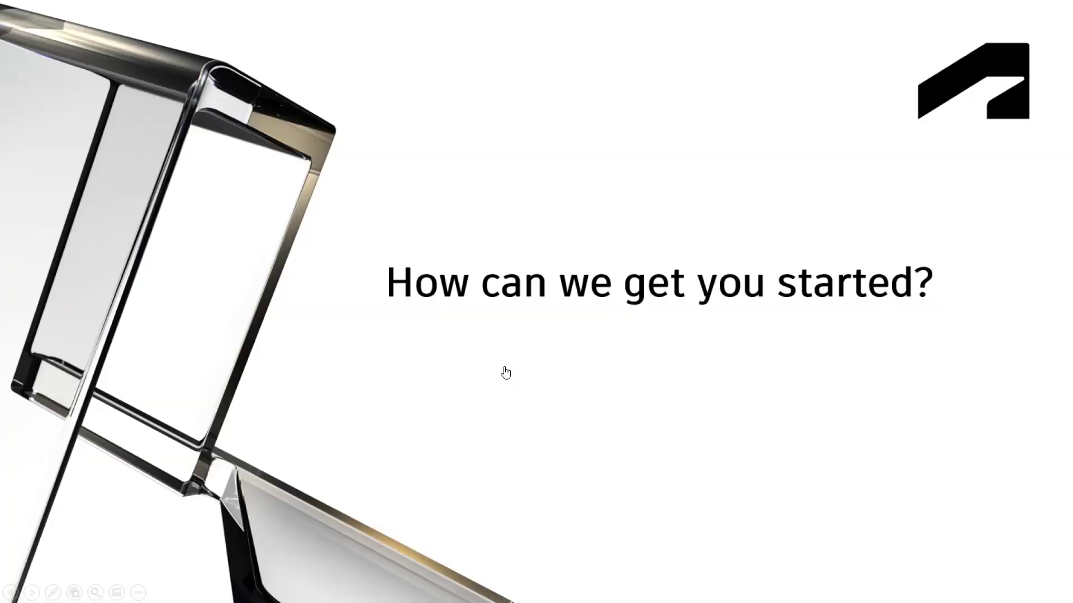